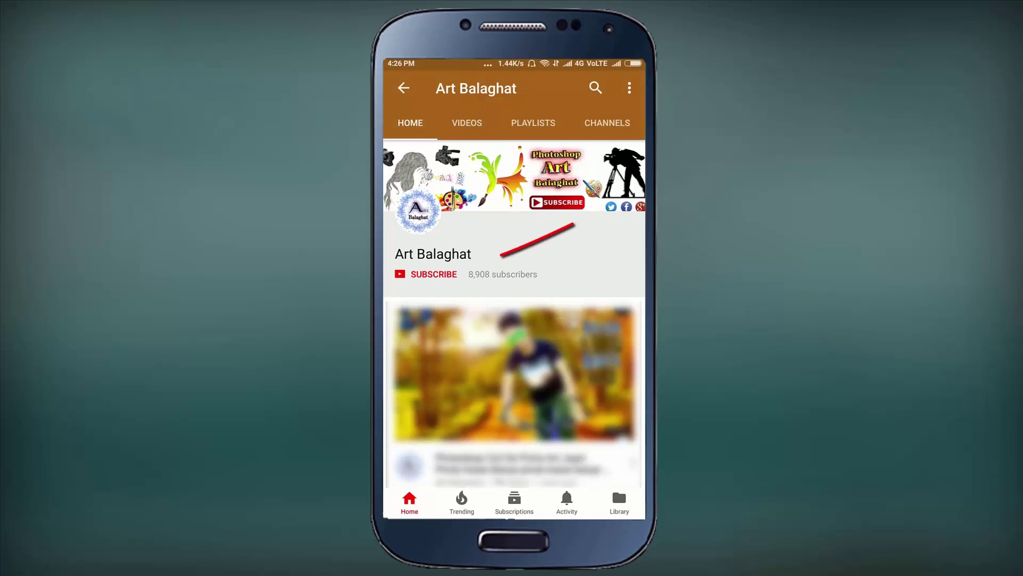
# Subscribe to the Photoshop art channel and turn on notifications for its new uploads
pyautogui.click(433, 274)
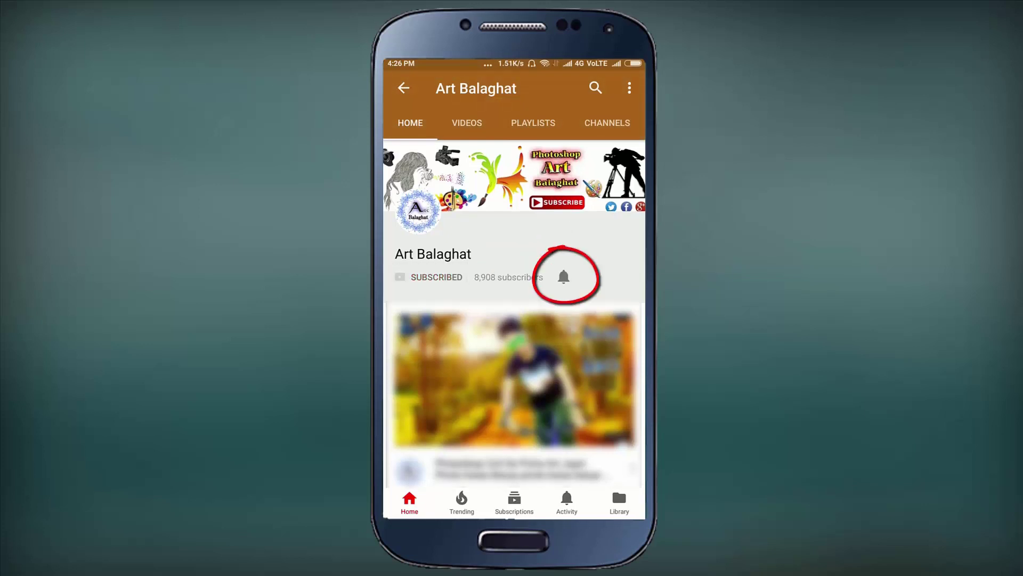
pyautogui.click(563, 276)
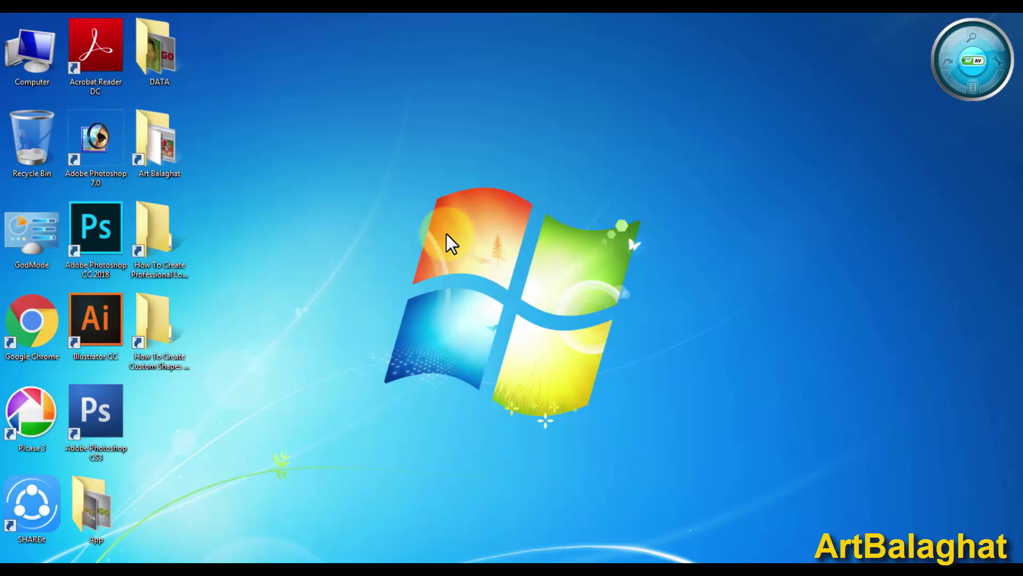
# Launch Adobe Photoshop CS3 from the desktop shortcut's context menu
pyautogui.rightClick(119, 448)
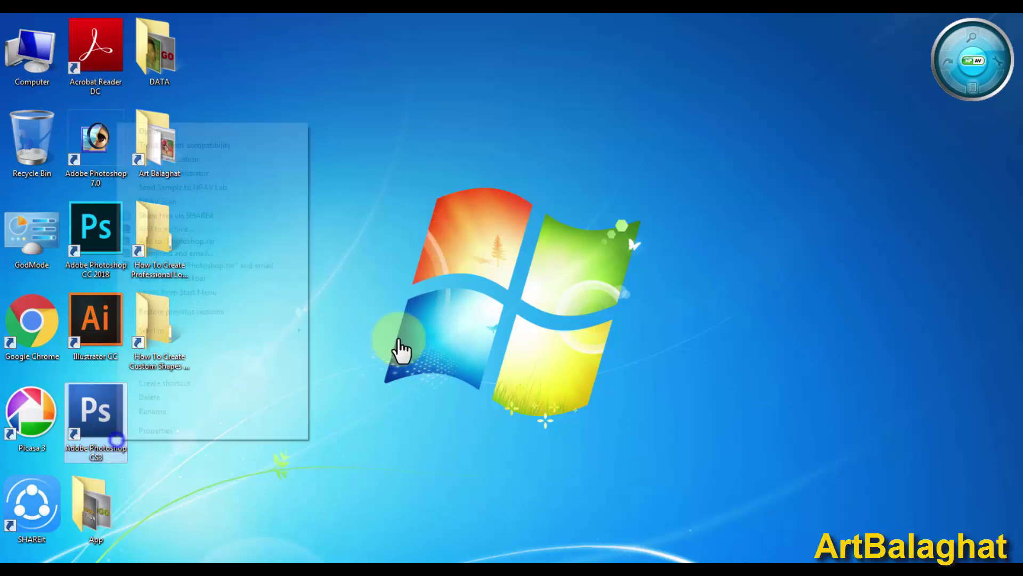
pyautogui.click(288, 145)
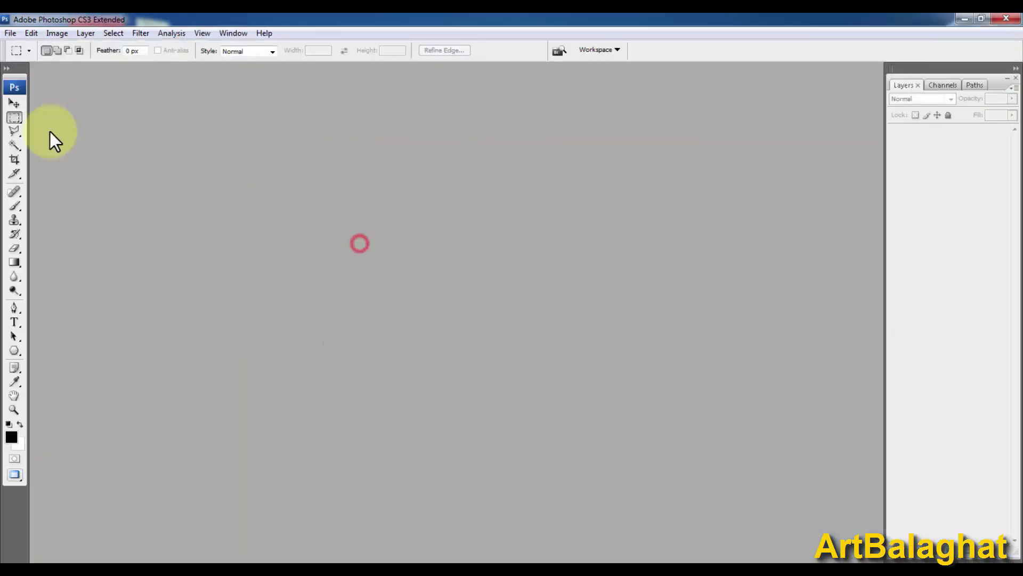
# Select the Move tool, collapse the panel dock, and bring back the Layers panel via Window
pyautogui.click(14, 103)
pyautogui.doubleClick(976, 68)
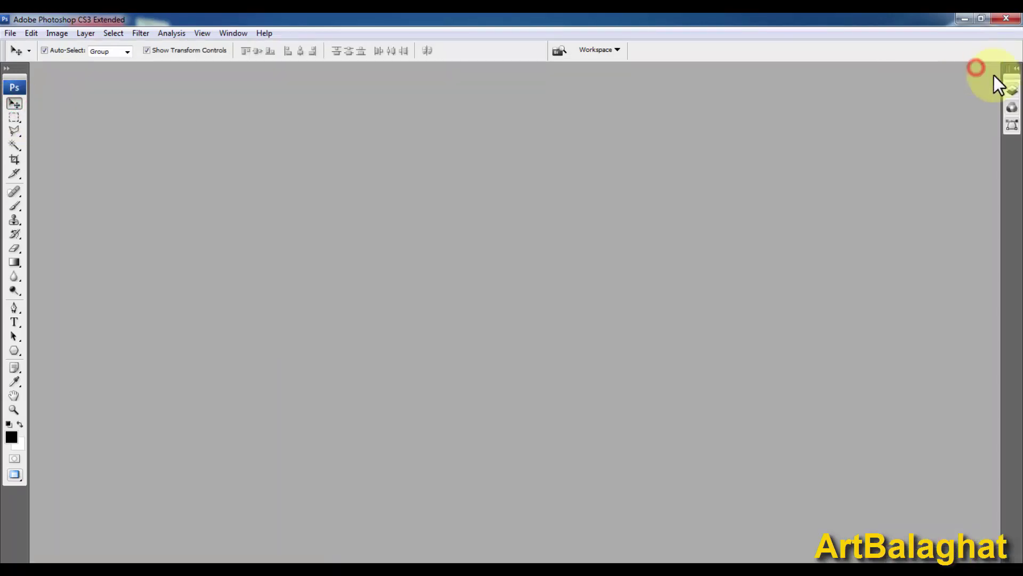
pyautogui.click(1015, 67)
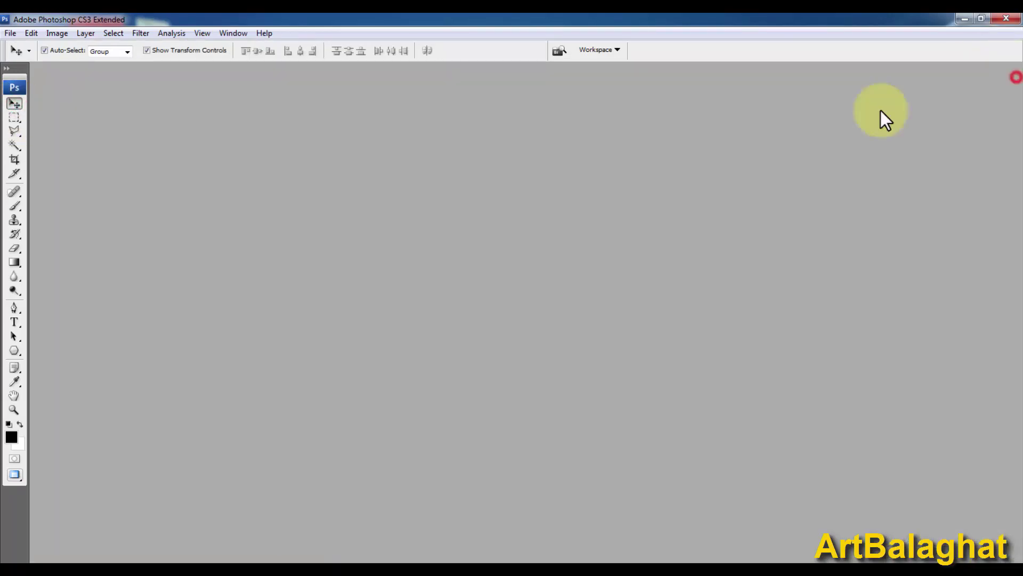
pyautogui.click(234, 33)
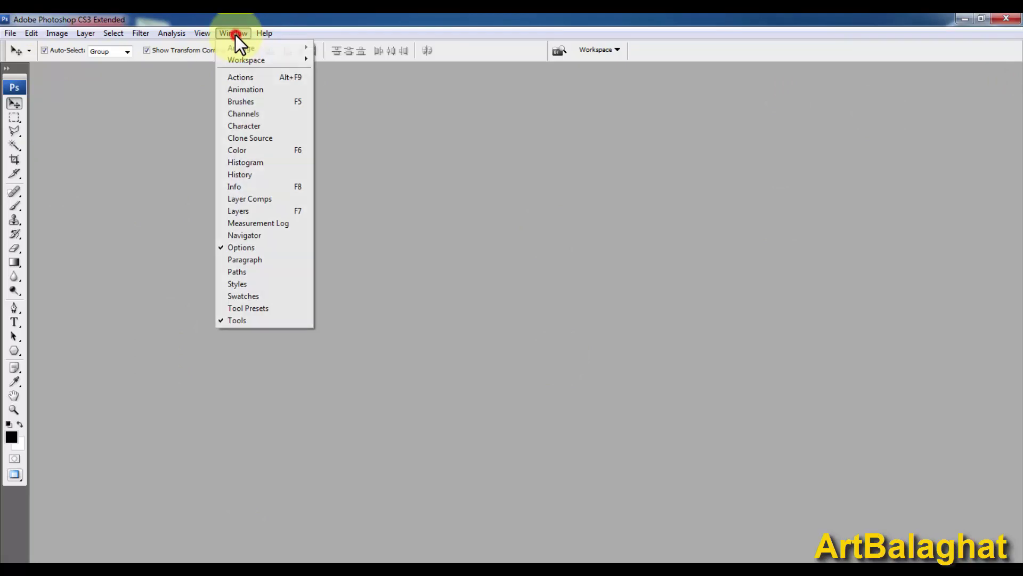
pyautogui.click(265, 215)
pyautogui.click(936, 154)
pyautogui.moveTo(904, 84)
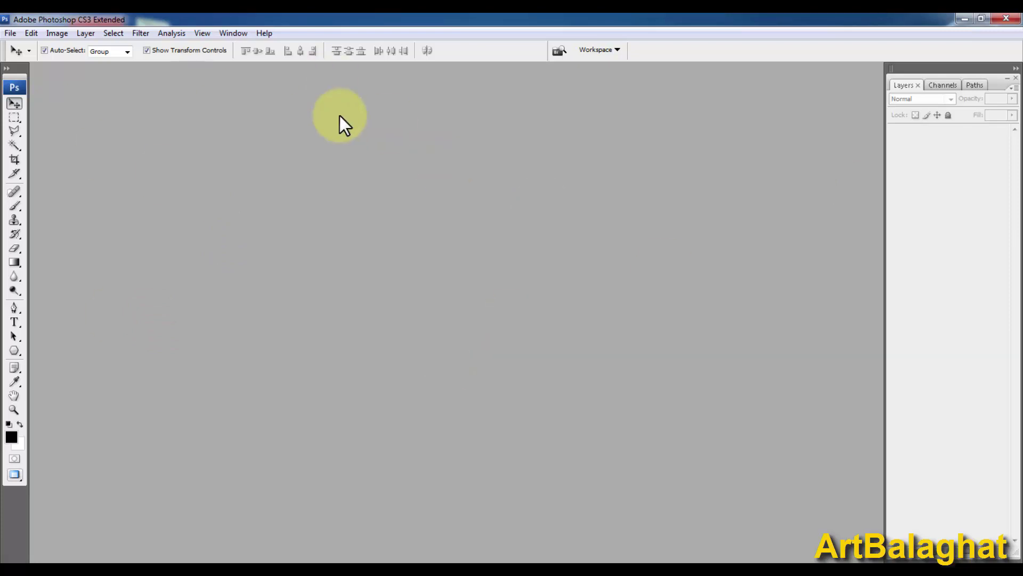
# Open the New document dialog from the File menu and look through its preset list
pyautogui.click(11, 37)
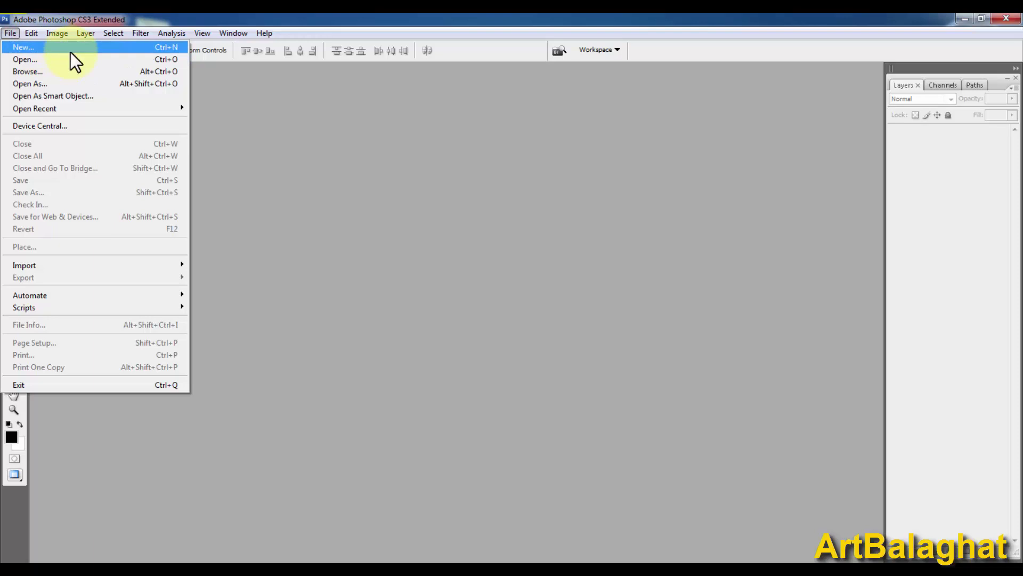
pyautogui.click(111, 52)
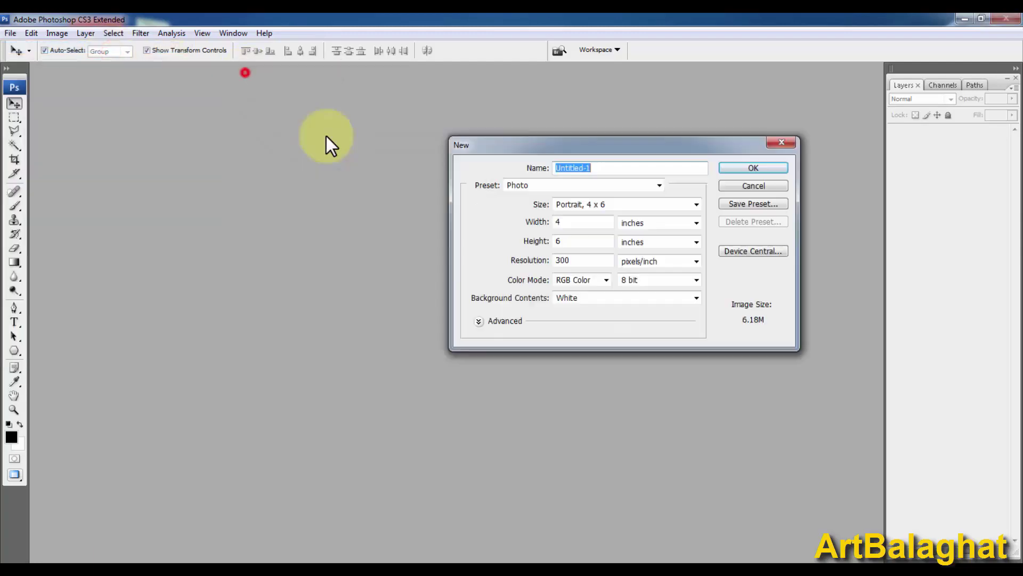
pyautogui.click(512, 131)
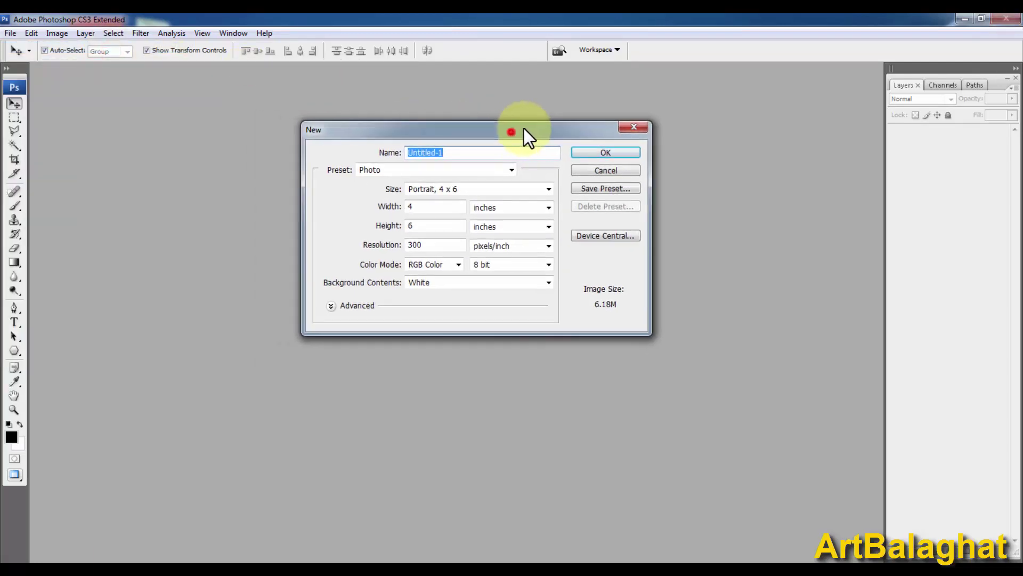
pyautogui.click(521, 166)
pyautogui.click(522, 166)
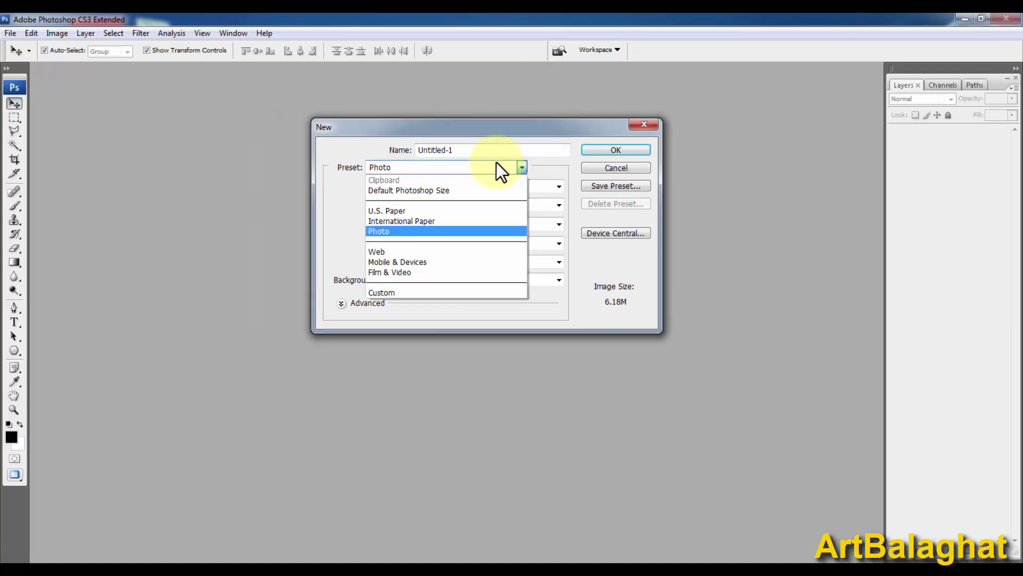
pyautogui.moveTo(307, 115); pyautogui.dragTo(667, 342)
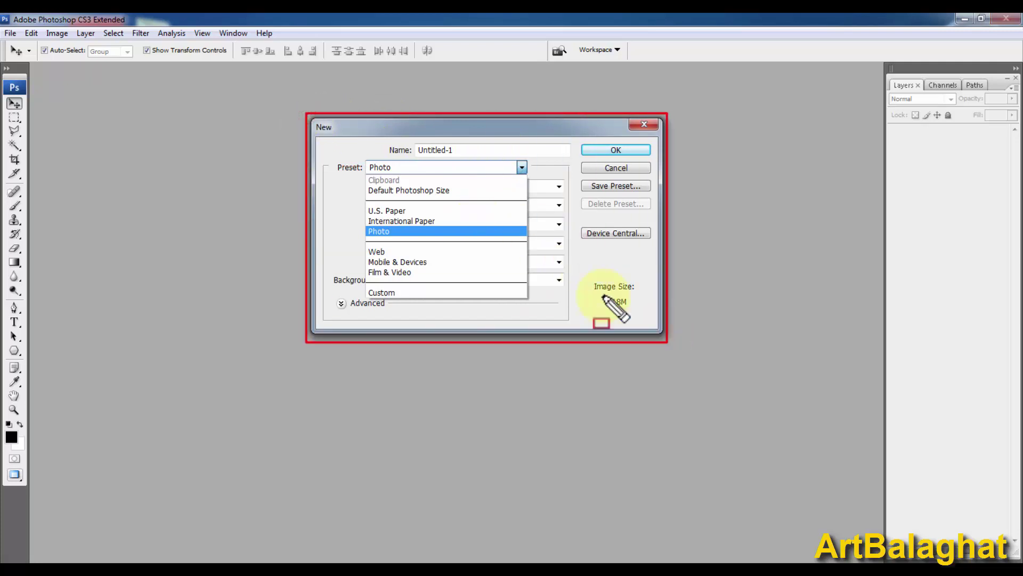
pyautogui.moveTo(581, 268); pyautogui.dragTo(651, 323)
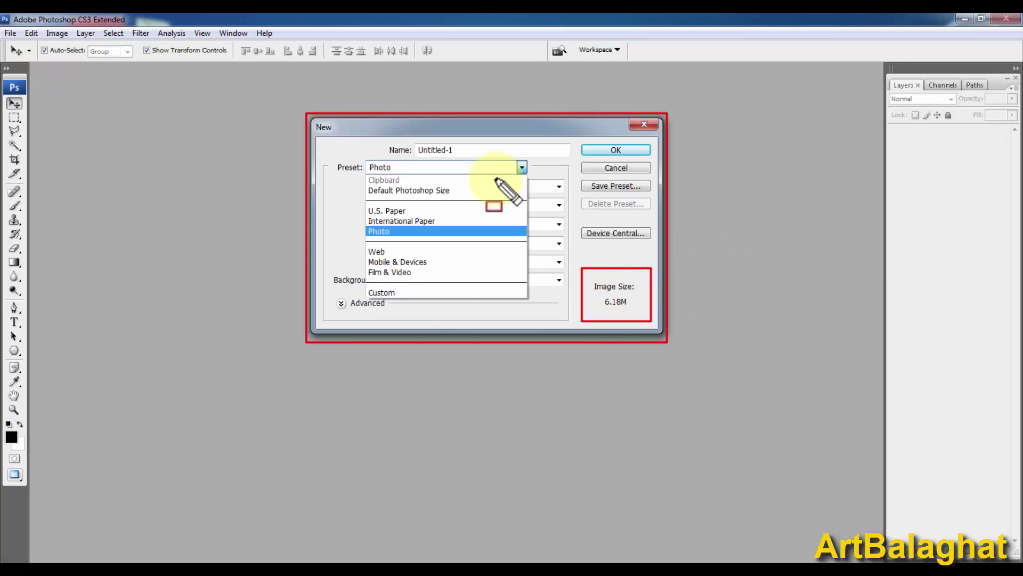
pyautogui.moveTo(363, 181); pyautogui.dragTo(483, 198)
pyautogui.moveTo(360, 204); pyautogui.dragTo(425, 215)
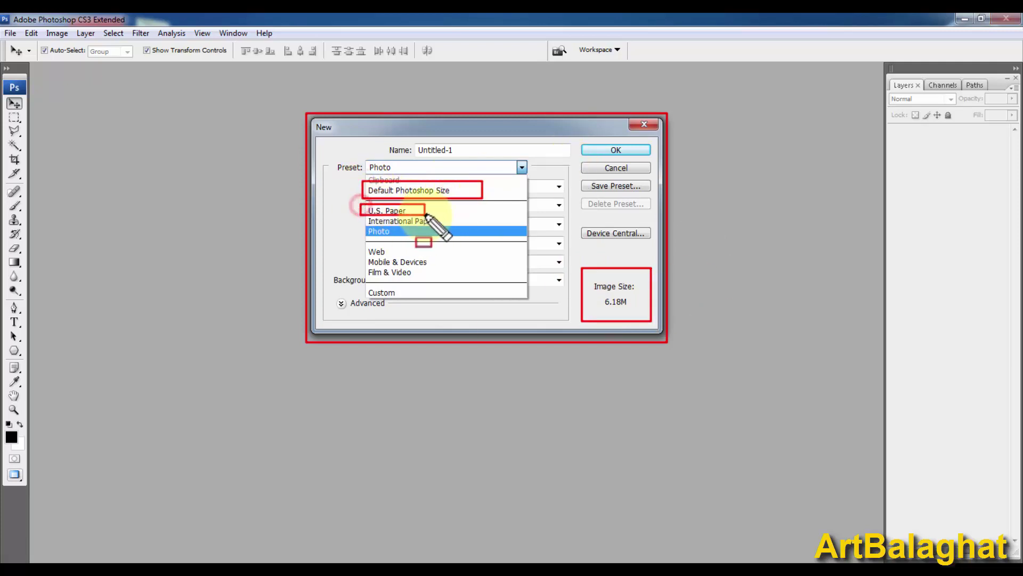
pyautogui.moveTo(353, 217); pyautogui.dragTo(447, 225)
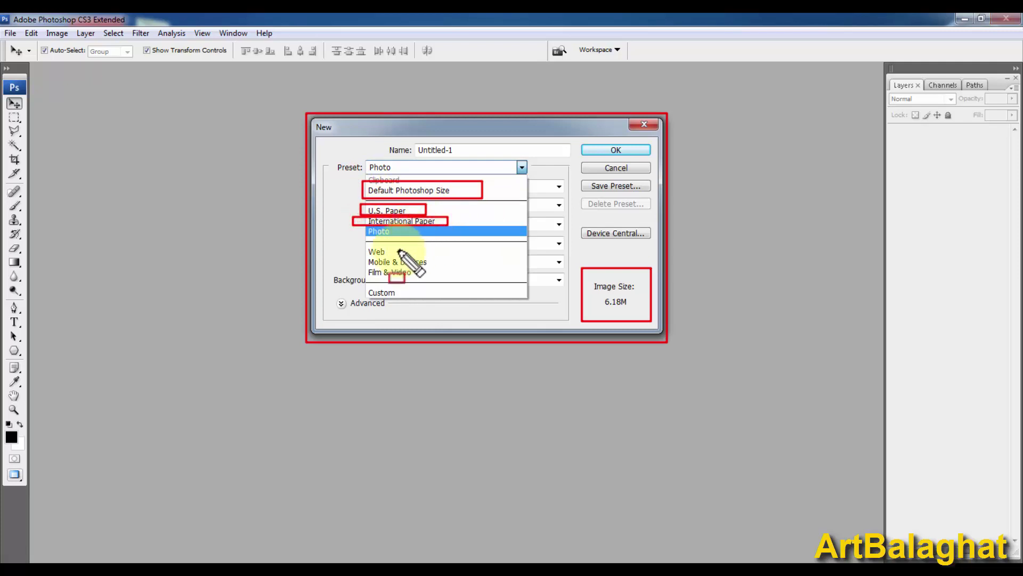
pyautogui.moveTo(351, 241); pyautogui.dragTo(497, 280)
pyautogui.moveTo(342, 251); pyautogui.dragTo(557, 347)
pyautogui.moveTo(330, 269); pyautogui.dragTo(550, 335)
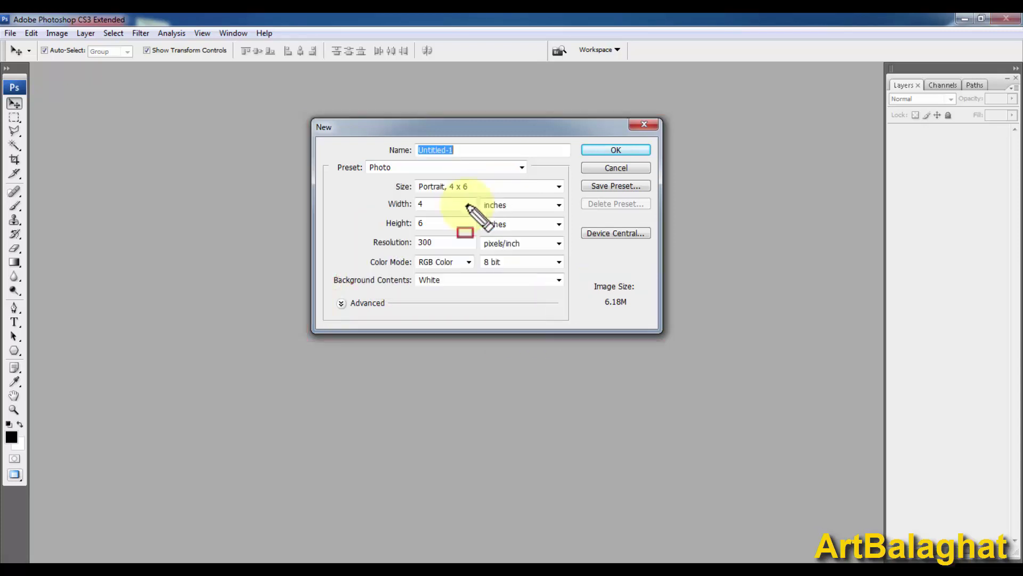
# Create a Photo preset, Landscape 8 x 10 document with its width changed to 12 inches
pyautogui.click(475, 172)
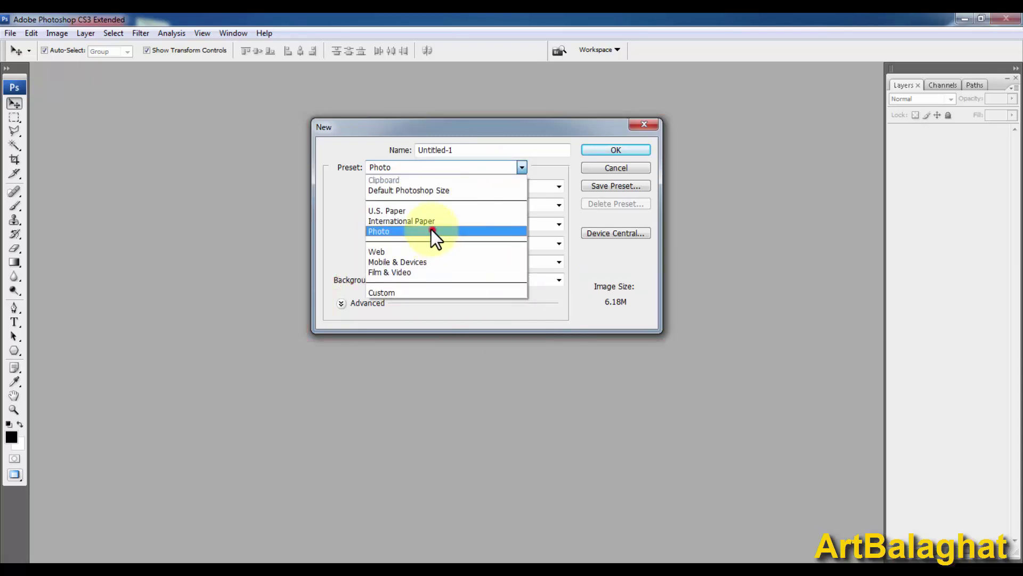
pyautogui.click(430, 230)
pyautogui.click(482, 187)
pyautogui.click(476, 228)
pyautogui.doubleClick(447, 205)
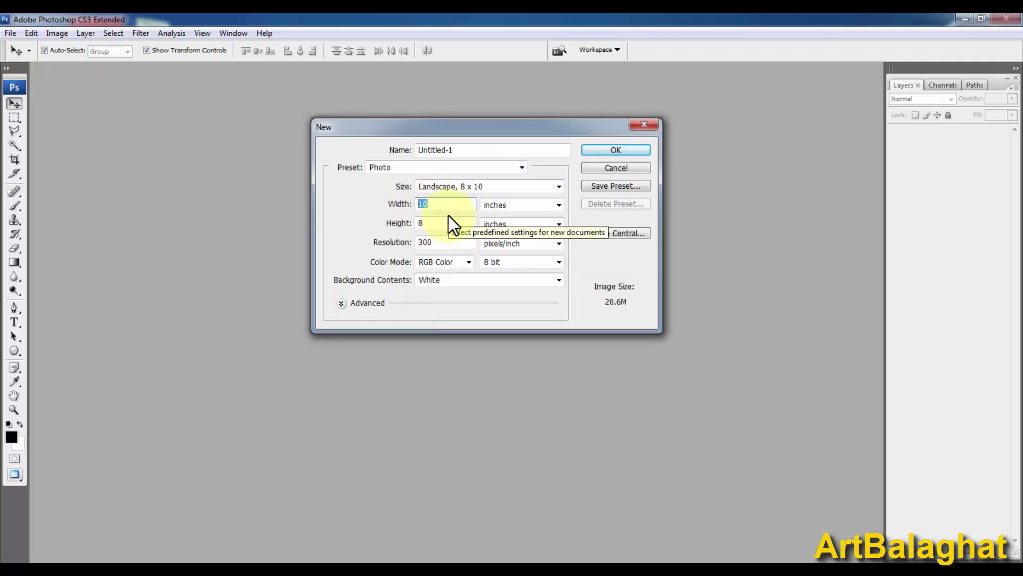
pyautogui.write('12')
pyautogui.press('Return')
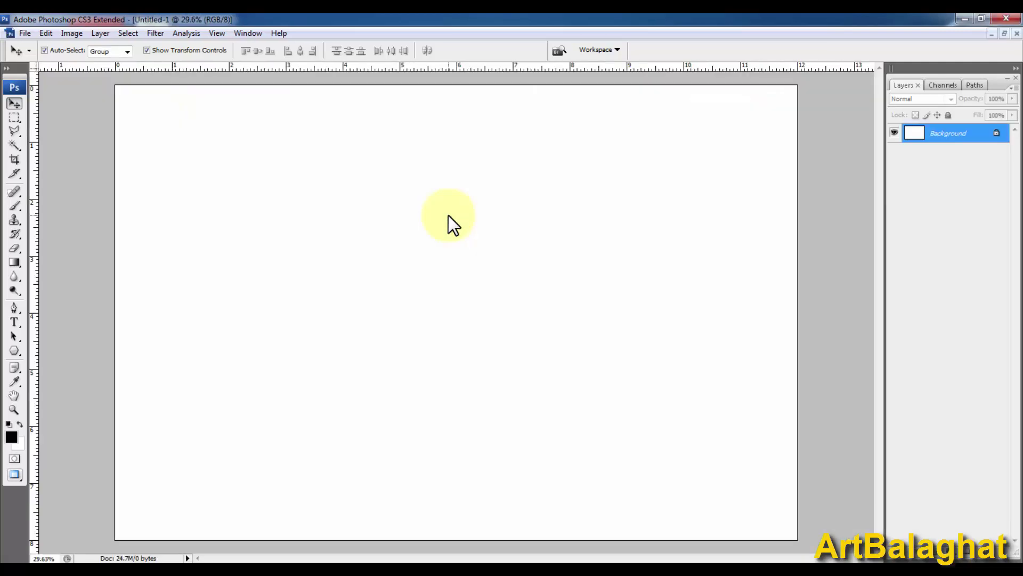
# Fit the new page in the window and overlay a grid on the canvas
pyautogui.rightClick(449, 242)
pyautogui.click(452, 244)
pyautogui.click(218, 34)
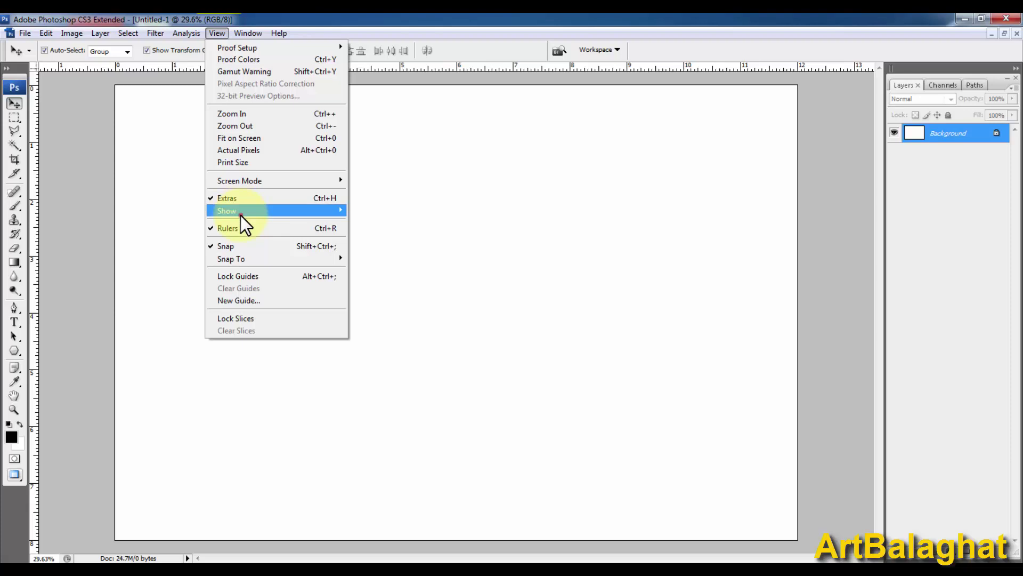
pyautogui.moveTo(227, 210)
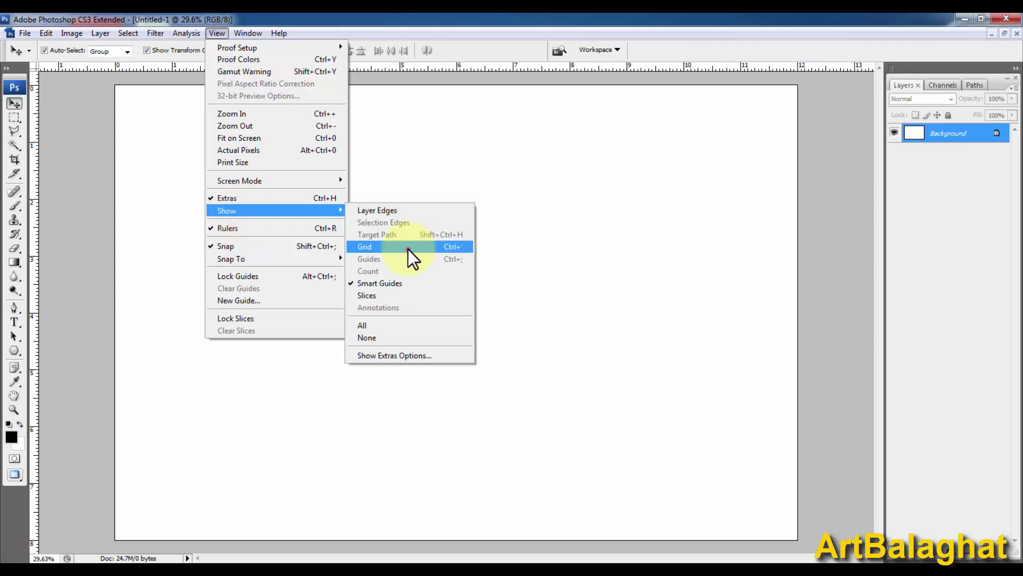
pyautogui.click(408, 250)
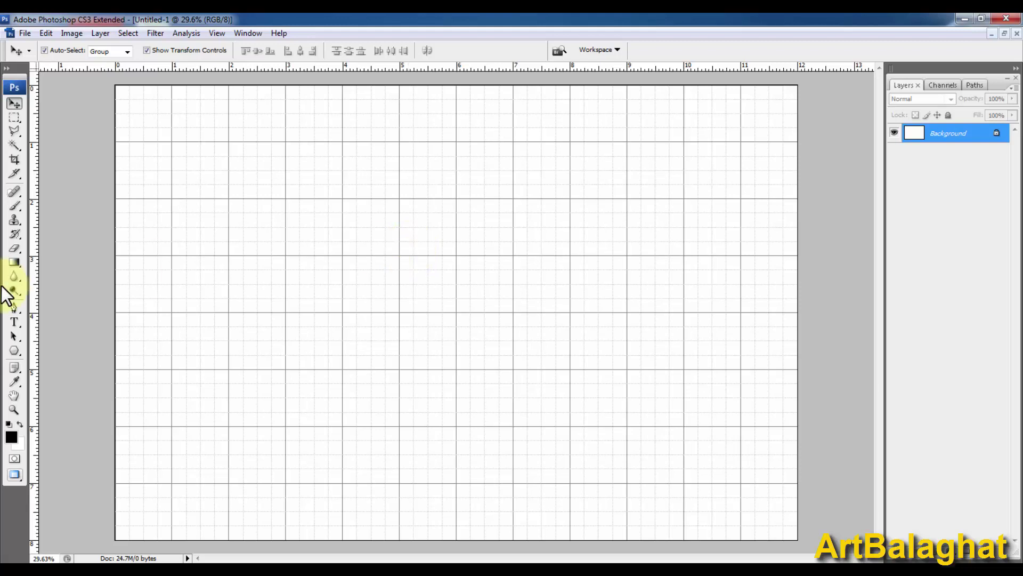
pyautogui.click(14, 350)
pyautogui.click(57, 350)
# Reset all tools to defaults, choose the Polygon tool, and edit its side count
pyautogui.click(14, 104)
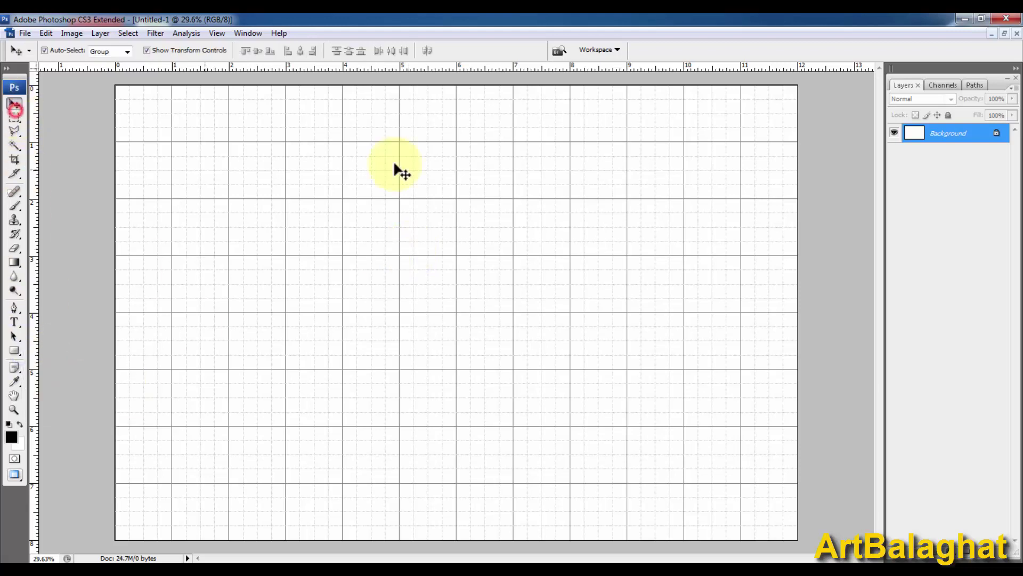
pyautogui.click(14, 351)
pyautogui.click(27, 48)
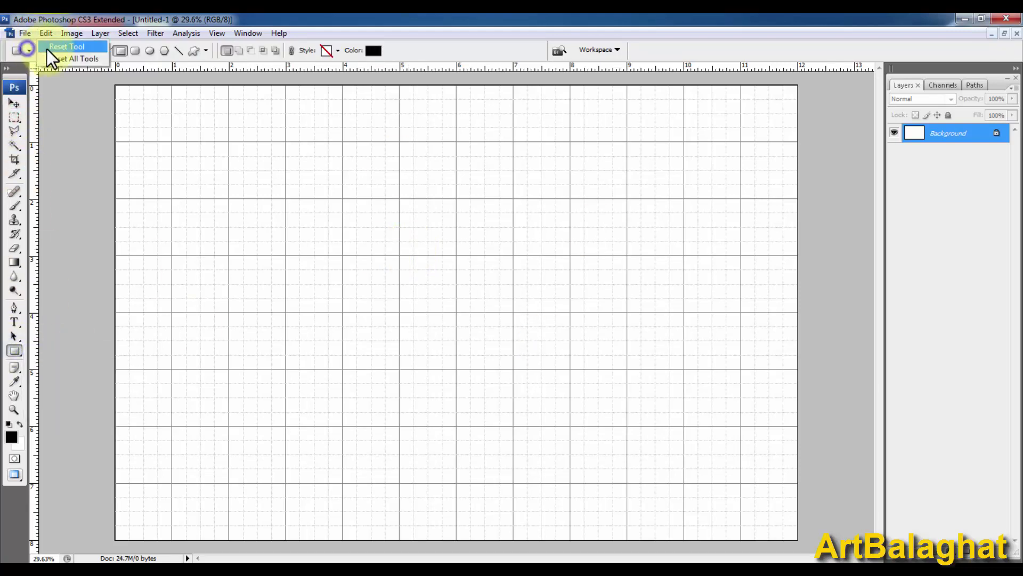
pyautogui.click(14, 102)
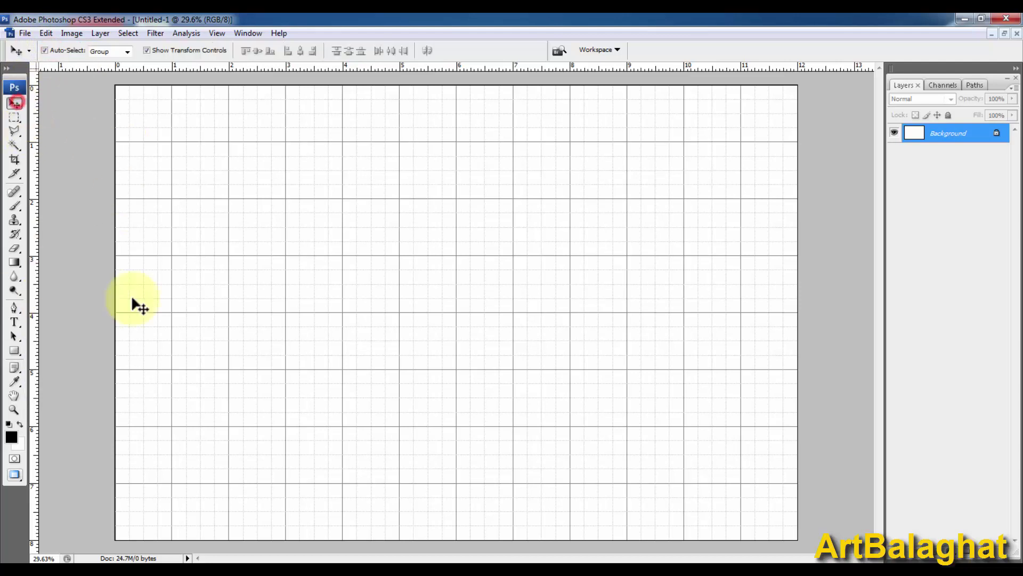
pyautogui.click(14, 350)
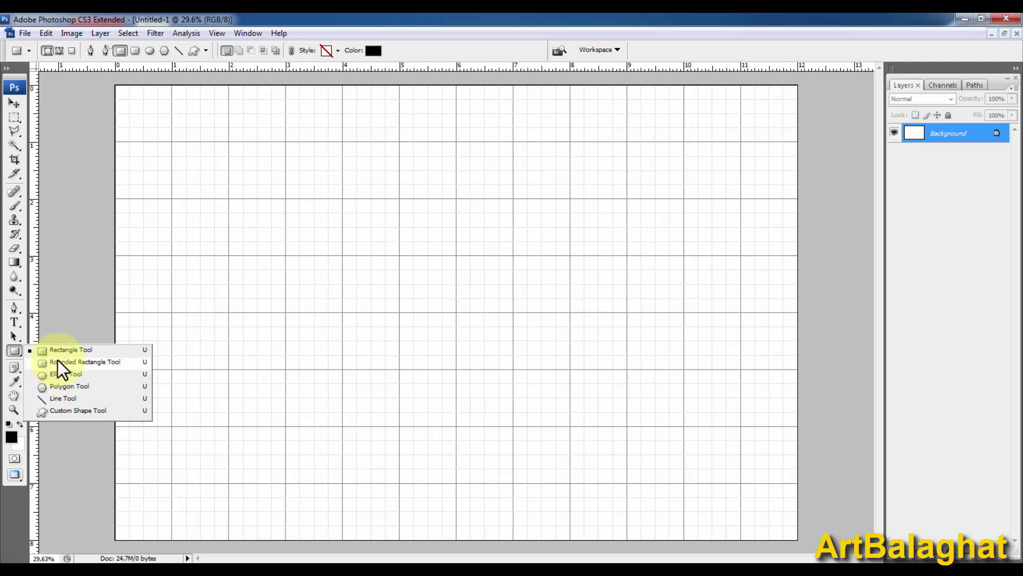
pyautogui.click(87, 385)
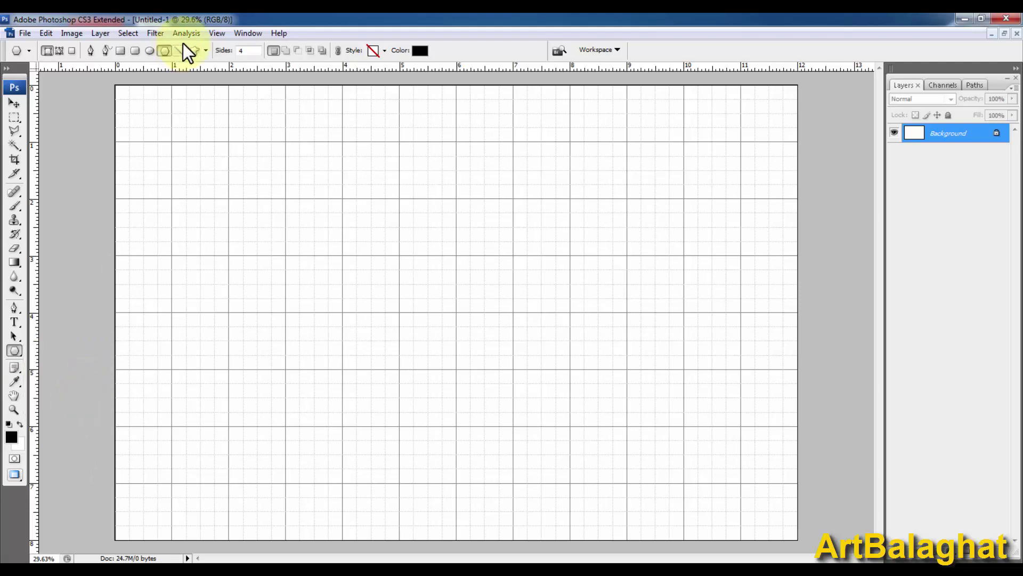
pyautogui.doubleClick(248, 50)
pyautogui.write('5')
pyautogui.click(28, 50)
# Enable Star in the Polygon options, drag a trial star in the upper left, then undo it
pyautogui.click(206, 50)
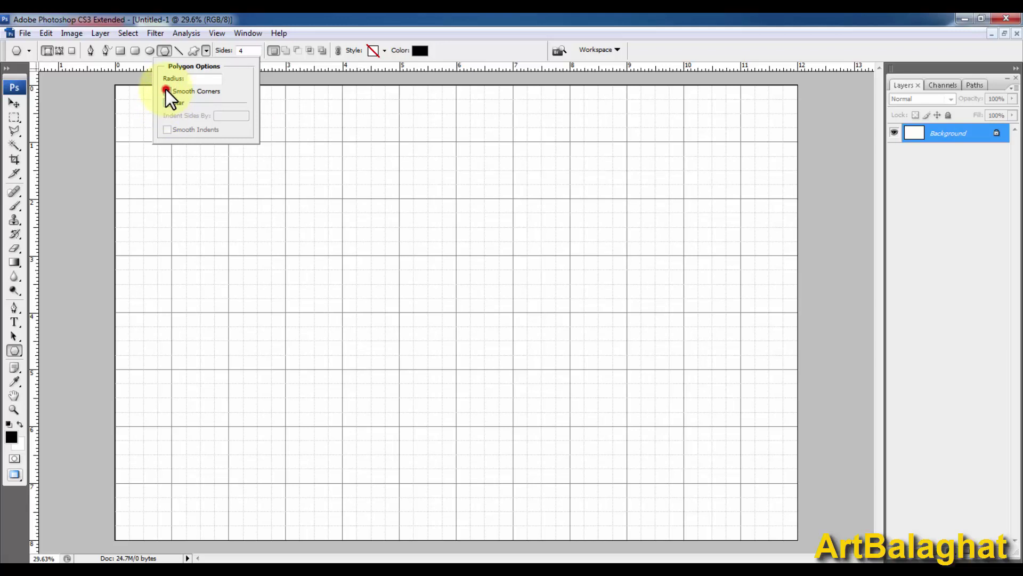
pyautogui.click(168, 103)
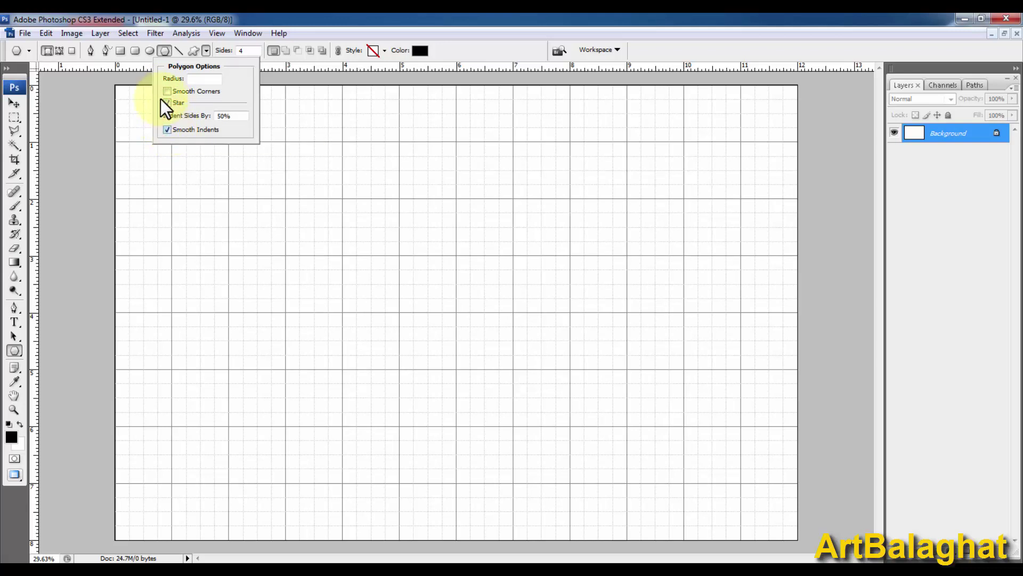
pyautogui.moveTo(151, 59); pyautogui.dragTo(260, 147)
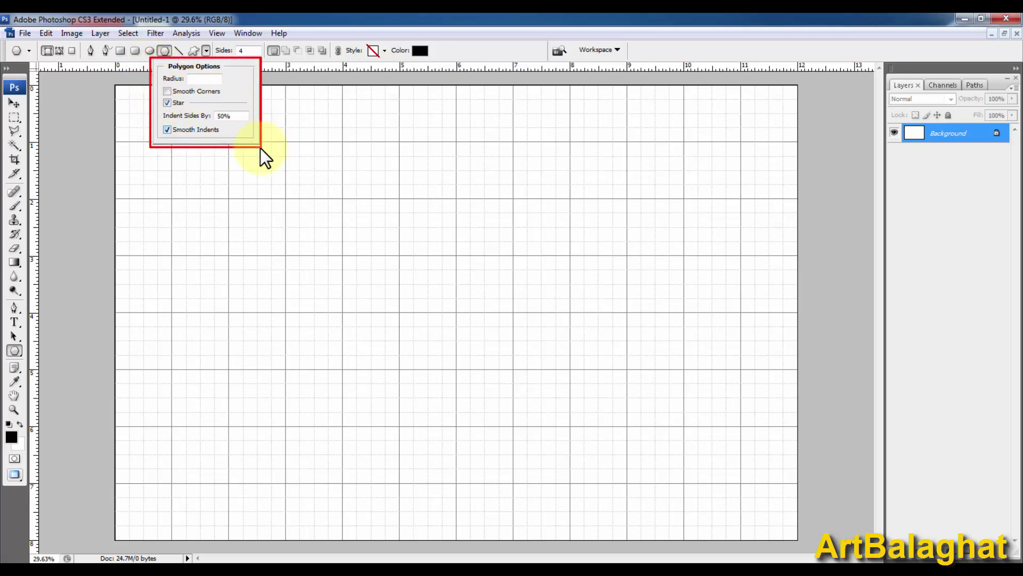
pyautogui.click(27, 100)
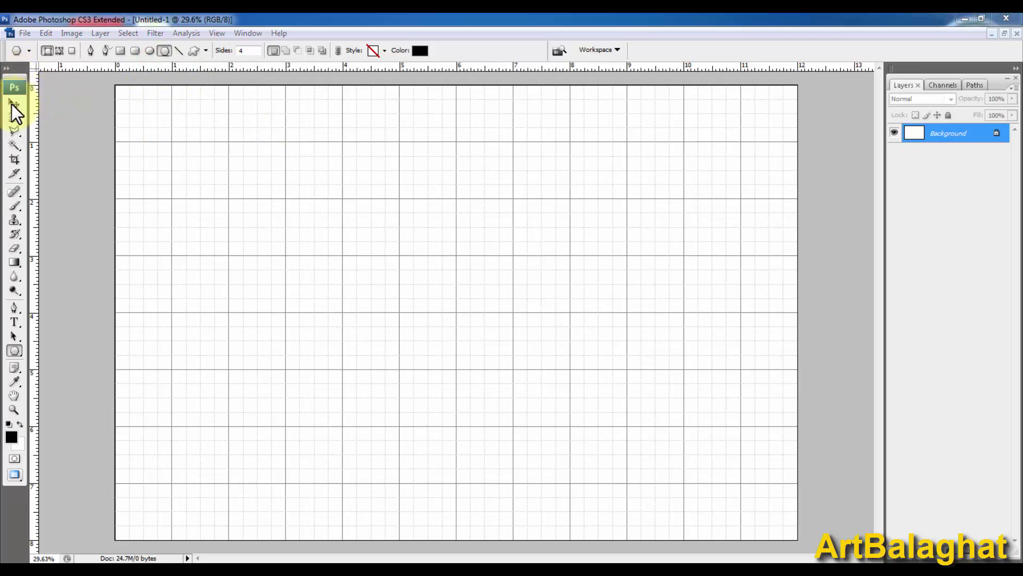
pyautogui.moveTo(328, 184)
pyautogui.mouseDown()
pyautogui.moveTo(335, 200)
pyautogui.moveTo(405, 235)
pyautogui.mouseUp()
pyautogui.hotkey('ctrl', 'z')
# Draw a black four-pointed curved star and move it right and down onto the guides
pyautogui.press('v')
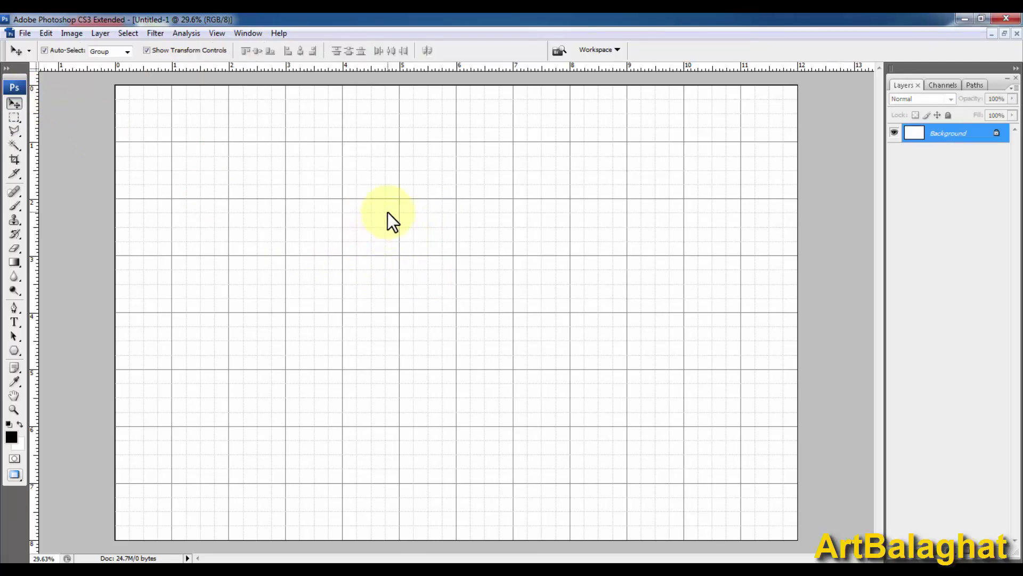
pyautogui.press('u')
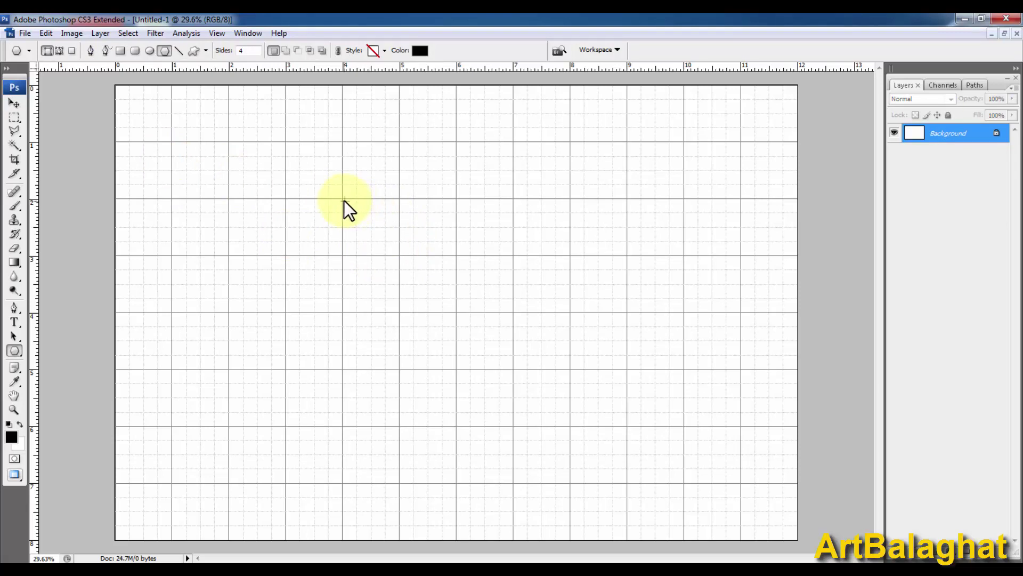
pyautogui.moveTo(343, 200); pyautogui.dragTo(343, 282)
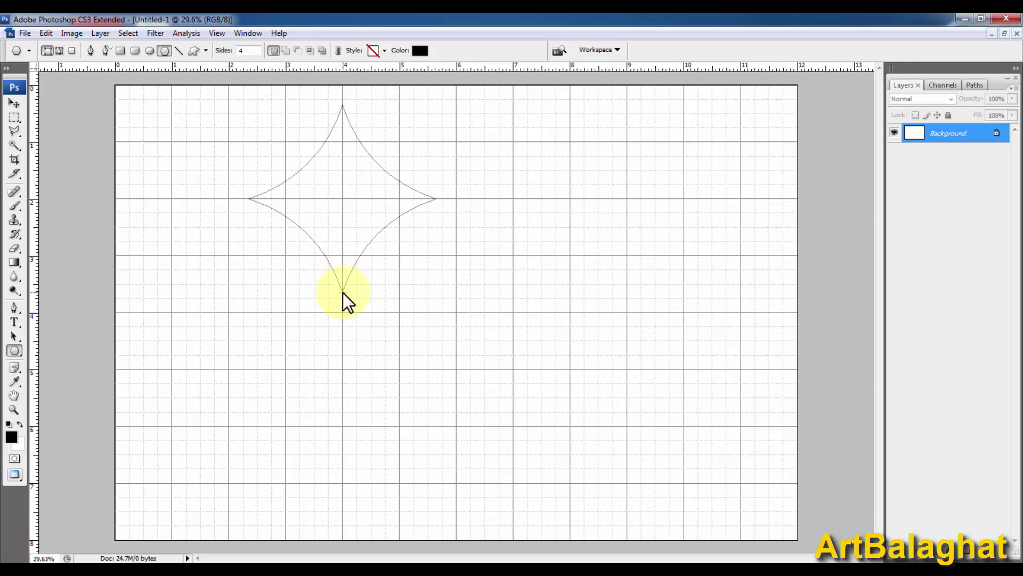
pyautogui.moveTo(343, 282); pyautogui.dragTo(343, 292)
pyautogui.click(14, 103)
pyautogui.moveTo(354, 184); pyautogui.dragTo(414, 207)
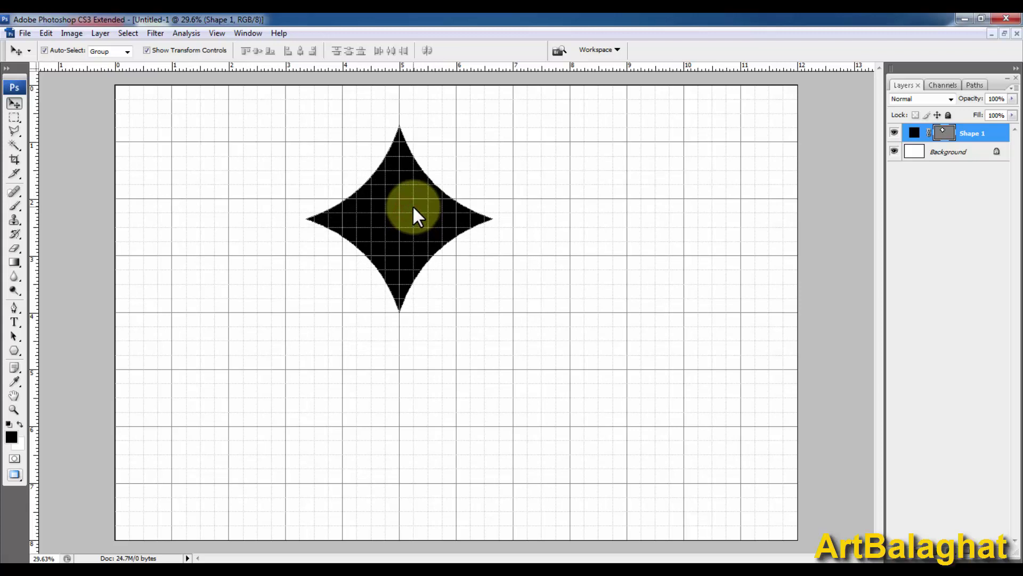
pyautogui.moveTo(353, 279); pyautogui.dragTo(542, 370)
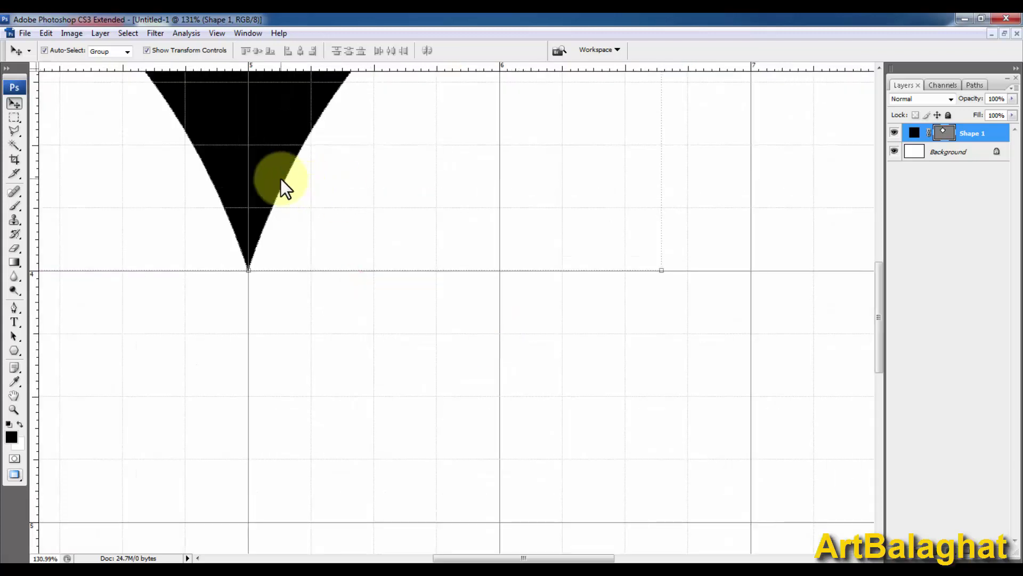
# Lock the guides from the View menu and review its snapping options
pyautogui.click(217, 34)
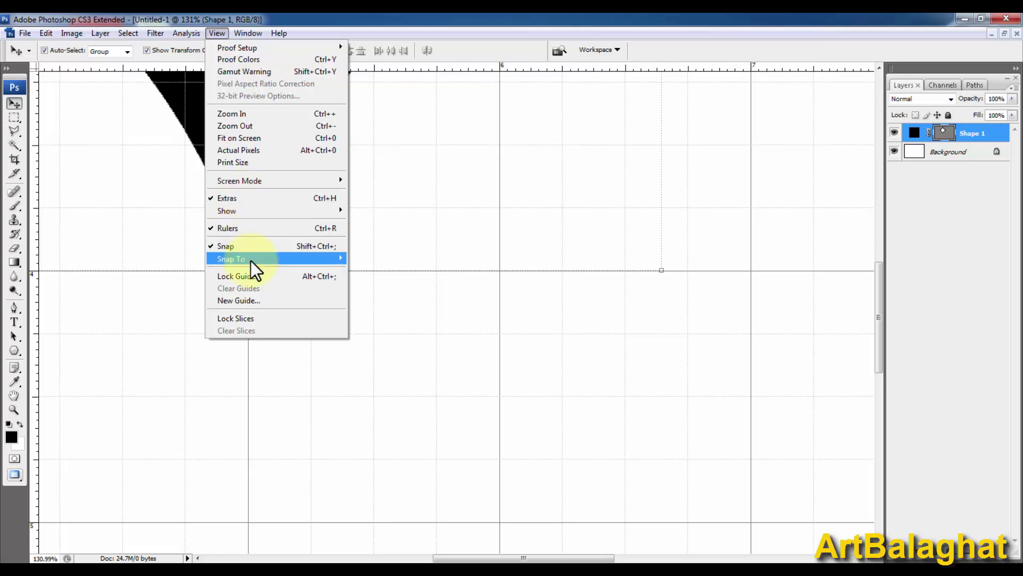
pyautogui.click(264, 276)
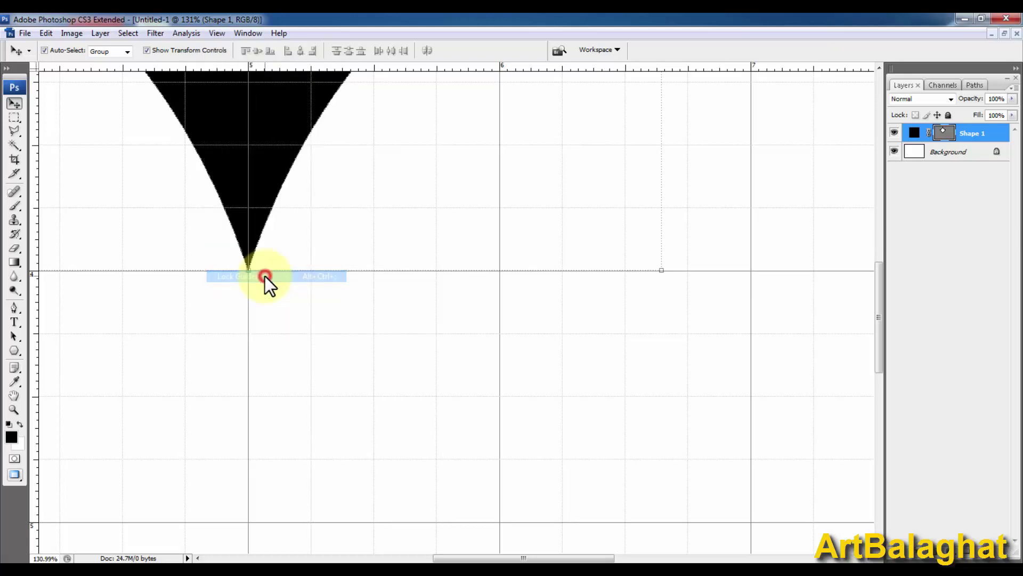
pyautogui.click(216, 33)
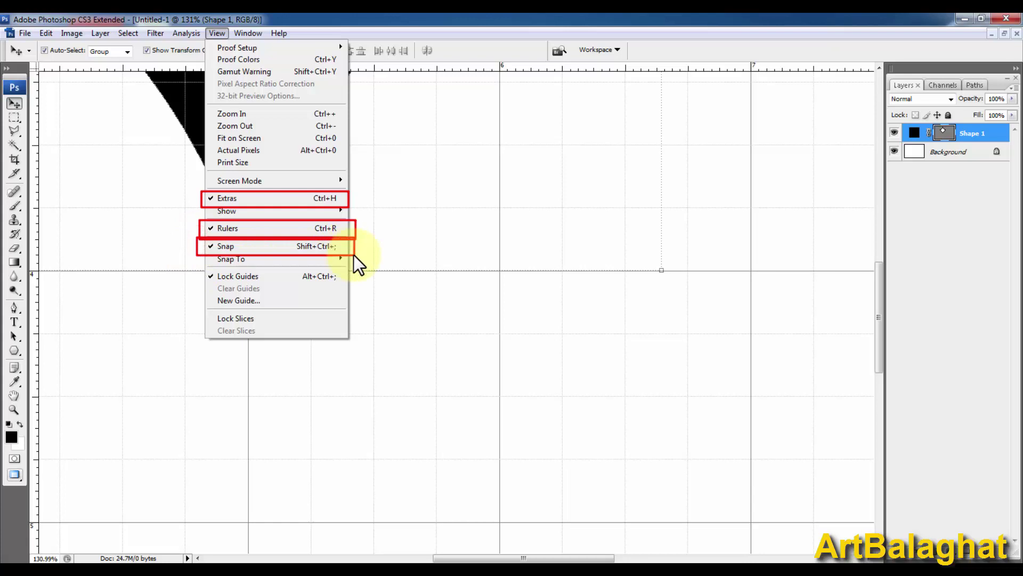
pyautogui.click(360, 286)
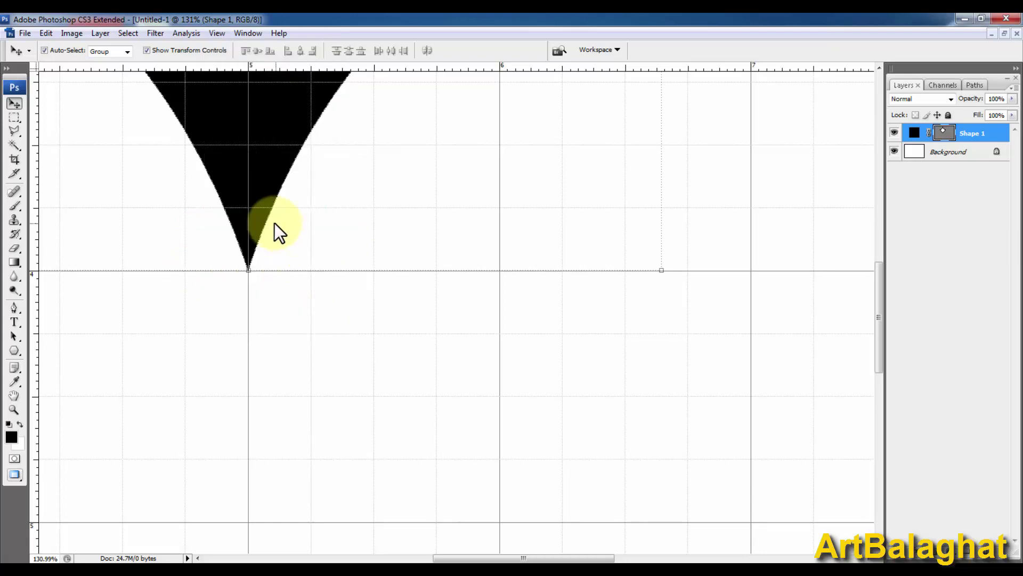
pyautogui.press('b')
pyautogui.scroll(3, 324, 296)
pyautogui.rightClick(351, 259)
pyautogui.press('Escape')
pyautogui.hotkey('ctrl', '0')
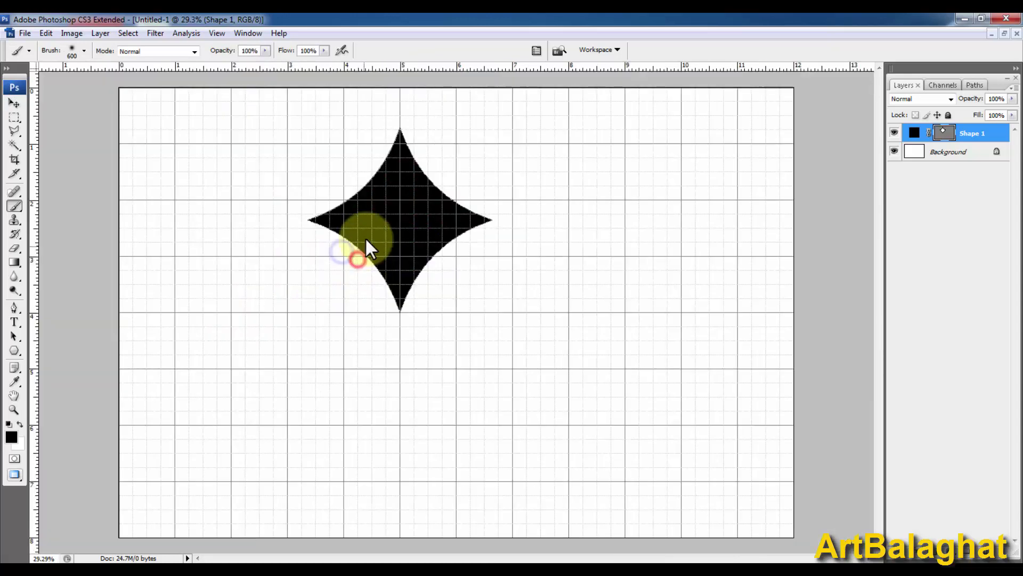
pyautogui.press('v')
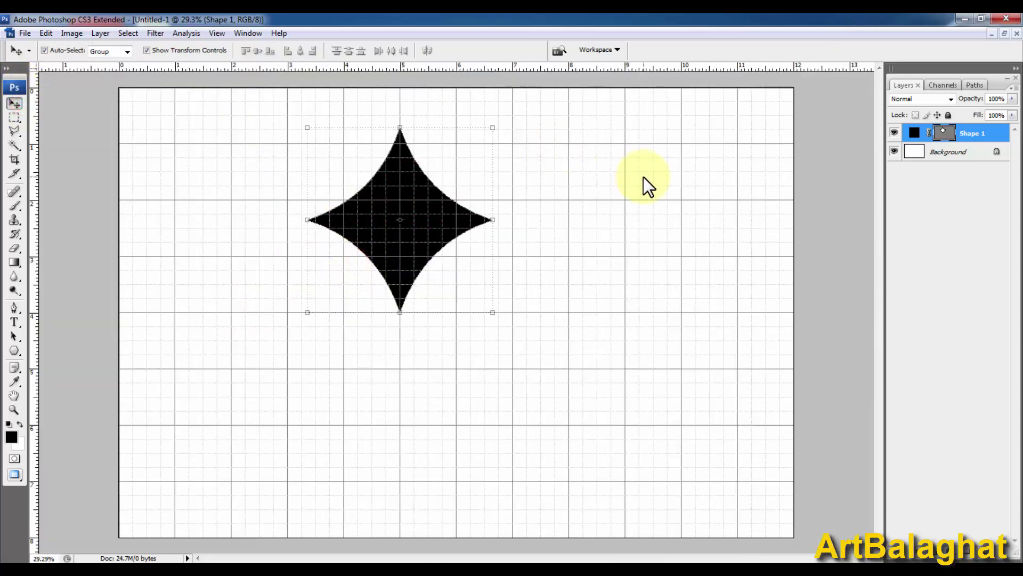
pyautogui.press('u')
pyautogui.moveTo(582, 197); pyautogui.dragTo(622, 241)
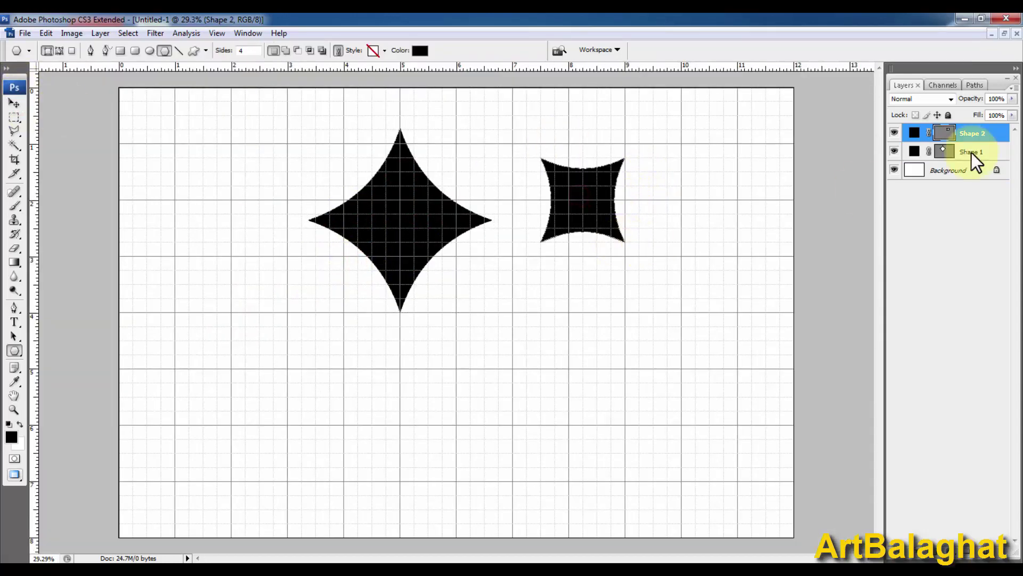
pyautogui.hotkey('ctrl', 'z')
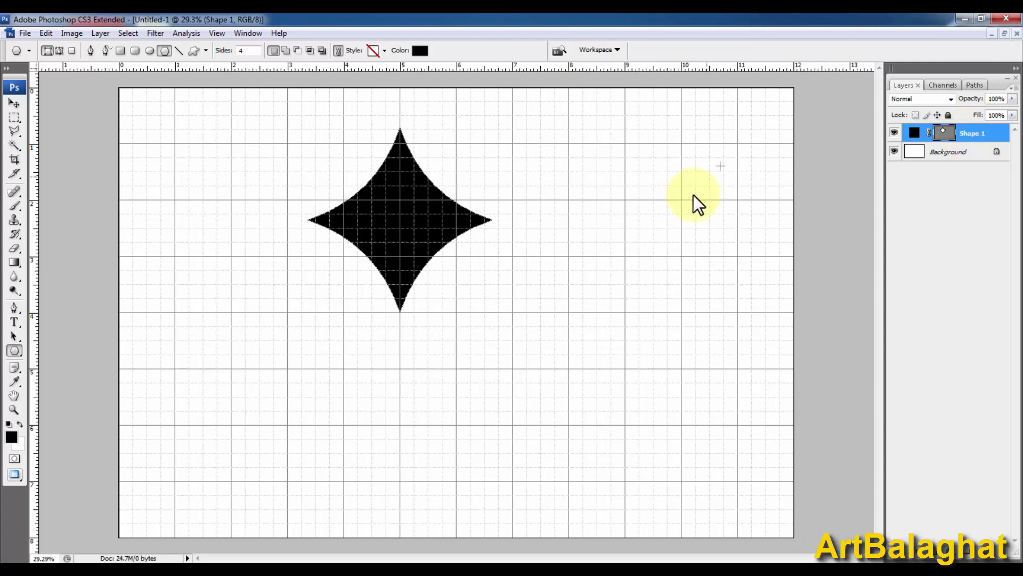
pyautogui.moveTo(512, 366); pyautogui.dragTo(512, 366)
# Fit the page in view, then start and cancel duplicating the Shape 1 layer
pyautogui.rightClick(514, 331)
pyautogui.click(515, 334)
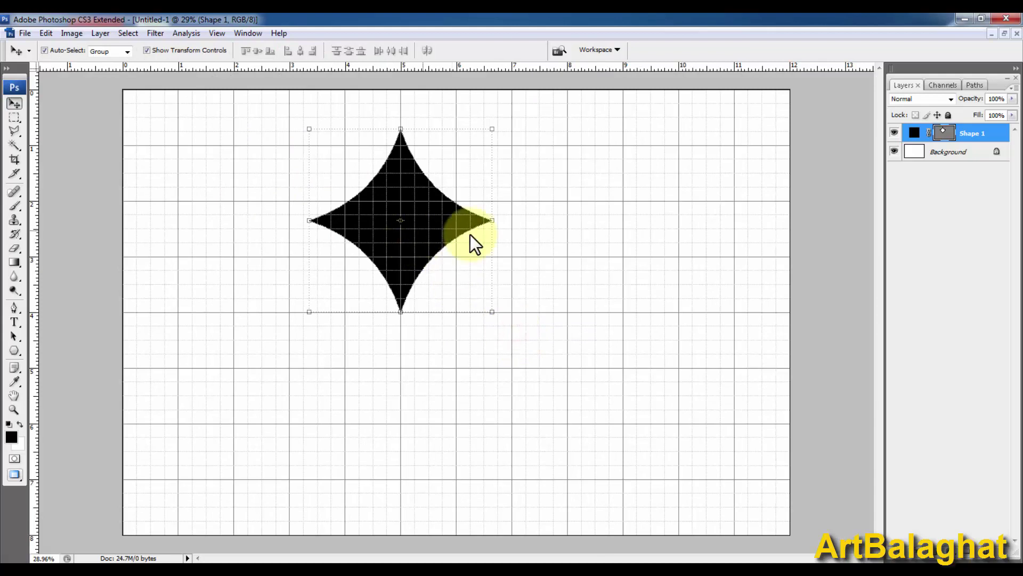
pyautogui.press('u')
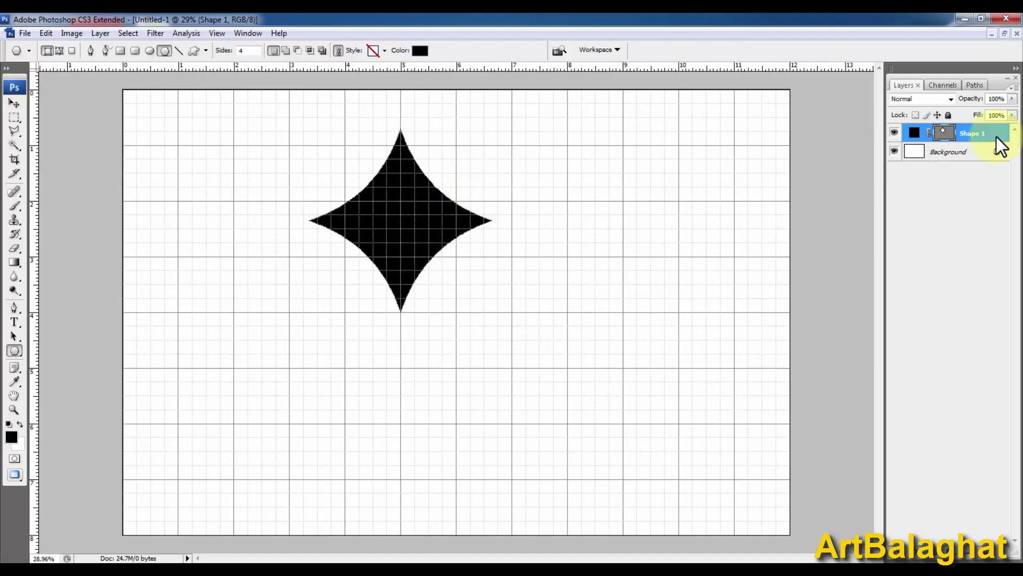
pyautogui.rightClick(988, 132)
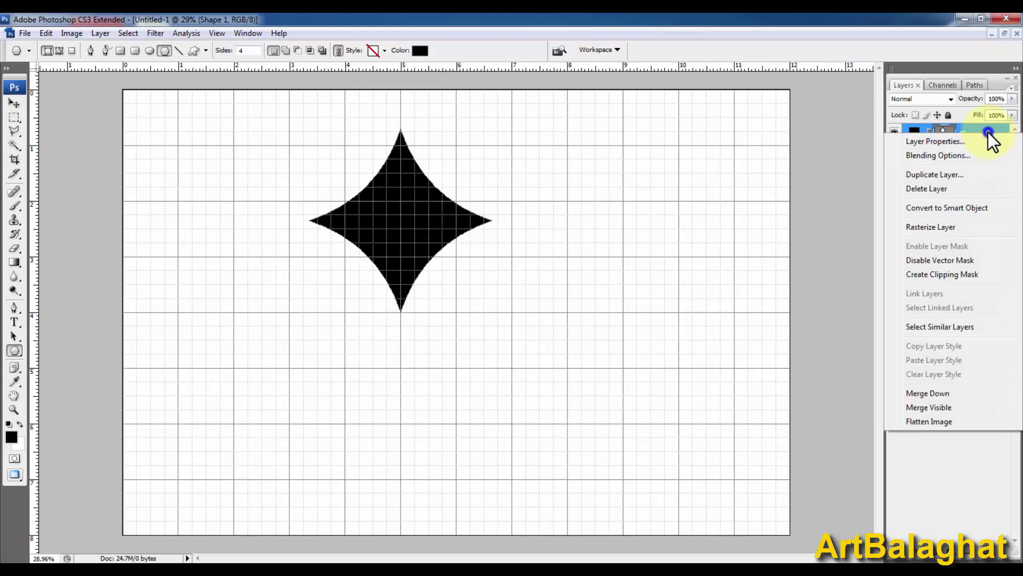
pyautogui.click(966, 177)
pyautogui.click(670, 189)
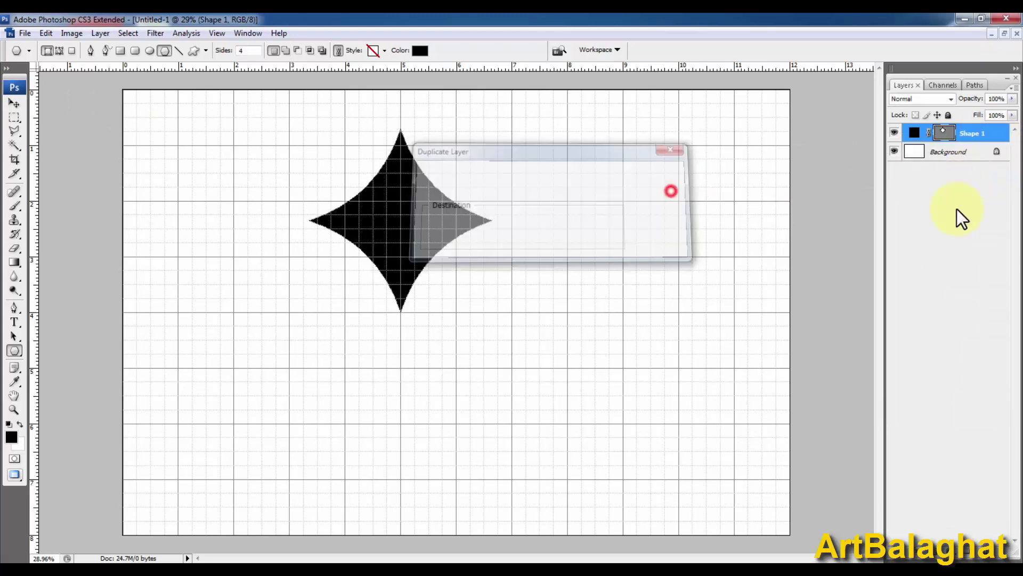
# Duplicate the star layer with Ctrl+J, shift the copy right, then undo and delete it
pyautogui.hotkey('ctrl', 'j')
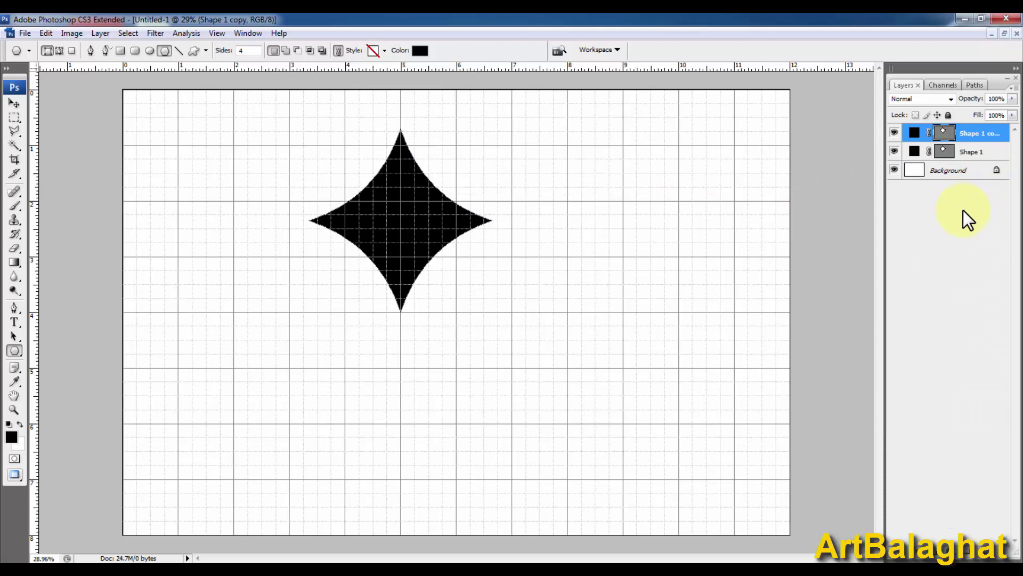
pyautogui.doubleClick(990, 132)
pyautogui.press('Return')
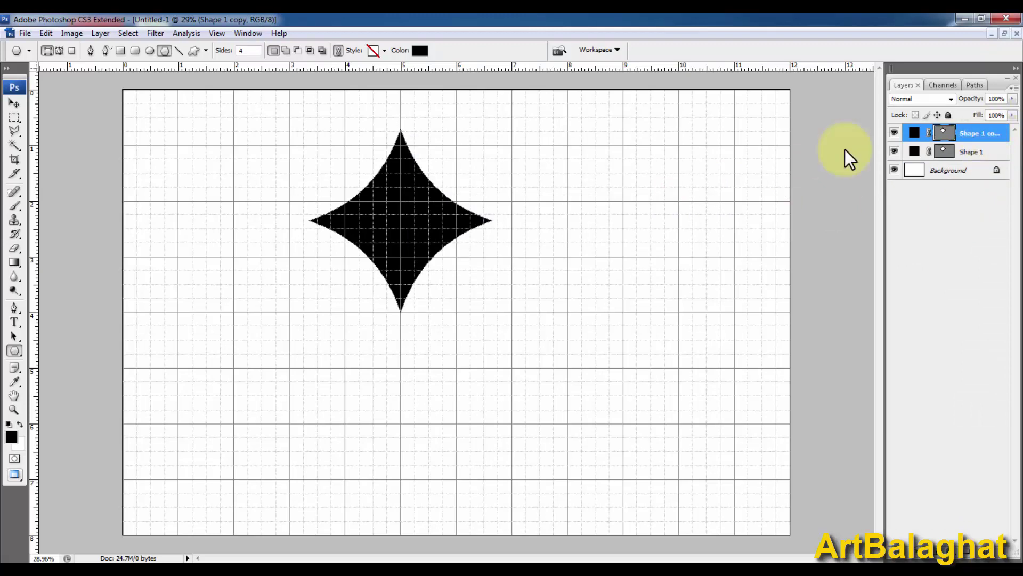
pyautogui.press('v')
pyautogui.moveTo(412, 250); pyautogui.dragTo(509, 259)
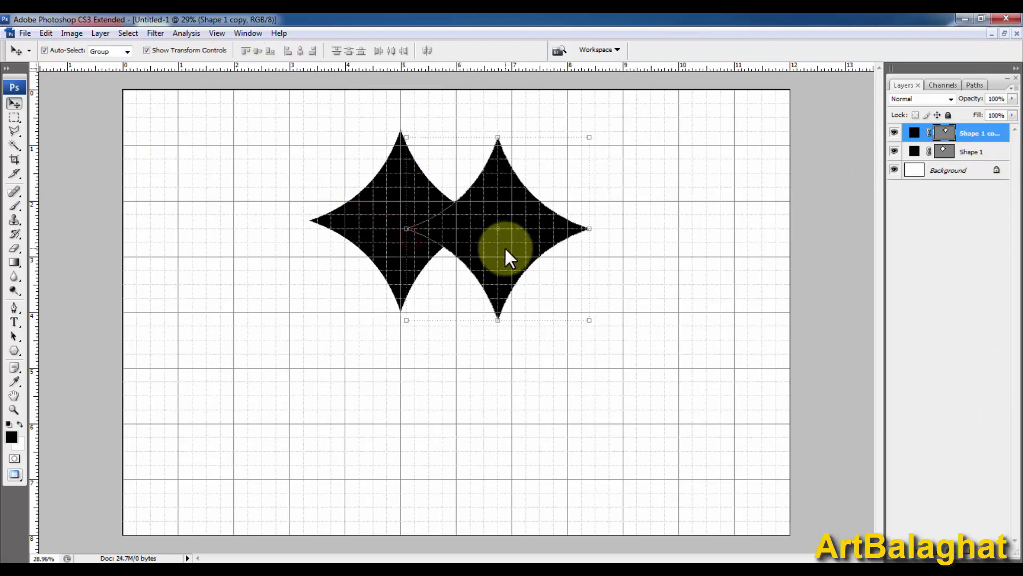
pyautogui.hotkey('ctrl', 'z')
pyautogui.press('Delete')
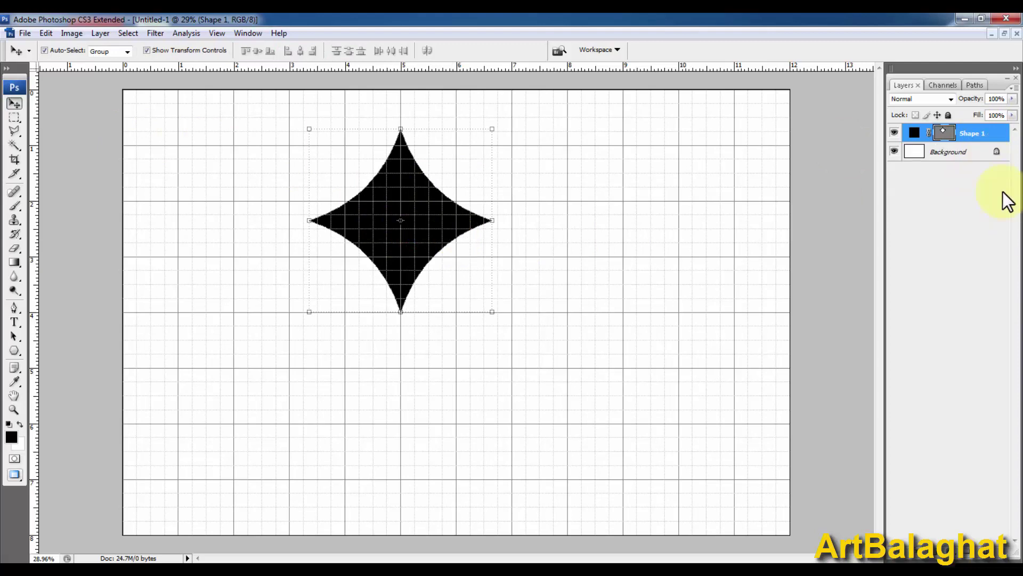
pyautogui.rightClick(979, 133)
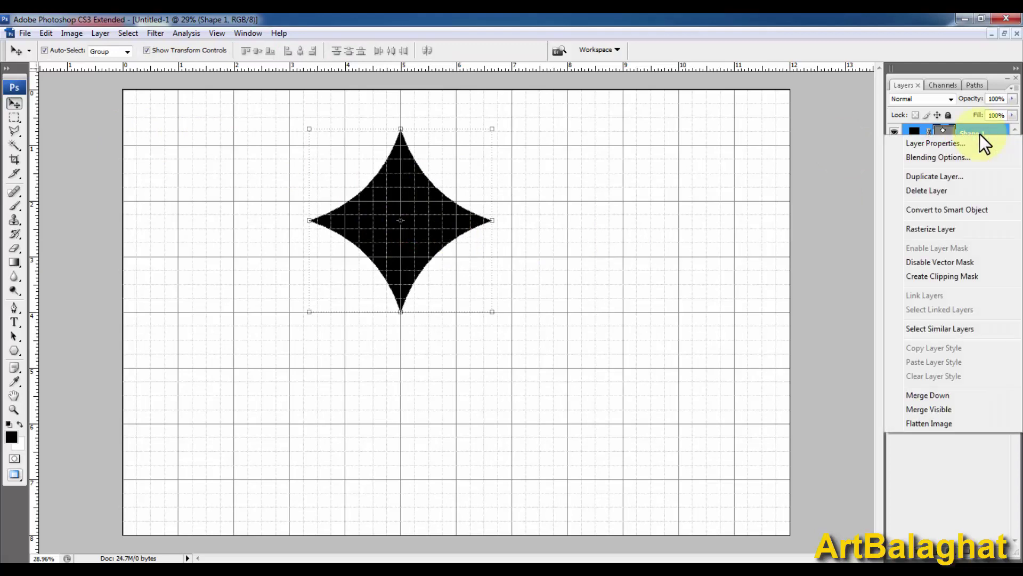
# Duplicate the Shape 1 layer, toggle the transform handles, and fit the page in view
pyautogui.click(934, 178)
pyautogui.click(661, 171)
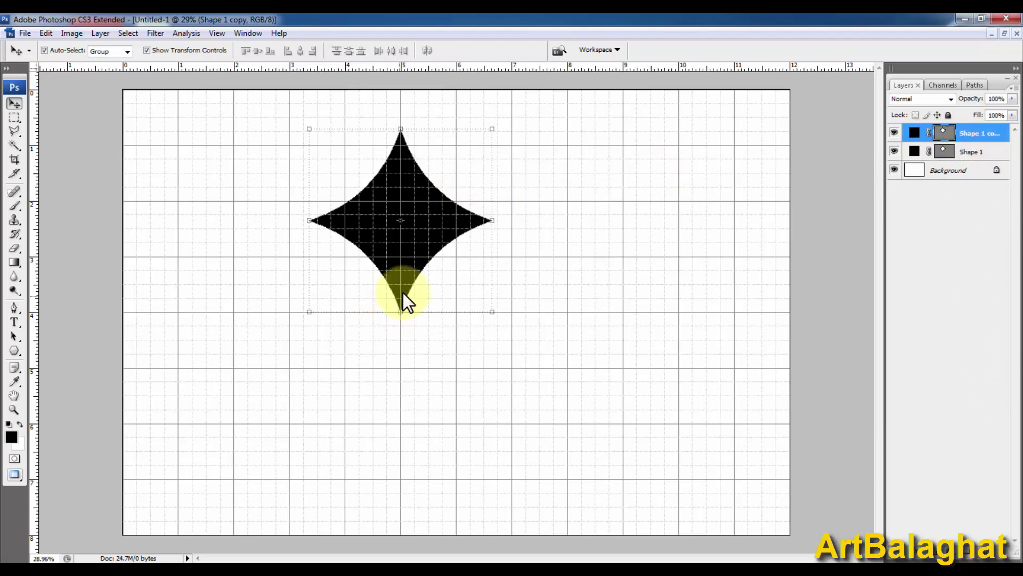
pyautogui.scroll(2, 343, 174)
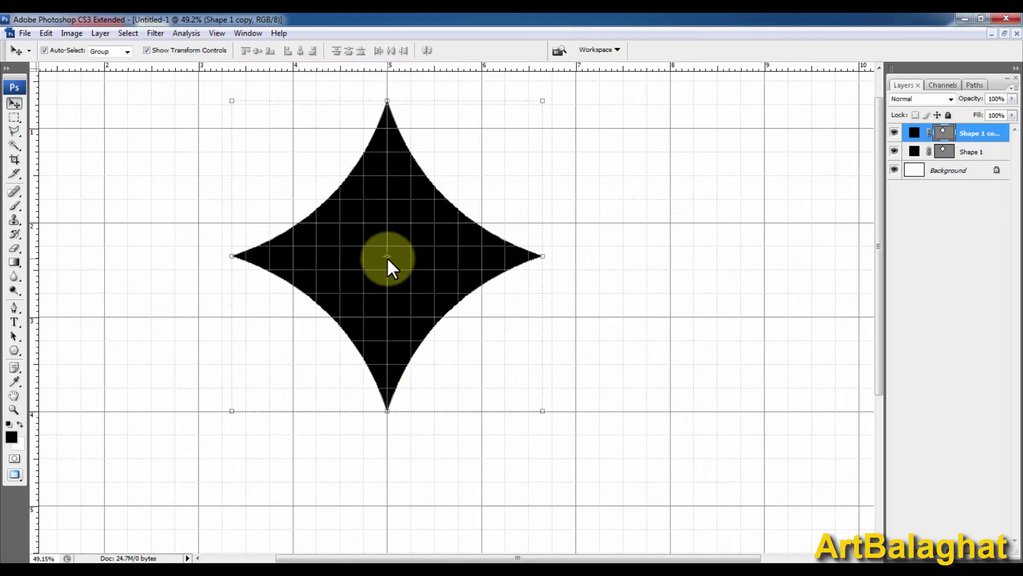
pyautogui.scroll(3, 426, 283)
pyautogui.scroll(-4, 433, 267)
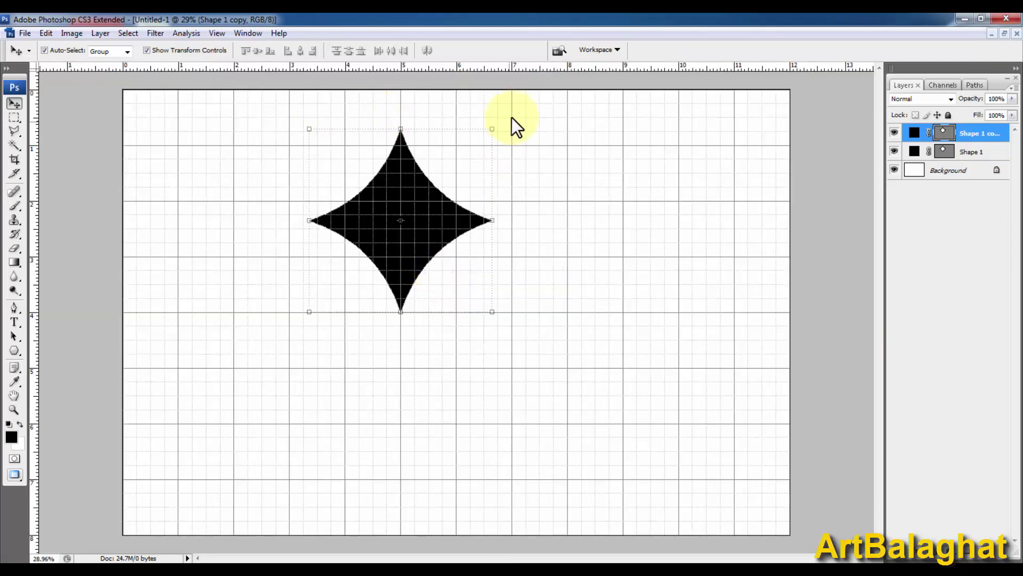
pyautogui.click(147, 50)
pyautogui.click(142, 50)
pyautogui.click(144, 50)
pyautogui.scroll(5, 373, 192)
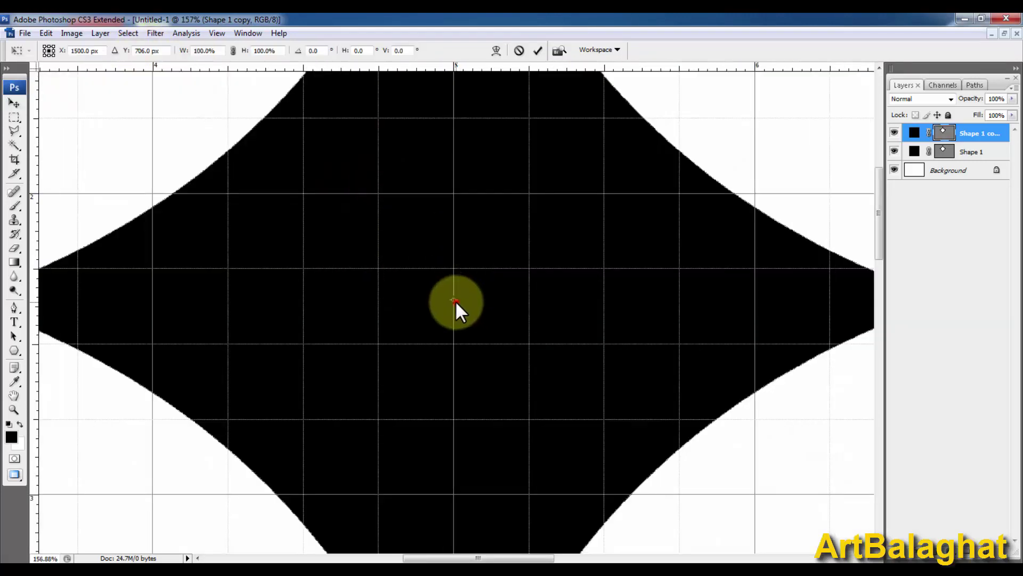
pyautogui.rightClick(477, 280)
pyautogui.click(486, 287)
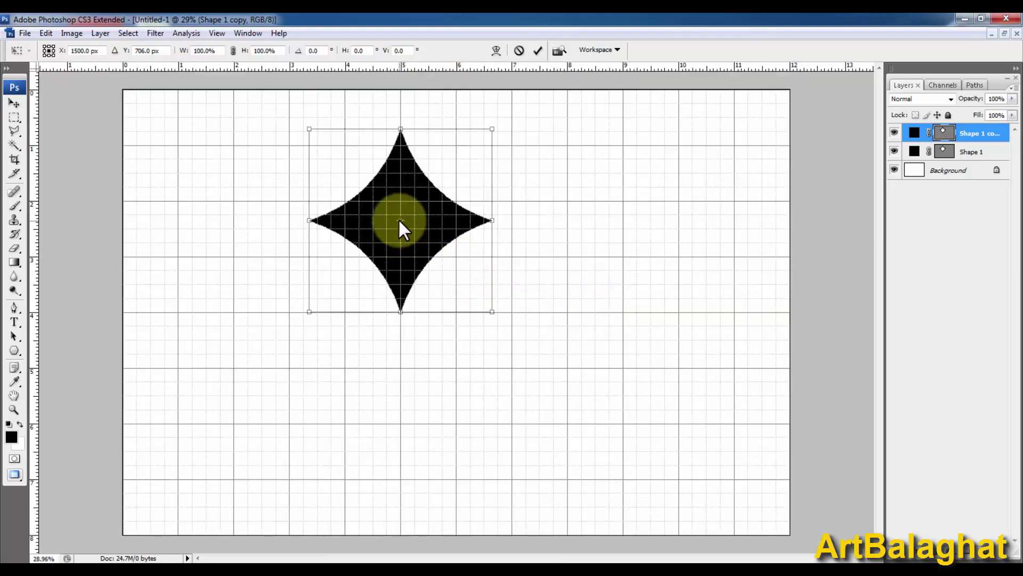
# Rotate the copy 45° around the star's bottom tip and commit the transform
pyautogui.moveTo(399, 219); pyautogui.dragTo(399, 288)
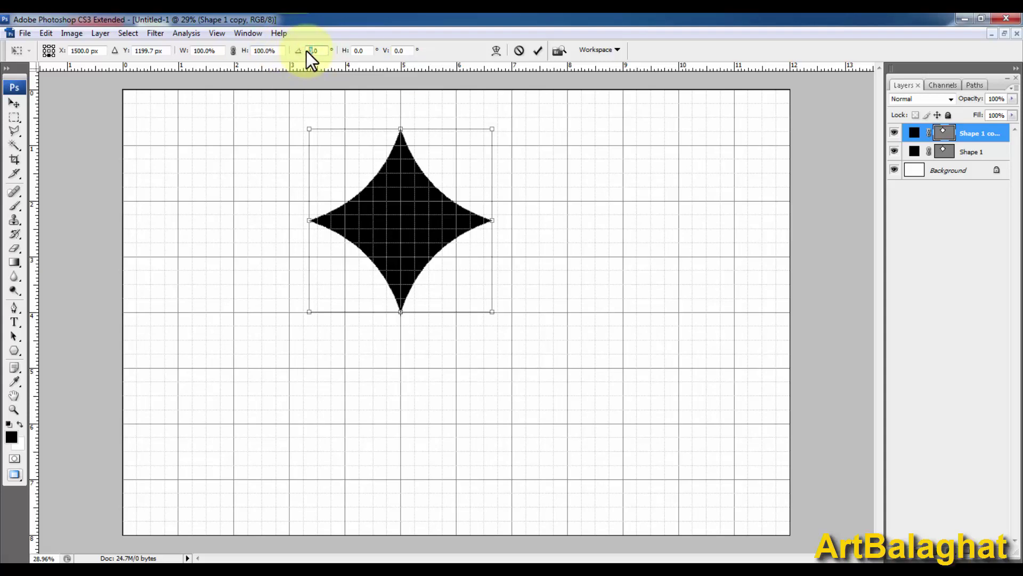
pyautogui.write('45')
pyautogui.press('Return')
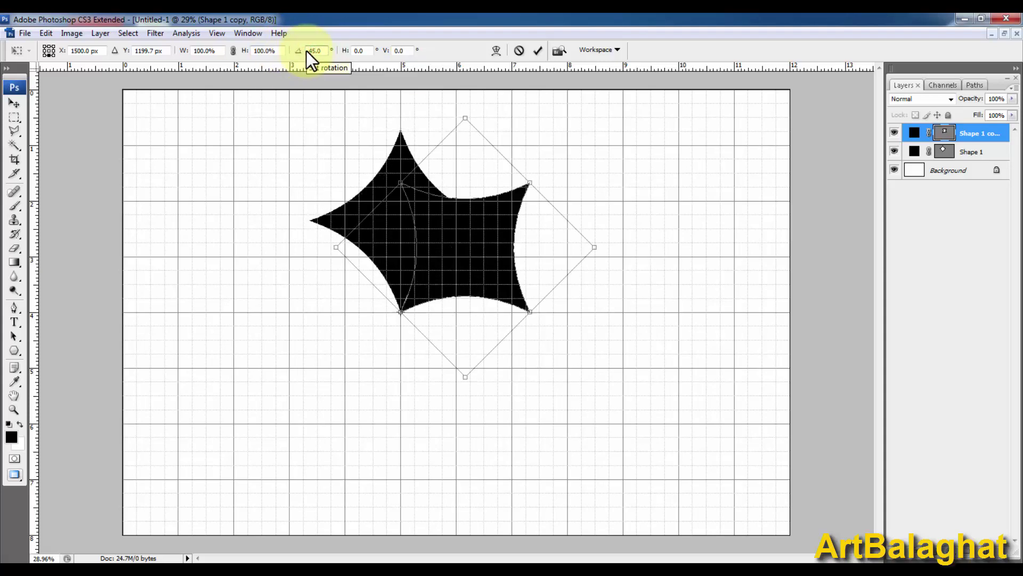
pyautogui.click(536, 49)
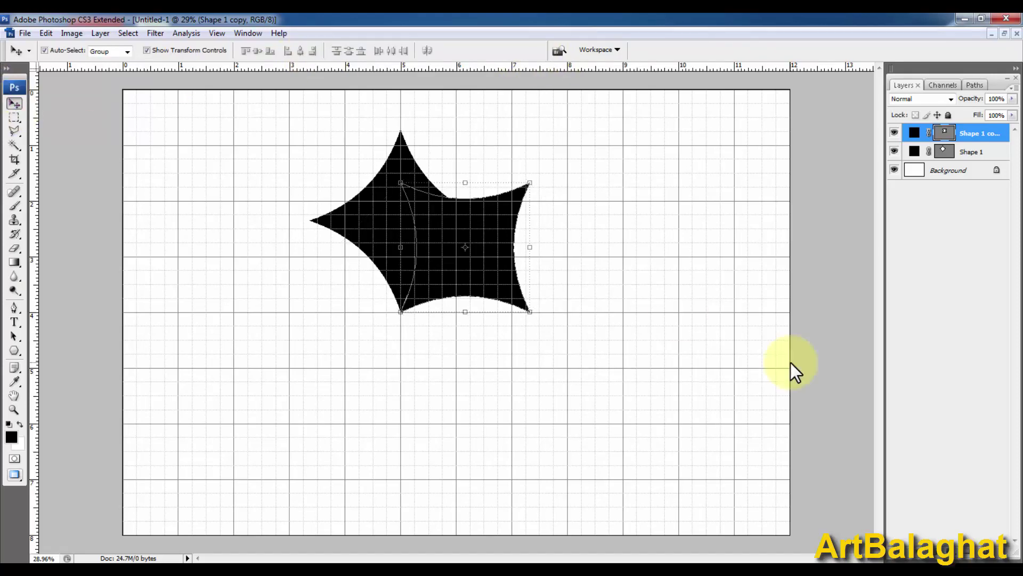
# Check the Shape 1 layer's style settings and layer options, closing them unchanged
pyautogui.click(972, 152)
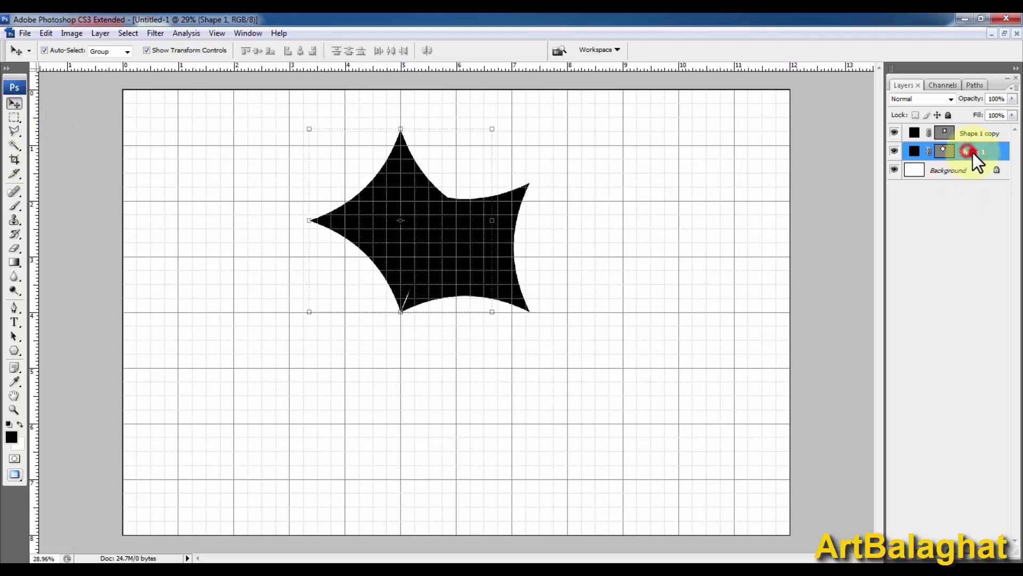
pyautogui.doubleClick(986, 152)
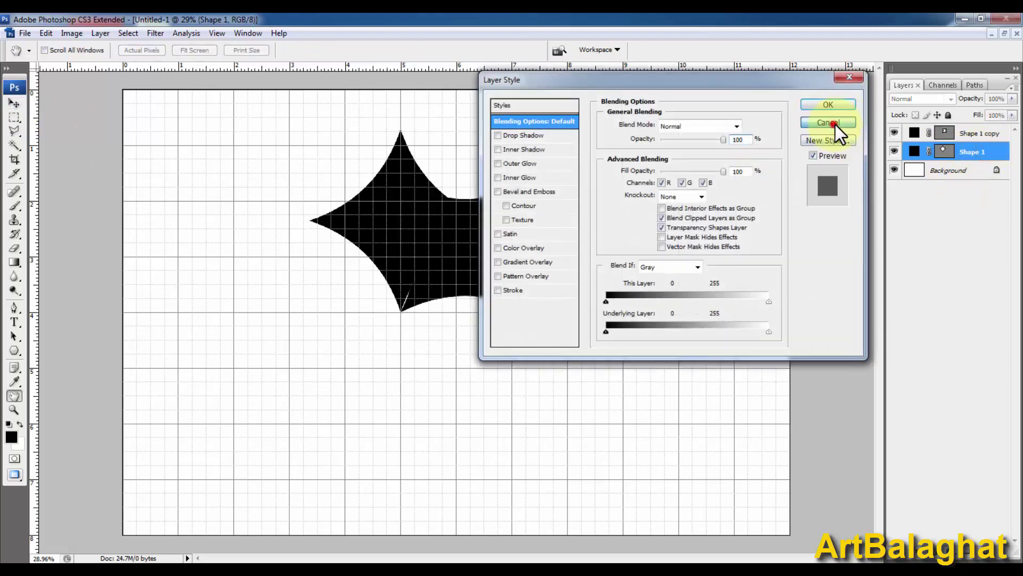
pyautogui.click(834, 124)
pyautogui.click(991, 134)
pyautogui.rightClick(978, 155)
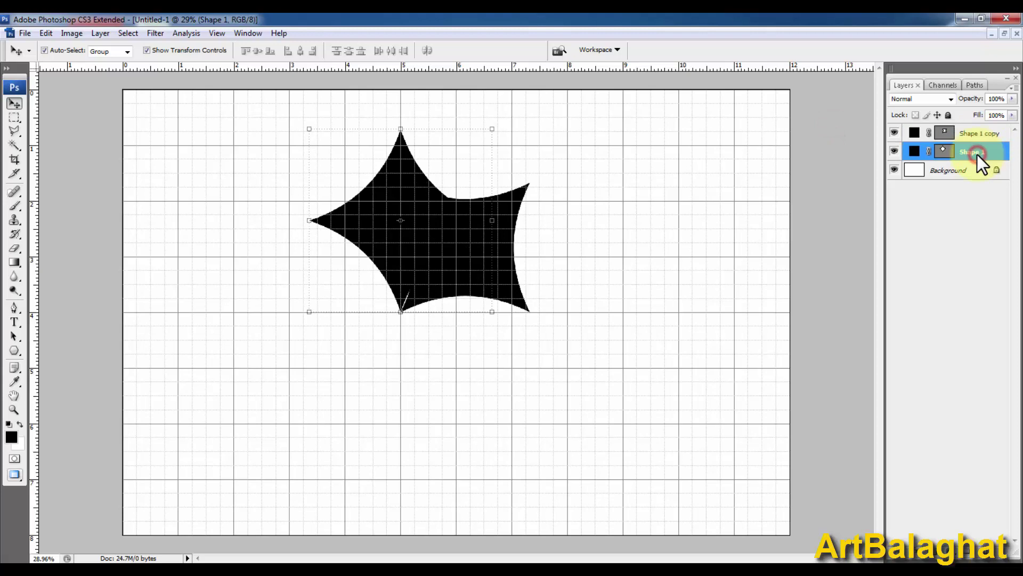
pyautogui.click(970, 149)
pyautogui.write('1')
# Rename the top star layer to '2', then select layer 2
pyautogui.doubleClick(977, 130)
pyautogui.write('2')
pyautogui.click(980, 229)
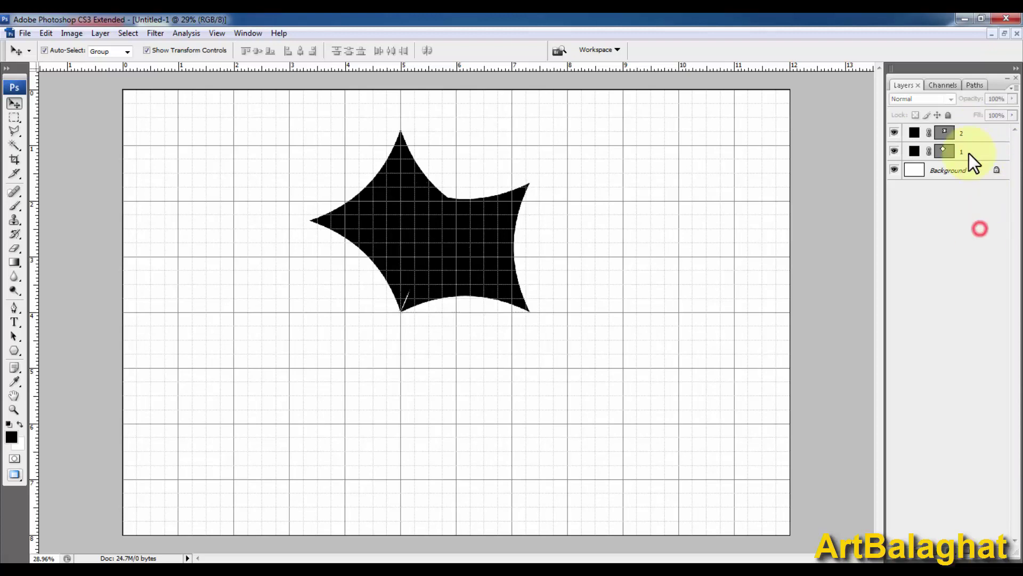
pyautogui.click(969, 152)
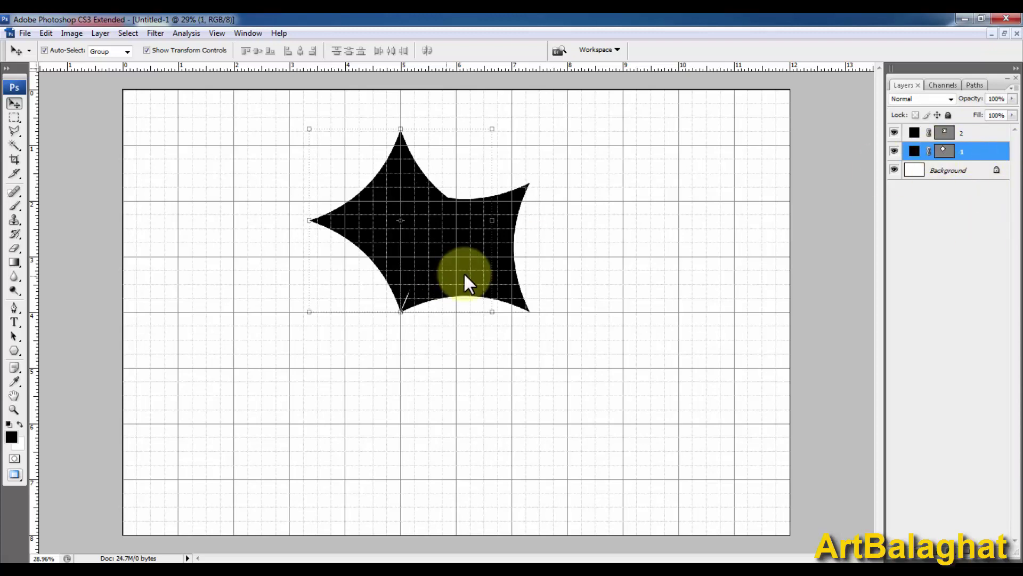
pyautogui.click(522, 192)
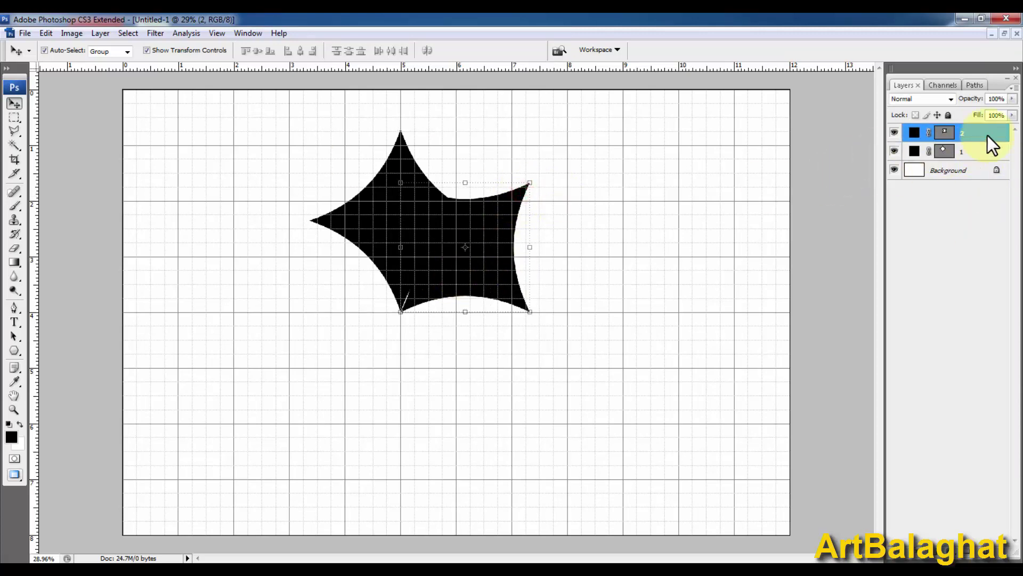
# Hide layer 2 and load its shape outline as a selection over the star
pyautogui.click(895, 133)
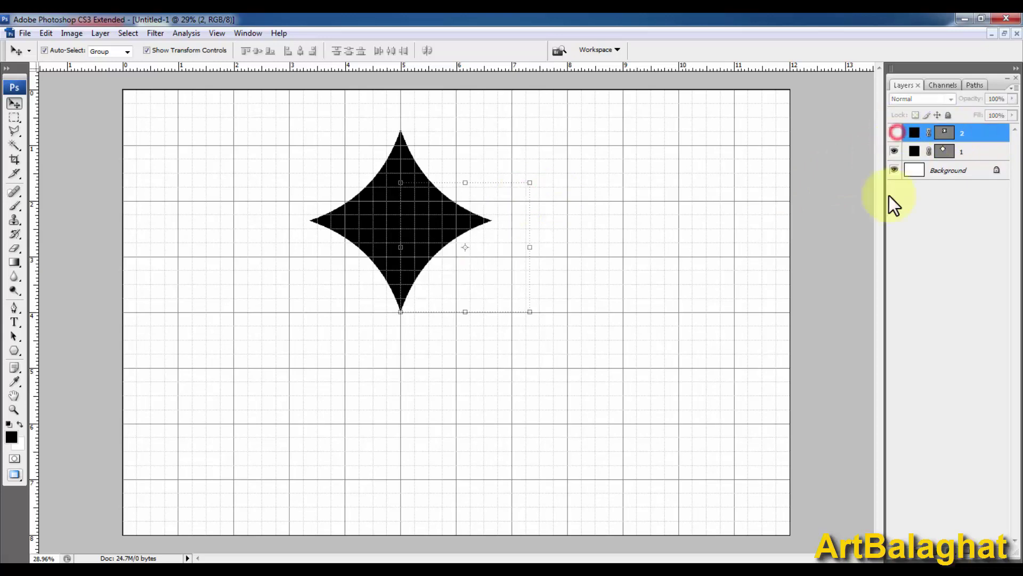
pyautogui.click(895, 132)
pyautogui.click(896, 132)
pyautogui.click(895, 132)
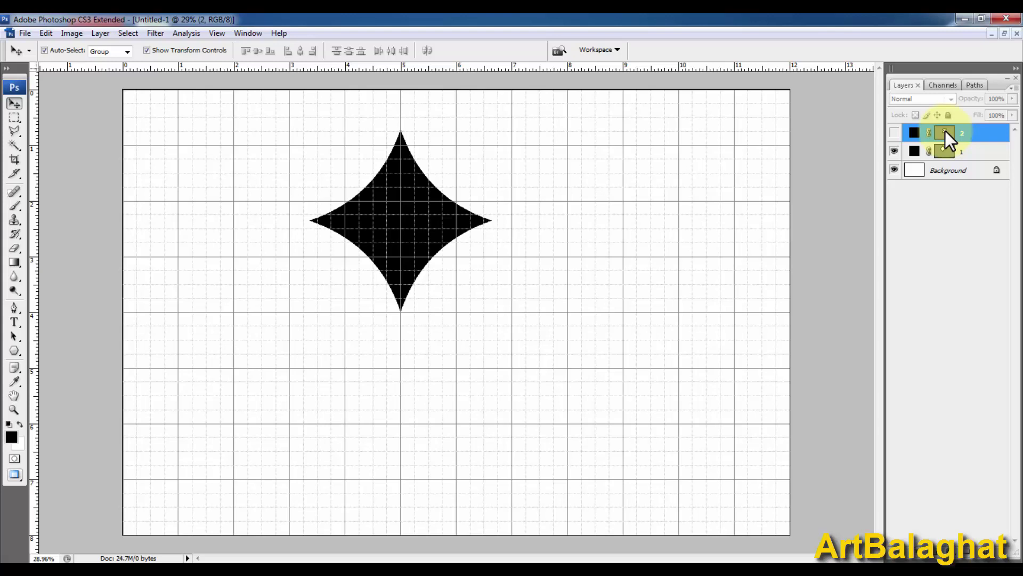
pyautogui.keyDown('ctrl'); pyautogui.click(945, 131); pyautogui.keyUp('ctrl')
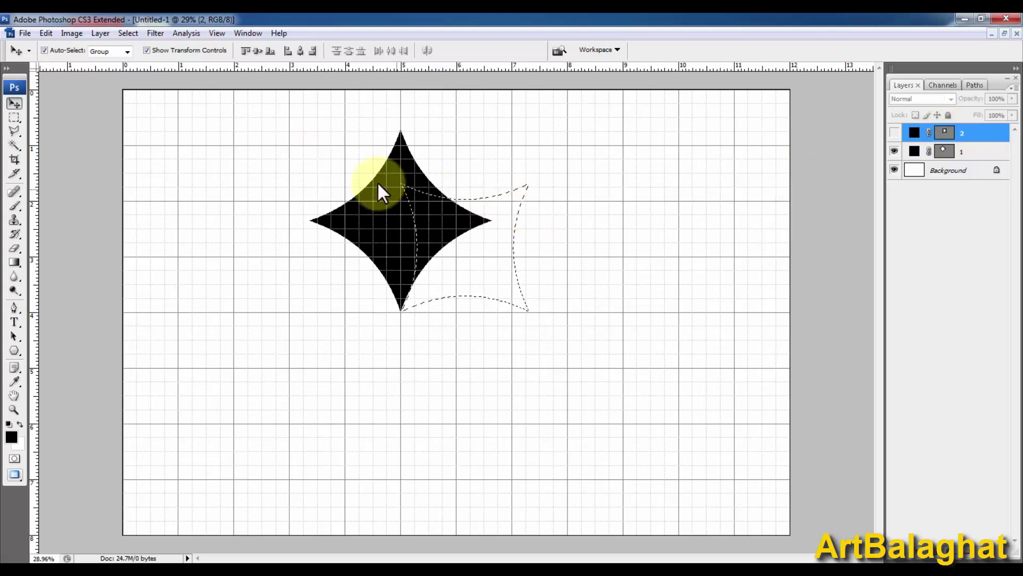
# Select layer 1 and try Edit > Clear, which fails on the shape layer
pyautogui.click(974, 151)
pyautogui.rightClick(399, 161)
pyautogui.click(406, 167)
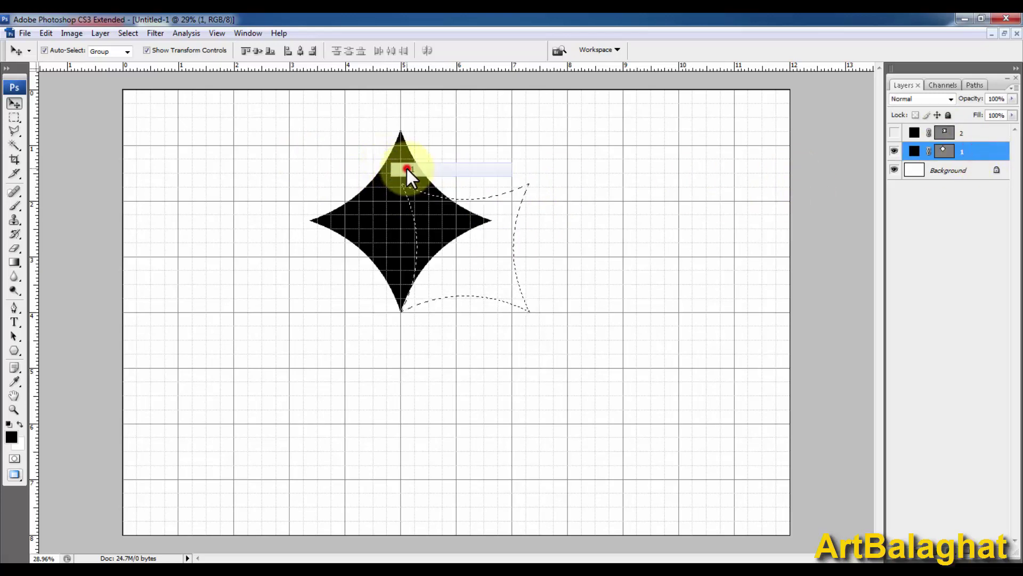
pyautogui.click(47, 33)
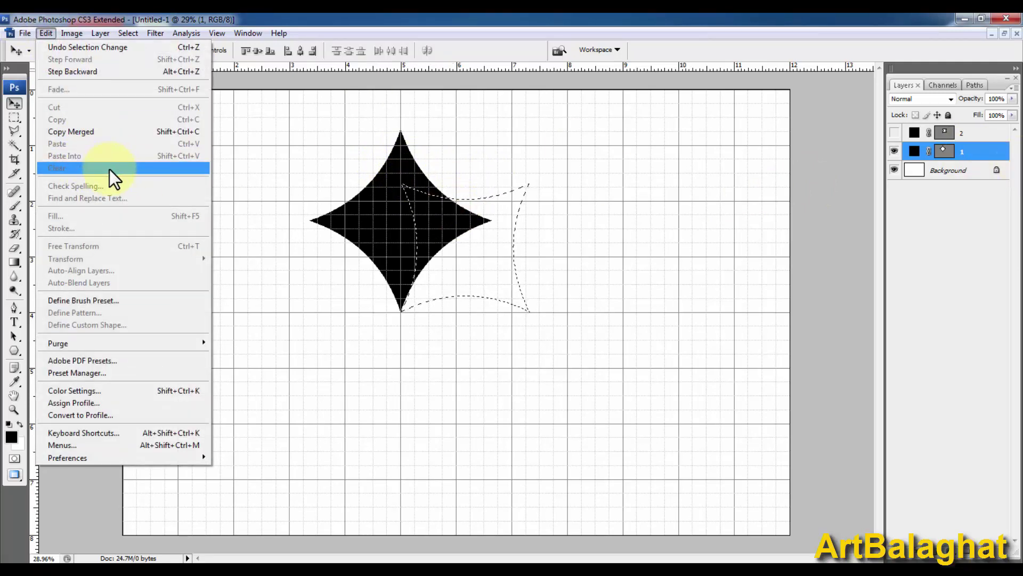
pyautogui.click(110, 168)
pyautogui.click(514, 229)
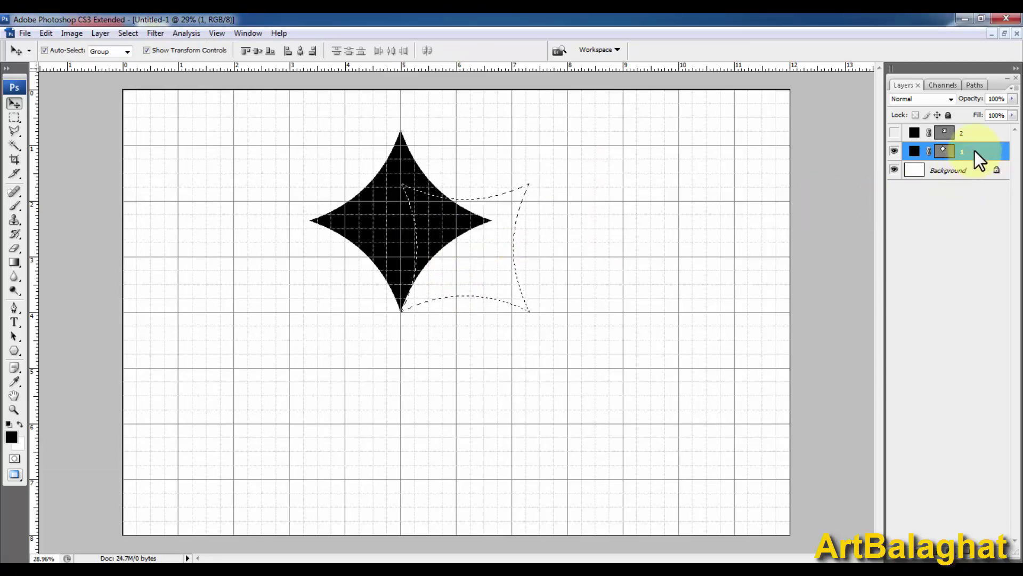
# Retry clearing the selection from layer 1, hit the not-editable error again, and reselect layer 1
pyautogui.click(46, 33)
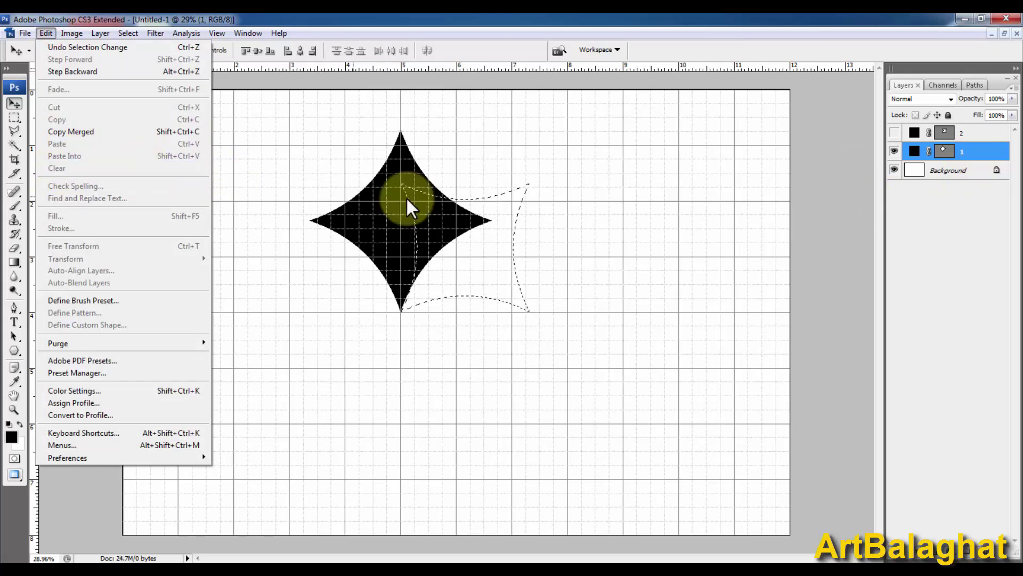
pyautogui.click(531, 14)
pyautogui.click(526, 299)
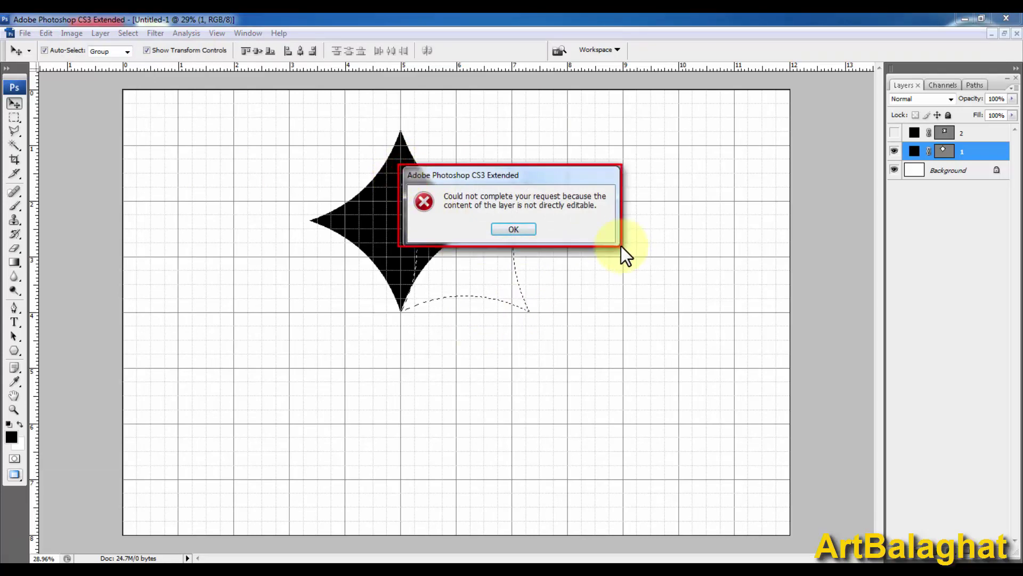
pyautogui.click(515, 229)
pyautogui.click(39, 34)
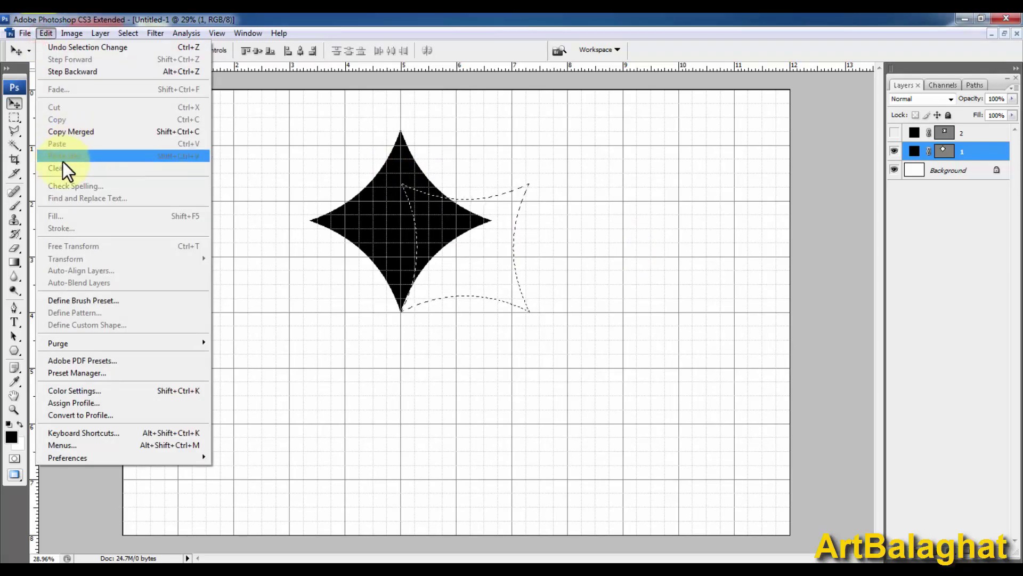
pyautogui.click(995, 137)
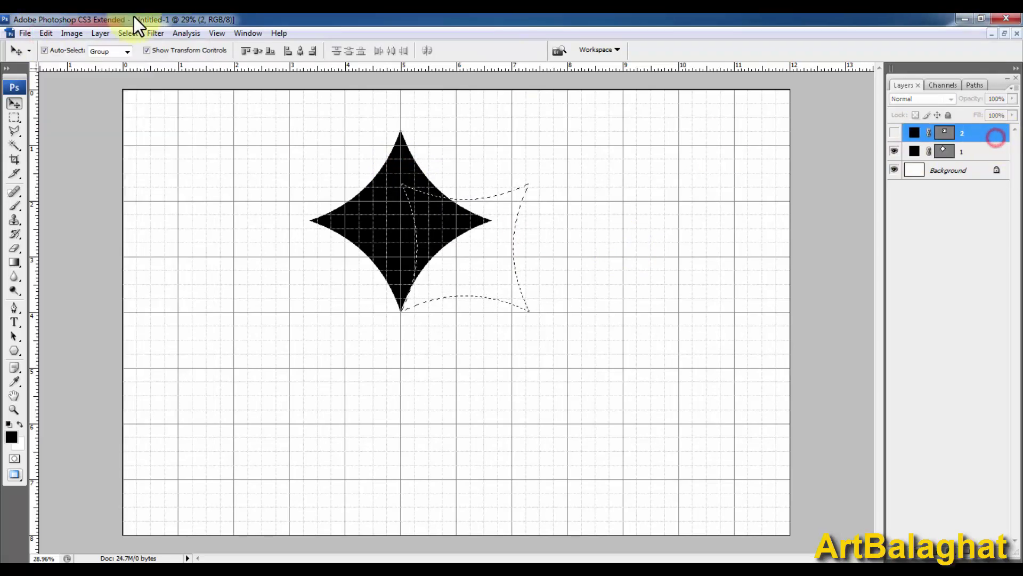
pyautogui.click(46, 33)
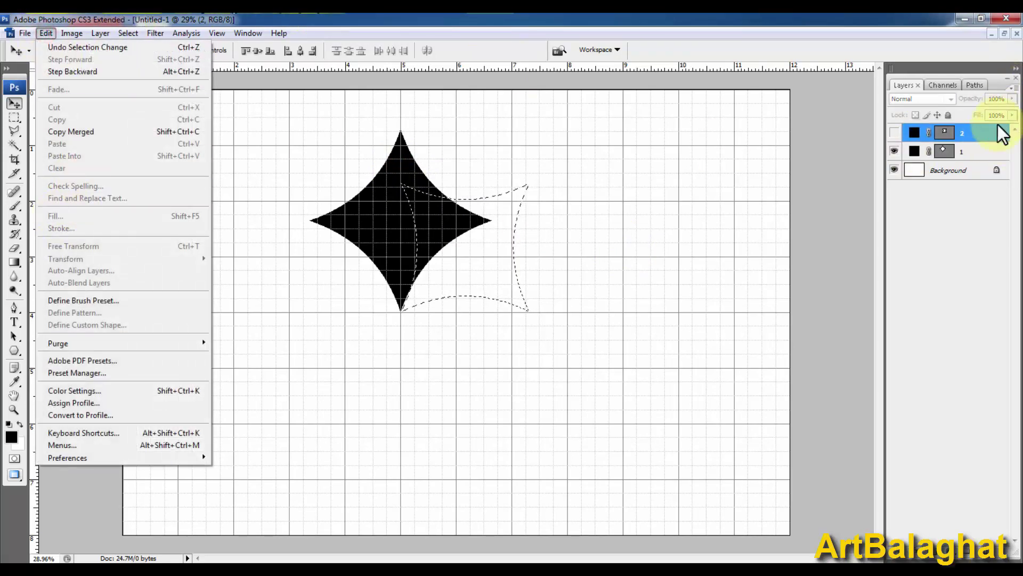
pyautogui.click(979, 152)
# Rasterize layer 1 and clear the star area inside layer 2's outline
pyautogui.rightClick(979, 152)
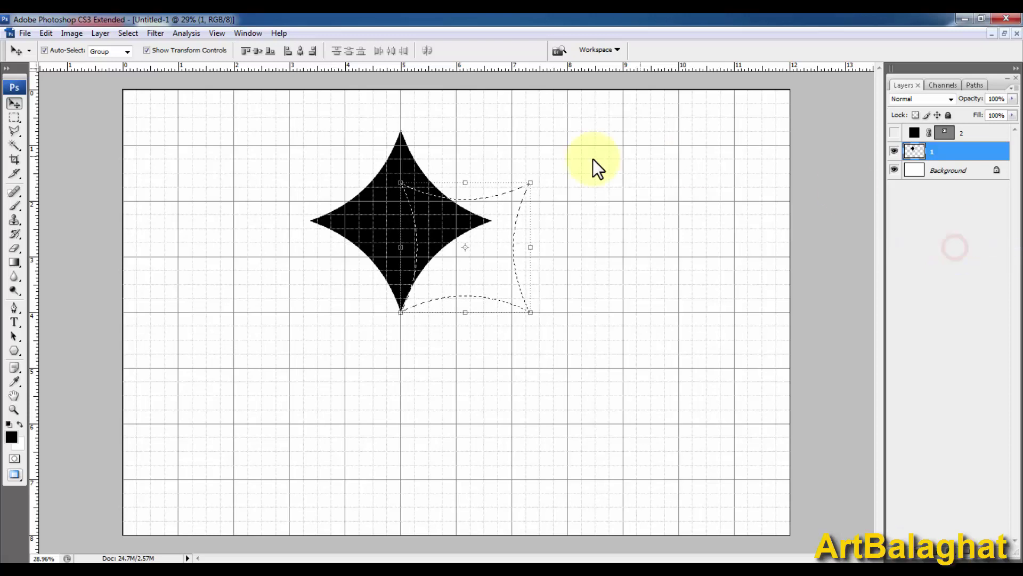
pyautogui.click(45, 33)
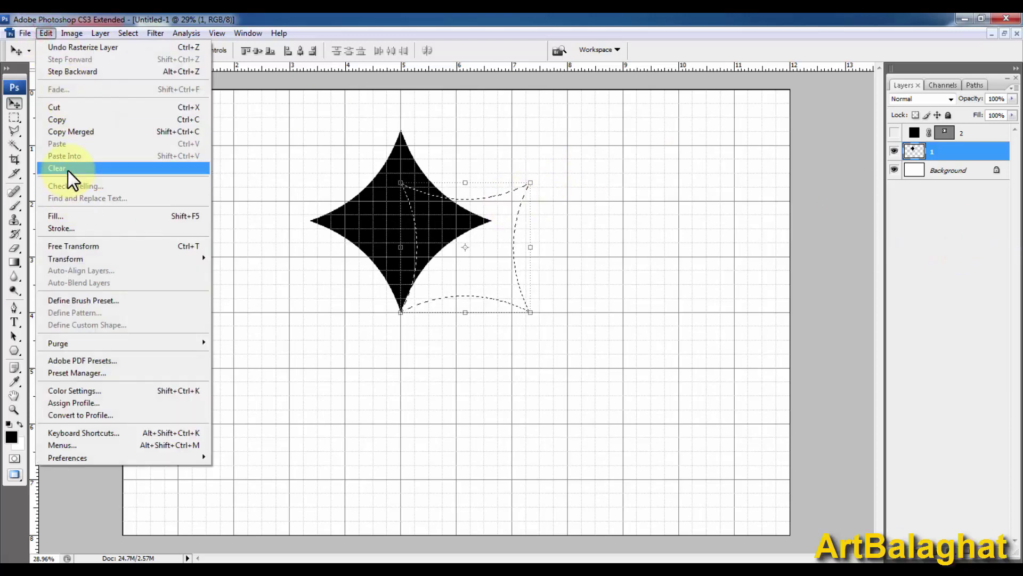
pyautogui.click(68, 170)
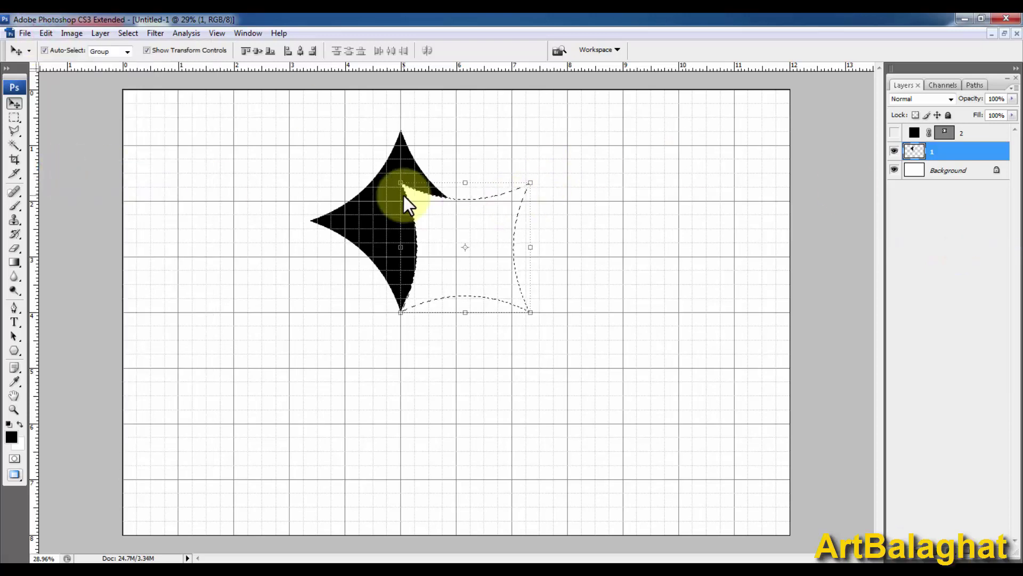
# Deselect the outline and drag the hidden layer 2 to the trash
pyautogui.click(15, 117)
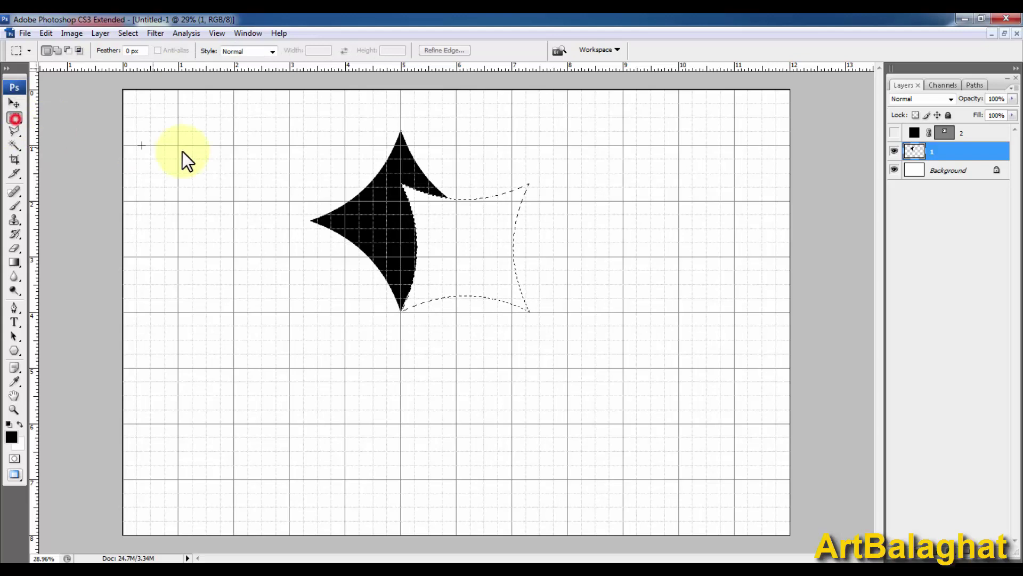
pyautogui.click(211, 156)
pyautogui.click(14, 103)
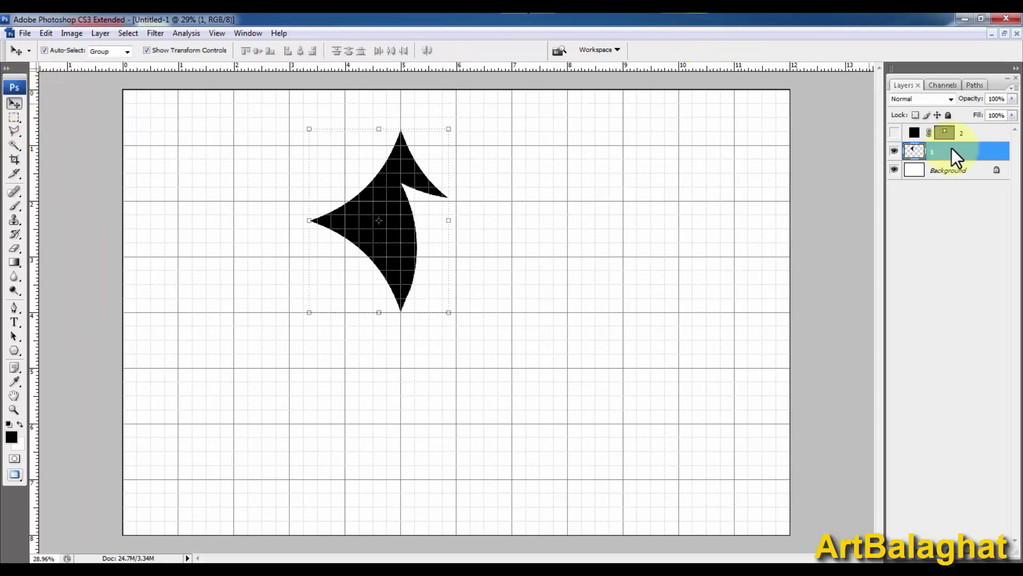
pyautogui.click(970, 136)
pyautogui.moveTo(971, 135); pyautogui.dragTo(1004, 557)
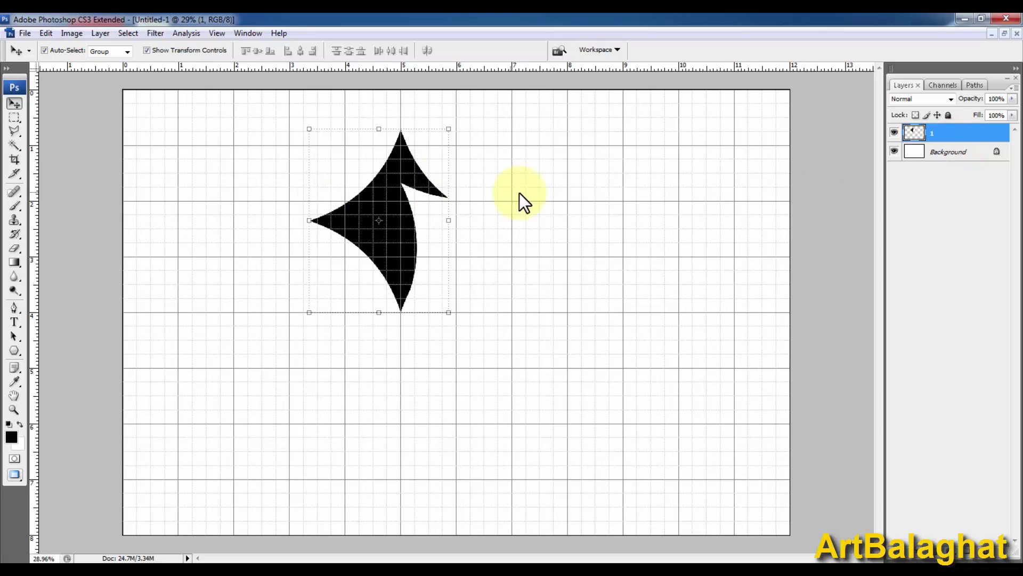
# Duplicate petal layer 1 through Duplicate Layer, naming the copy '2'
pyautogui.rightClick(948, 128)
pyautogui.click(935, 169)
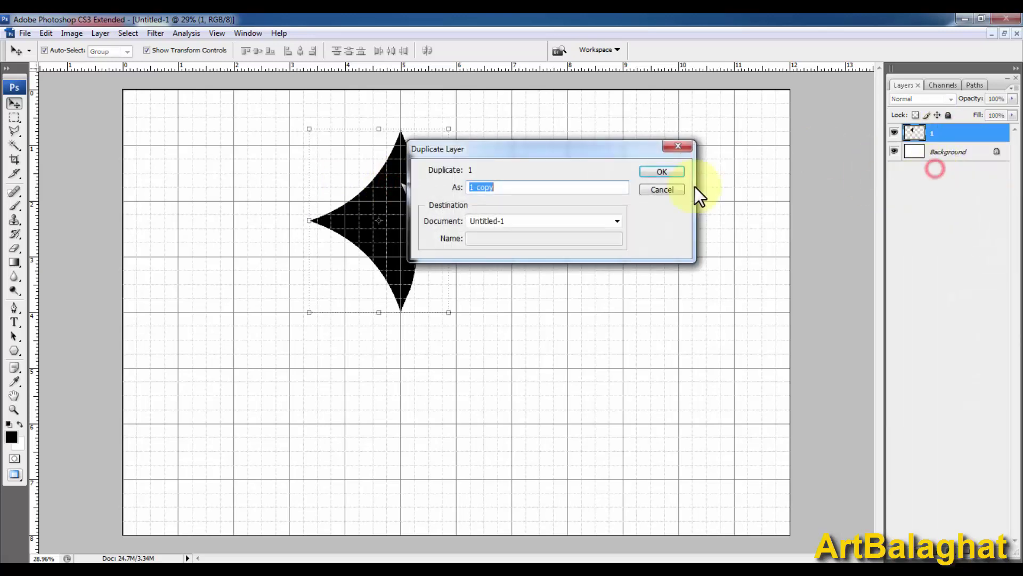
pyautogui.click(679, 150)
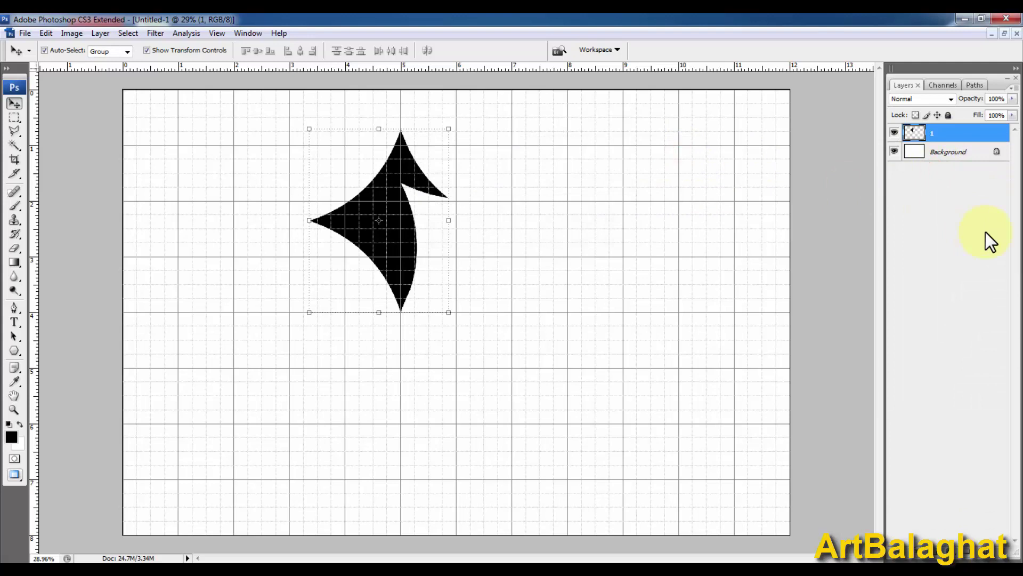
pyautogui.hotkey('ctrl', 'j')
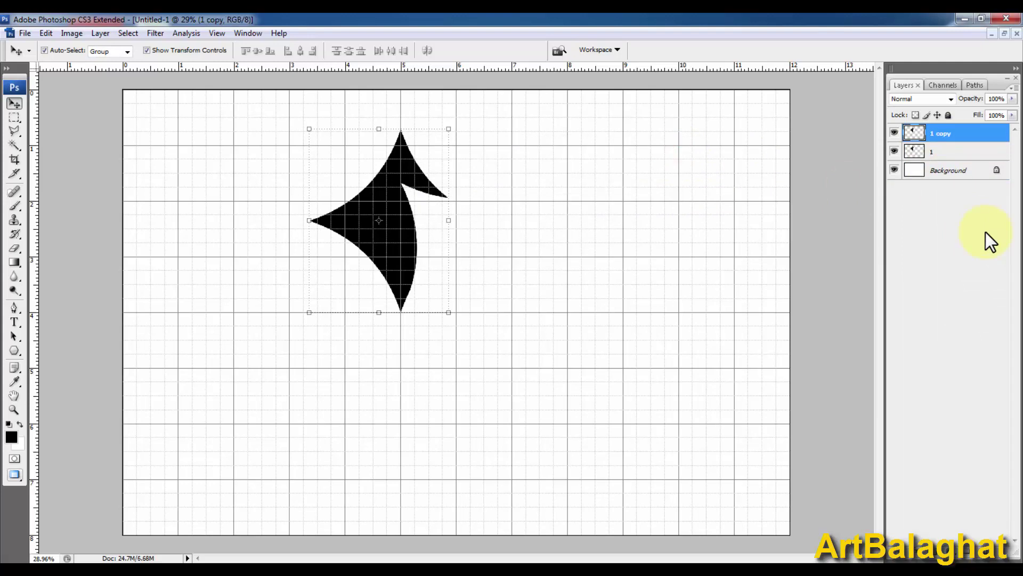
pyautogui.press('Delete')
pyautogui.rightClick(945, 136)
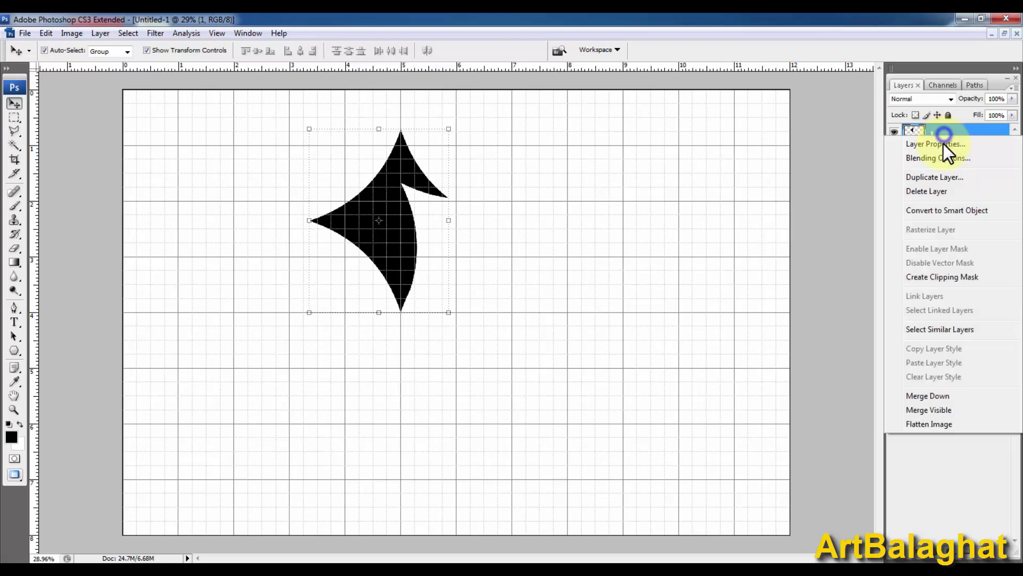
pyautogui.click(962, 177)
pyautogui.write('2')
pyautogui.press('Return')
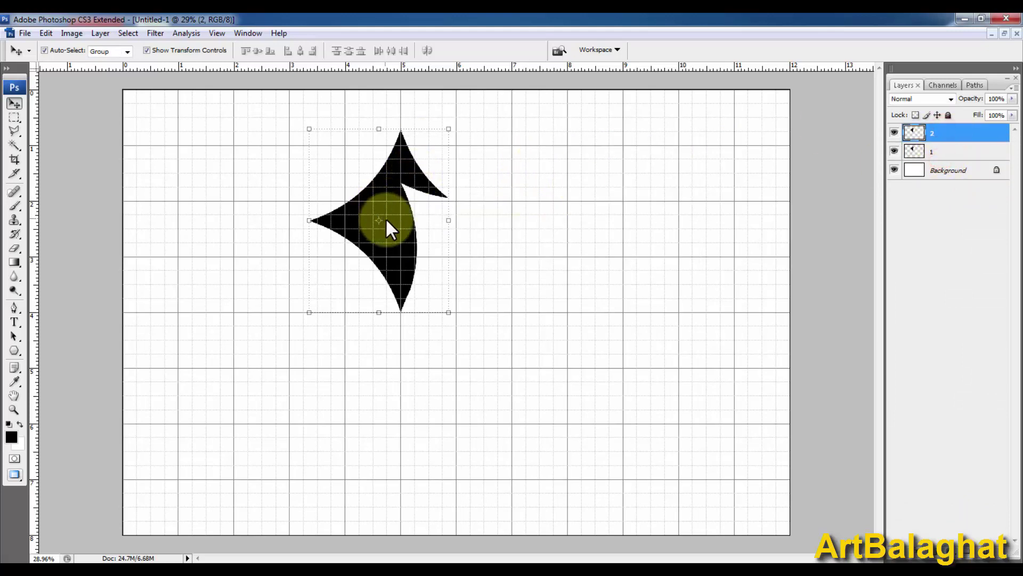
pyautogui.moveTo(311, 128); pyautogui.dragTo(604, 397)
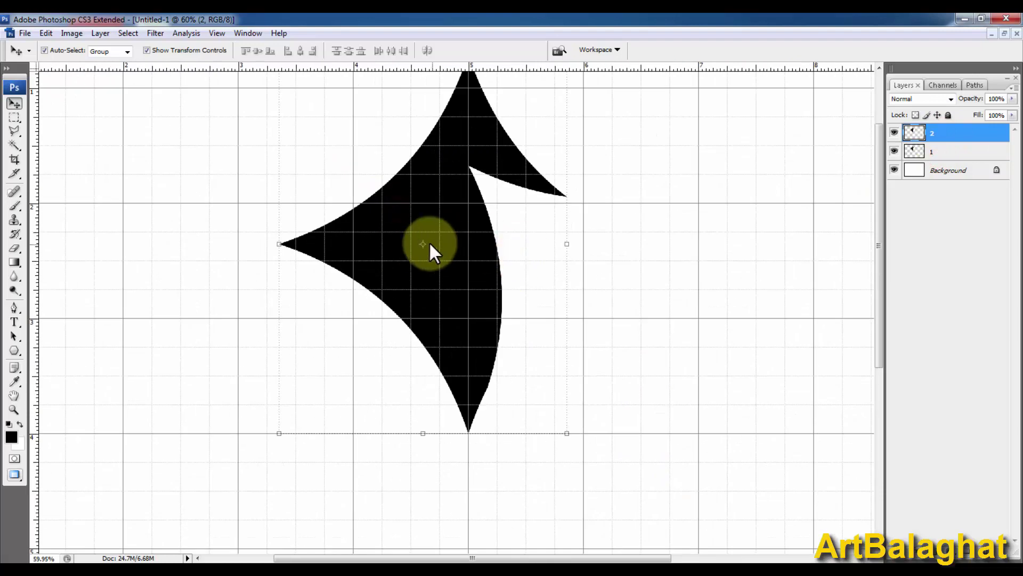
# Free-transform layer 2's petal, rotating it 45° around its bottom tip
pyautogui.hotkey('ctrl', 't')
pyautogui.moveTo(434, 255)
pyautogui.mouseDown()
pyautogui.moveTo(468, 432)
pyautogui.moveTo(535, 459)
pyautogui.mouseUp()
pyautogui.moveTo(298, 278); pyautogui.dragTo(314, 294)
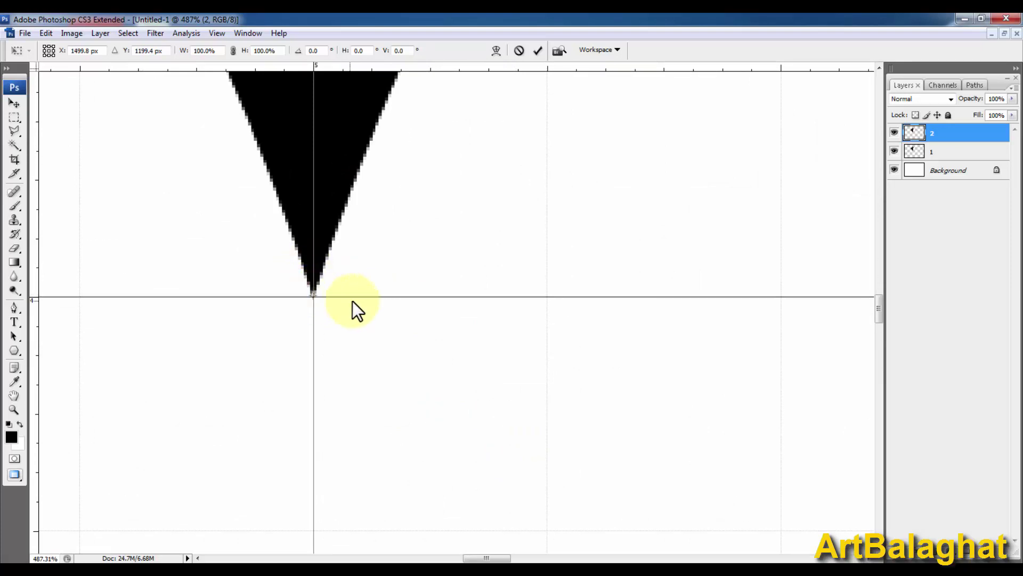
pyautogui.rightClick(364, 246)
pyautogui.click(384, 252)
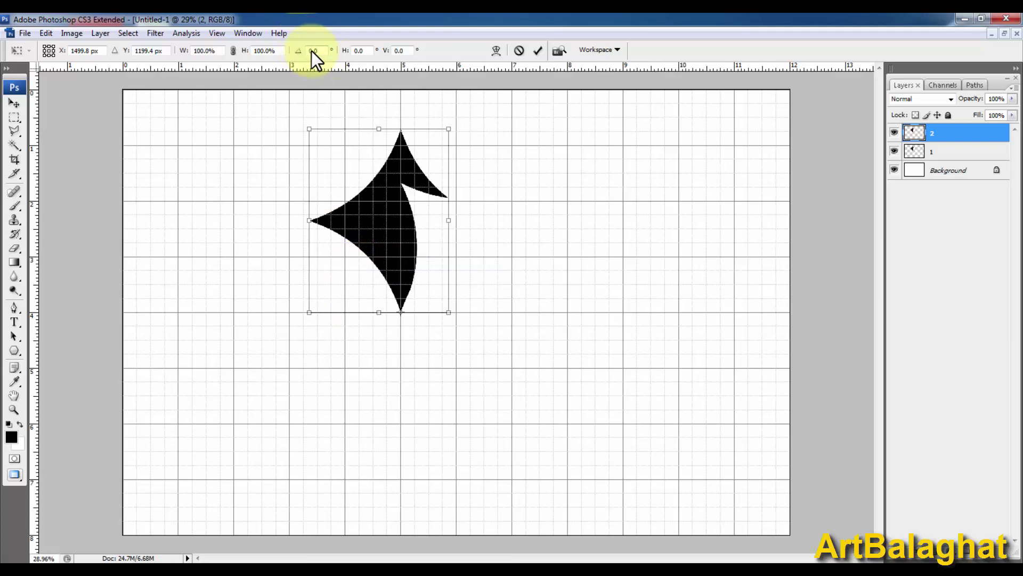
pyautogui.write('4')
pyautogui.press('Return')
pyautogui.write('5')
pyautogui.press('Return')
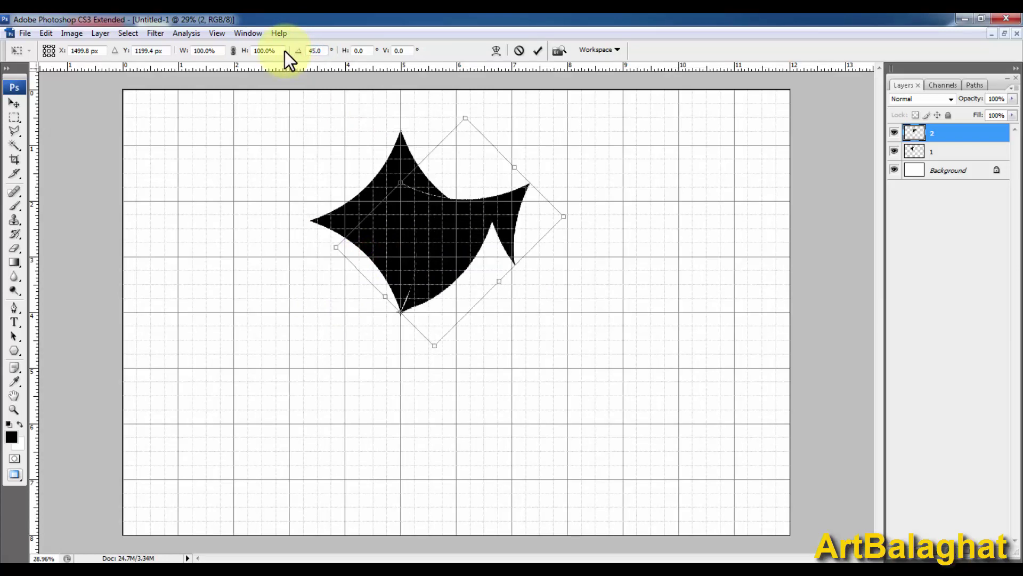
pyautogui.press('Return')
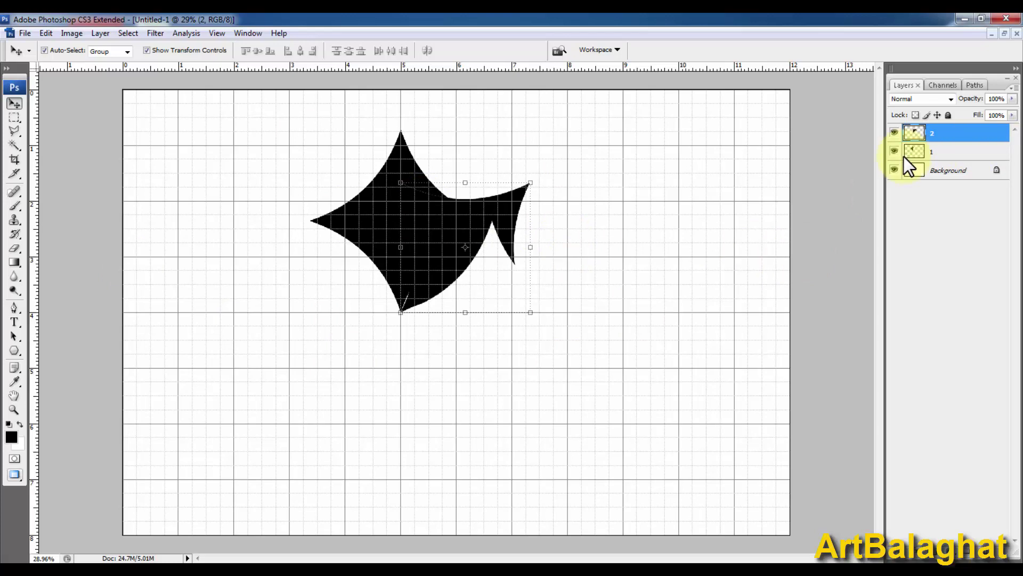
pyautogui.hotkey('ctrl', 'alt', 'shift', 't')
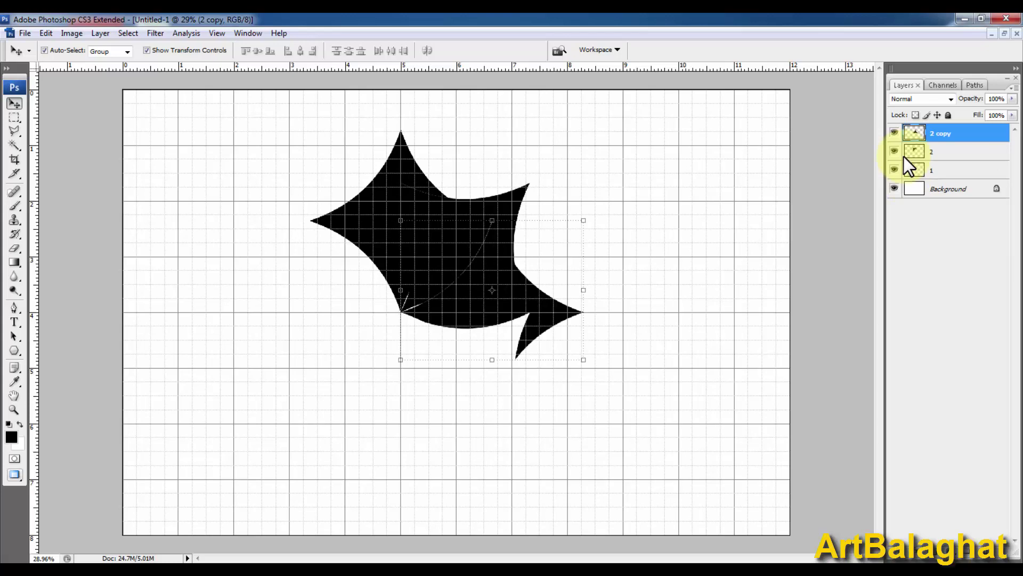
pyautogui.hotkey('ctrl', 'alt', 'shift', 't')
pyautogui.hotkey('ctrl', 'alt', 'shift', 't')
pyautogui.hotkey('ctrl', 'alt', 'shift', 't')
pyautogui.hotkey('ctrl', 'alt', 'shift', 't')
pyautogui.hotkey('ctrl', 'alt', 'shift', 't')
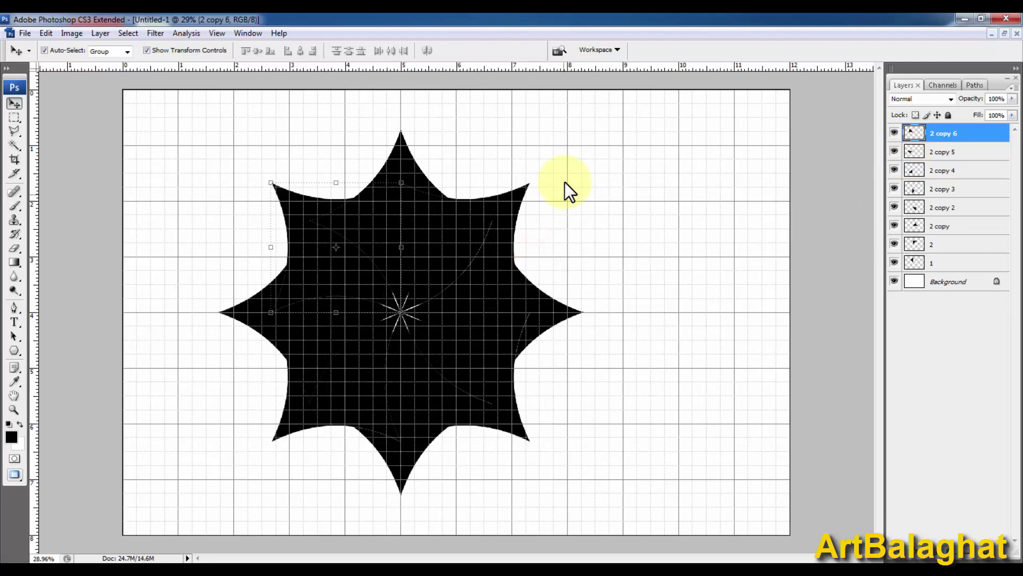
pyautogui.moveTo(557, 155); pyautogui.dragTo(317, 490)
pyautogui.click(642, 300)
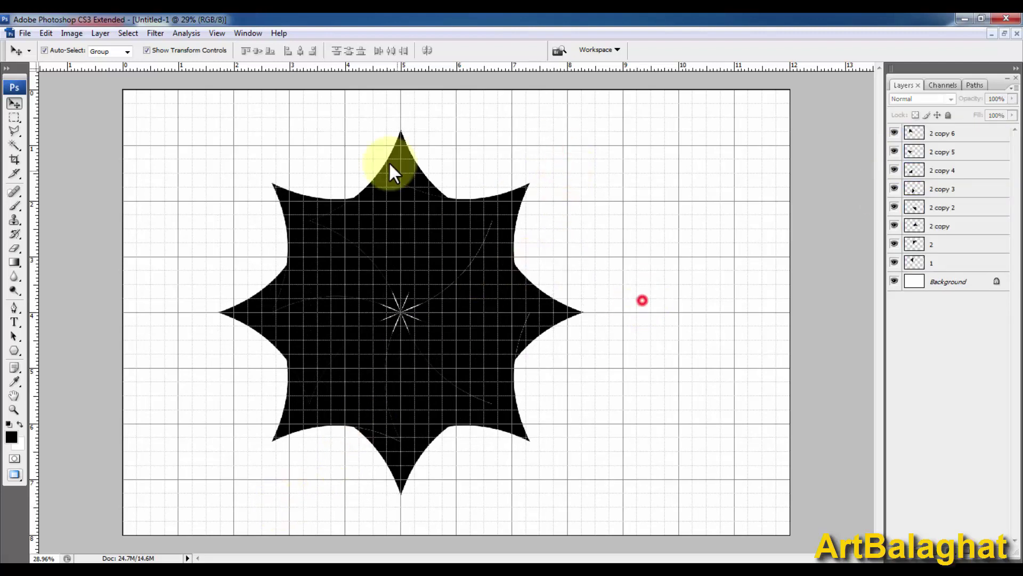
pyautogui.moveTo(393, 163); pyautogui.dragTo(637, 128)
pyautogui.moveTo(489, 218); pyautogui.dragTo(575, 222)
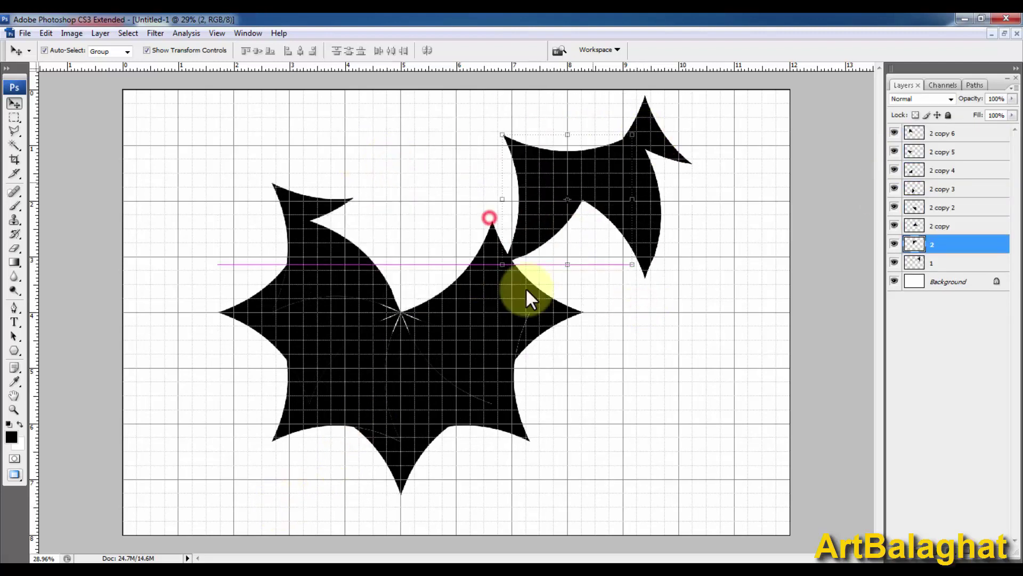
pyautogui.moveTo(498, 322); pyautogui.dragTo(511, 383)
pyautogui.moveTo(434, 391); pyautogui.dragTo(527, 388)
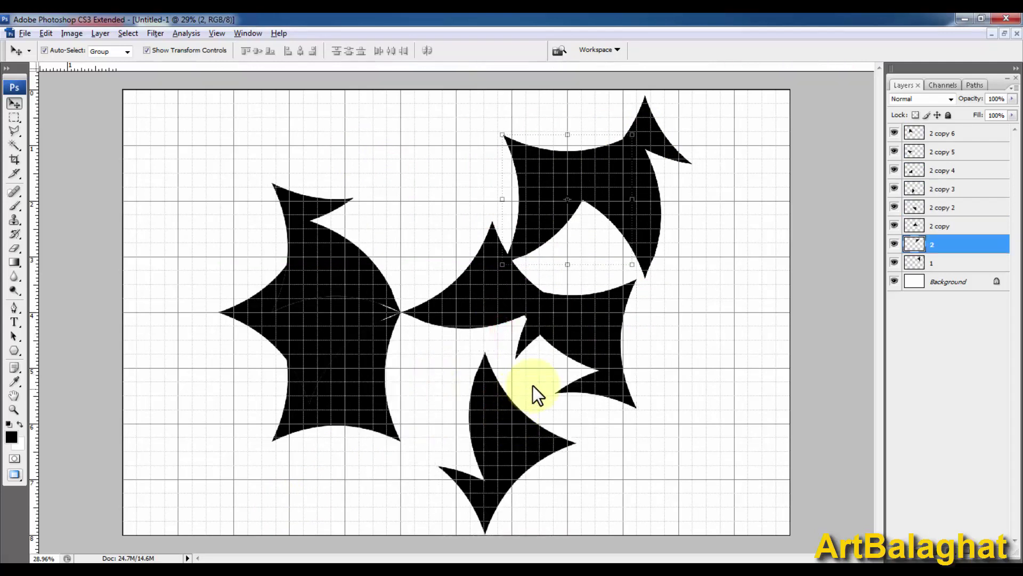
pyautogui.hotkey('ctrl', 'alt', 'z')
pyautogui.hotkey('ctrl', 'alt', 'z')
pyautogui.hotkey('ctrl', 'alt', 'z')
pyautogui.hotkey('ctrl', 'alt', 'z')
pyautogui.hotkey('ctrl', 'alt', 'z')
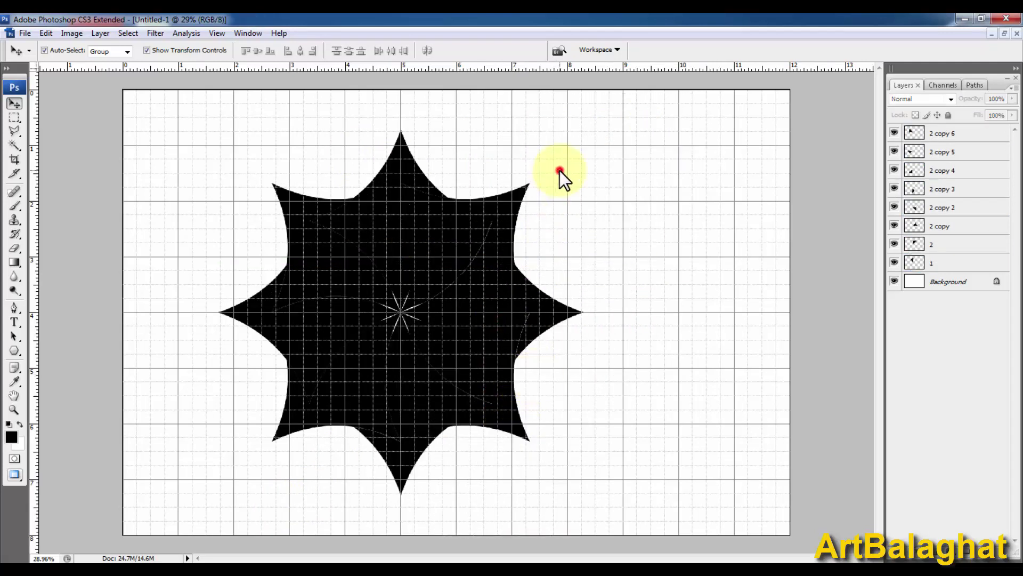
pyautogui.moveTo(559, 170); pyautogui.dragTo(324, 462)
pyautogui.click(688, 238)
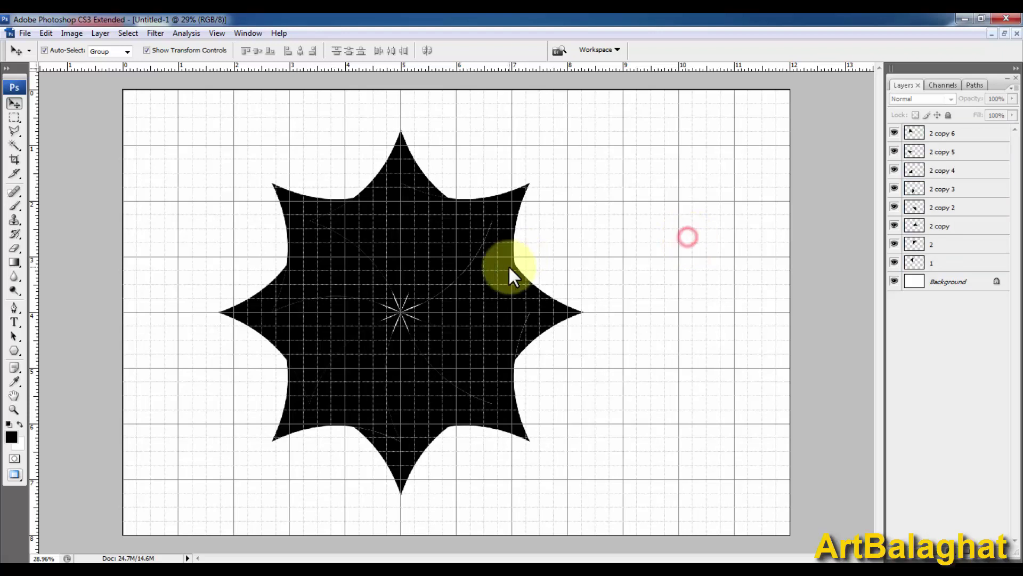
pyautogui.scroll(-1, 512, 264)
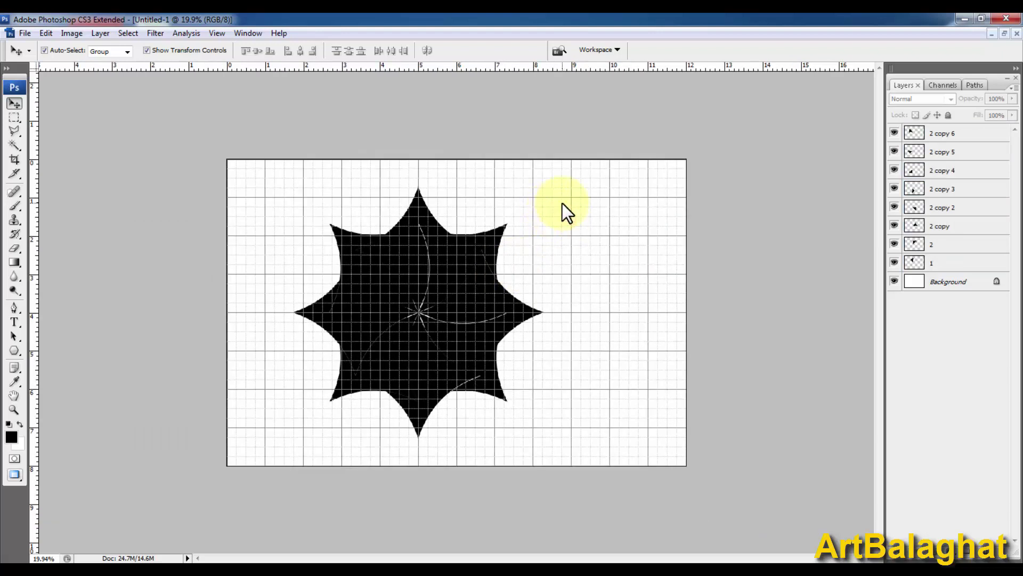
pyautogui.scroll(1, 449, 232)
# Rename the first two '2 copy' petal layers to 3 and 4
pyautogui.click(406, 158)
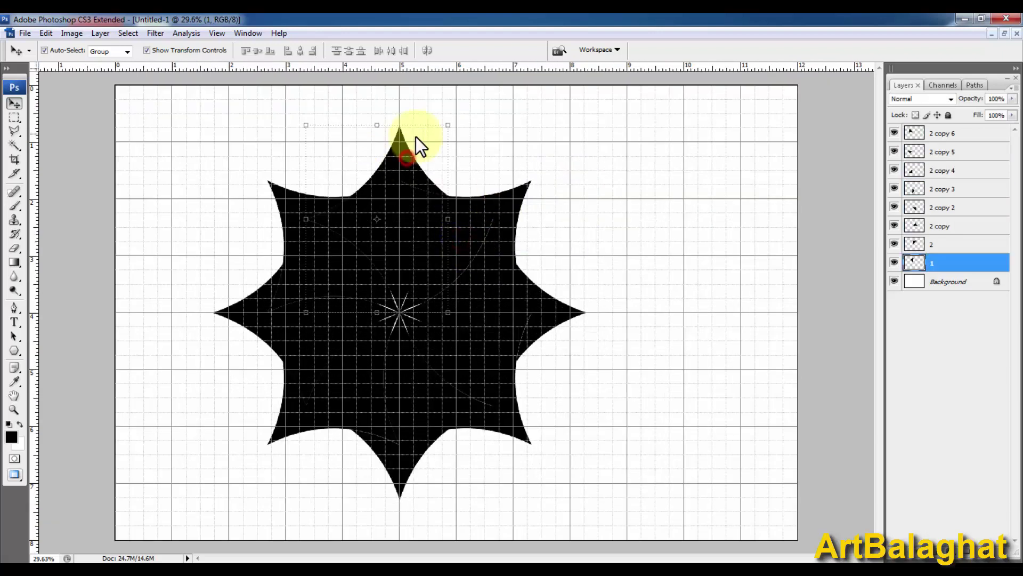
pyautogui.click(944, 241)
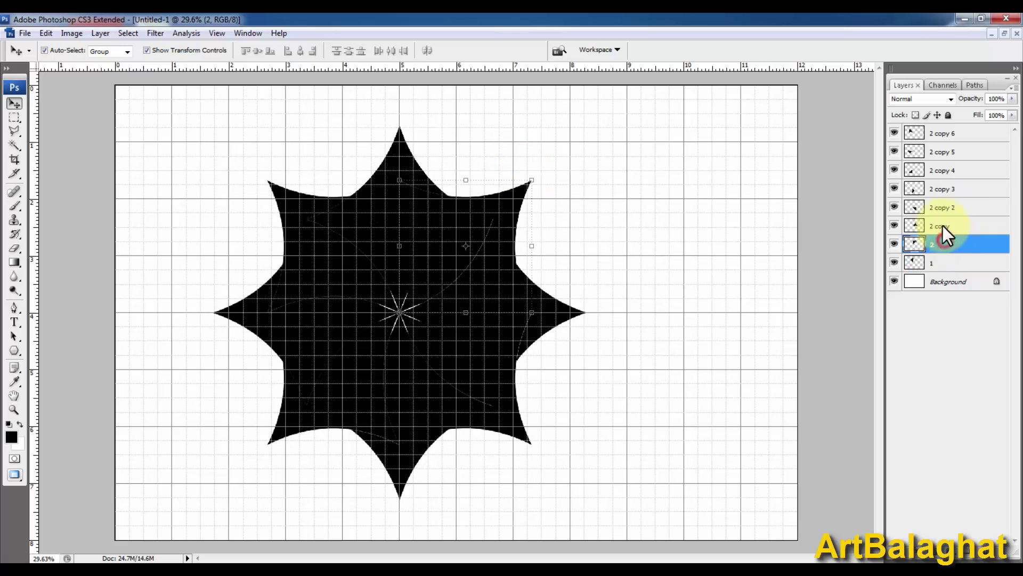
pyautogui.doubleClick(942, 225)
pyautogui.write('3')
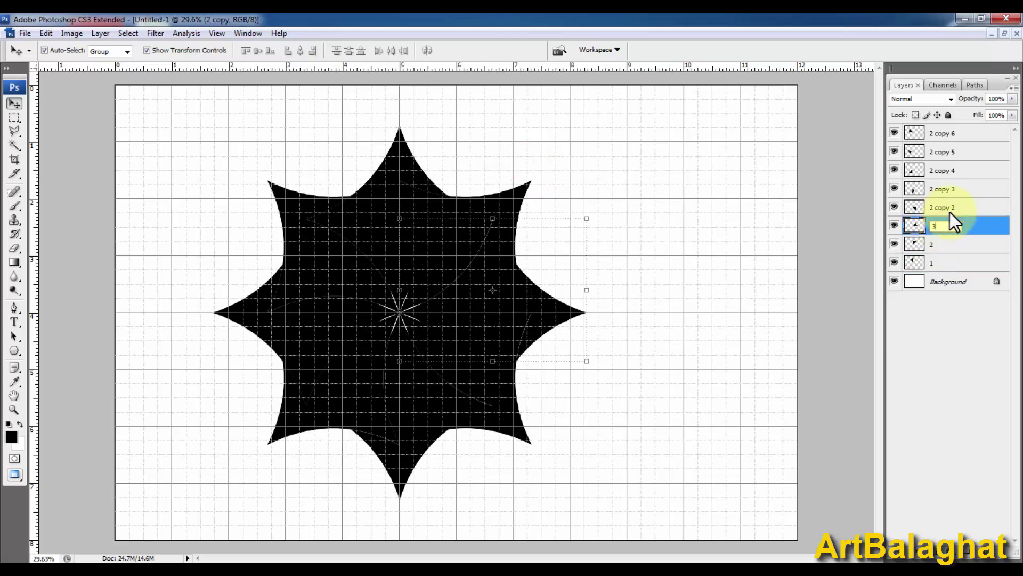
pyautogui.press('Return')
pyautogui.doubleClick(947, 207)
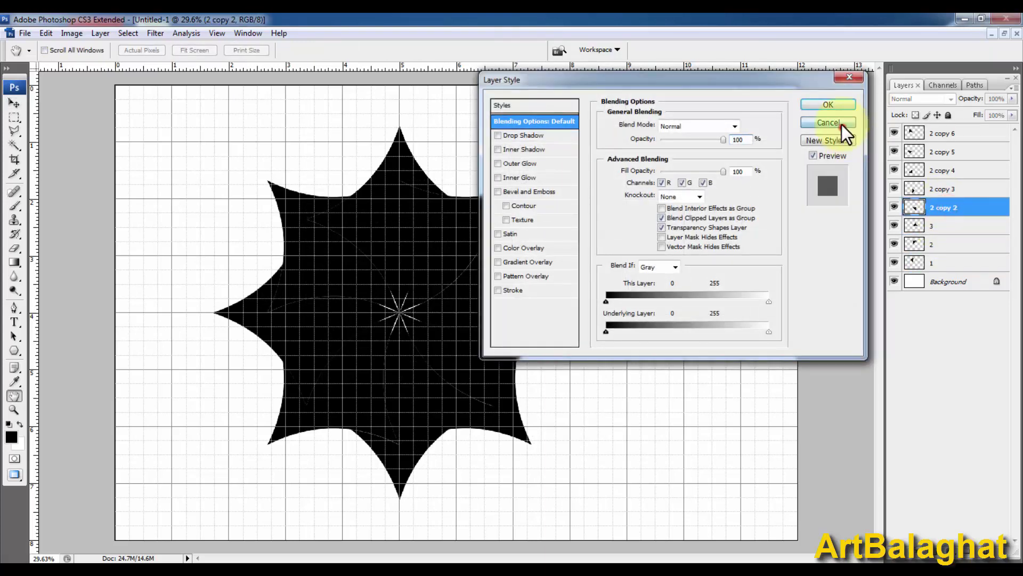
pyautogui.click(842, 122)
pyautogui.click(939, 206)
pyautogui.write('4')
pyautogui.press('Return')
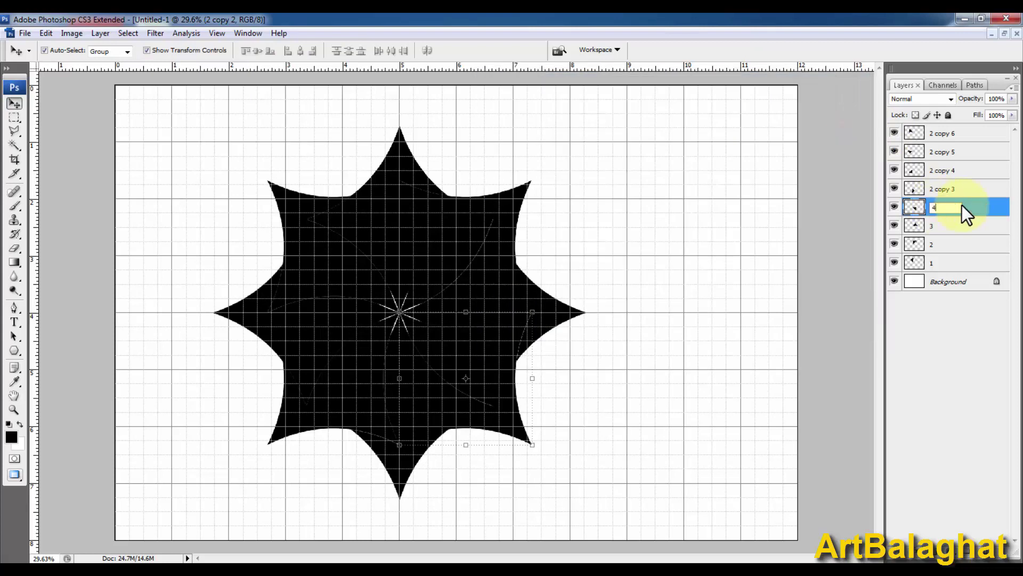
# Rename the next petal copies to 5, 6 and 7
pyautogui.doubleClick(942, 185)
pyautogui.click(834, 121)
pyautogui.doubleClick(942, 186)
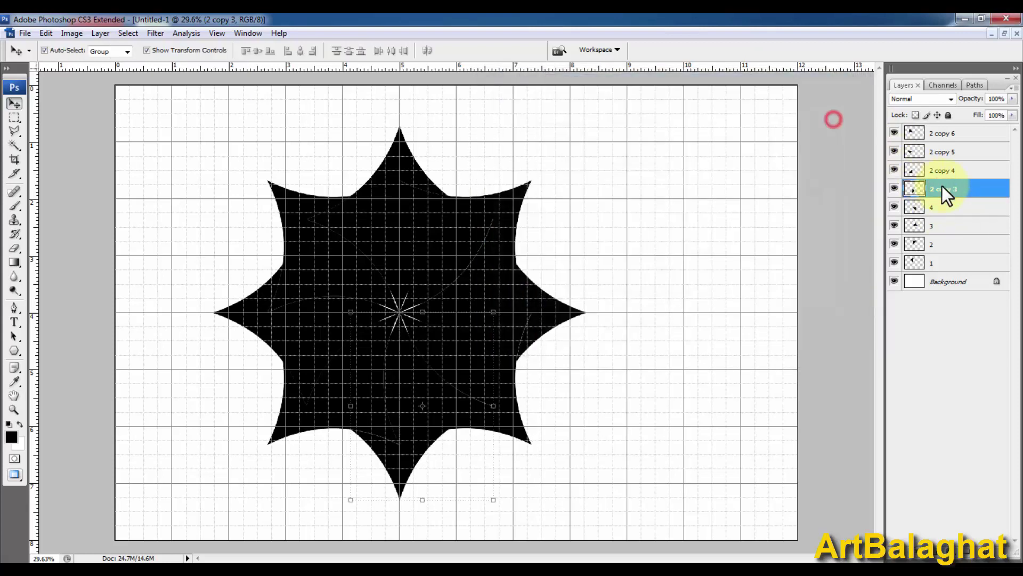
pyautogui.write('5')
pyautogui.click(942, 170)
pyautogui.write('6')
pyautogui.press('Return')
pyautogui.doubleClick(936, 152)
pyautogui.press('Return')
# Rename the last petal copy to 8 and reselect petal layer 1
pyautogui.doubleClick(943, 132)
pyautogui.write('8')
pyautogui.click(747, 270)
pyautogui.moveTo(589, 171); pyautogui.dragTo(357, 394)
pyautogui.click(738, 313)
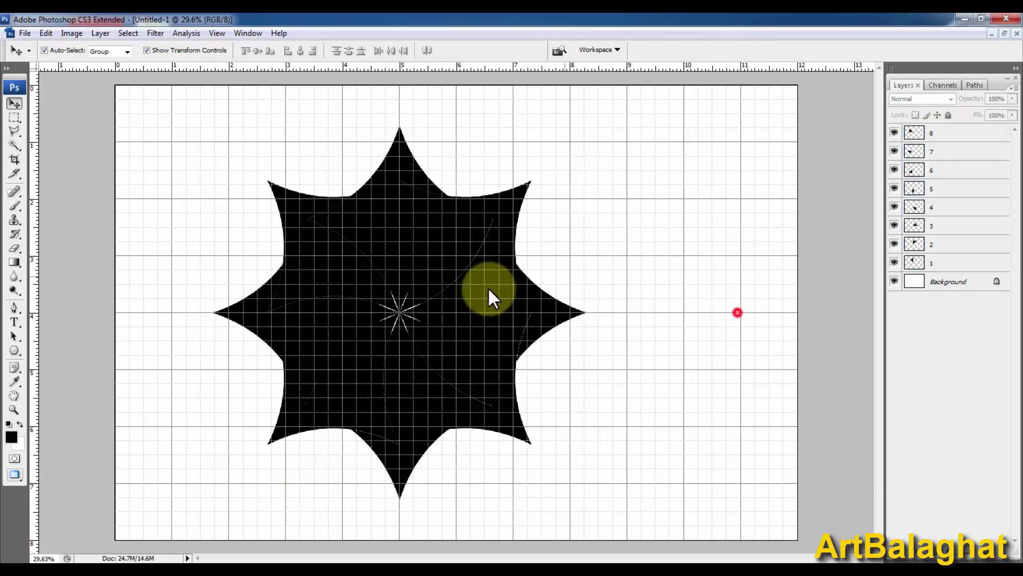
pyautogui.click(409, 167)
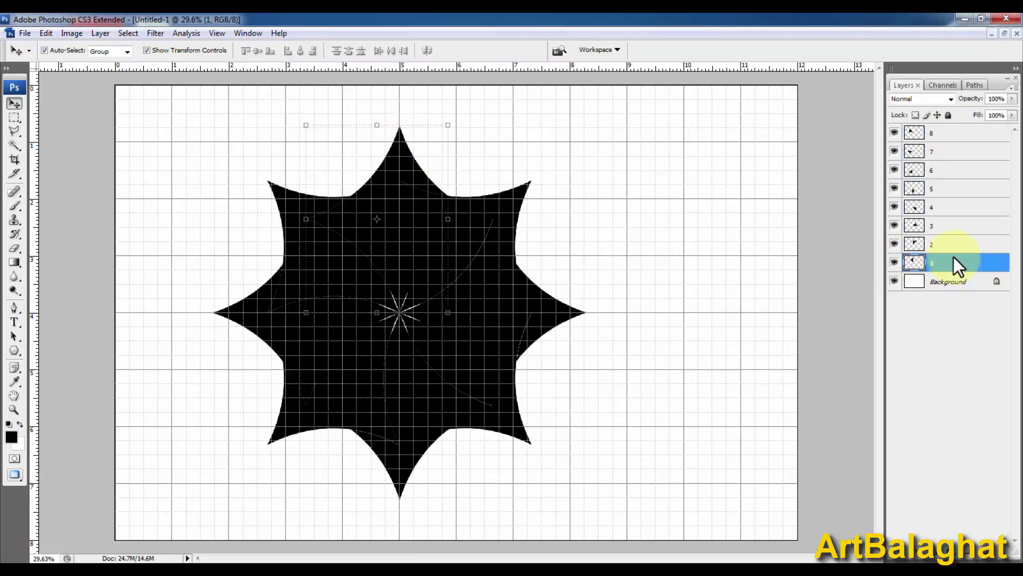
# Open petal layer 1's Layer Style dialog, trying double-click and Layer > Layer Style > Blending Options
pyautogui.doubleClick(1000, 261)
pyautogui.moveTo(587, 74); pyautogui.dragTo(563, 79)
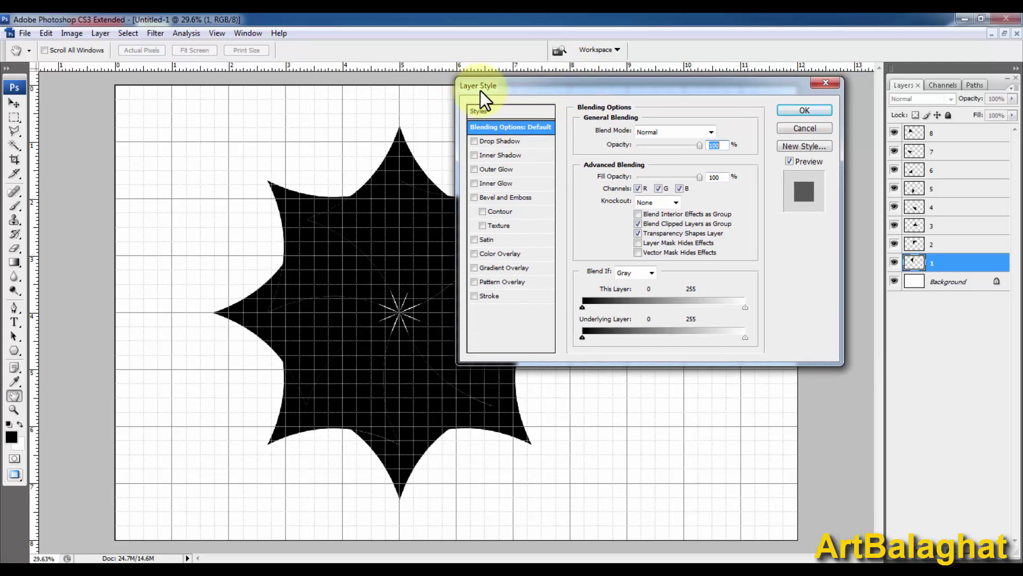
pyautogui.click(800, 124)
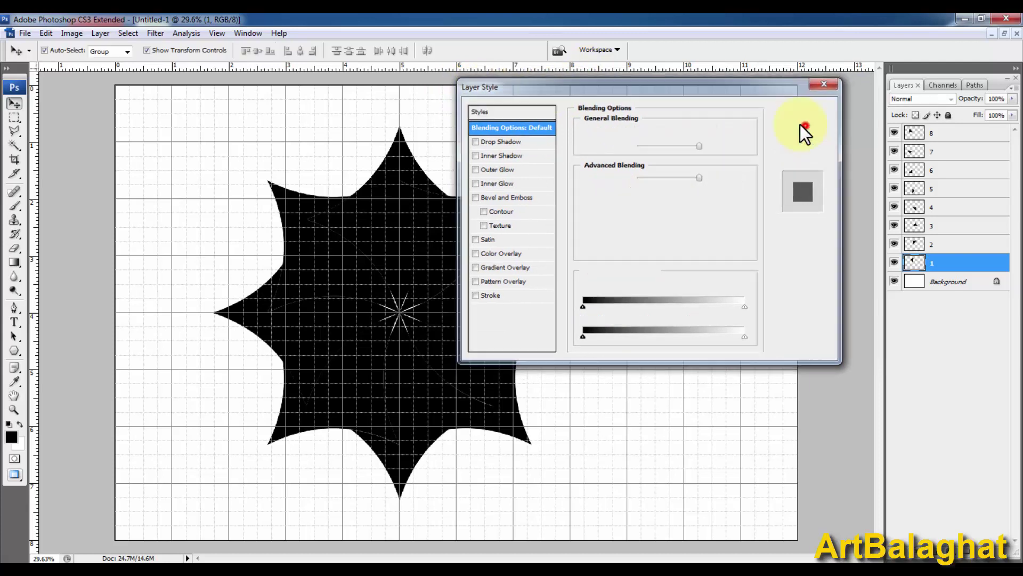
pyautogui.click(100, 33)
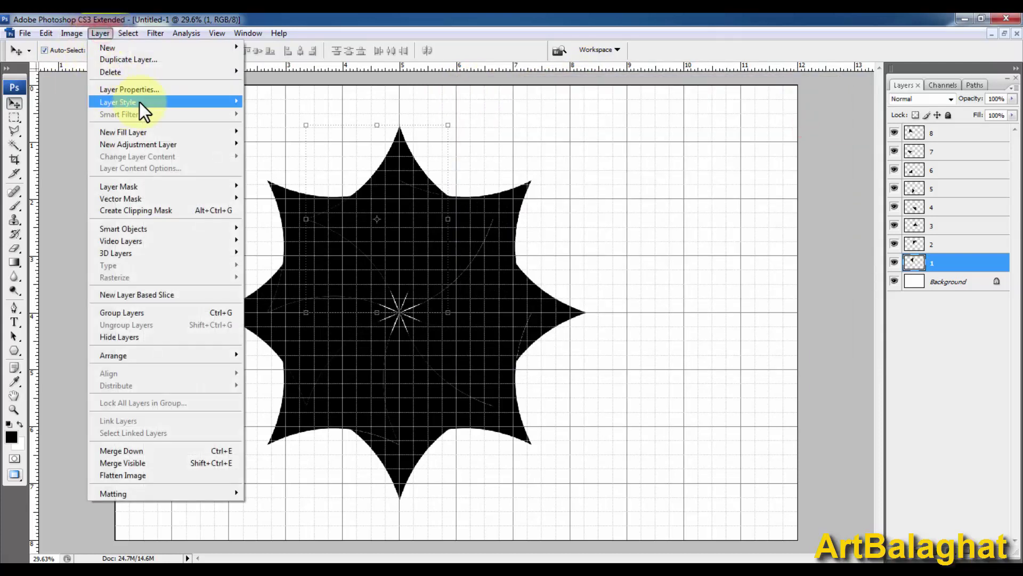
pyautogui.click(274, 103)
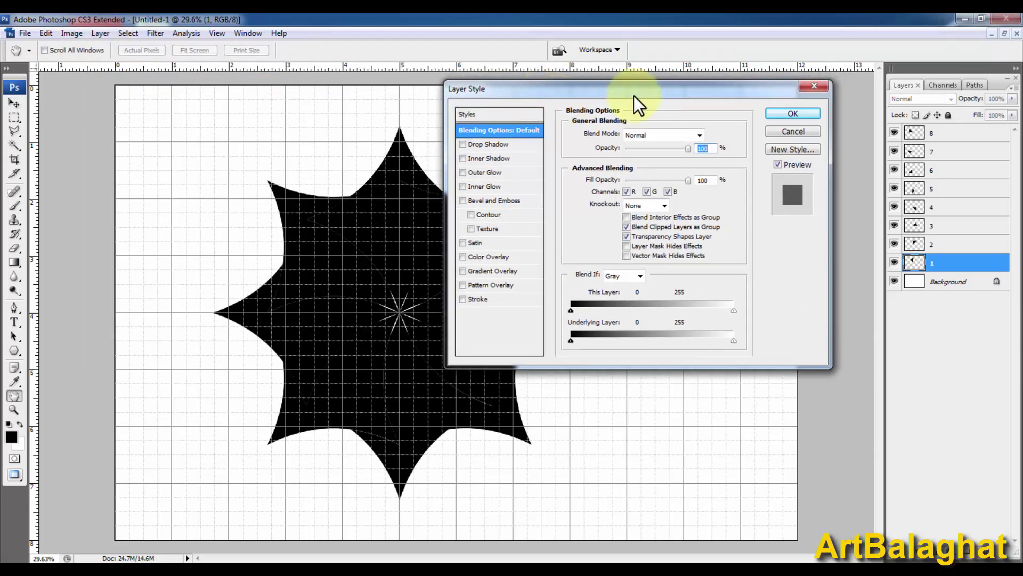
pyautogui.click(819, 84)
pyautogui.rightClick(901, 390)
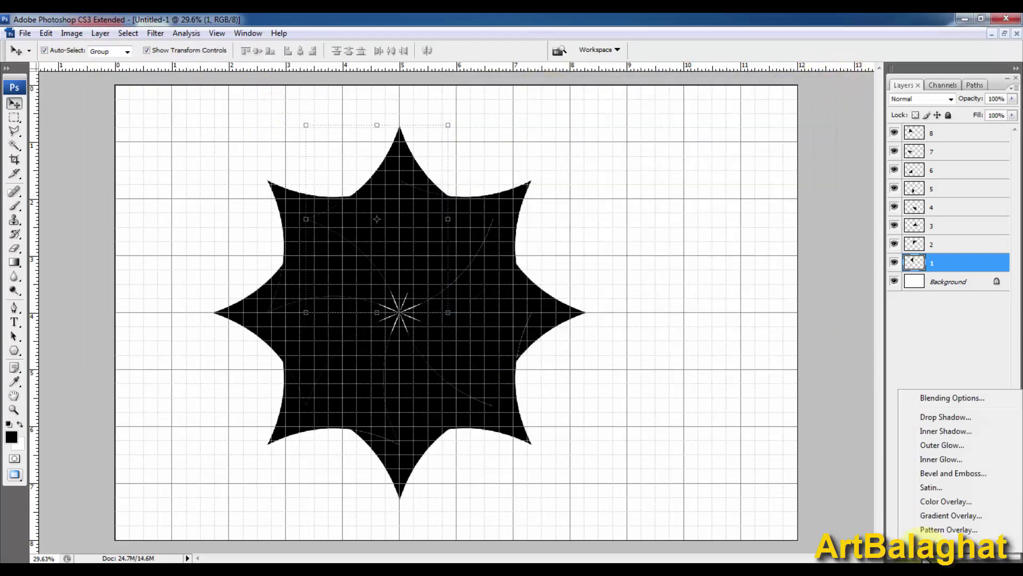
pyautogui.click(943, 401)
pyautogui.moveTo(587, 90); pyautogui.dragTo(600, 61)
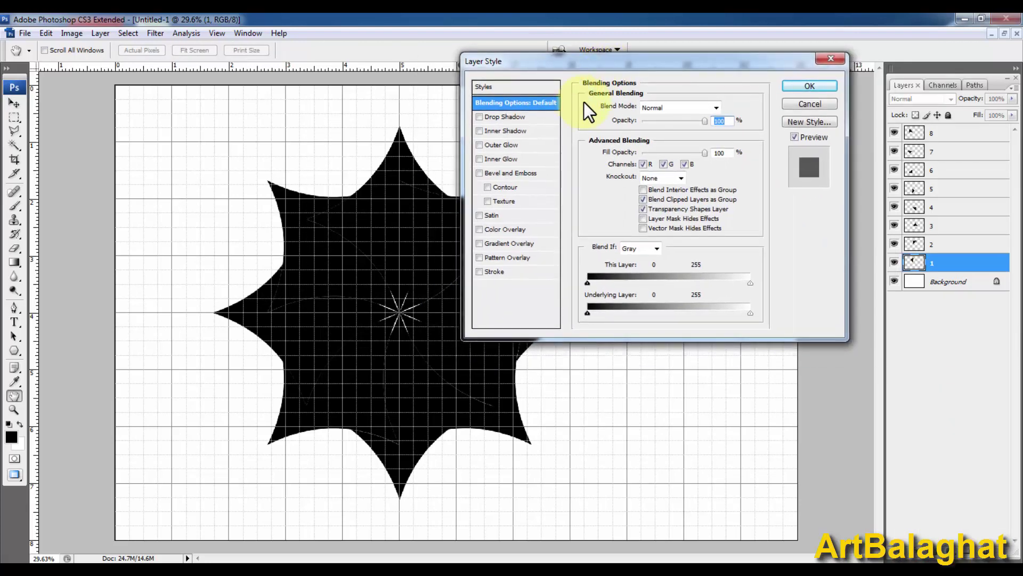
pyautogui.click(823, 101)
pyautogui.doubleClick(990, 264)
# Enable Gradient Overlay on petal 1 using the orange preset gradient
pyautogui.click(533, 244)
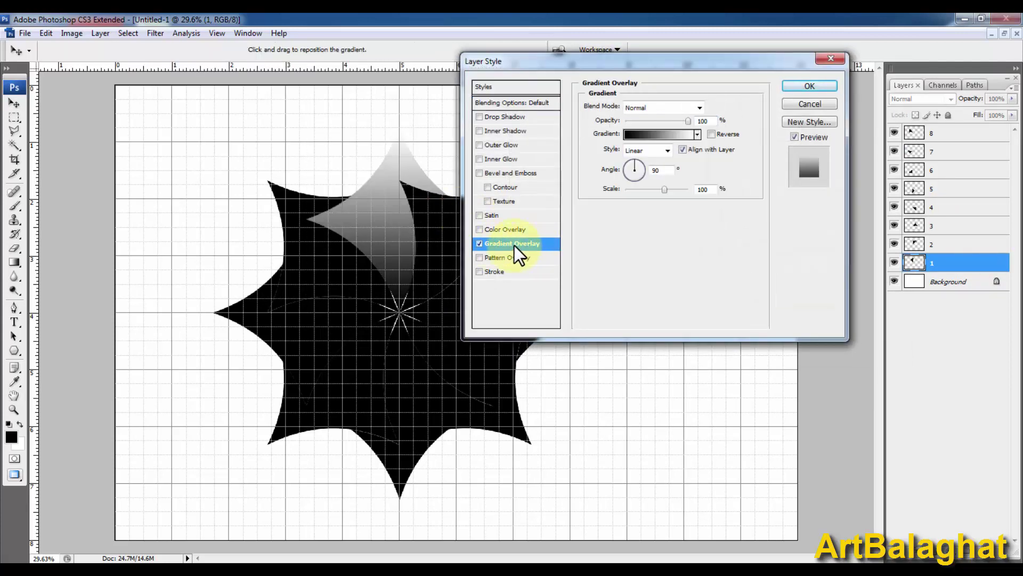
pyautogui.moveTo(635, 66); pyautogui.dragTo(702, 66)
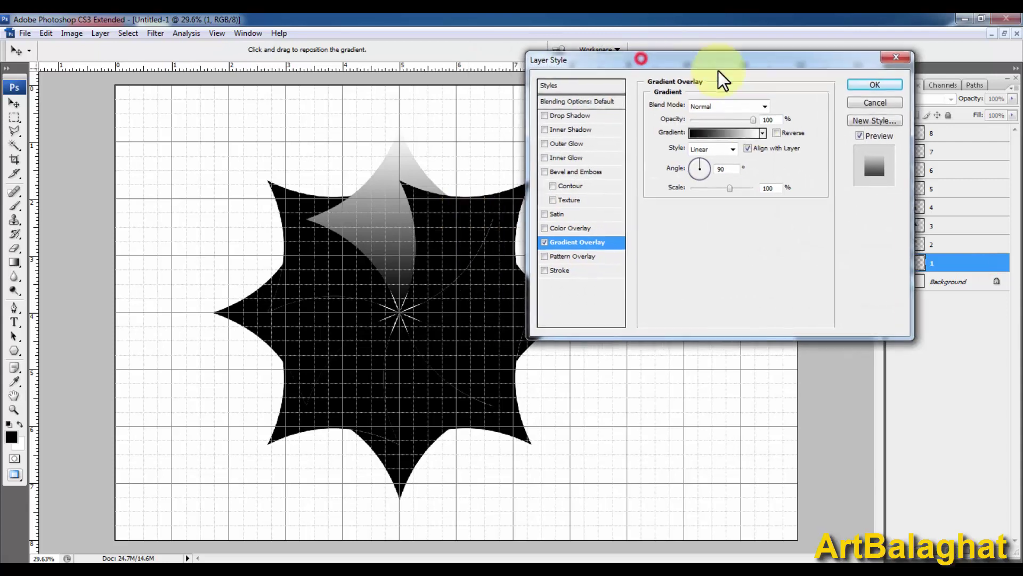
pyautogui.click(768, 134)
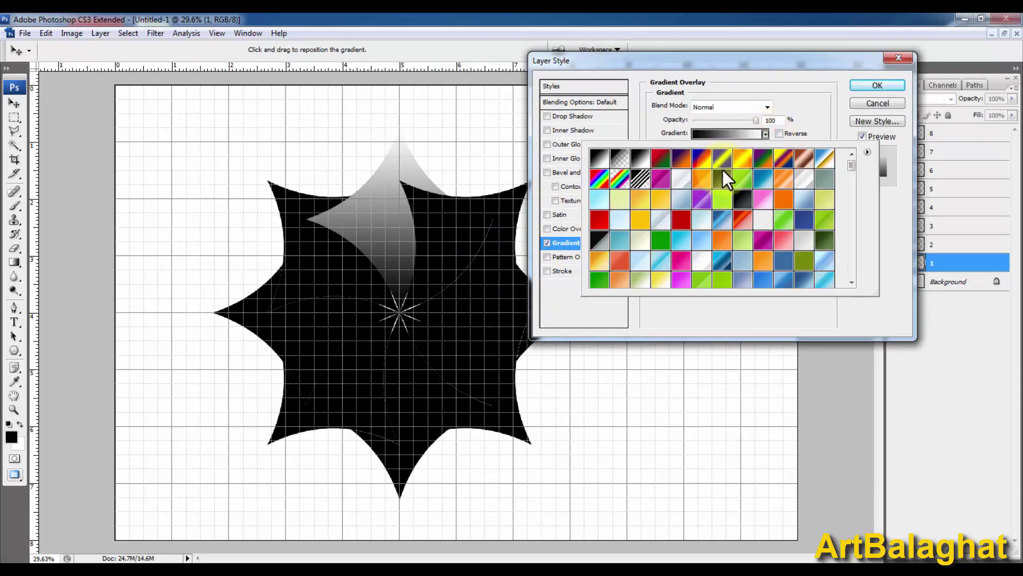
pyautogui.click(702, 178)
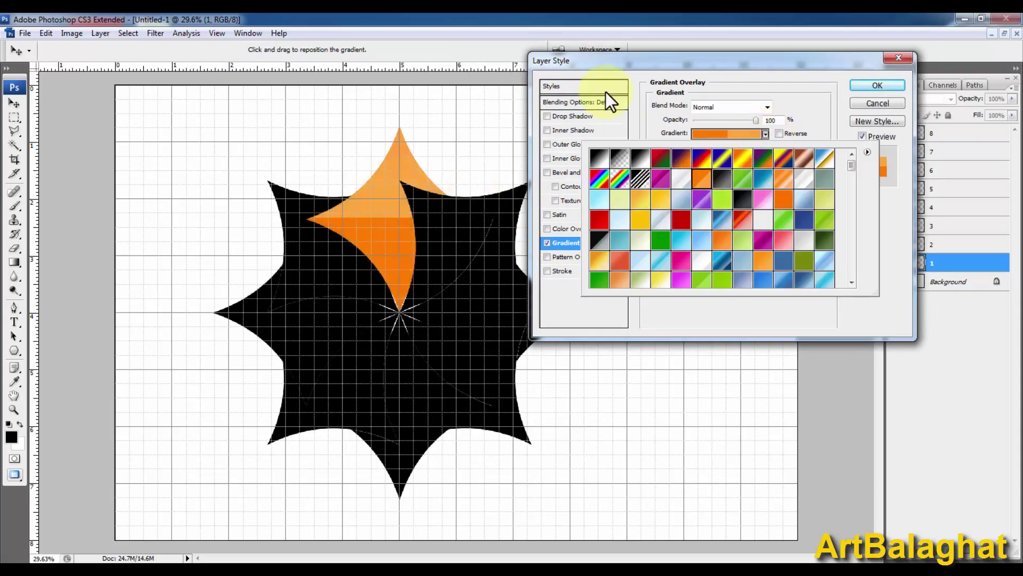
pyautogui.click(676, 62)
pyautogui.moveTo(676, 63); pyautogui.dragTo(741, 65)
# Set the gradient angle to 180° and apply the orange overlay with OK
pyautogui.click(793, 174)
pyautogui.scroll(20, 791, 175)
pyautogui.scroll(14, 790, 174)
pyautogui.scroll(13, 791, 174)
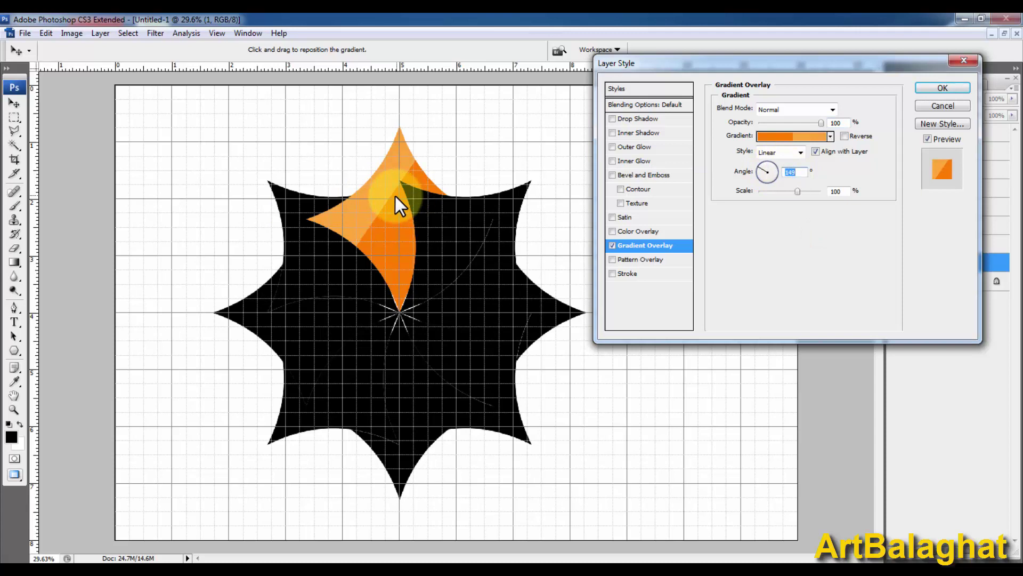
pyautogui.click(794, 175)
pyautogui.scroll(8, 797, 177)
pyautogui.scroll(15, 798, 178)
pyautogui.scroll(12, 798, 177)
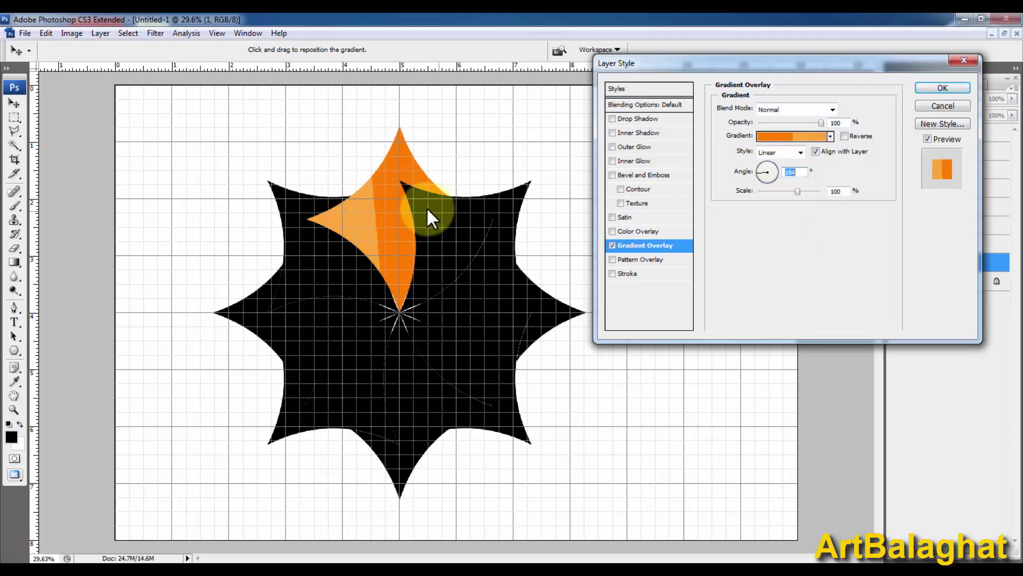
pyautogui.press('Down')
pyautogui.press('Down')
pyautogui.press('Down')
pyautogui.moveTo(414, 200)
pyautogui.mouseDown()
pyautogui.moveTo(443, 202)
pyautogui.moveTo(435, 199)
pyautogui.mouseUp()
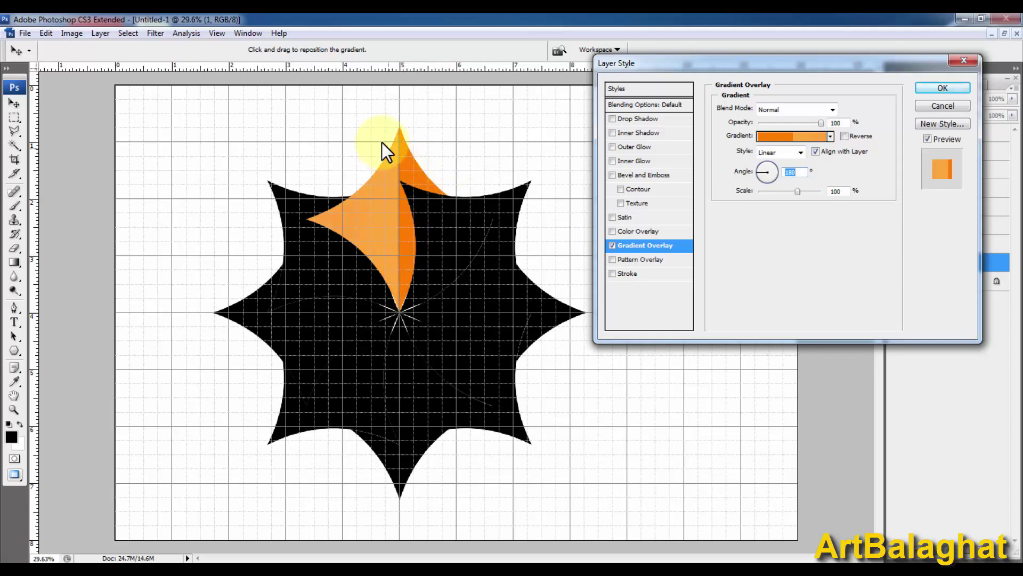
pyautogui.moveTo(377, 133)
pyautogui.mouseDown()
pyautogui.moveTo(453, 230)
pyautogui.moveTo(474, 305)
pyautogui.moveTo(488, 302)
pyautogui.mouseUp()
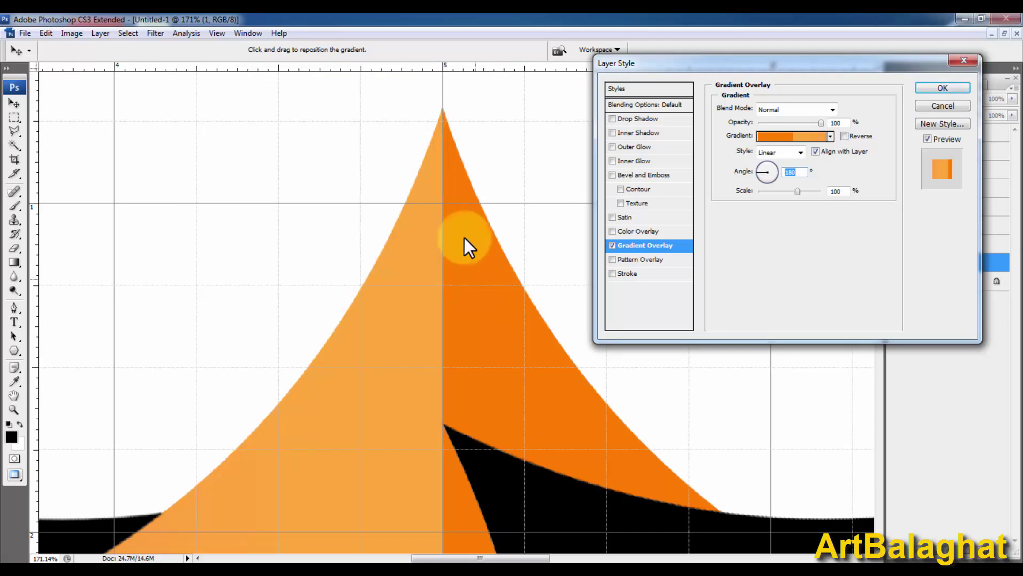
pyautogui.hotkey('ctrl', '0')
pyautogui.click(941, 88)
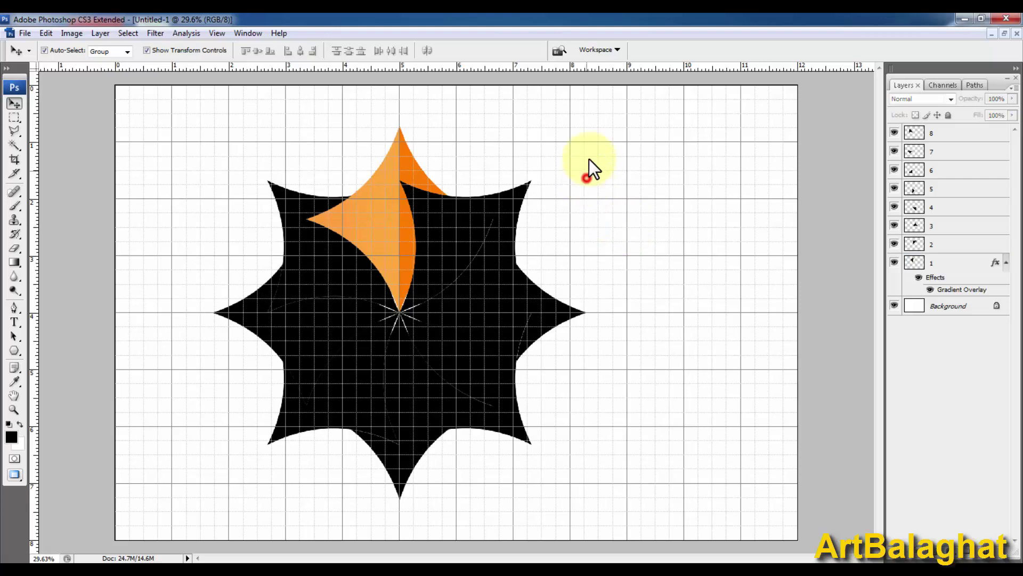
pyautogui.moveTo(590, 160); pyautogui.dragTo(327, 462)
# Turn off View > Show > Grid and select the orange top petal's layer 1
pyautogui.rightClick(688, 167)
pyautogui.click(691, 168)
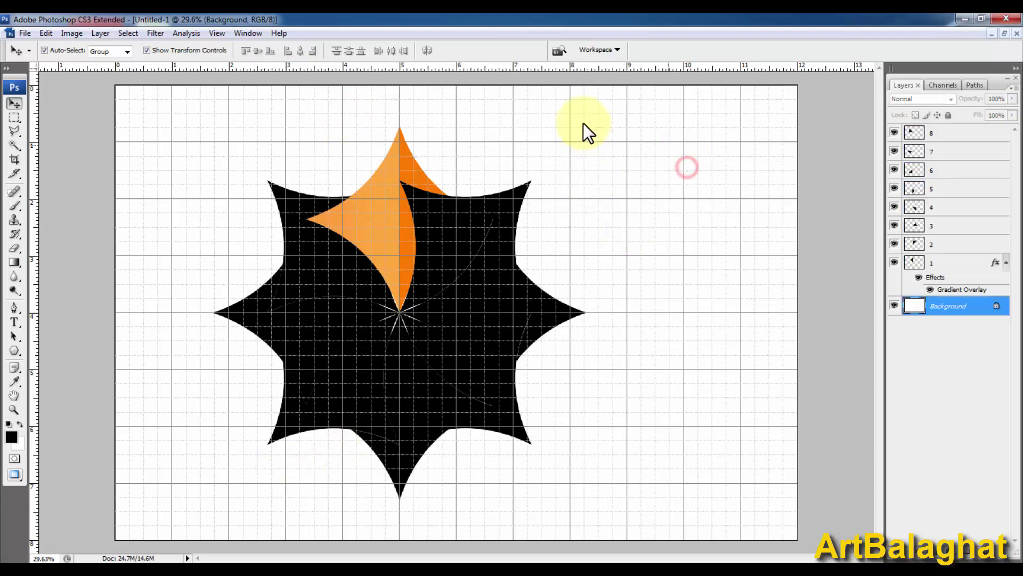
pyautogui.click(216, 34)
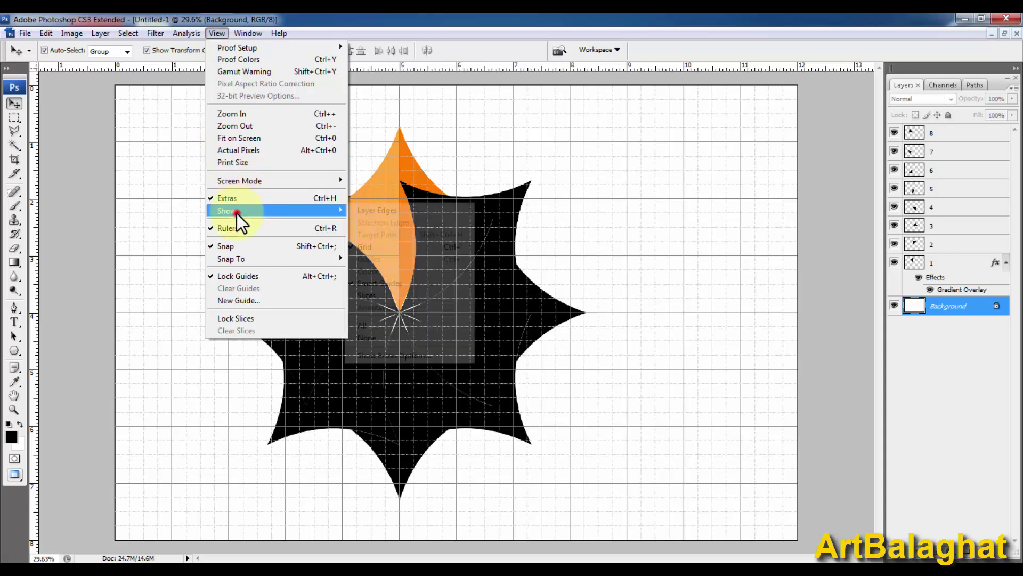
pyautogui.click(381, 245)
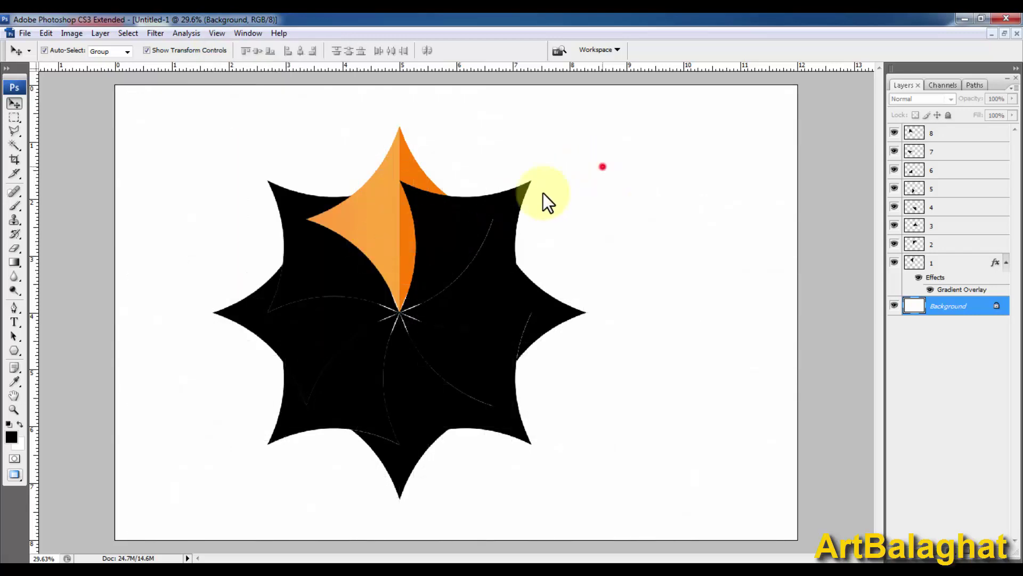
pyautogui.moveTo(543, 193); pyautogui.dragTo(312, 484)
pyautogui.click(708, 247)
pyautogui.click(394, 197)
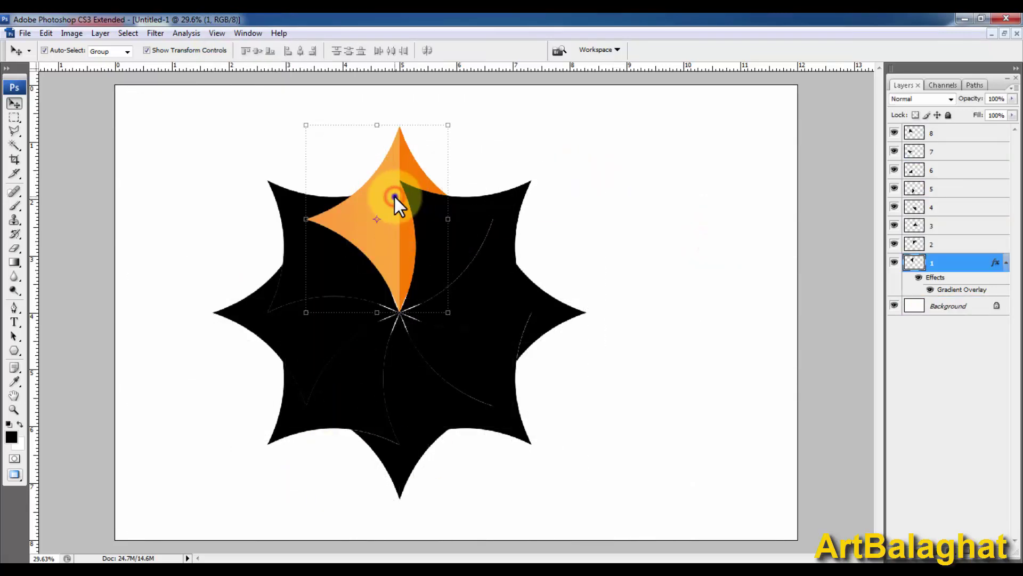
pyautogui.rightClick(394, 196)
pyautogui.press('Escape')
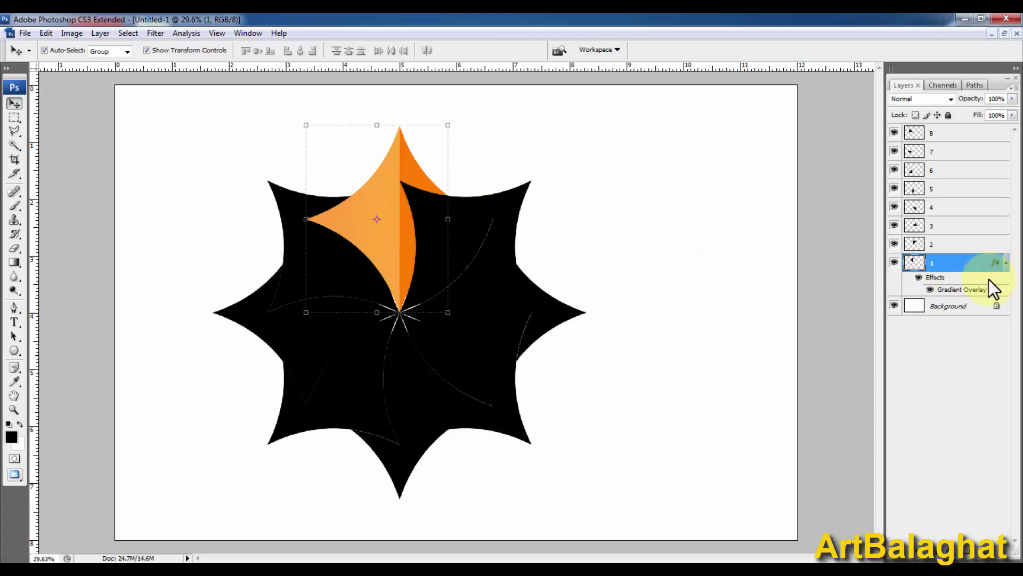
# Copy the layer style of the top petal's layer 1
pyautogui.rightClick(980, 267)
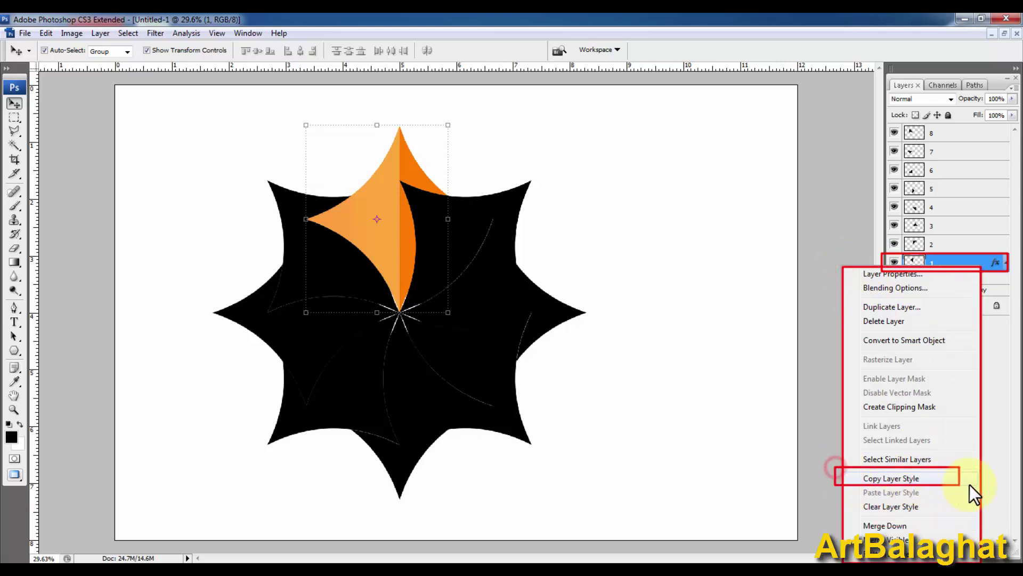
pyautogui.click(984, 487)
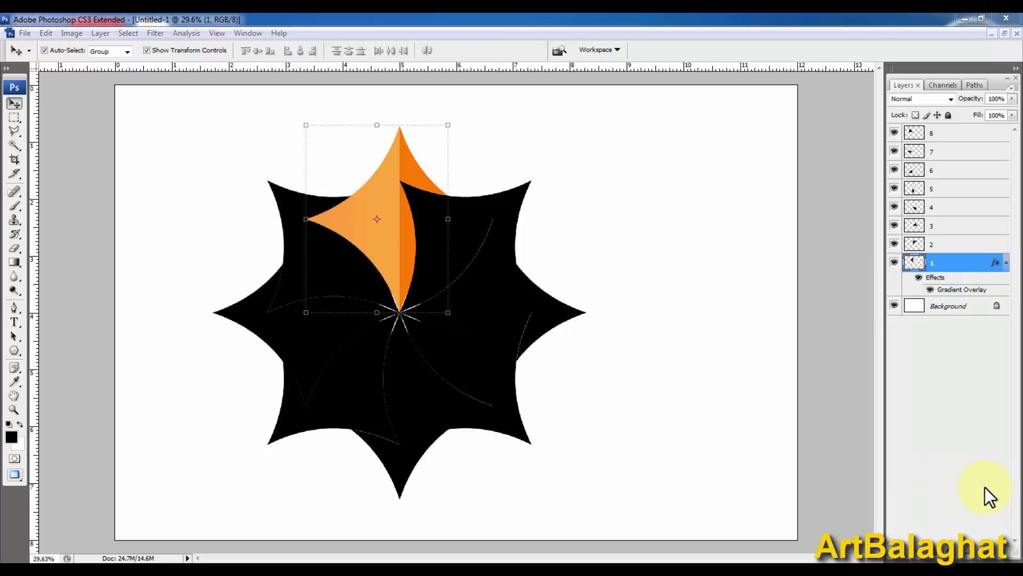
pyautogui.rightClick(986, 261)
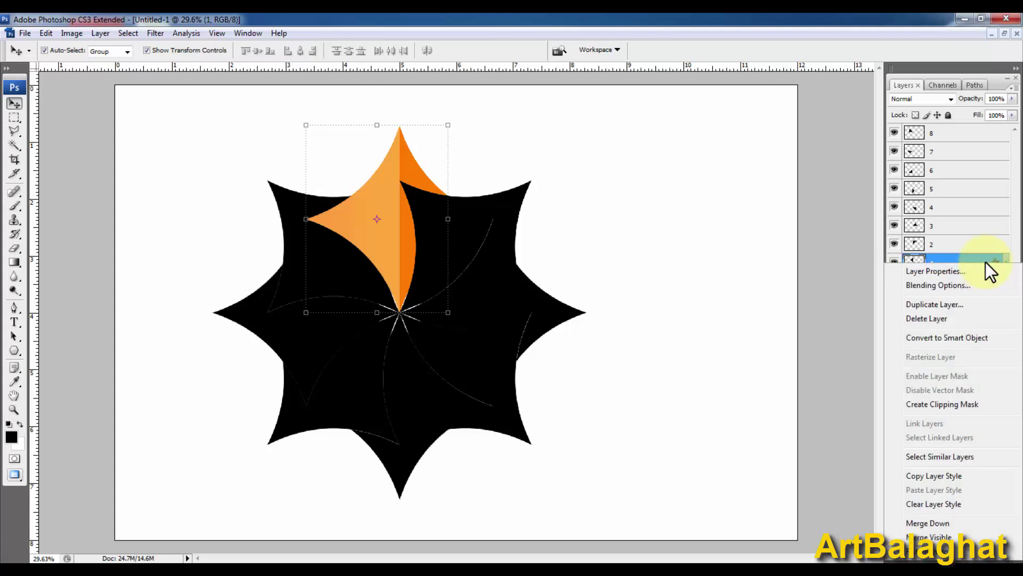
pyautogui.click(941, 476)
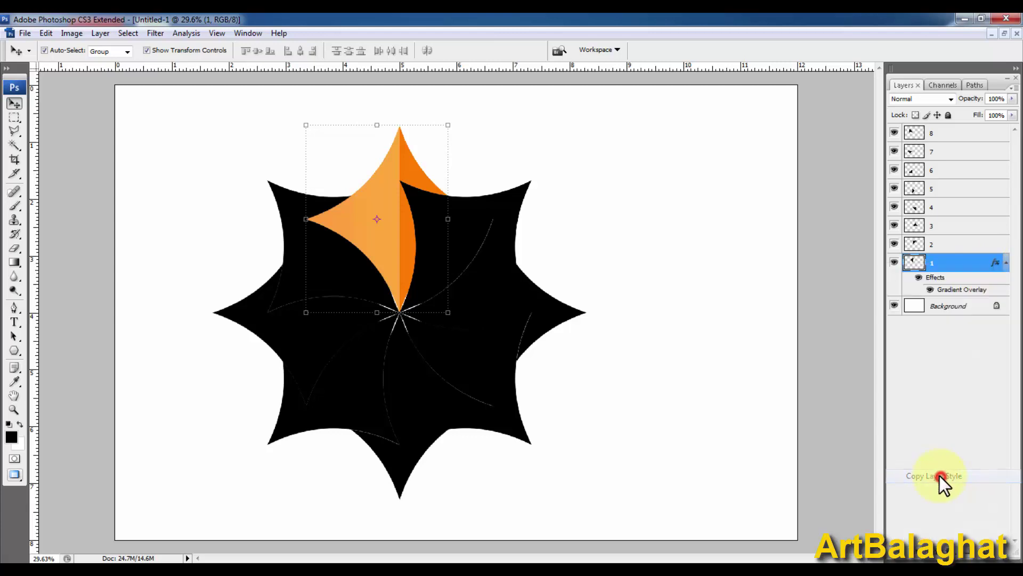
# Select petal layers 2 through 8 and paste the orange gradient style onto them
pyautogui.click(948, 244)
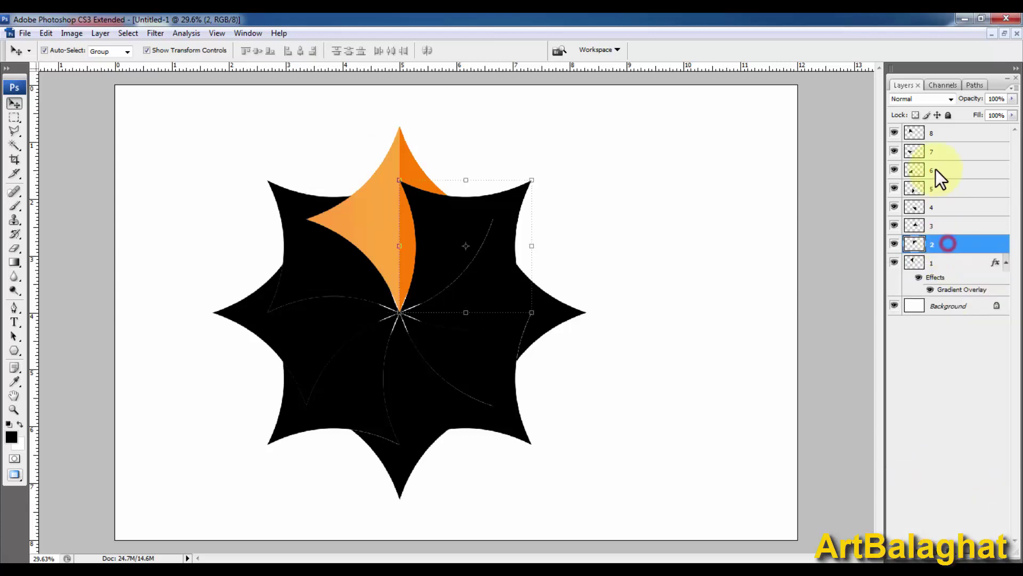
pyautogui.keyDown('shift'); pyautogui.click(944, 131); pyautogui.keyUp('shift')
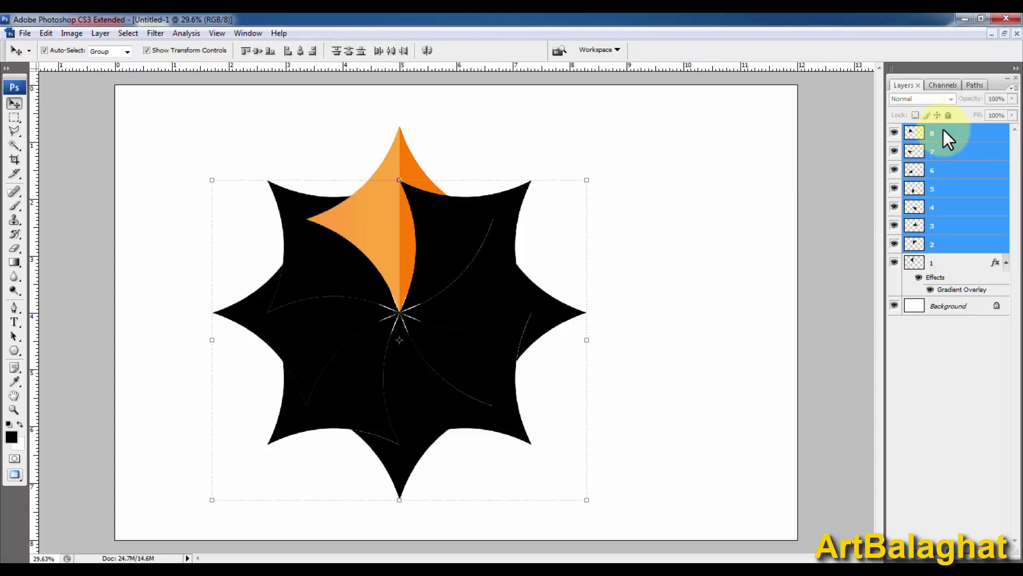
pyautogui.rightClick(943, 131)
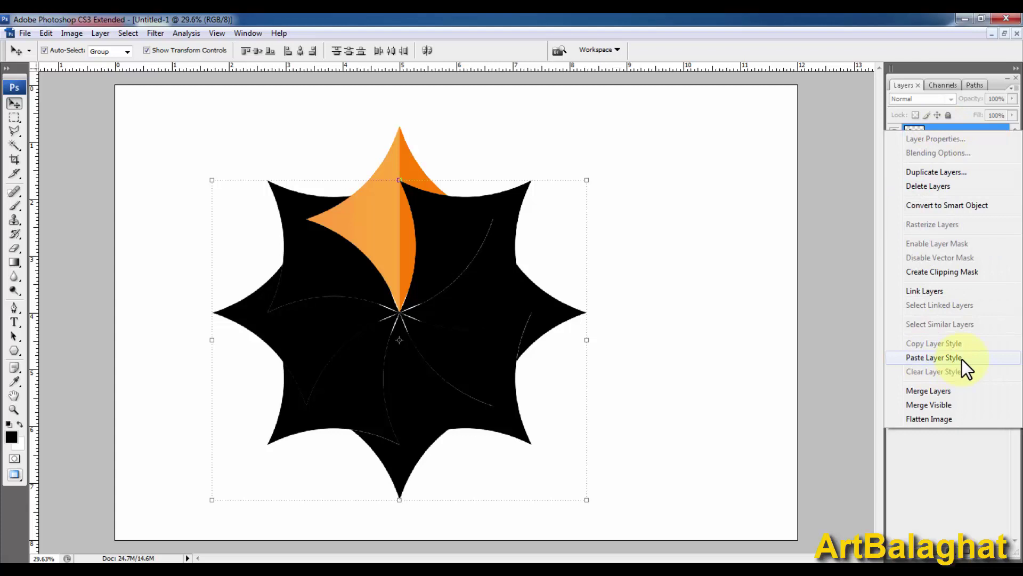
pyautogui.click(961, 357)
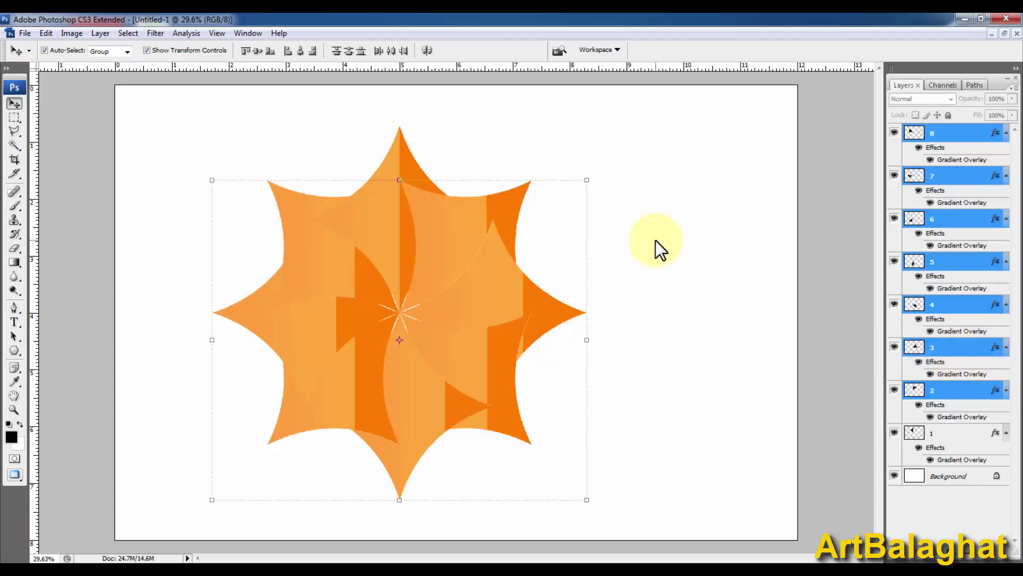
# Check layer 2's gradient overlay settings, then select the bottom petal's layer
pyautogui.click(654, 223)
pyautogui.click(467, 217)
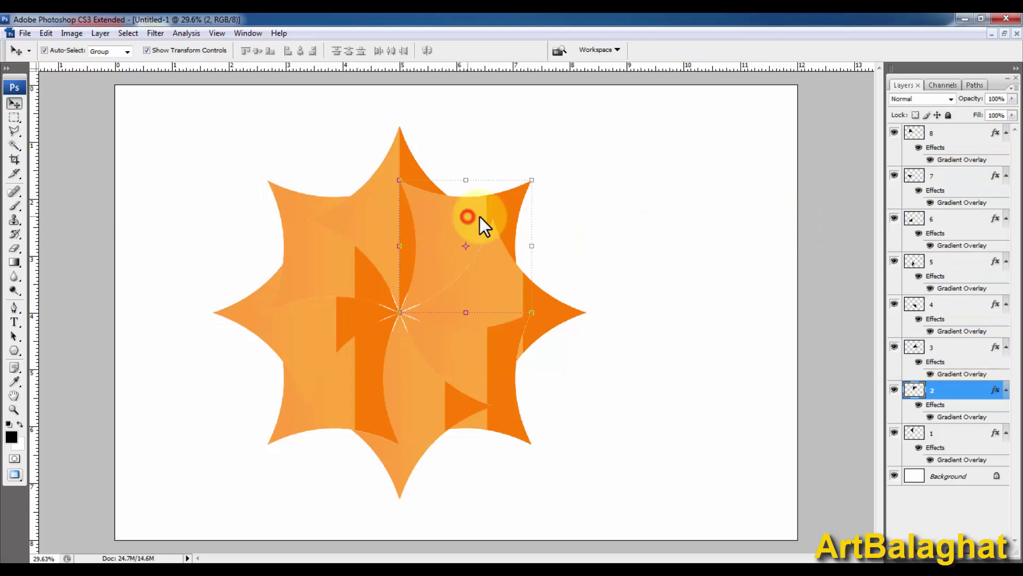
pyautogui.doubleClick(987, 416)
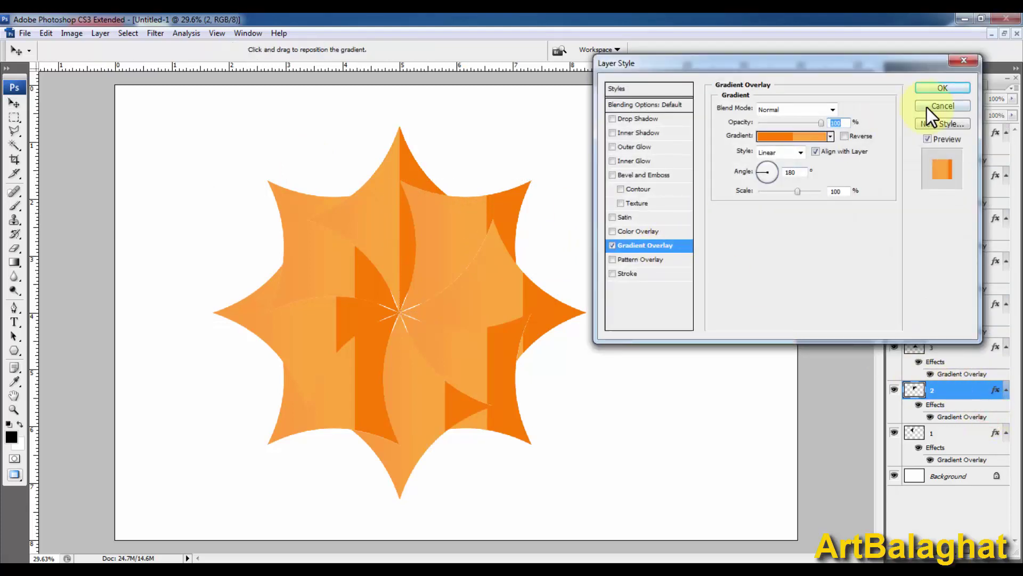
pyautogui.click(941, 89)
pyautogui.click(396, 147)
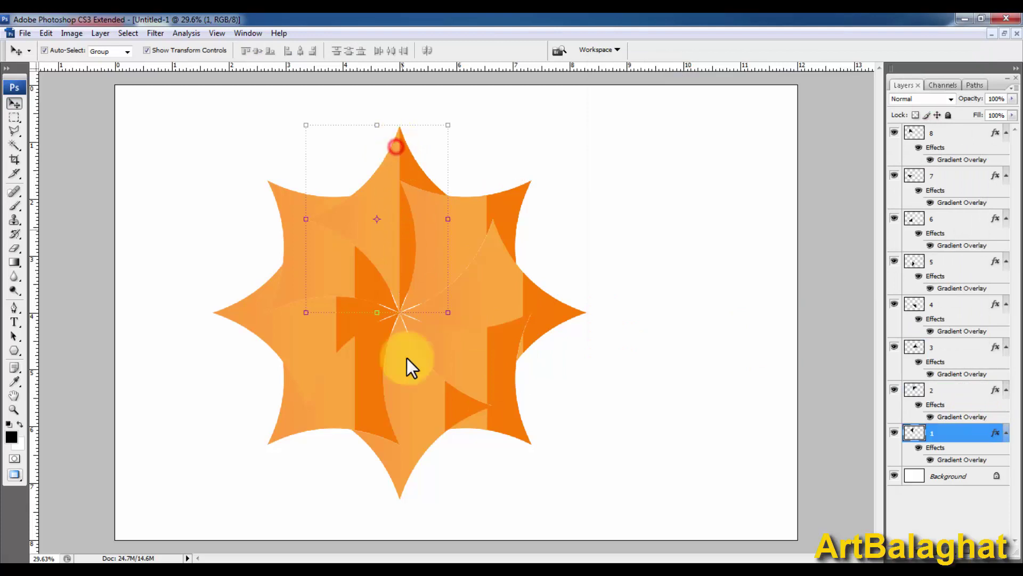
pyautogui.click(411, 455)
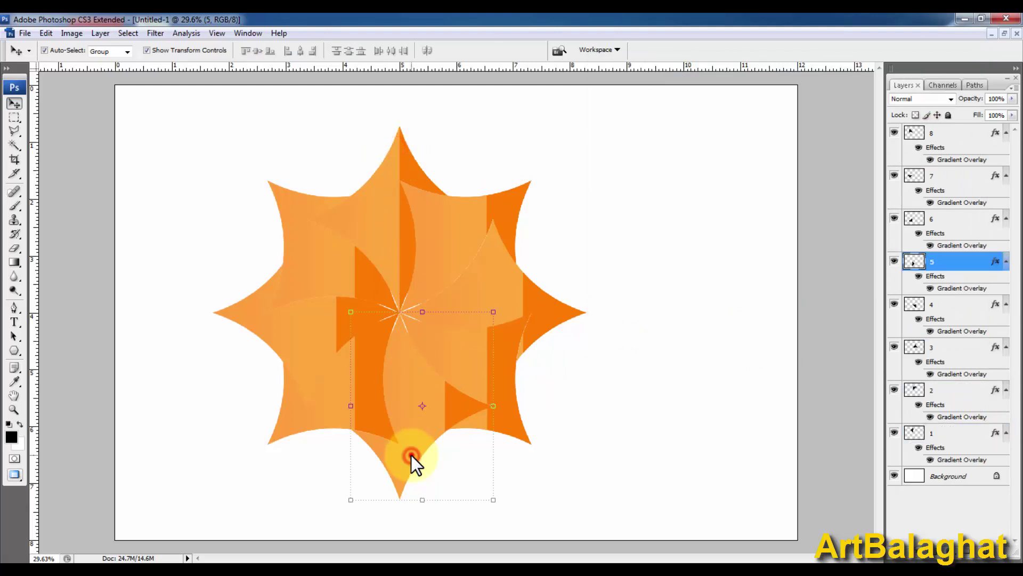
# Set layer 5's gradient angle to 0° and drag the shading to line up with the tip
pyautogui.doubleClick(997, 288)
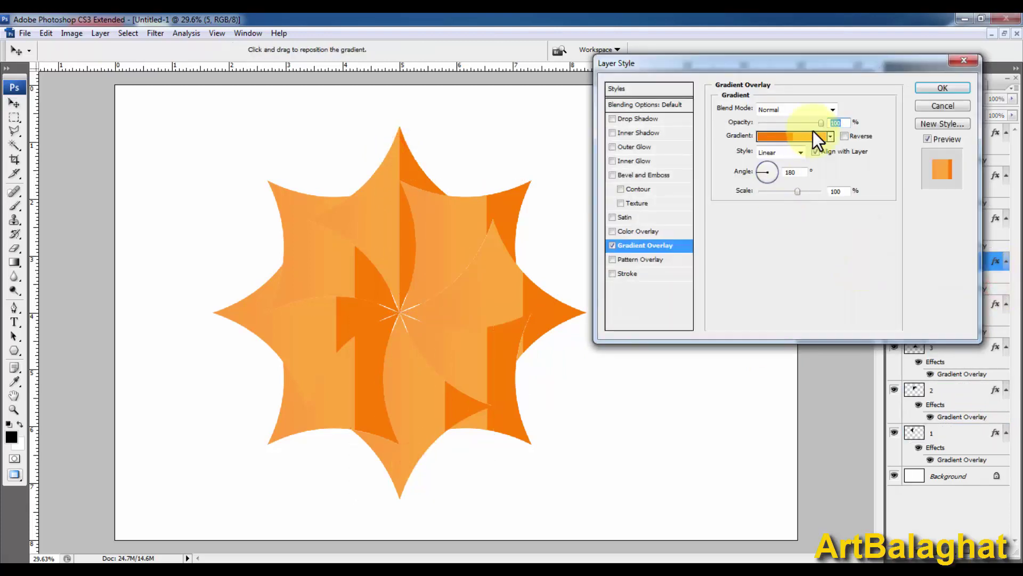
pyautogui.click(767, 167)
pyautogui.moveTo(767, 167); pyautogui.dragTo(760, 164)
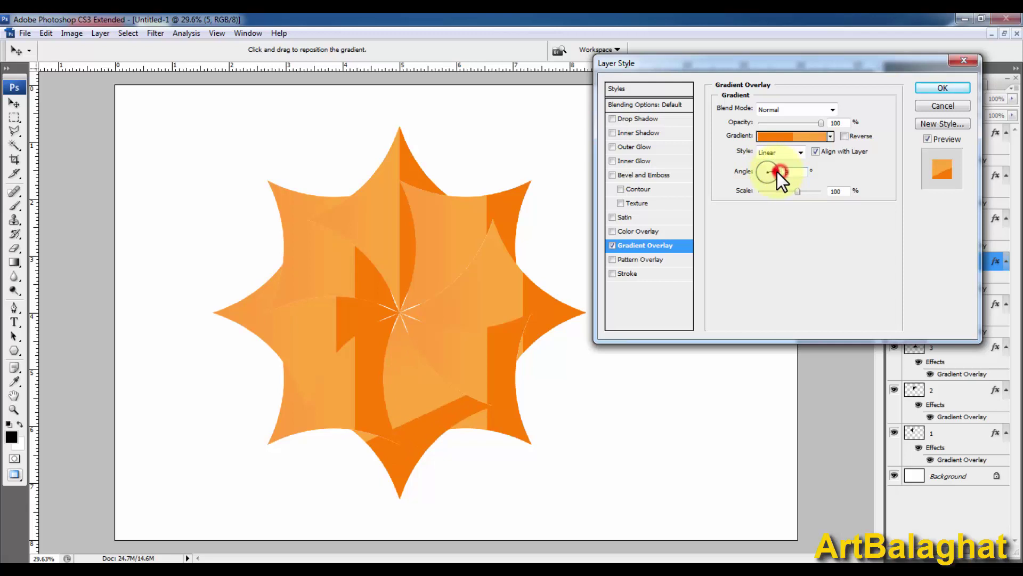
pyautogui.write('-1')
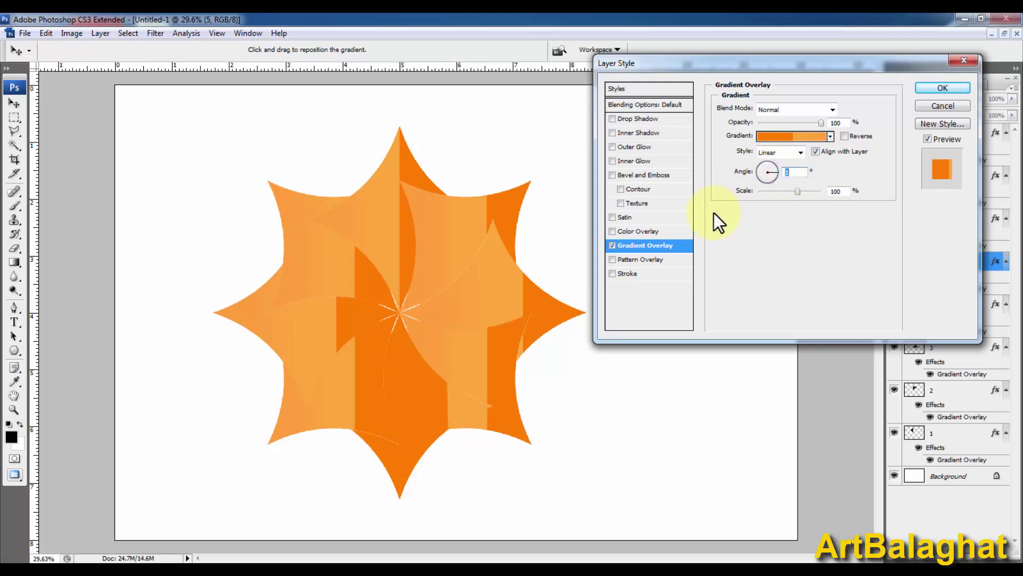
pyautogui.moveTo(541, 370); pyautogui.dragTo(504, 384)
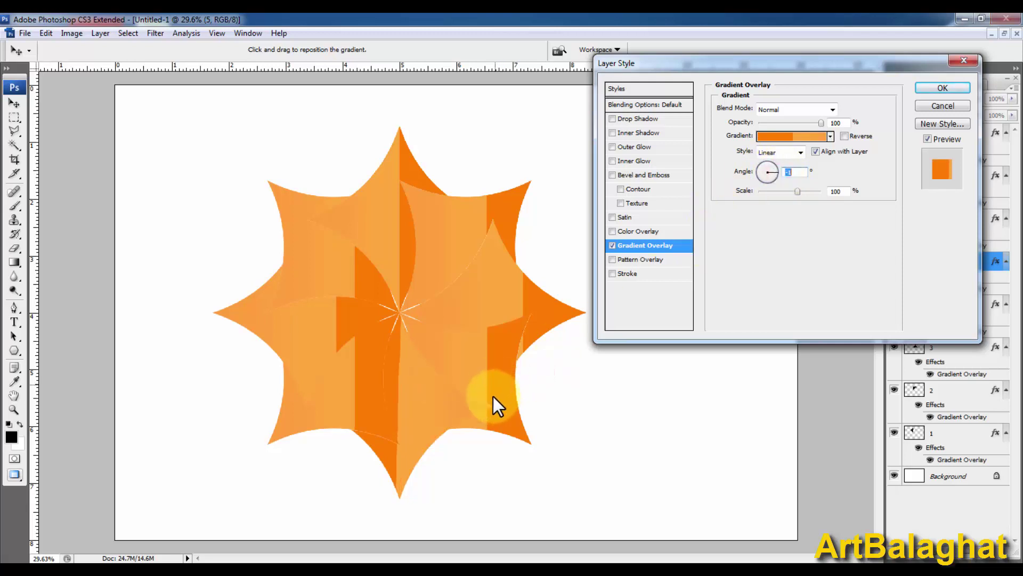
pyautogui.moveTo(331, 388); pyautogui.dragTo(531, 510)
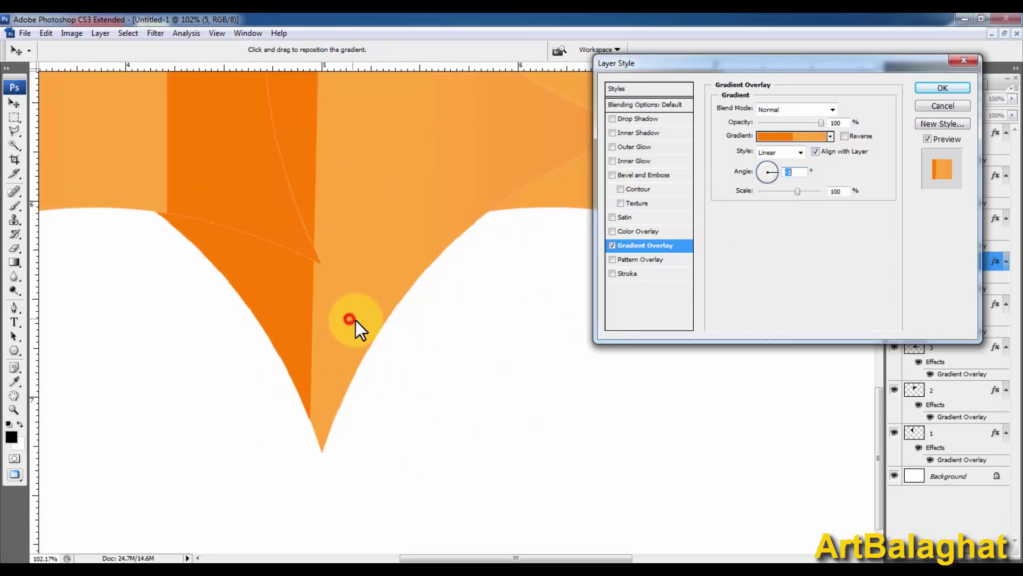
pyautogui.moveTo(355, 320); pyautogui.dragTo(391, 329)
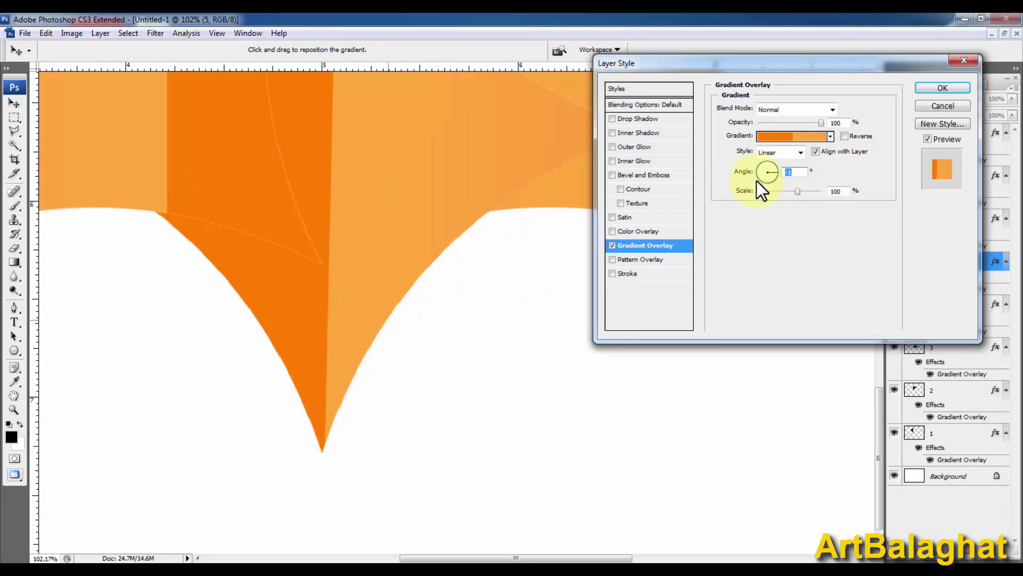
pyautogui.press('Up')
pyautogui.moveTo(438, 296); pyautogui.dragTo(427, 298)
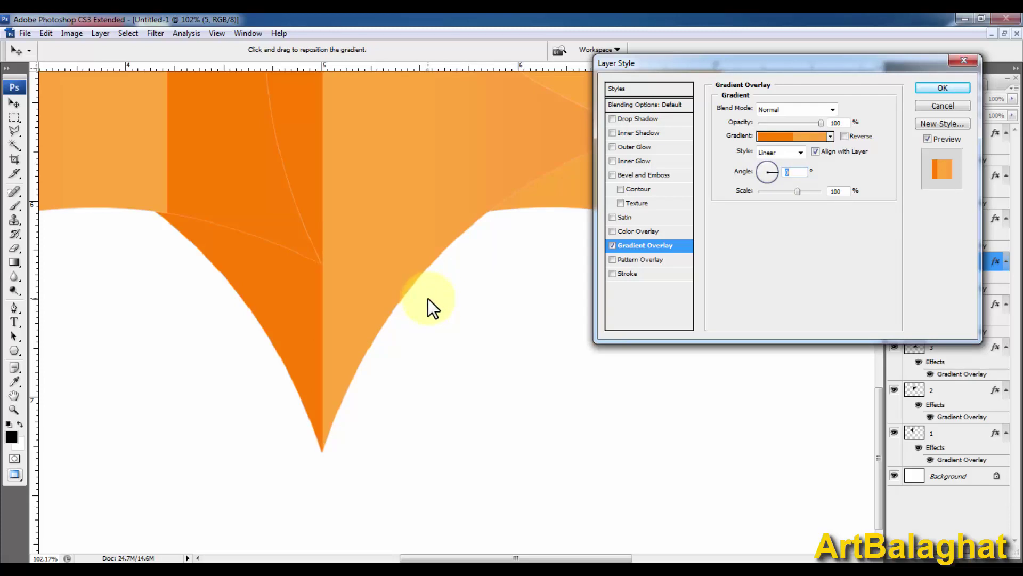
pyautogui.click(930, 87)
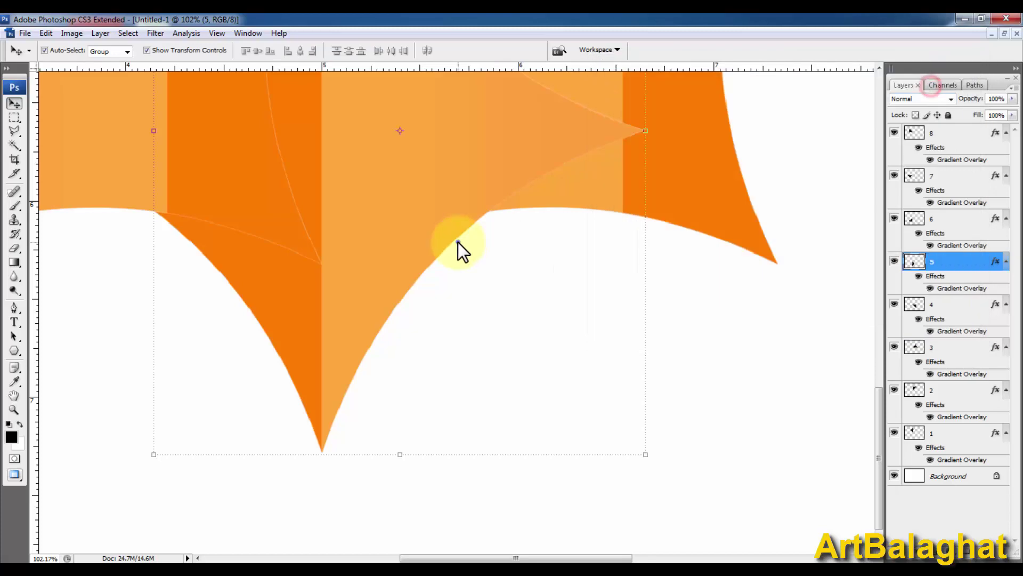
pyautogui.hotkey('ctrl', '0')
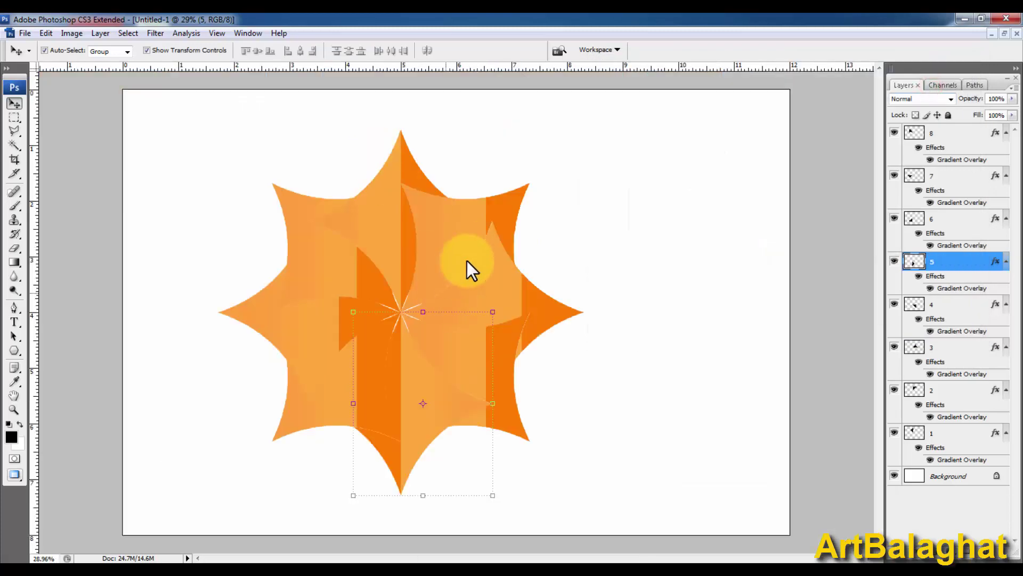
# Switch the upper-left petal's gradient overlay to the magenta preset and reposition it
pyautogui.click(306, 210)
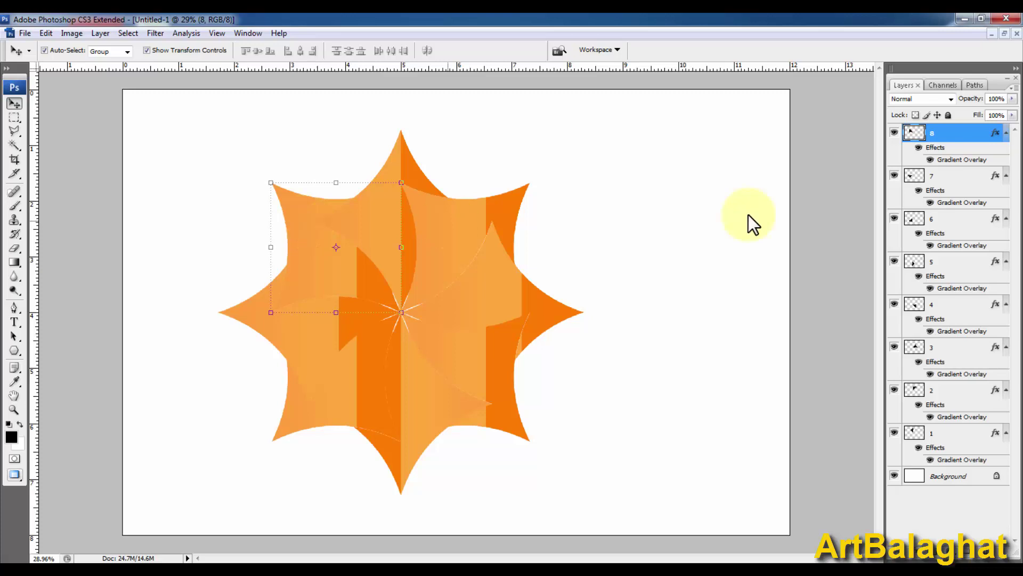
pyautogui.doubleClick(997, 159)
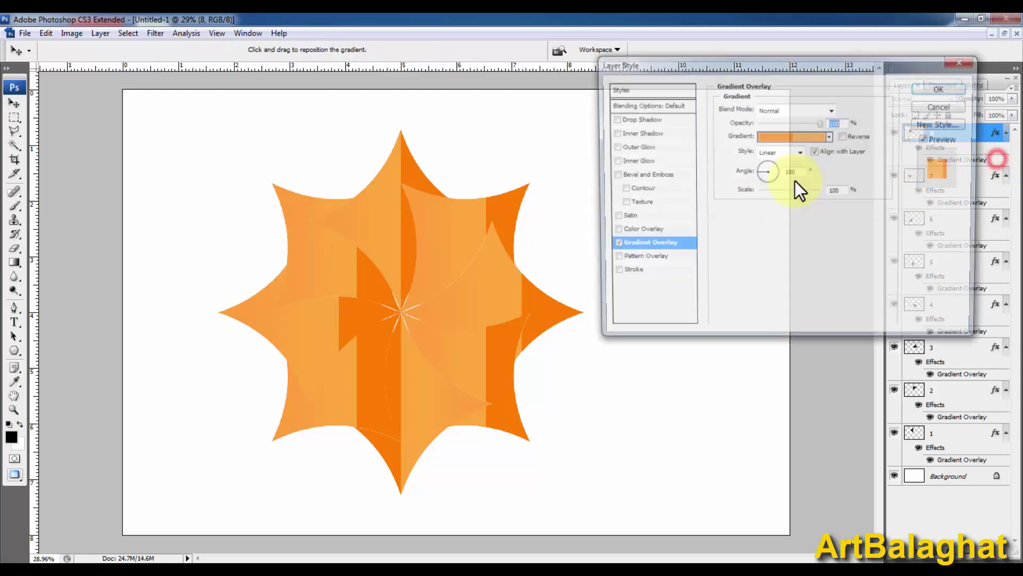
pyautogui.click(831, 137)
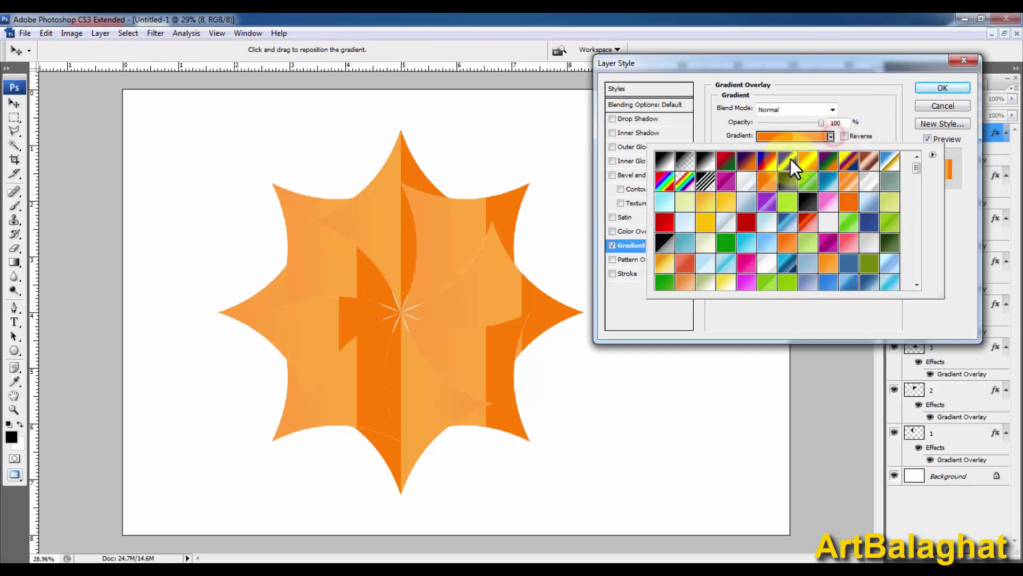
pyautogui.click(724, 183)
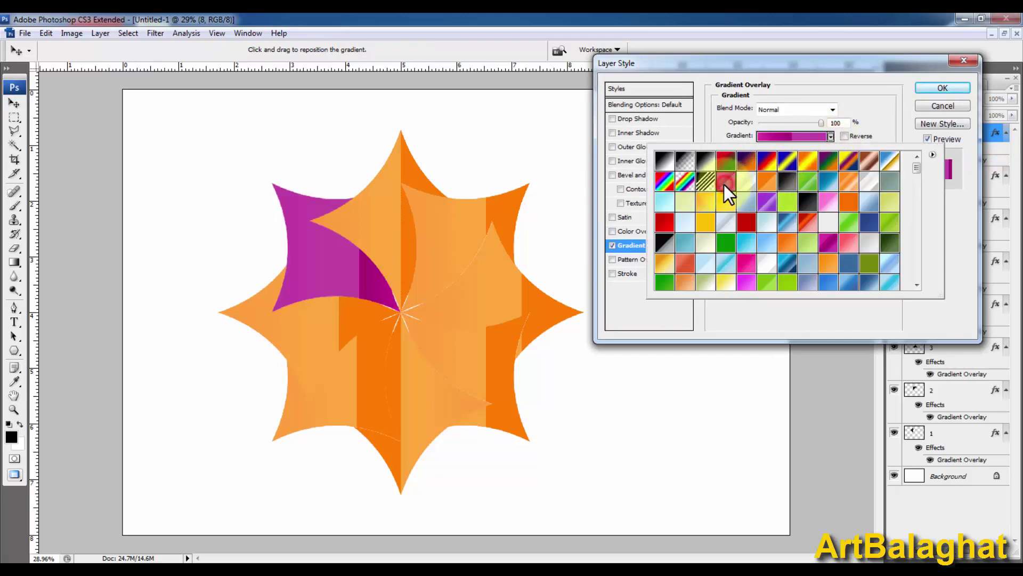
pyautogui.click(717, 127)
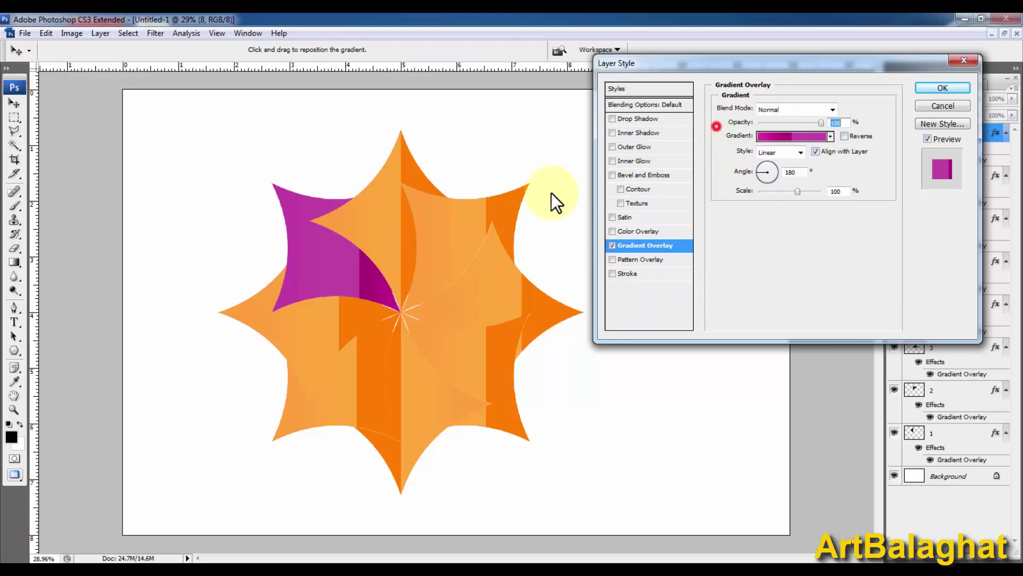
pyautogui.moveTo(352, 203)
pyautogui.mouseDown()
pyautogui.moveTo(325, 205)
pyautogui.moveTo(473, 206)
pyautogui.mouseUp()
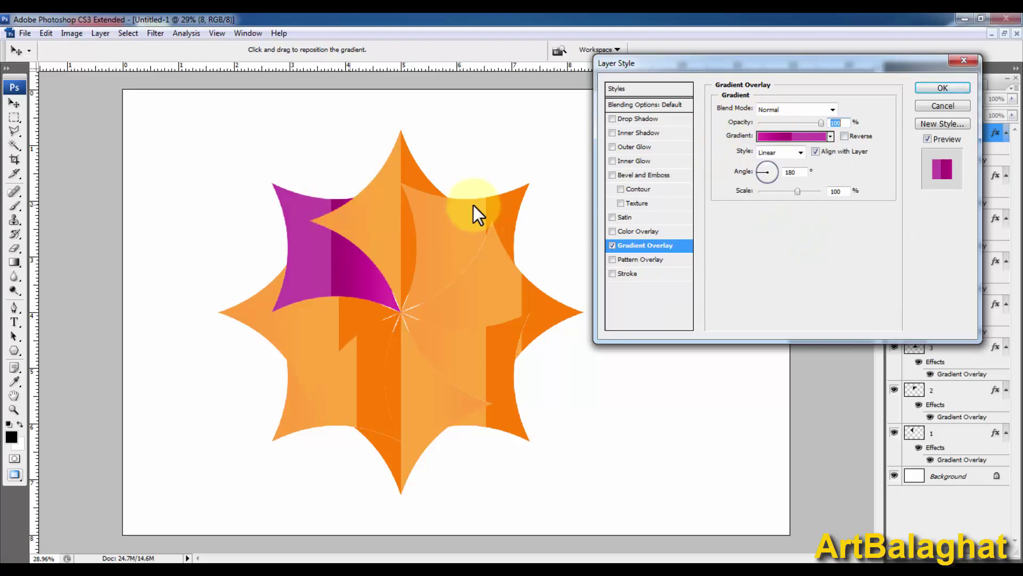
# Angle the magenta gradient to 47 degrees and apply the layer style
pyautogui.click(765, 168)
pyautogui.moveTo(767, 165); pyautogui.dragTo(775, 172)
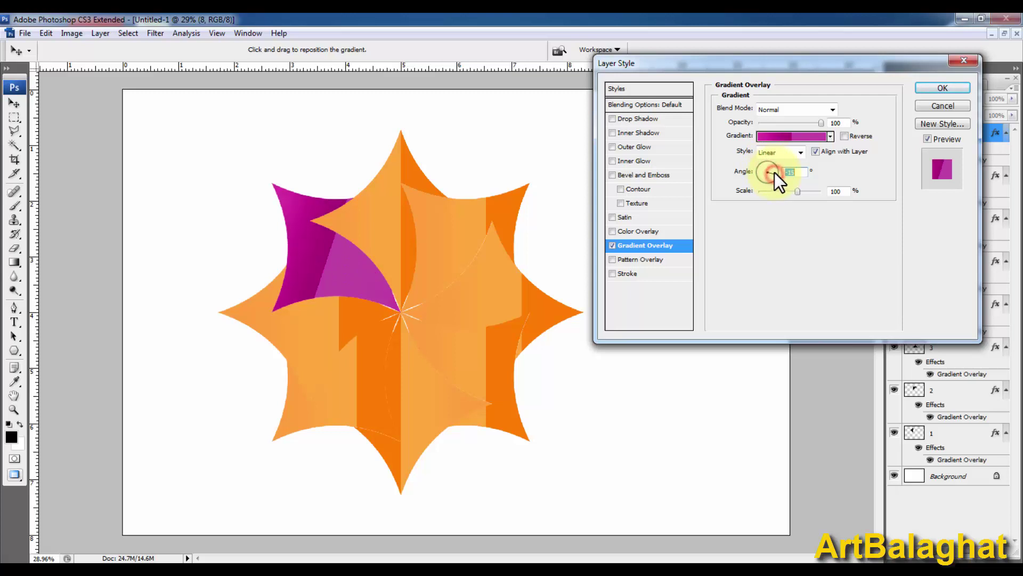
pyautogui.press('Up')
pyautogui.press('Up')
pyautogui.press('Up')
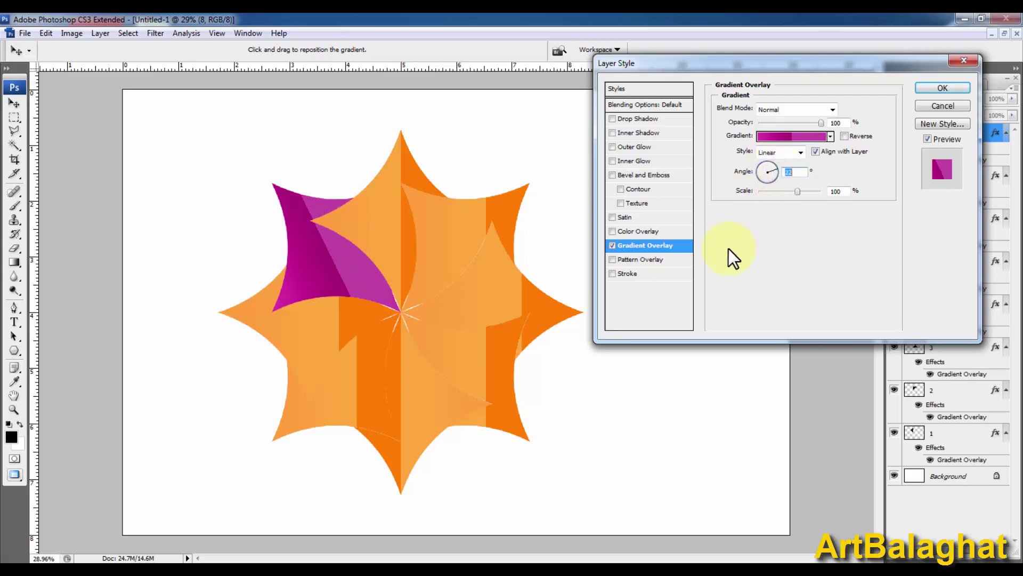
pyautogui.moveTo(448, 267)
pyautogui.mouseDown()
pyautogui.moveTo(395, 279)
pyautogui.moveTo(426, 278)
pyautogui.mouseUp()
pyautogui.press('Up')
pyautogui.press('Up')
pyautogui.press('Up')
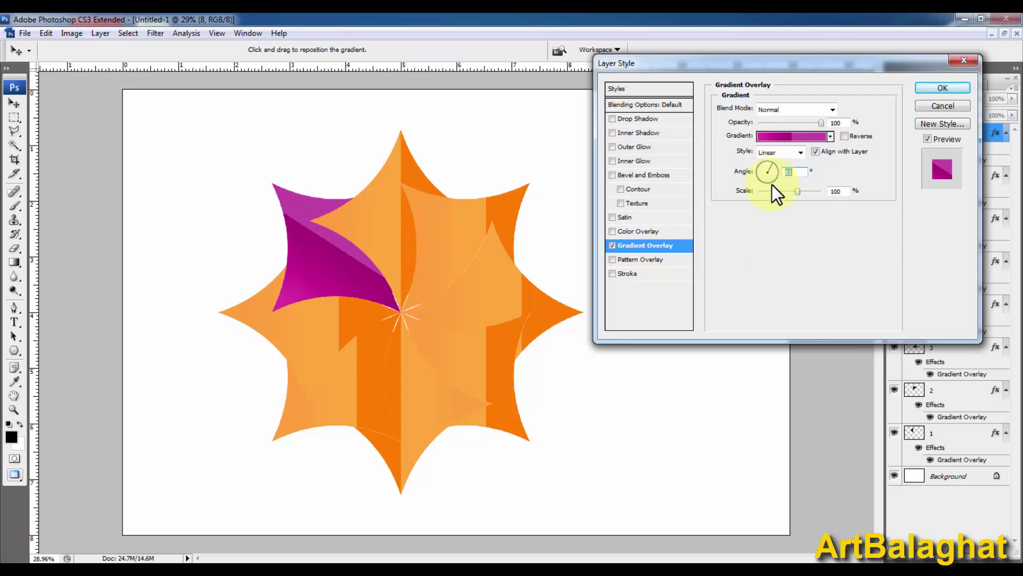
pyautogui.press('Up')
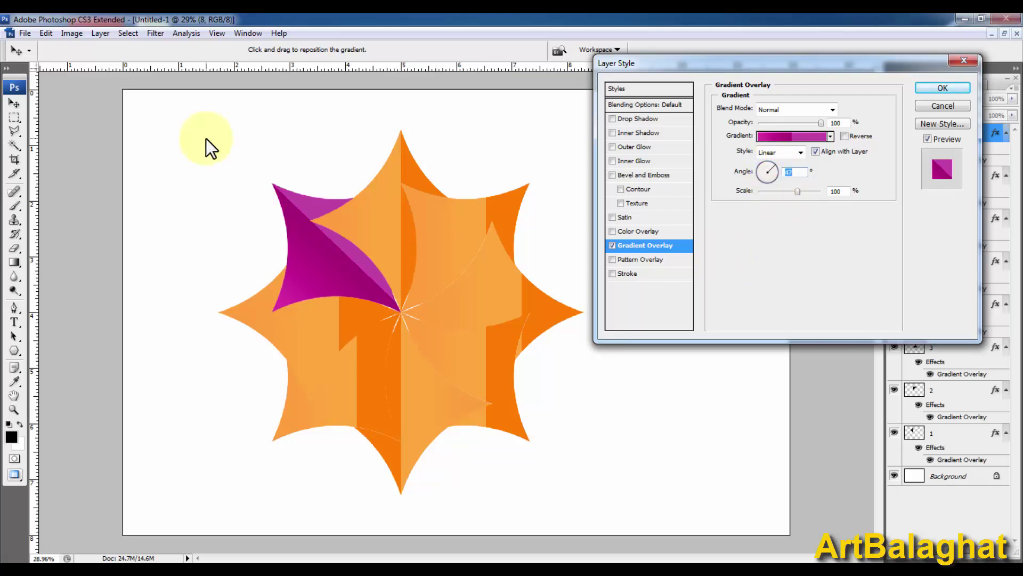
pyautogui.moveTo(333, 222)
pyautogui.mouseDown()
pyautogui.moveTo(311, 232)
pyautogui.moveTo(380, 237)
pyautogui.mouseUp()
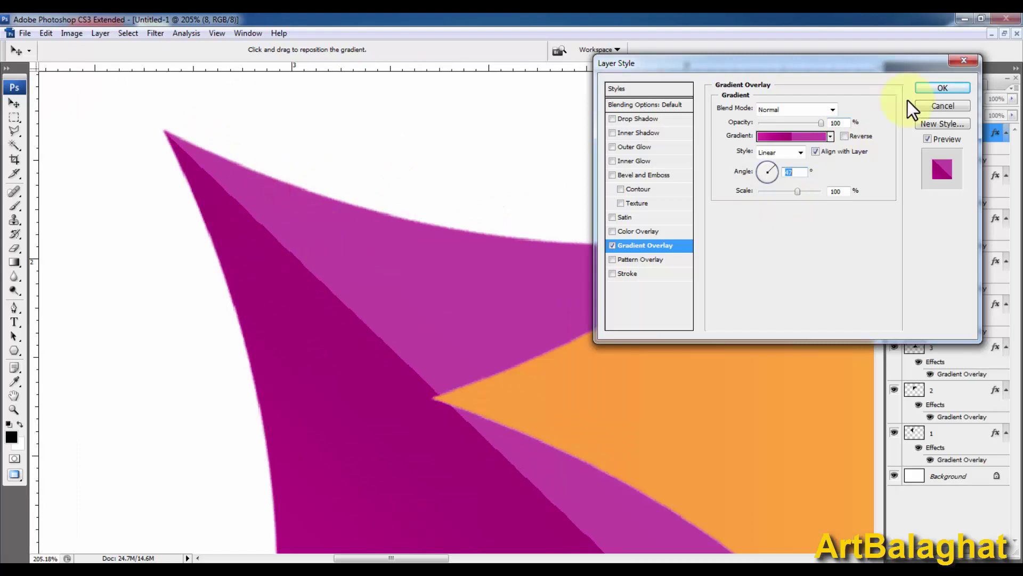
pyautogui.press('Return')
# Return to the full star view and select the lower-right petal
pyautogui.moveTo(615, 274); pyautogui.dragTo(313, 245)
pyautogui.rightClick(312, 245)
pyautogui.click(356, 248)
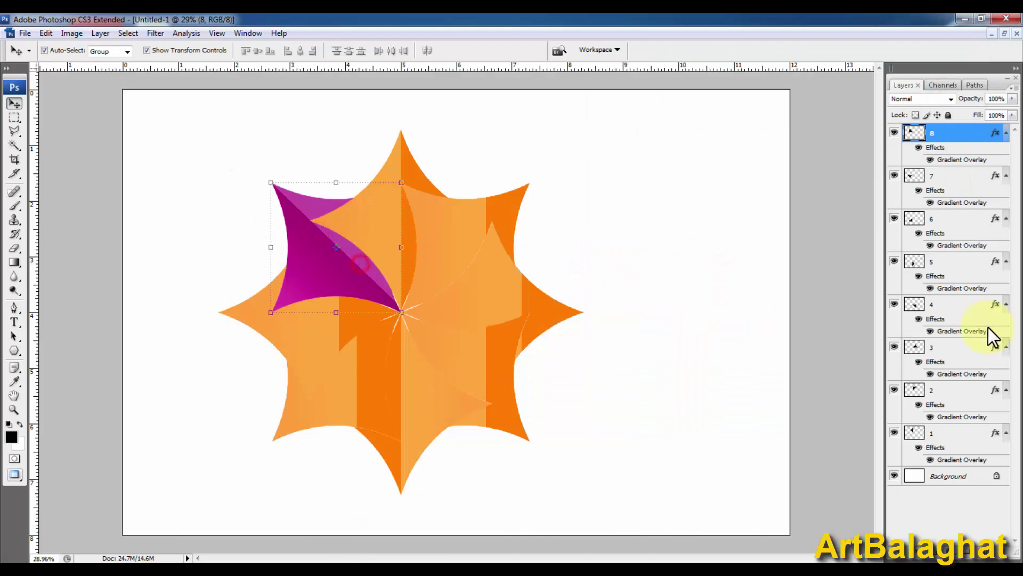
pyautogui.click(354, 285)
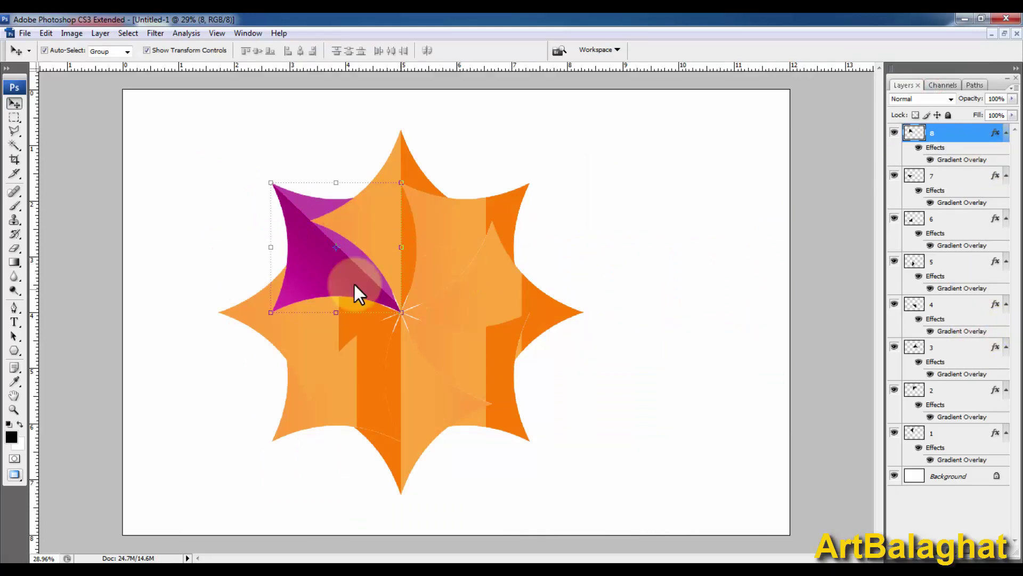
# Give layer 4's gradient overlay the magenta preset
pyautogui.click(467, 378)
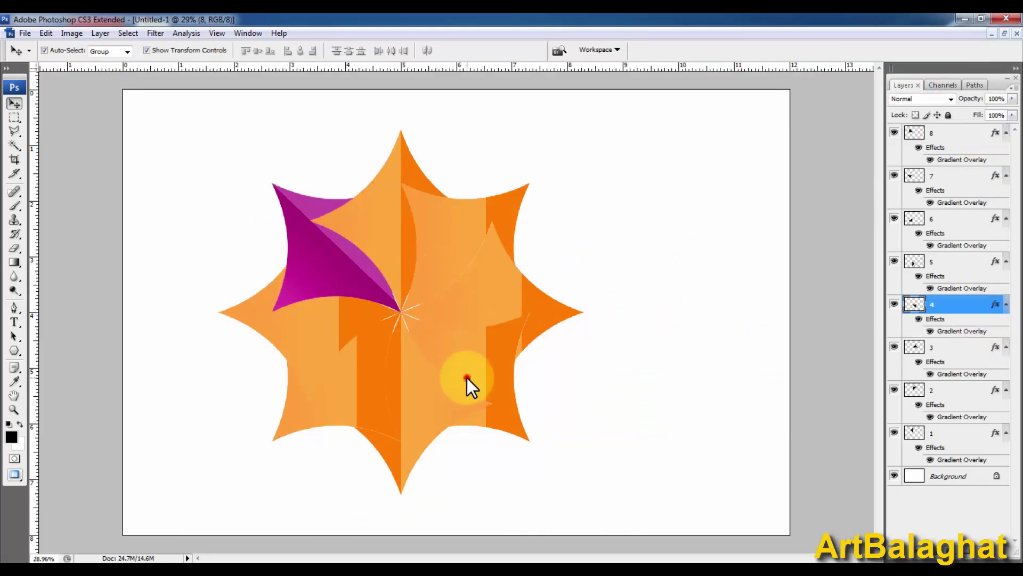
pyautogui.click(497, 389)
pyautogui.doubleClick(991, 333)
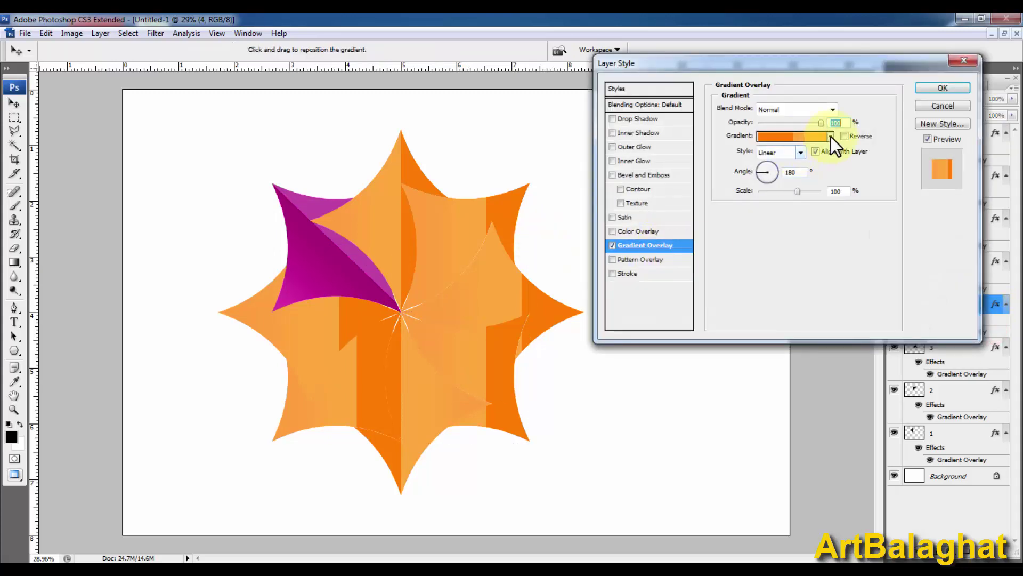
pyautogui.click(830, 136)
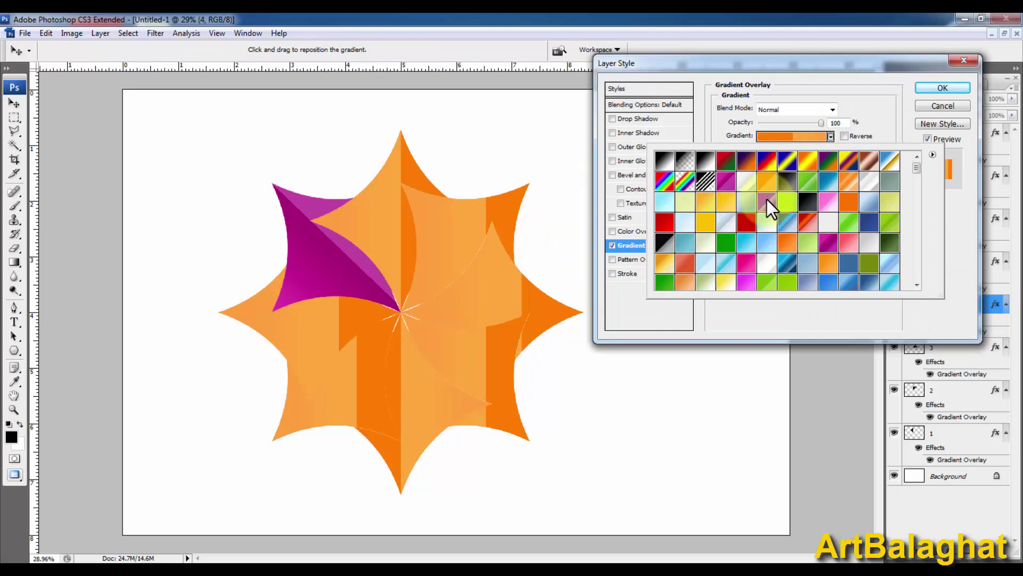
pyautogui.click(728, 180)
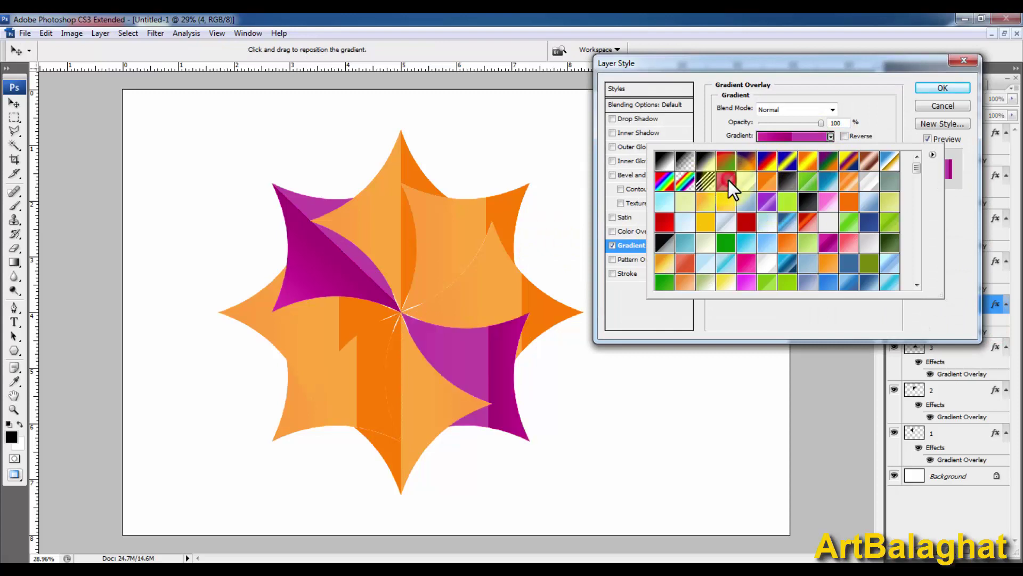
pyautogui.click(702, 123)
# Set the magenta gradient angle to 225 degrees with Reverse left off
pyautogui.moveTo(766, 162); pyautogui.dragTo(773, 170)
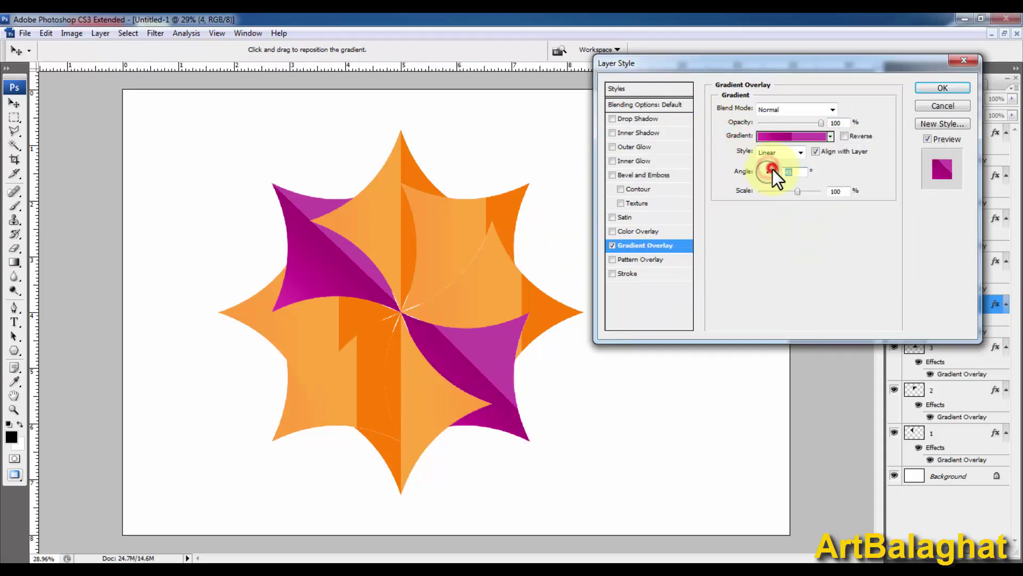
pyautogui.moveTo(505, 343); pyautogui.dragTo(859, 160)
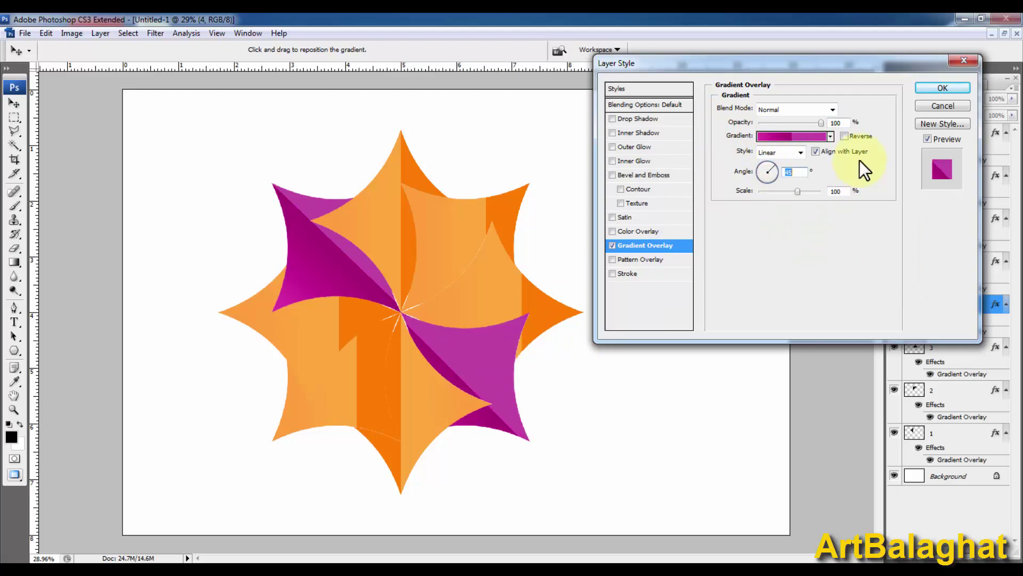
pyautogui.write('180')
pyautogui.moveTo(759, 172); pyautogui.dragTo(760, 172)
pyautogui.press('Up')
pyautogui.press('Up')
pyautogui.press('Up')
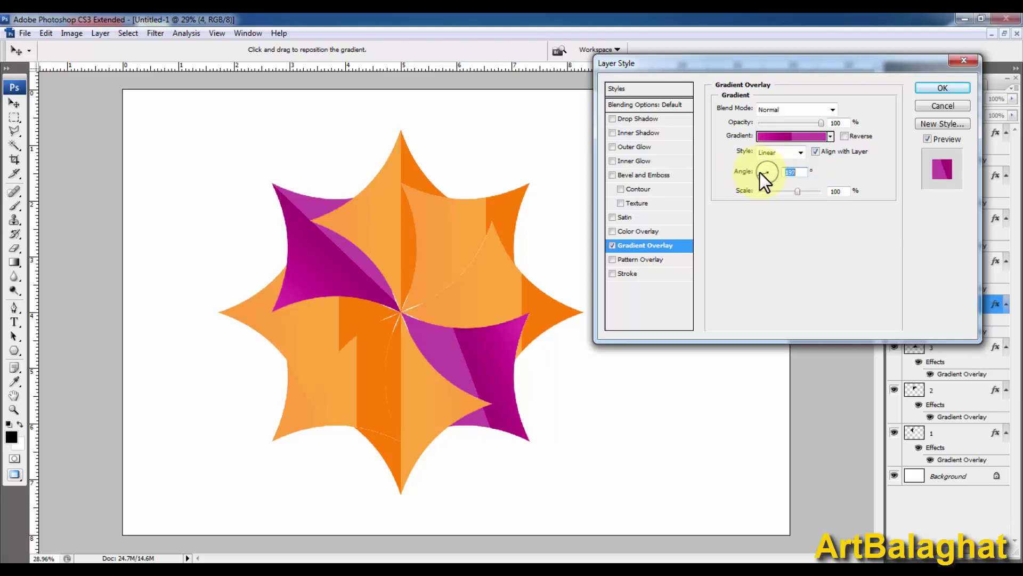
pyautogui.press('Up')
pyautogui.press('Up')
pyautogui.press('Up')
pyautogui.press('Up')
pyautogui.press('Up')
pyautogui.press('Up')
pyautogui.press('Up')
pyautogui.press('Up')
pyautogui.press('Up')
pyautogui.press('Down')
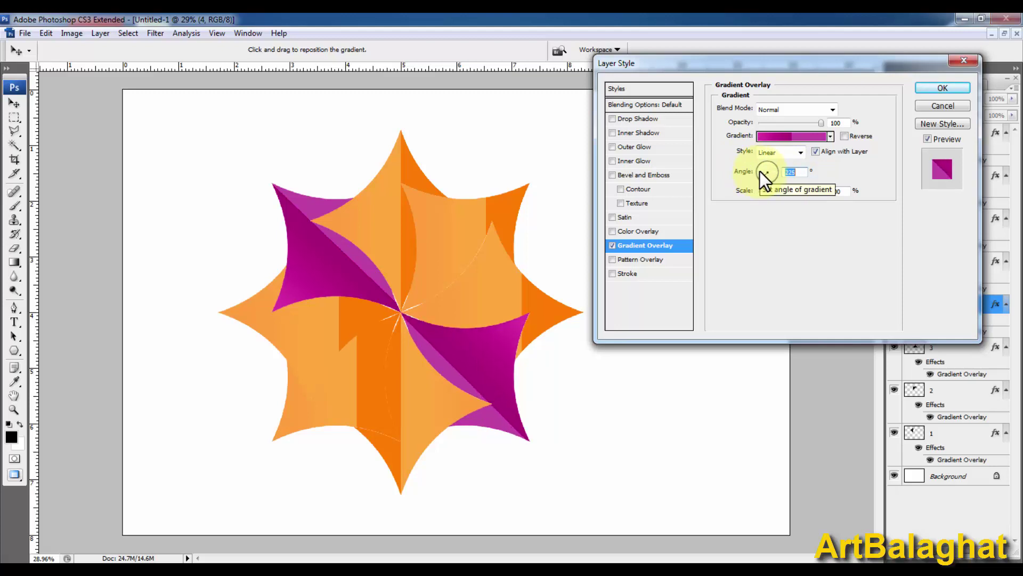
pyautogui.click(855, 136)
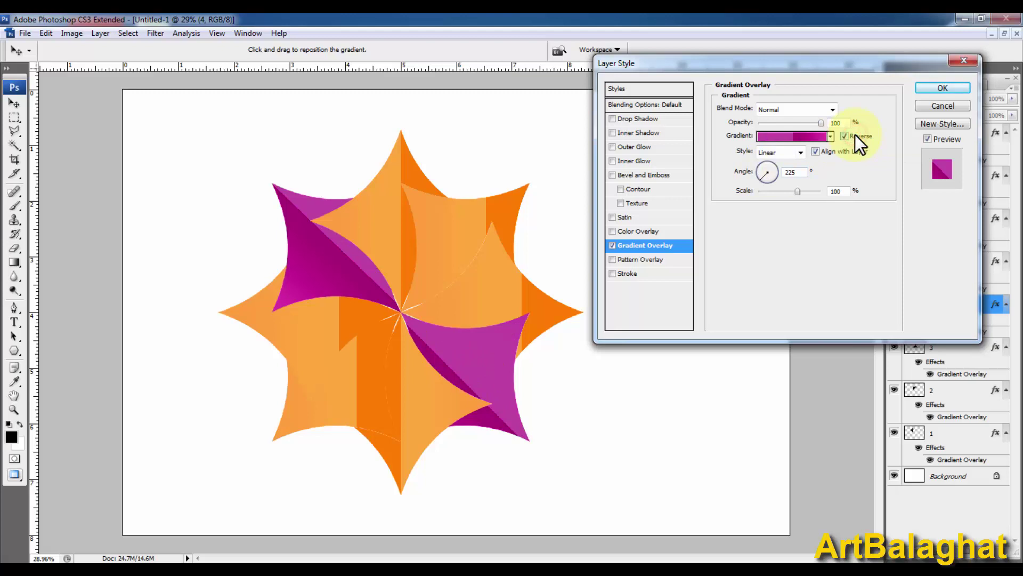
pyautogui.click(844, 136)
# Shift the gradient's position within the lower-right petal and apply the style
pyautogui.keyDown('ctrl'); pyautogui.click(380, 319); pyautogui.keyUp('ctrl')
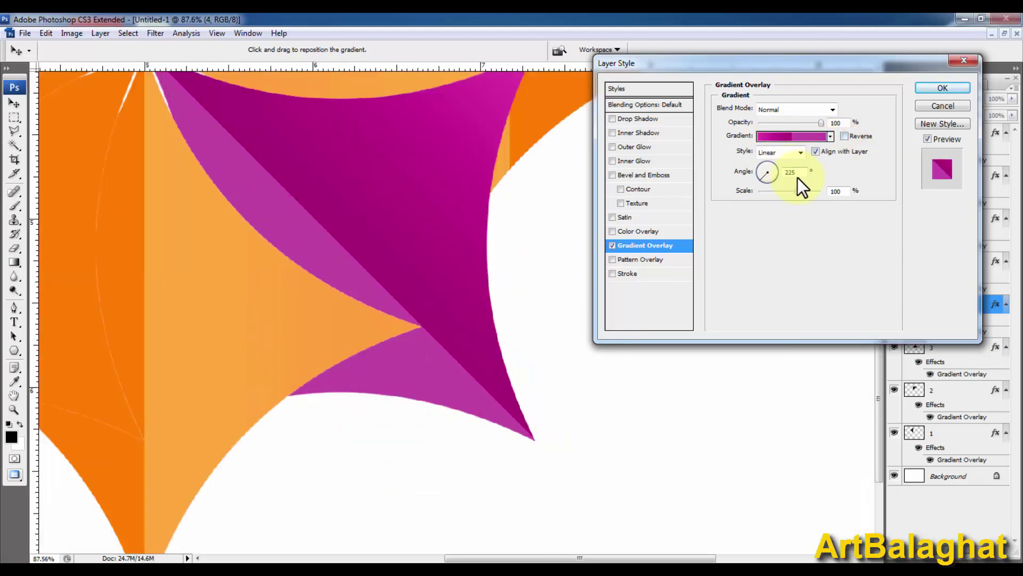
pyautogui.moveTo(447, 170); pyautogui.dragTo(449, 232)
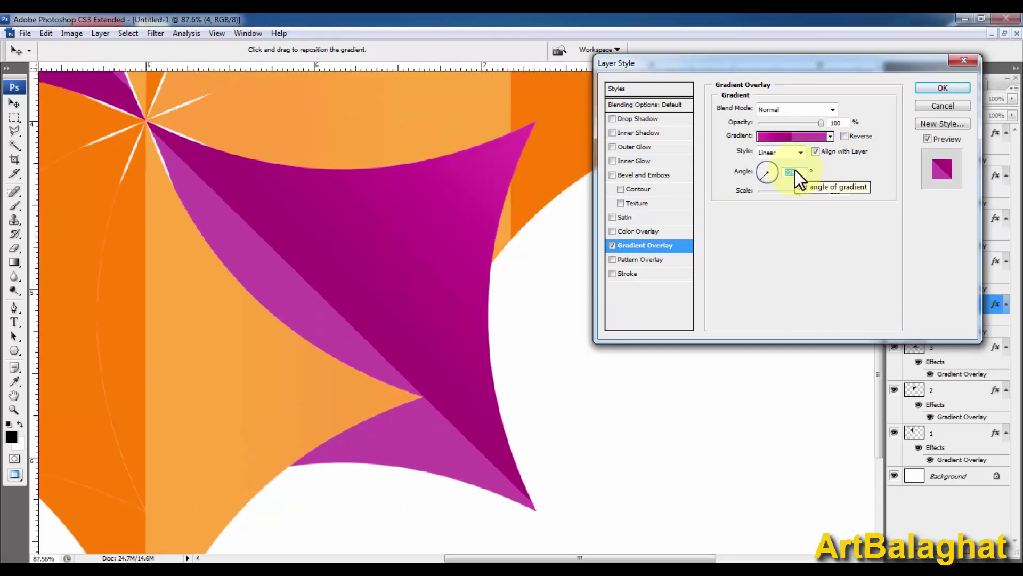
pyautogui.click(516, 260)
pyautogui.moveTo(516, 260); pyautogui.dragTo(513, 258)
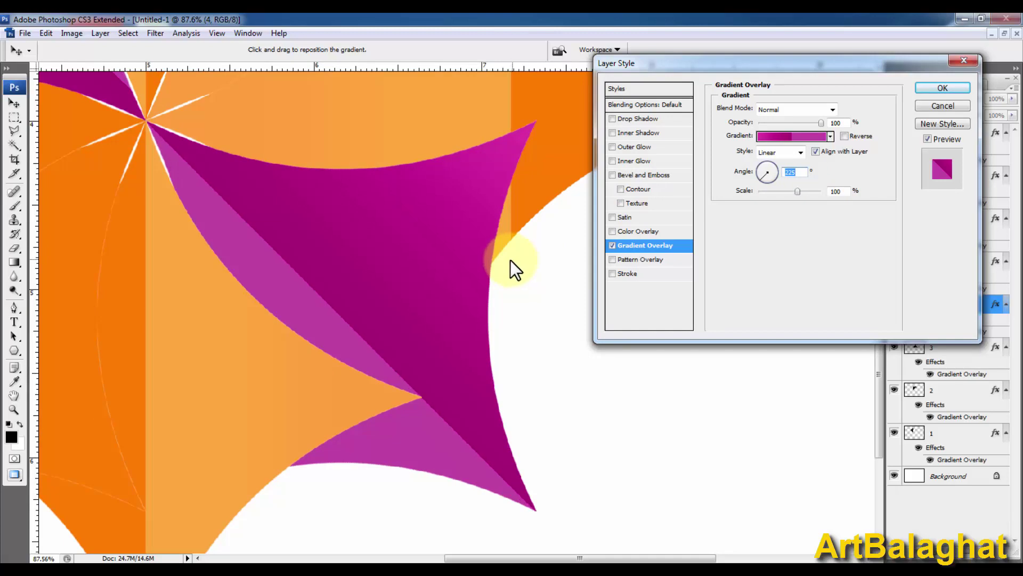
pyautogui.moveTo(511, 260); pyautogui.dragTo(436, 299)
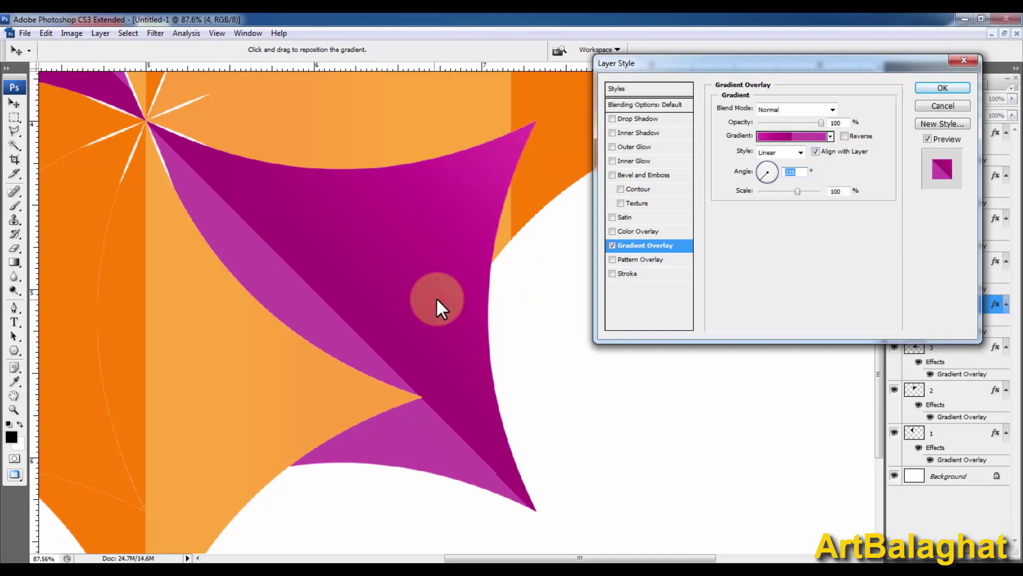
pyautogui.click(942, 87)
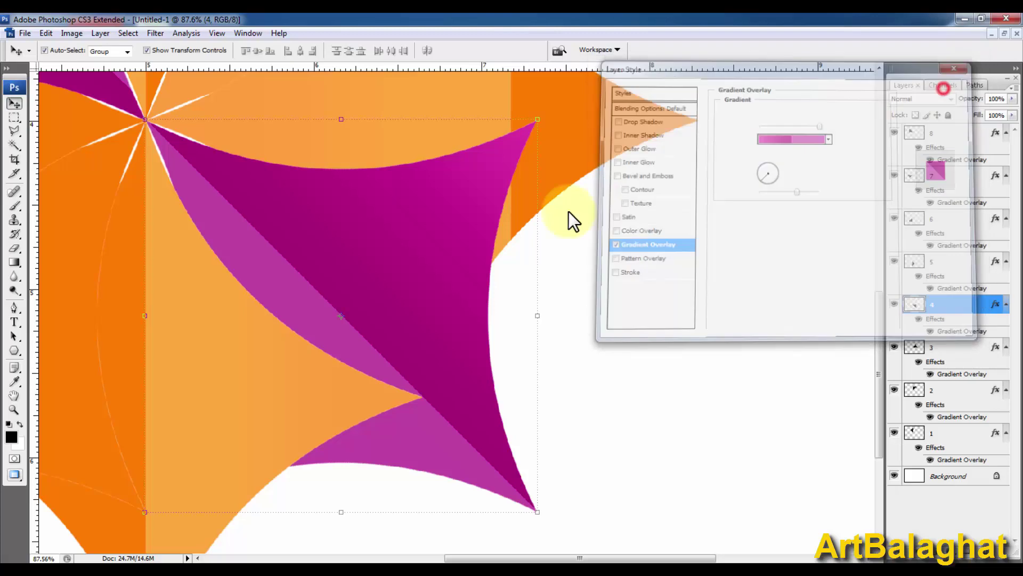
# Return to the full star view and select the right orange petal
pyautogui.hotkey('ctrl', '0')
pyautogui.click(400, 223)
pyautogui.click(391, 374)
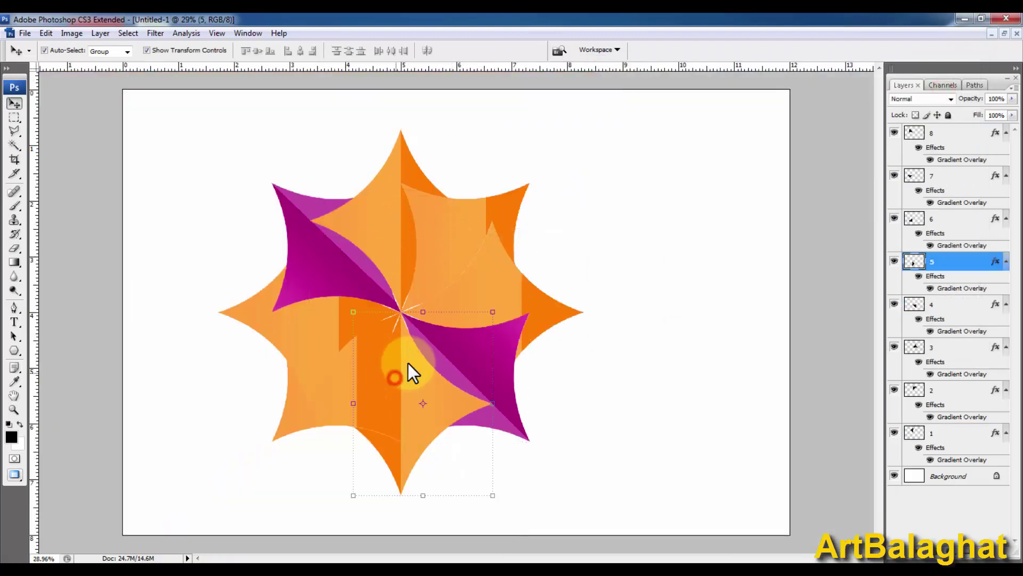
pyautogui.click(517, 289)
pyautogui.click(372, 190)
# Give layer 3's gradient overlay the green gradient preset
pyautogui.click(331, 260)
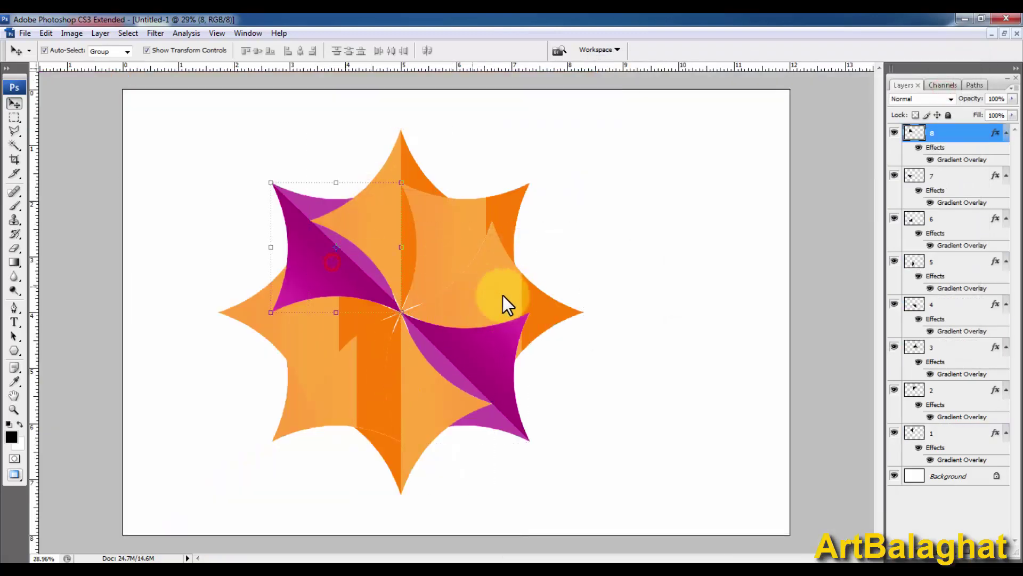
pyautogui.click(513, 297)
pyautogui.click(994, 371)
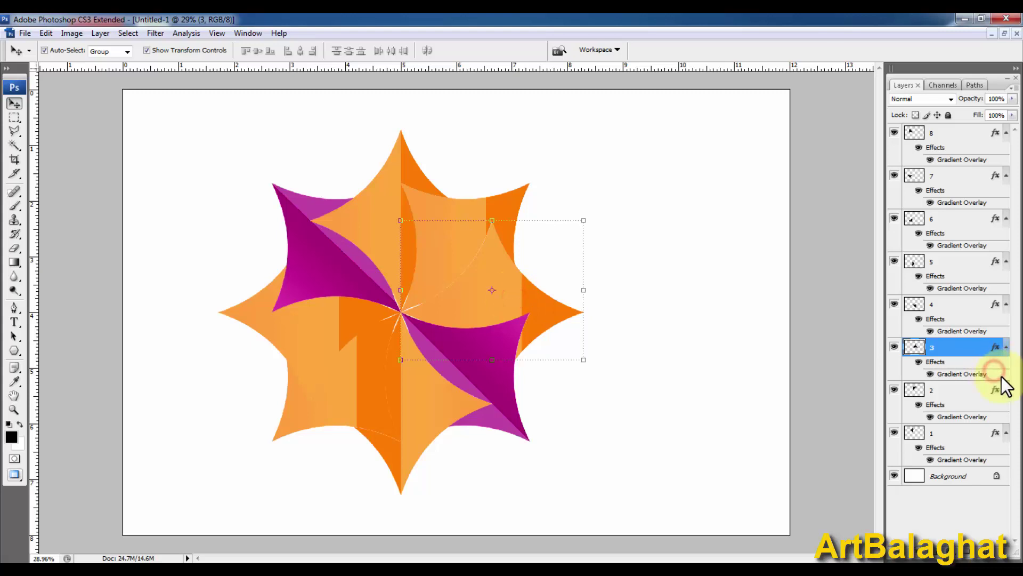
pyautogui.doubleClick(1002, 377)
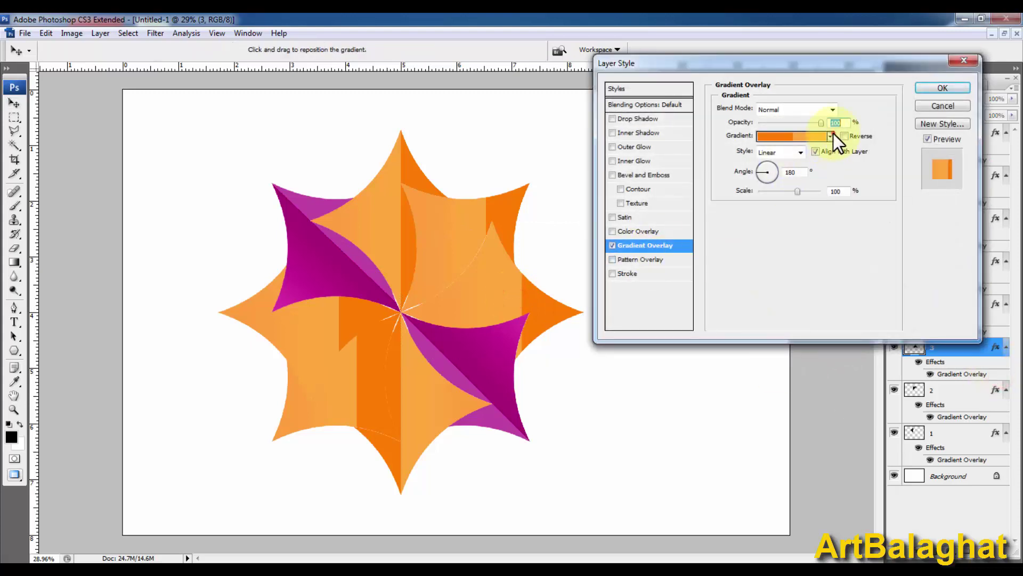
pyautogui.click(831, 137)
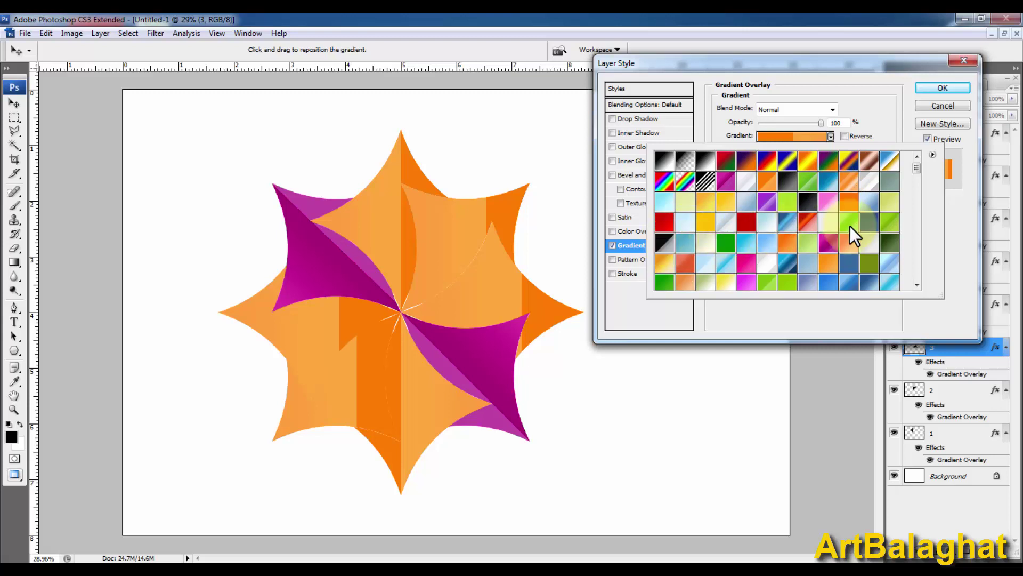
pyautogui.click(891, 223)
pyautogui.click(485, 278)
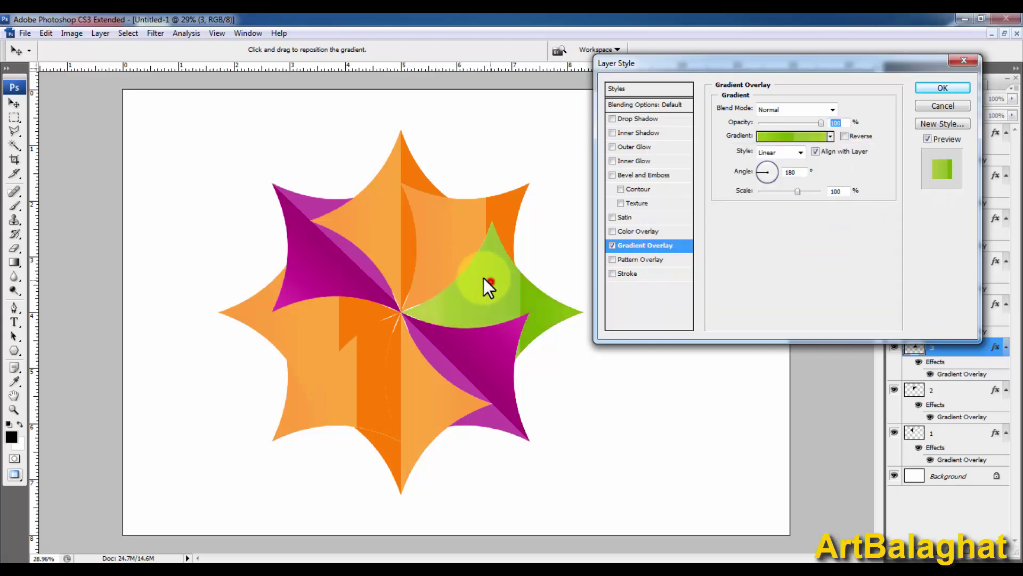
# Set the green gradient angle to 91 degrees and apply it
pyautogui.moveTo(773, 169); pyautogui.dragTo(761, 167)
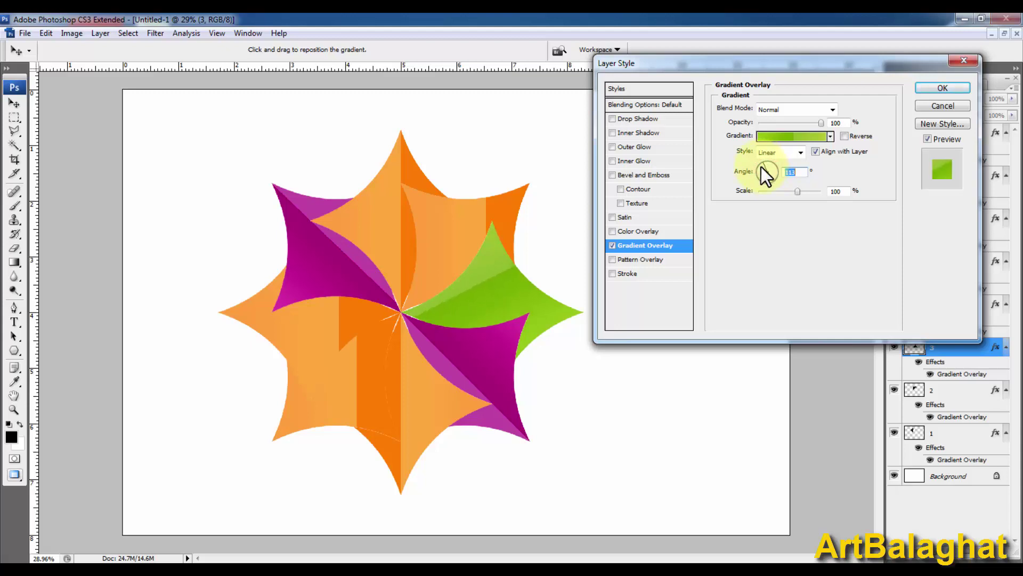
pyautogui.moveTo(511, 269); pyautogui.dragTo(539, 299)
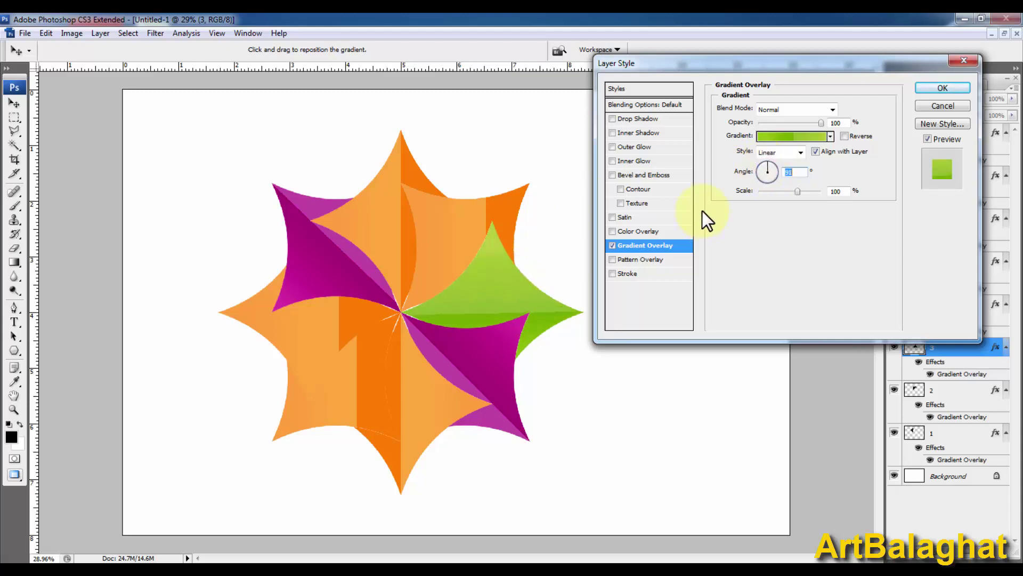
pyautogui.write('90')
pyautogui.press('Up')
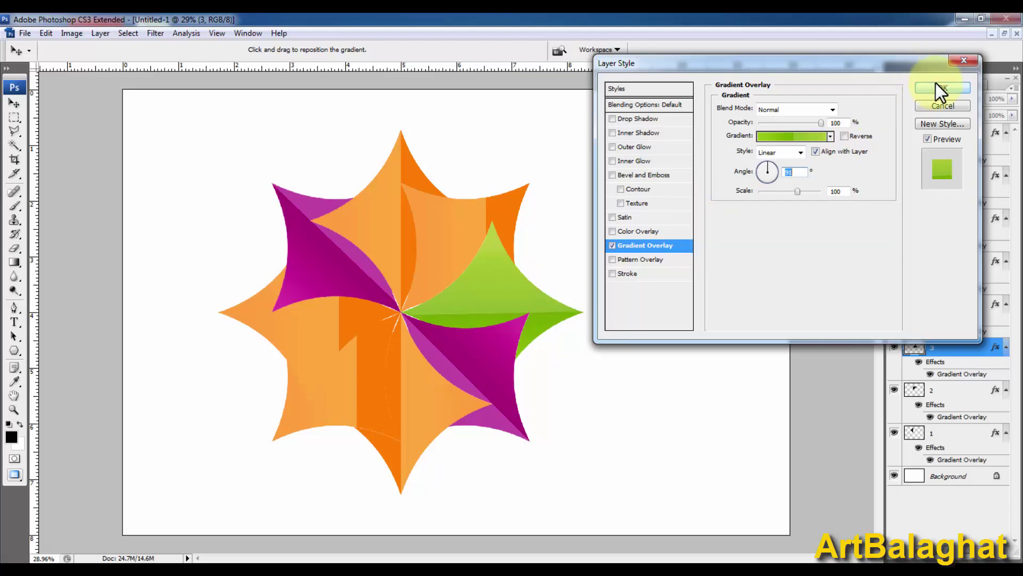
pyautogui.click(941, 88)
# Copy the right petal's green layer style and paste it onto layer 7
pyautogui.click(340, 318)
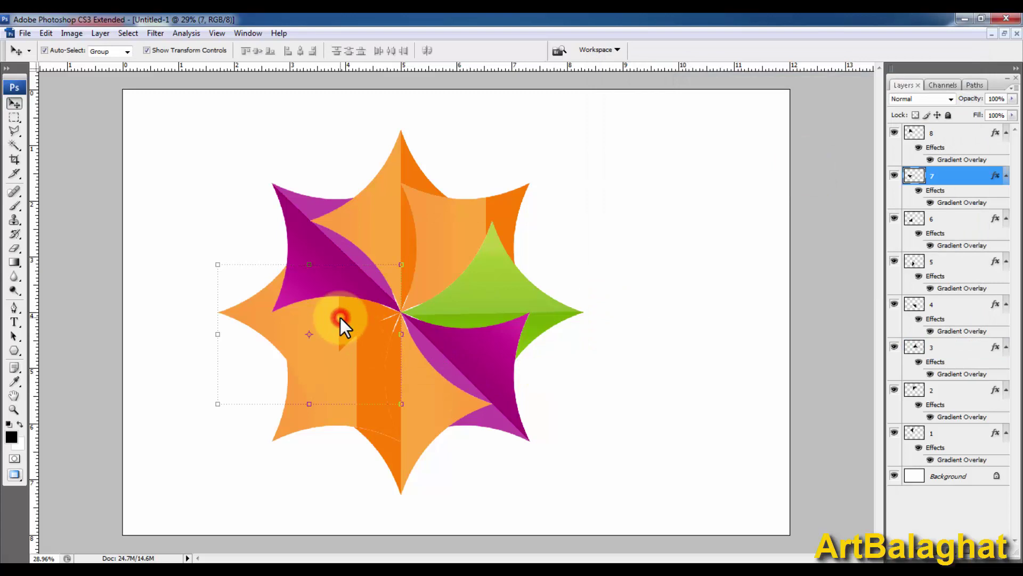
pyautogui.click(552, 299)
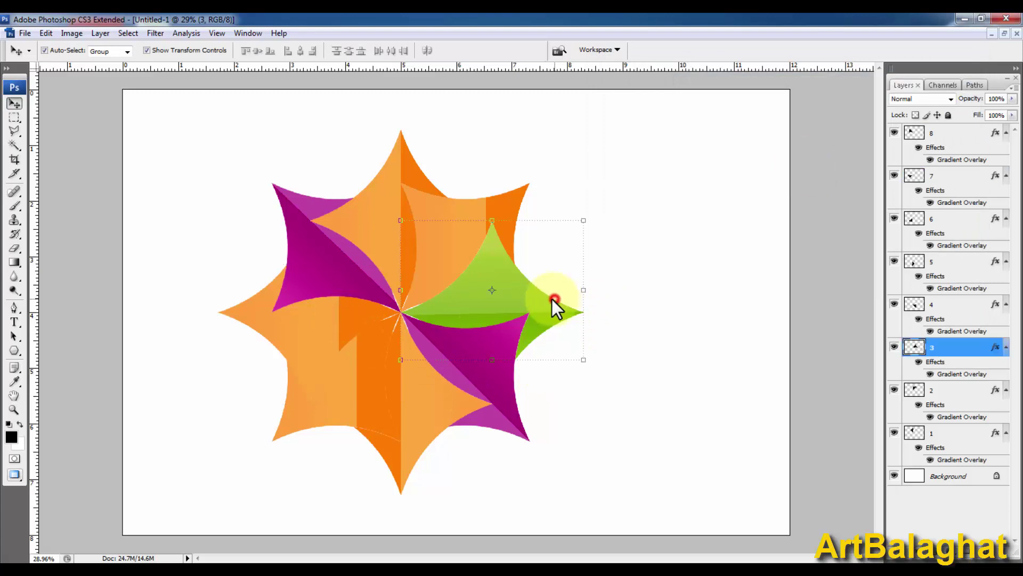
pyautogui.rightClick(986, 373)
pyautogui.click(940, 278)
pyautogui.click(317, 336)
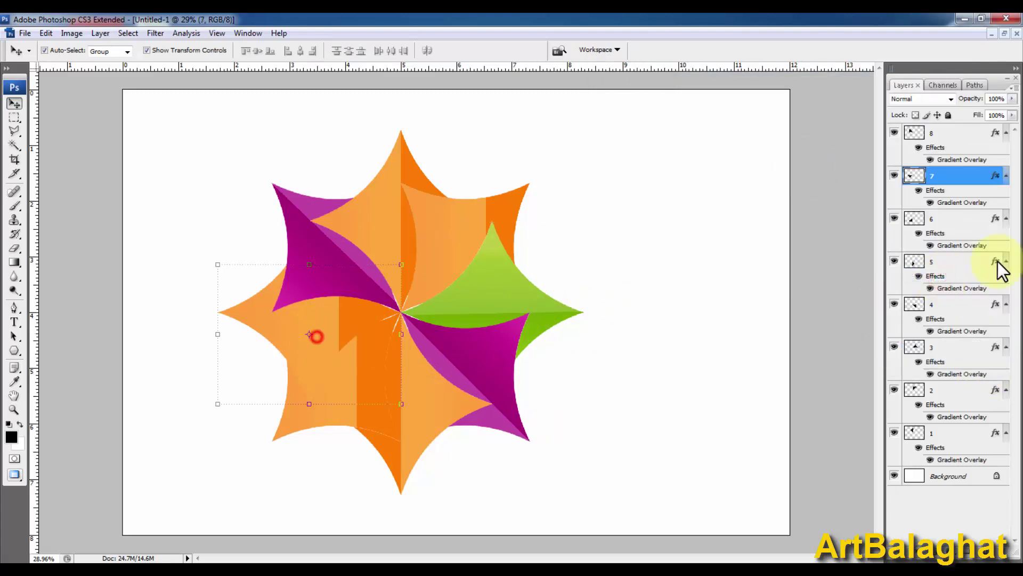
pyautogui.rightClick(952, 175)
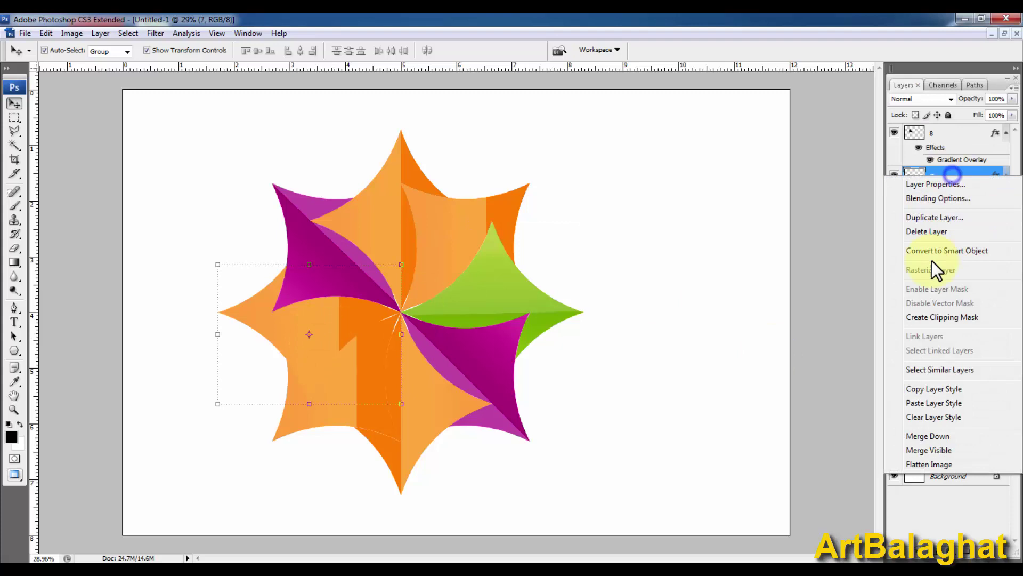
pyautogui.click(936, 400)
# Reposition the left arm's green gradient and rotate its angle to about 91
pyautogui.click(992, 201)
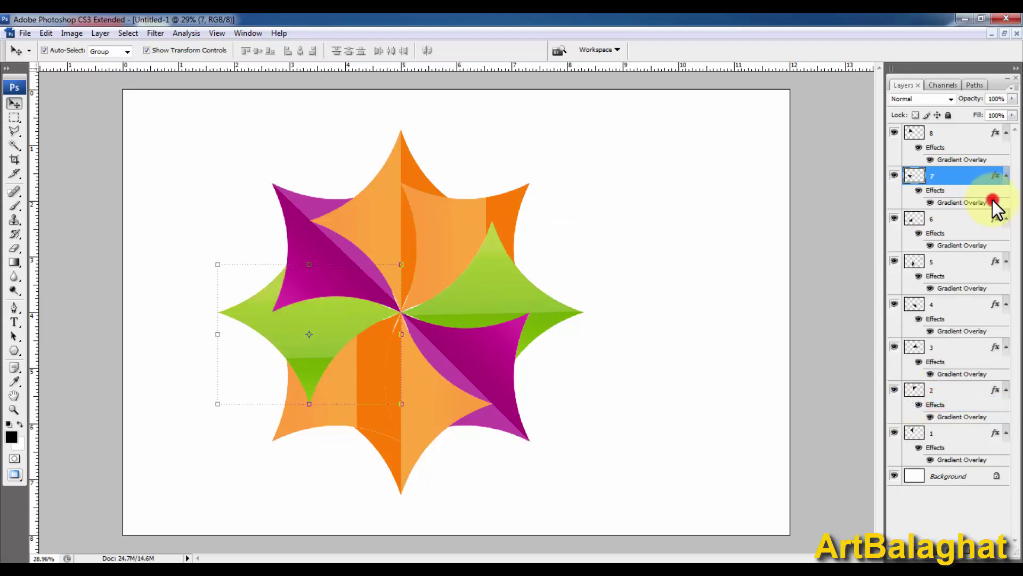
pyautogui.moveTo(328, 298); pyautogui.dragTo(318, 257)
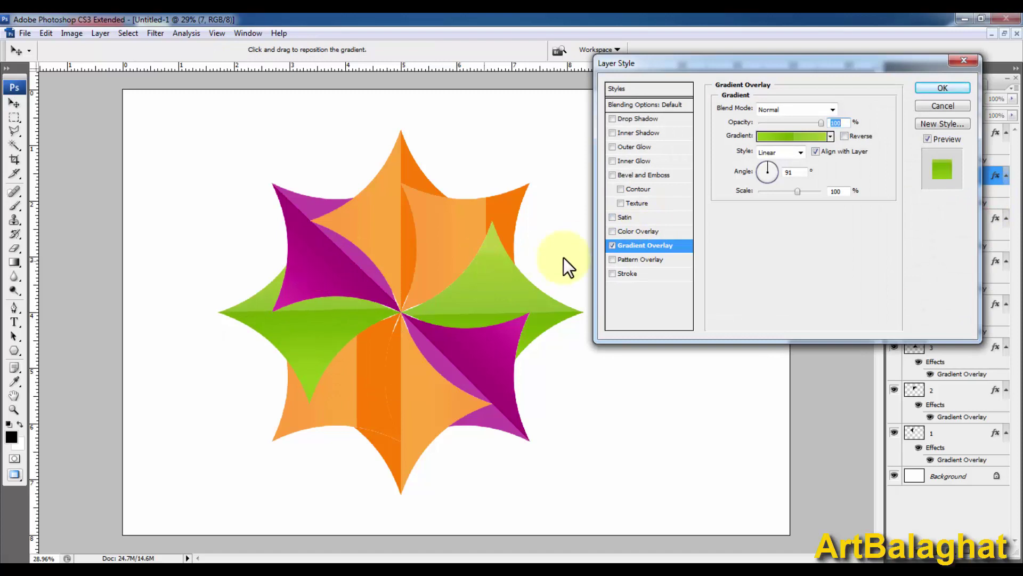
pyautogui.moveTo(769, 165); pyautogui.dragTo(777, 164)
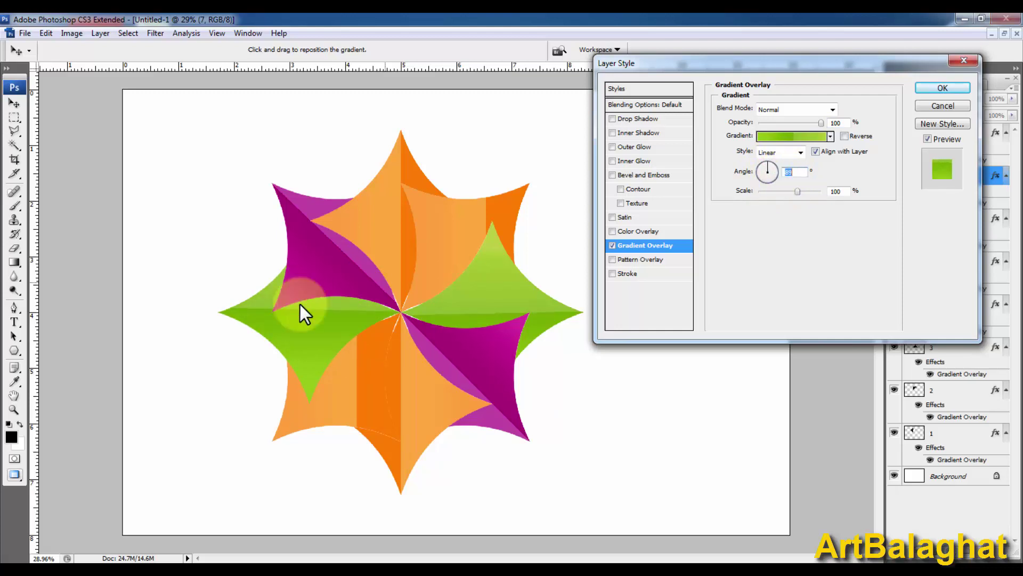
pyautogui.moveTo(194, 283); pyautogui.dragTo(493, 365)
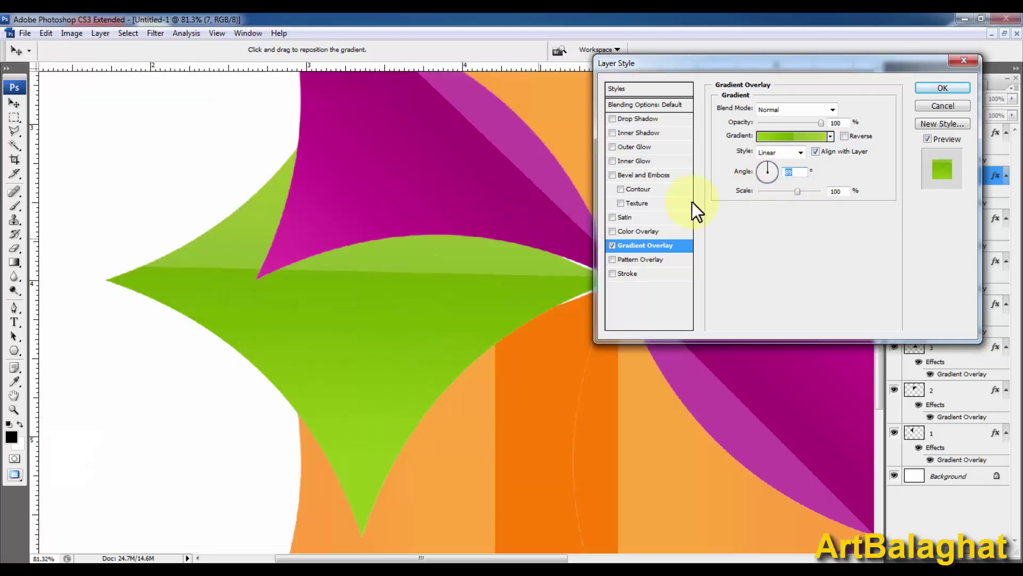
pyautogui.click(756, 168)
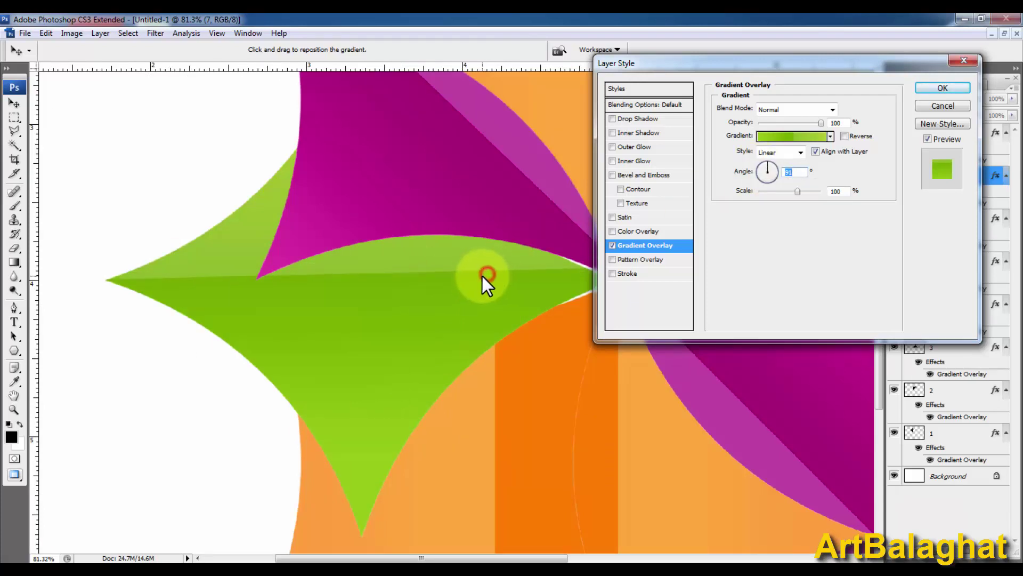
pyautogui.press('Down')
pyautogui.press('Down')
pyautogui.press('Down')
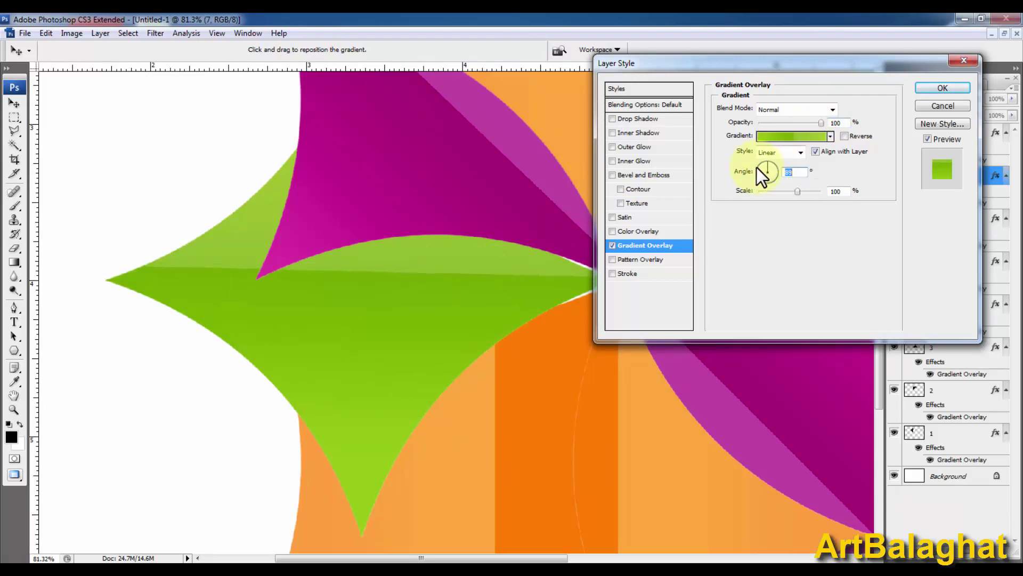
pyautogui.press('Up')
pyautogui.press('Up')
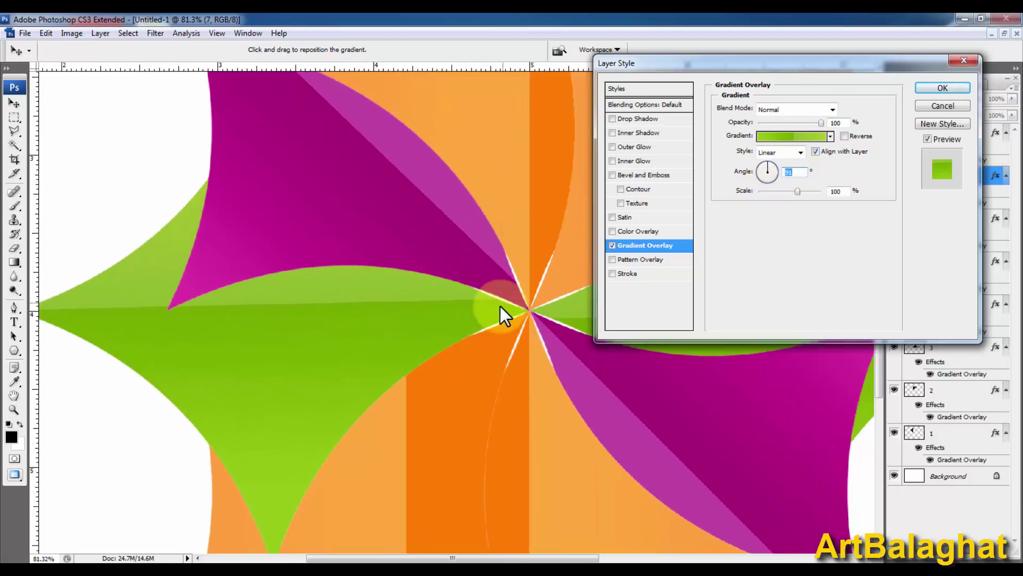
pyautogui.moveTo(500, 305)
pyautogui.mouseDown()
pyautogui.moveTo(495, 321)
pyautogui.moveTo(512, 315)
pyautogui.mouseUp()
# Level the green band at a 90-degree angle and apply the style
pyautogui.press('Down')
pyautogui.press('Down')
pyautogui.press('Down')
pyautogui.moveTo(431, 305)
pyautogui.mouseDown()
pyautogui.moveTo(481, 291)
pyautogui.moveTo(417, 292)
pyautogui.mouseUp()
pyautogui.press('Down')
pyautogui.press('Down')
pyautogui.press('Down')
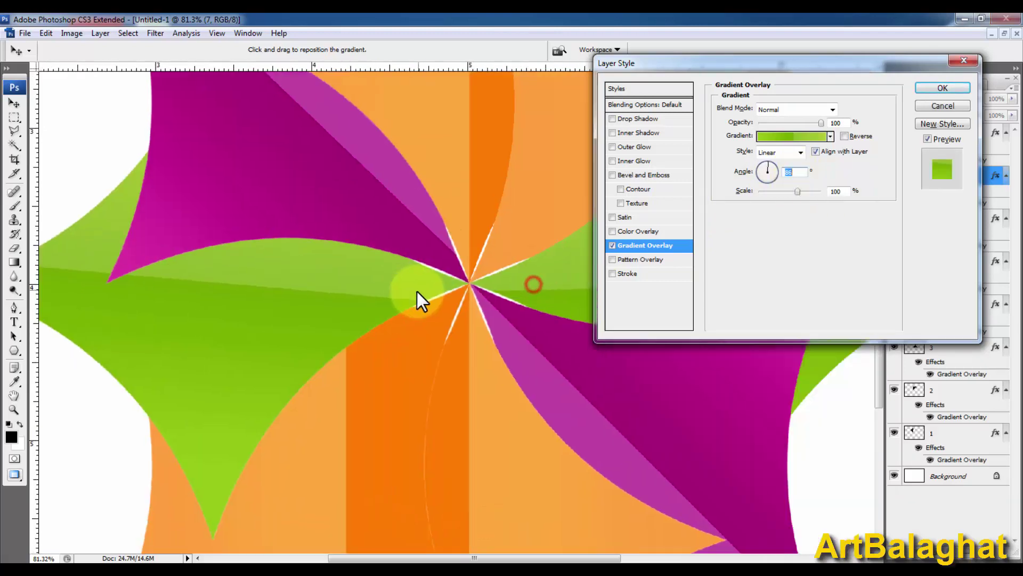
pyautogui.hotkey('ctrl', '-')
pyautogui.click(793, 171)
pyautogui.press('Up')
pyautogui.press('Up')
pyautogui.press('Up')
pyautogui.press('Up')
pyautogui.press('Up')
pyautogui.press('Down')
pyautogui.press('Down')
pyautogui.press('Down')
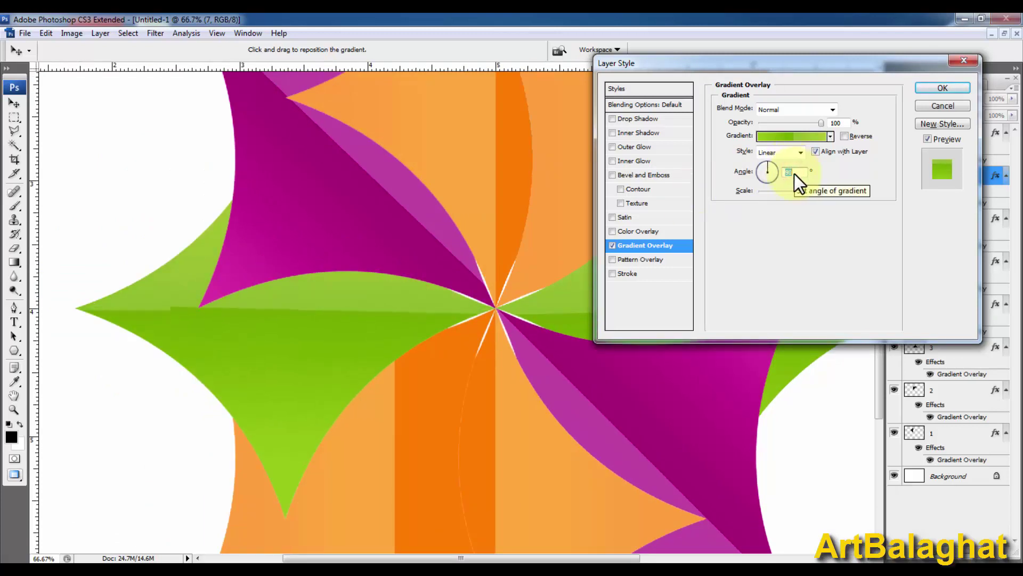
pyautogui.press('Up')
pyautogui.press('Up')
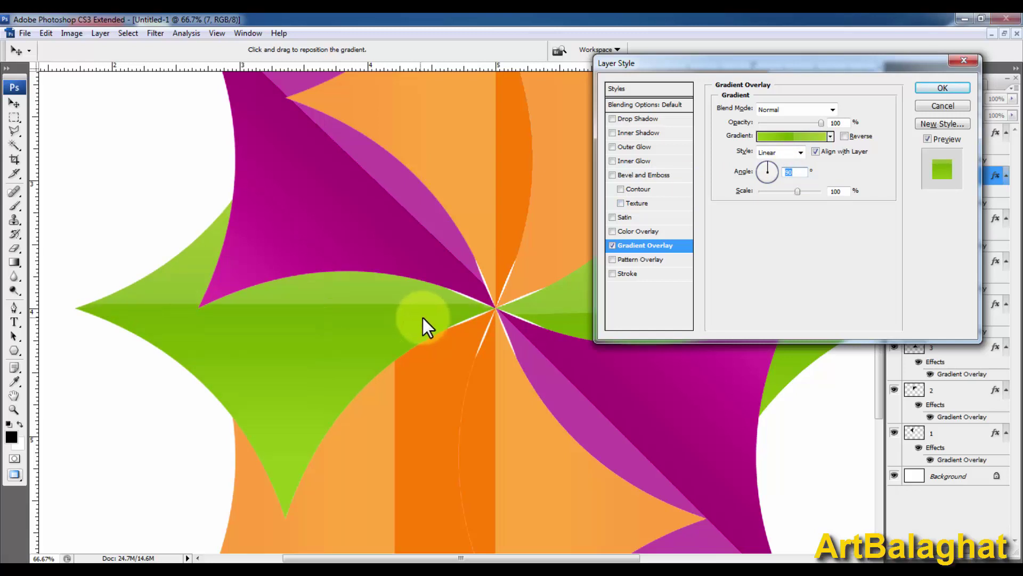
pyautogui.click(941, 88)
pyautogui.hotkey('ctrl', '0')
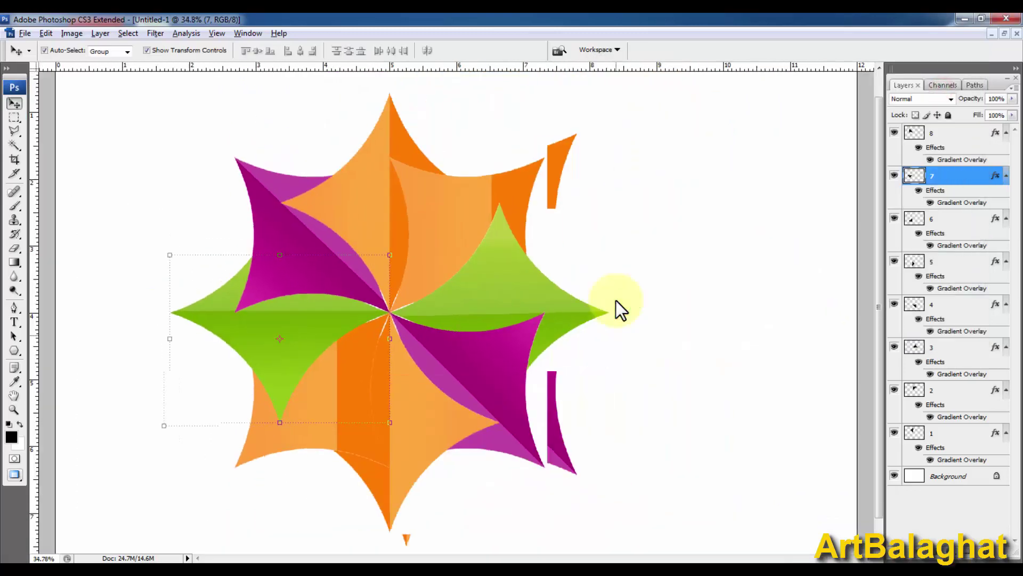
# Give layer 6's gradient overlay a light-blue gradient preset
pyautogui.click(334, 375)
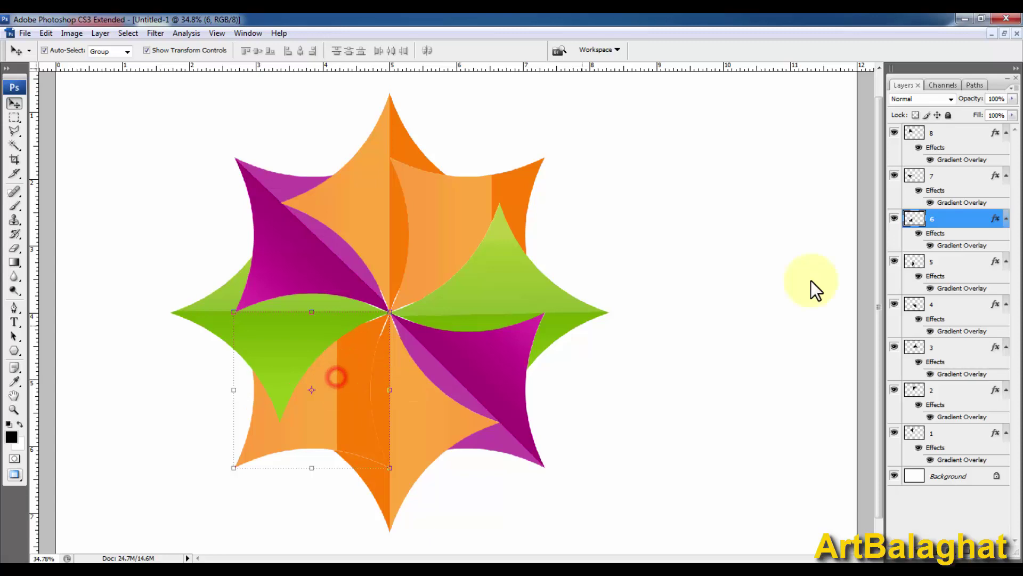
pyautogui.doubleClick(998, 246)
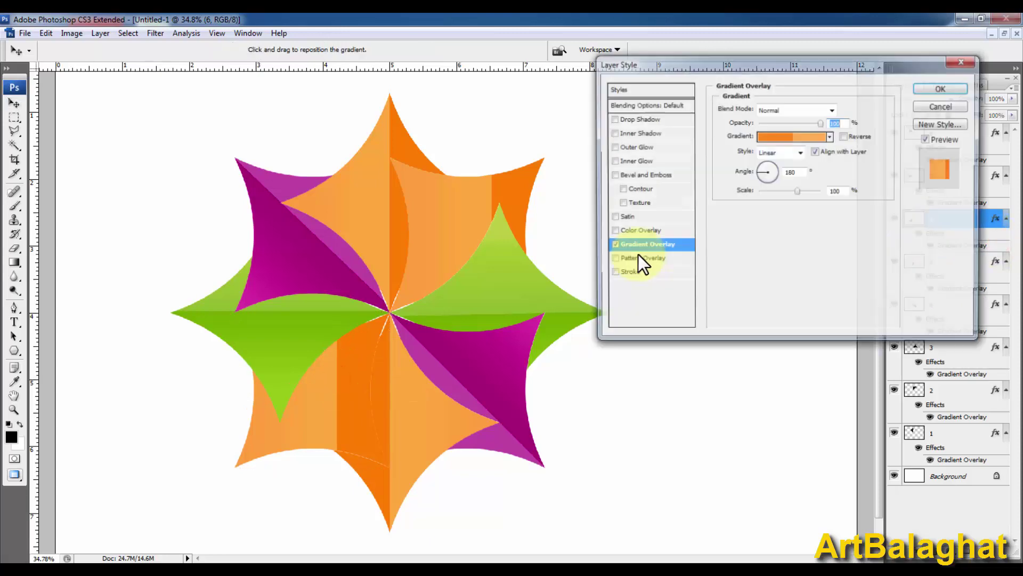
pyautogui.click(830, 137)
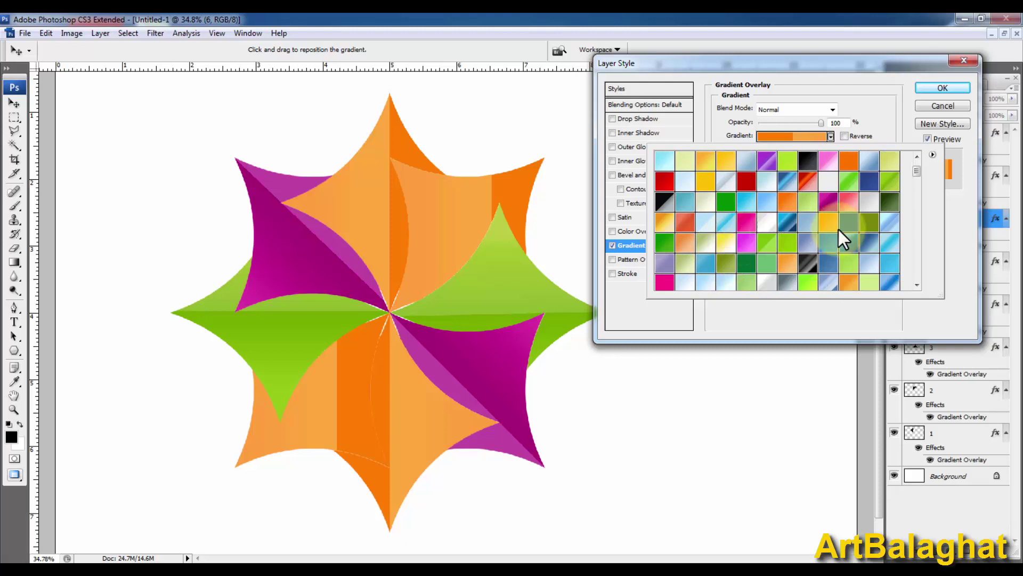
pyautogui.scroll(-1, 839, 229)
pyautogui.scroll(-1, 829, 220)
pyautogui.scroll(-2, 830, 220)
pyautogui.scroll(-1, 829, 219)
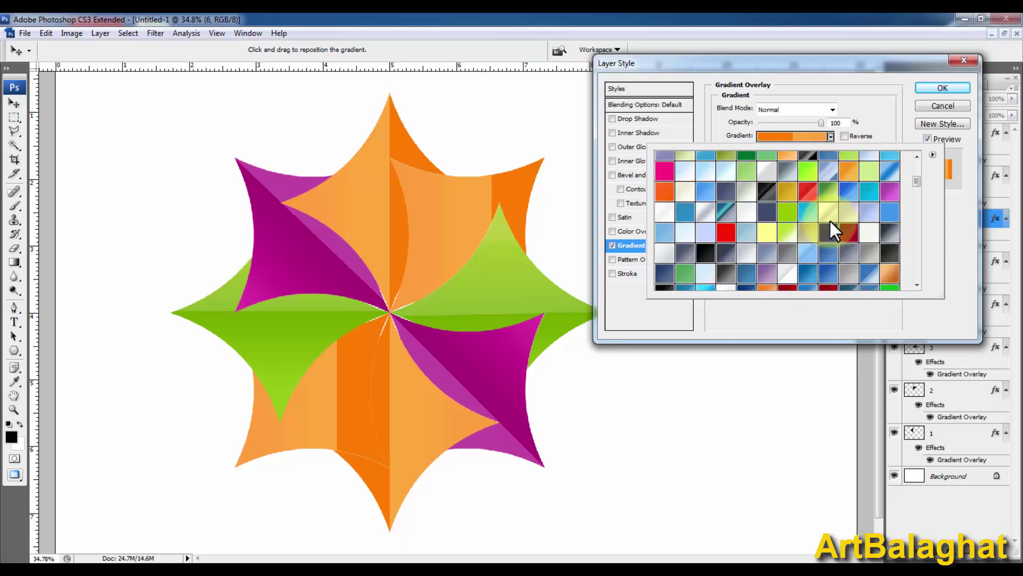
pyautogui.click(811, 253)
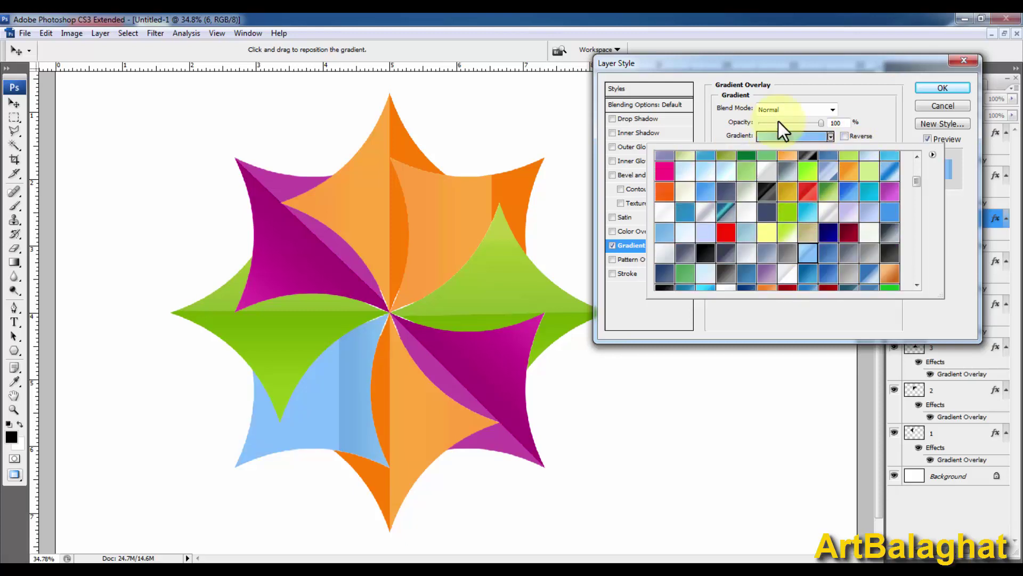
pyautogui.click(729, 132)
# Angle the light-blue gradient to 134 degrees and shift its shading on the piece
pyautogui.moveTo(751, 169); pyautogui.dragTo(760, 170)
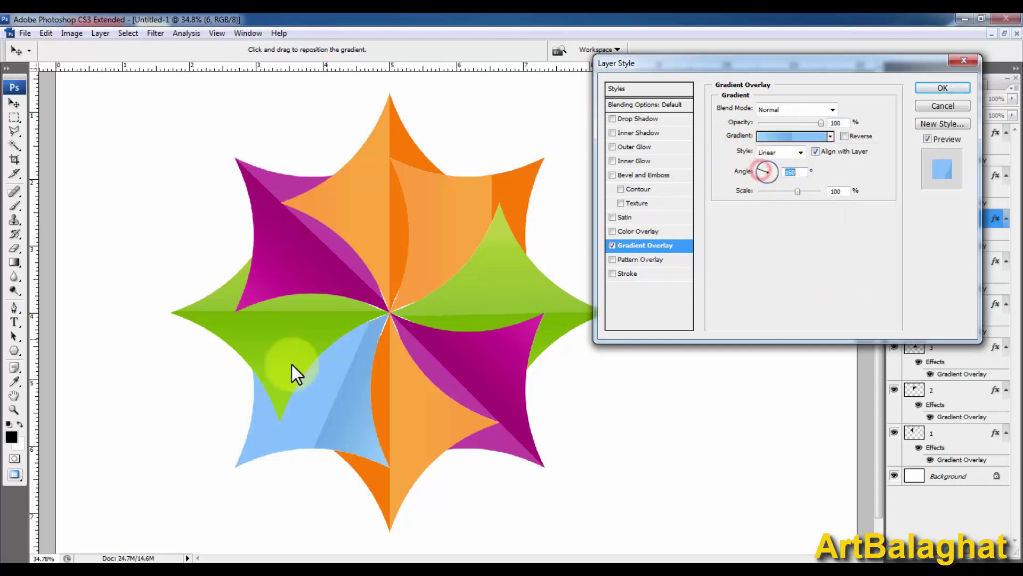
pyautogui.moveTo(292, 363); pyautogui.dragTo(304, 380)
pyautogui.press('Down')
pyautogui.press('Down')
pyautogui.press('Down')
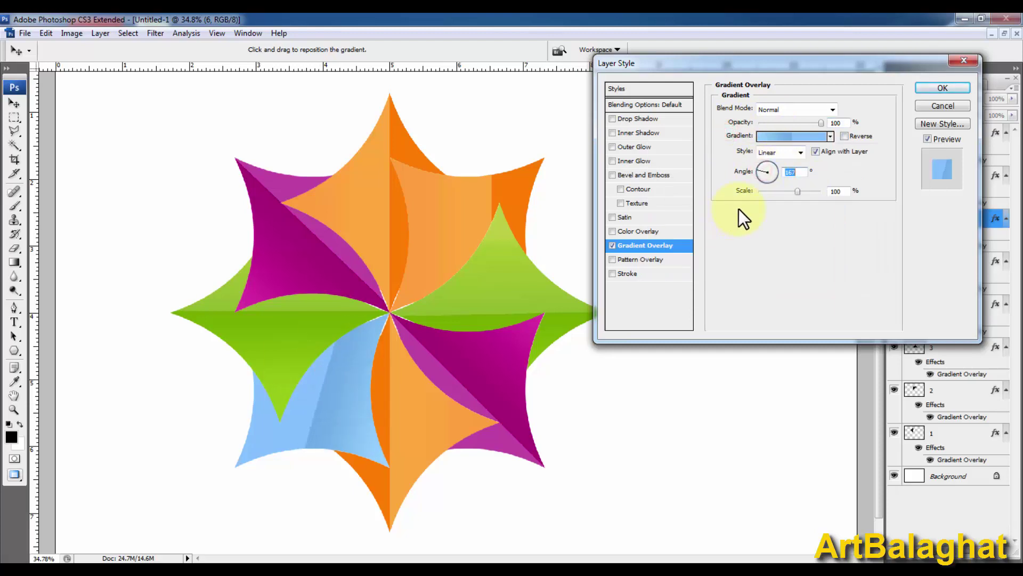
pyautogui.press('Down')
pyautogui.press('Down')
pyautogui.press('Down')
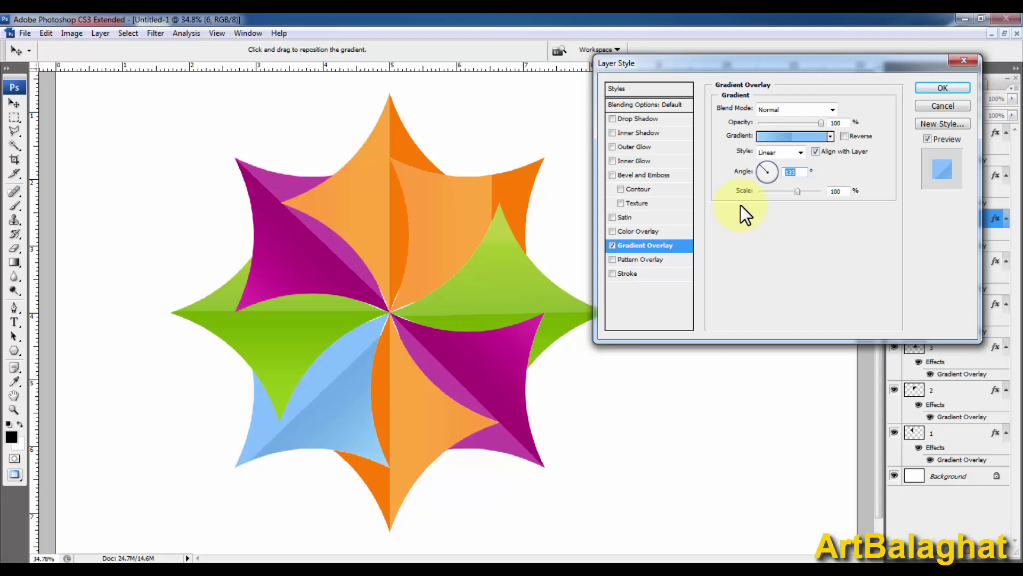
pyautogui.moveTo(397, 368); pyautogui.dragTo(386, 374)
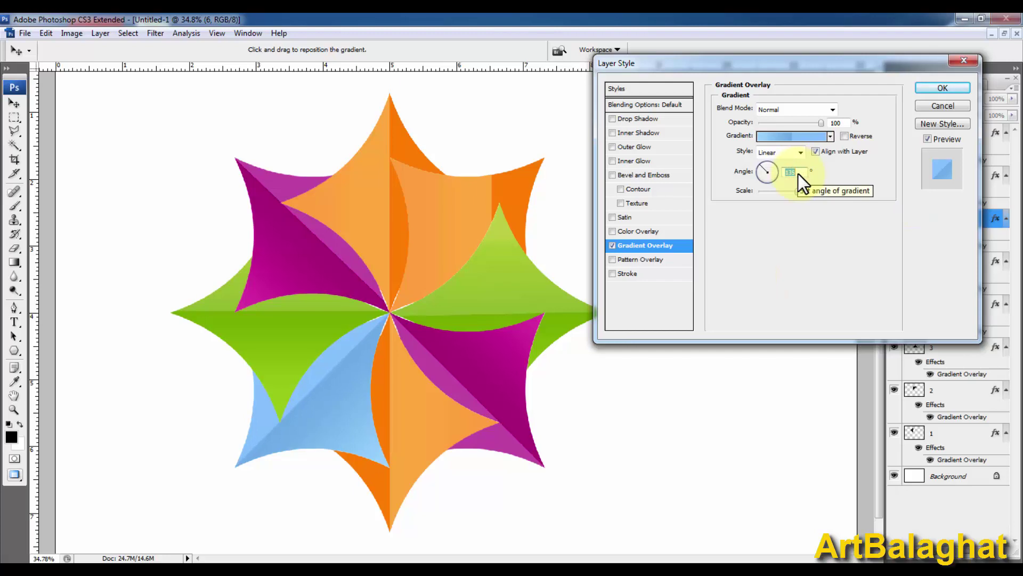
# Apply the light-blue overlay and copy layer 6's style onto the upper-right piece
pyautogui.click(950, 91)
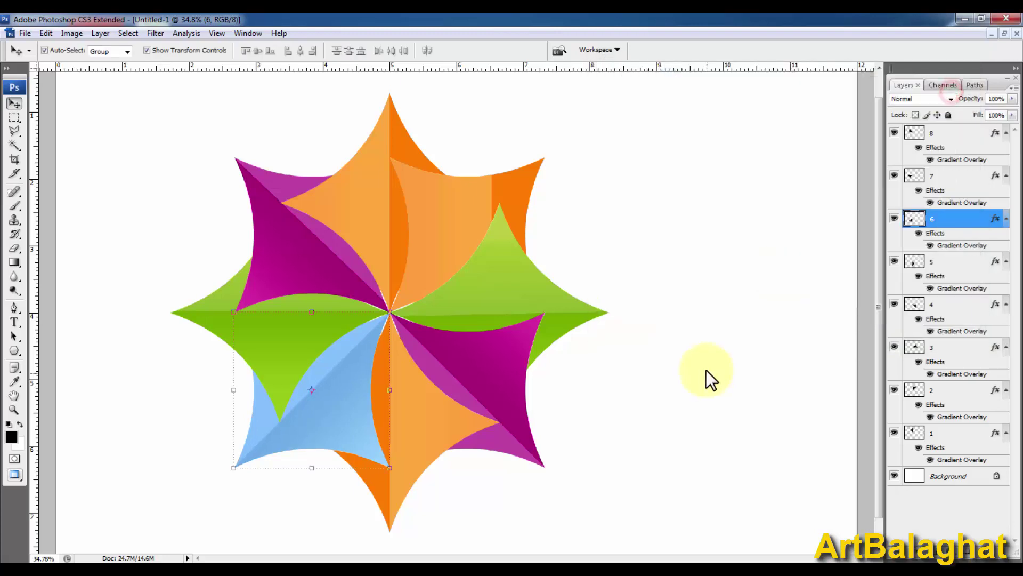
pyautogui.rightClick(975, 222)
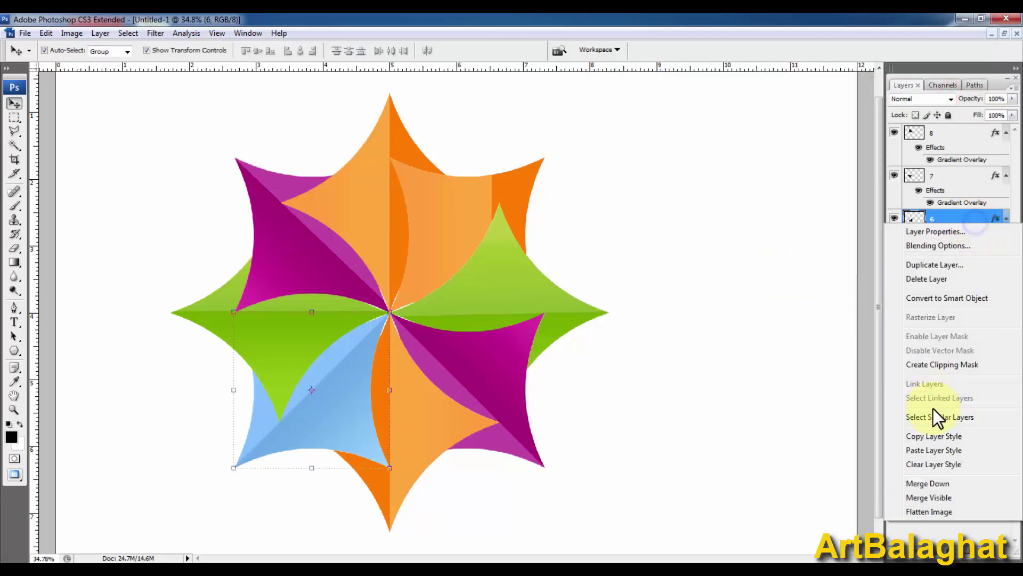
pyautogui.click(932, 436)
pyautogui.click(426, 245)
pyautogui.rightClick(948, 389)
pyautogui.click(934, 315)
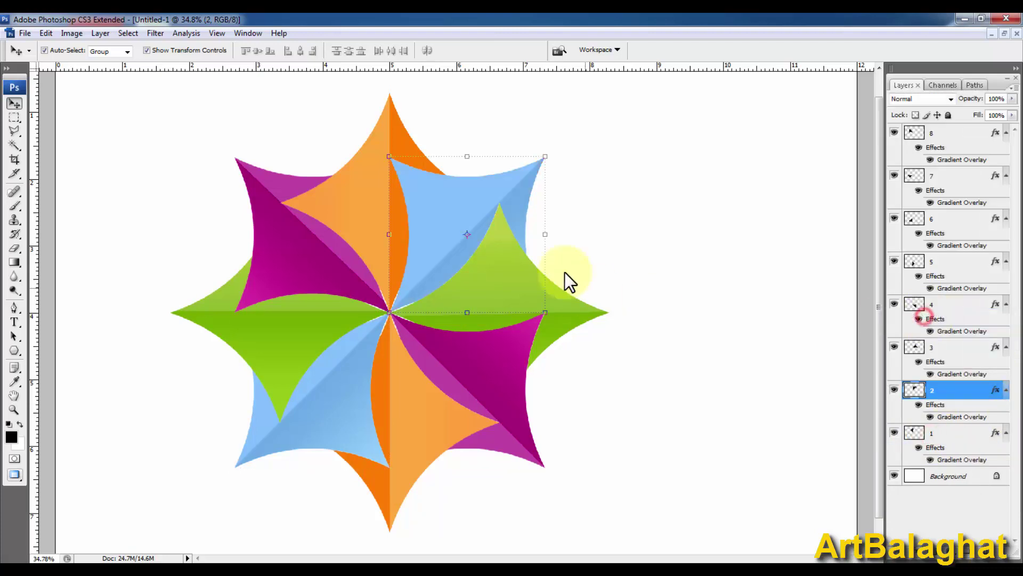
# Clear the layer selection and scroll through the Layers panel
pyautogui.click(619, 162)
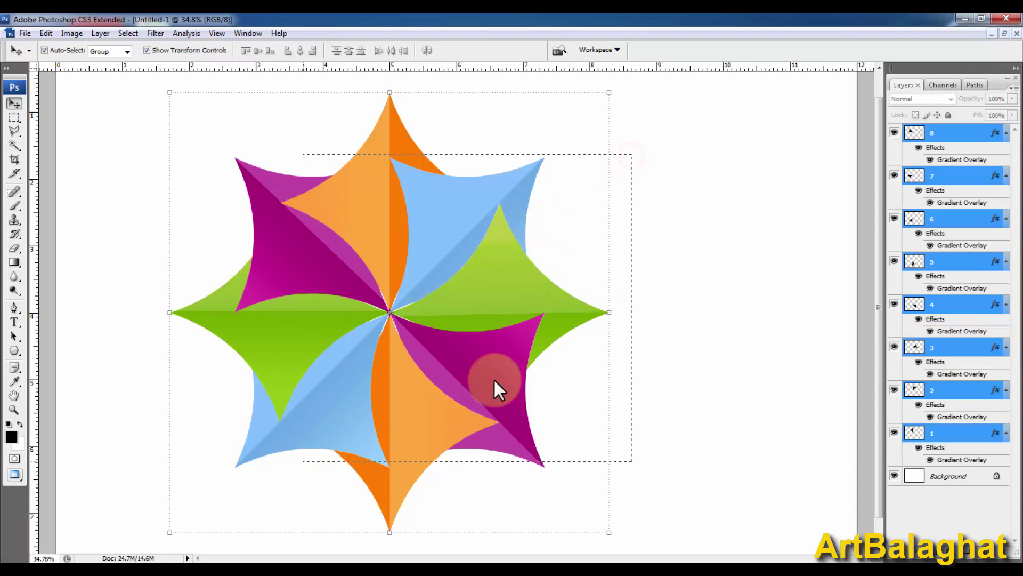
pyautogui.moveTo(612, 192); pyautogui.dragTo(680, 308)
pyautogui.scroll(-2, 680, 308)
pyautogui.scroll(-2, 467, 295)
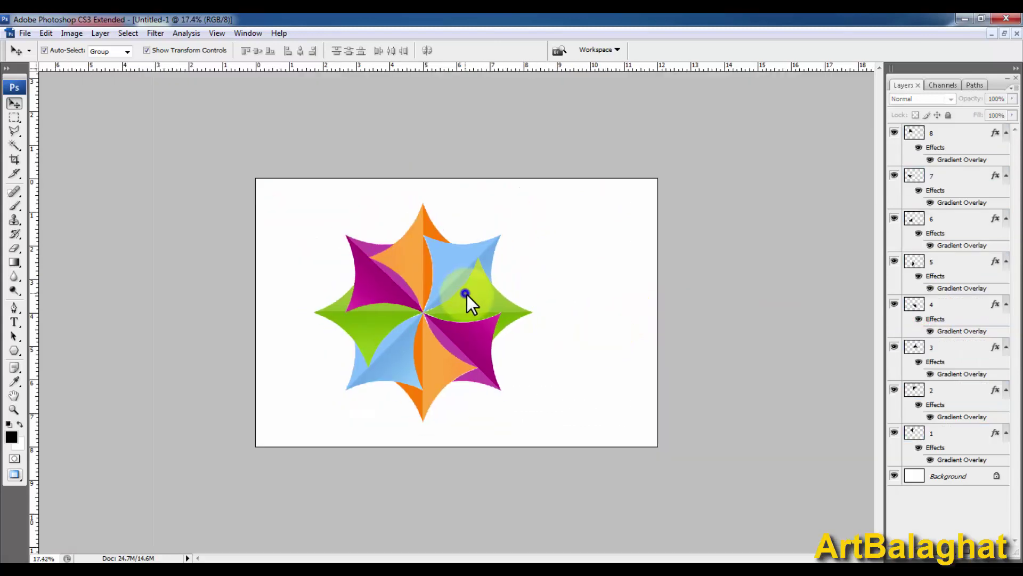
pyautogui.scroll(1, 511, 294)
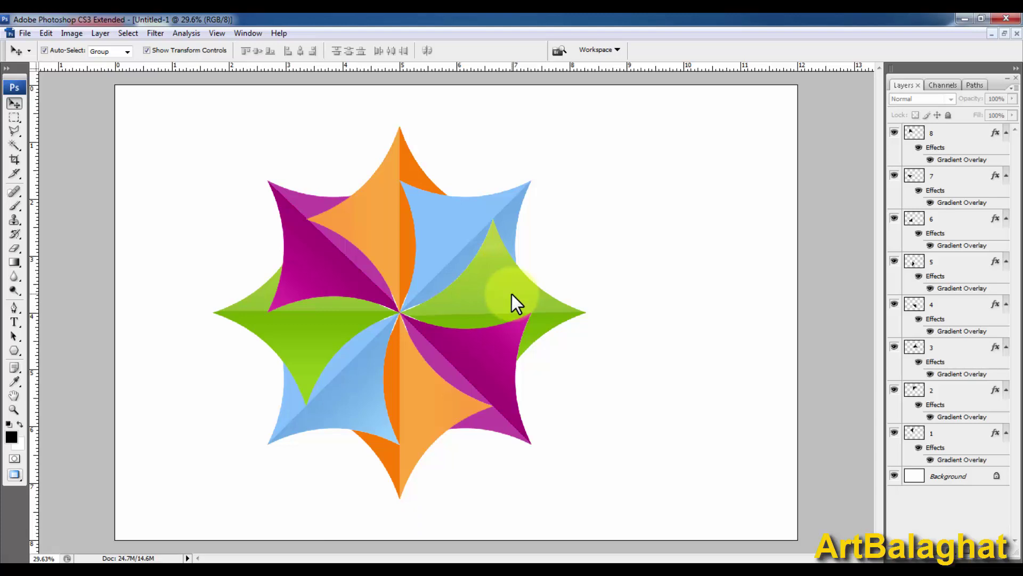
# Collapse the effects lists of layers 8 through 1
pyautogui.click(282, 258)
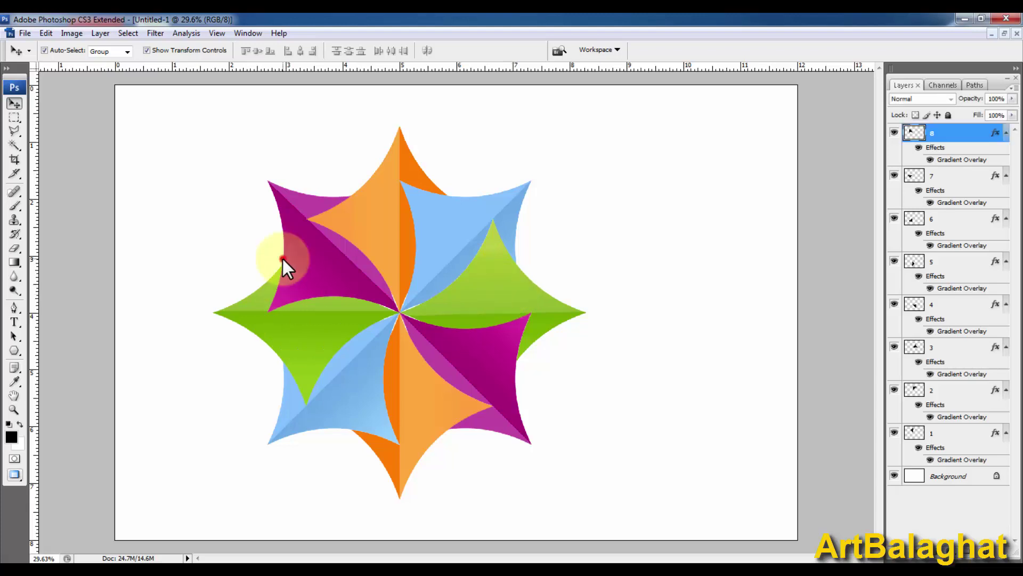
pyautogui.click(1006, 133)
pyautogui.click(1006, 151)
pyautogui.click(1006, 170)
pyautogui.click(1006, 188)
pyautogui.click(1006, 207)
pyautogui.click(1006, 226)
pyautogui.click(1006, 244)
pyautogui.click(1006, 262)
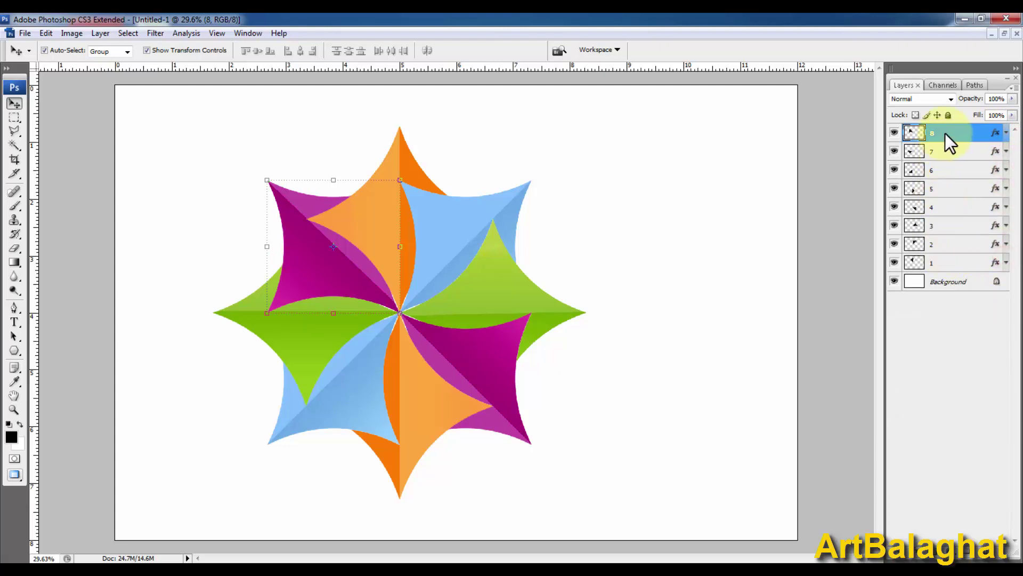
# Select layer 2 and bring up the New Layer dialog with Ctrl+Shift+N
pyautogui.click(102, 33)
pyautogui.moveTo(107, 47)
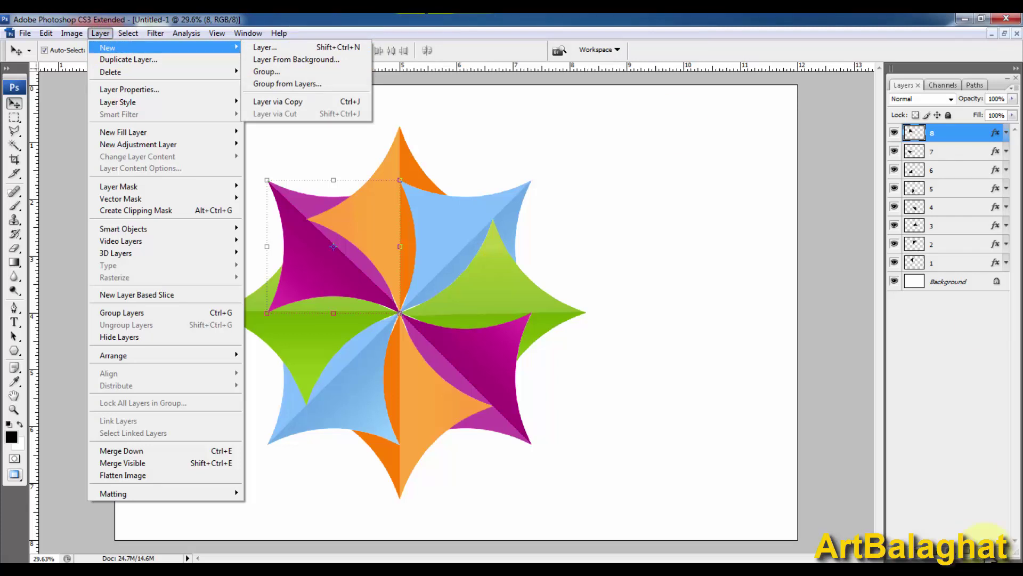
pyautogui.press('Escape')
pyautogui.click(954, 244)
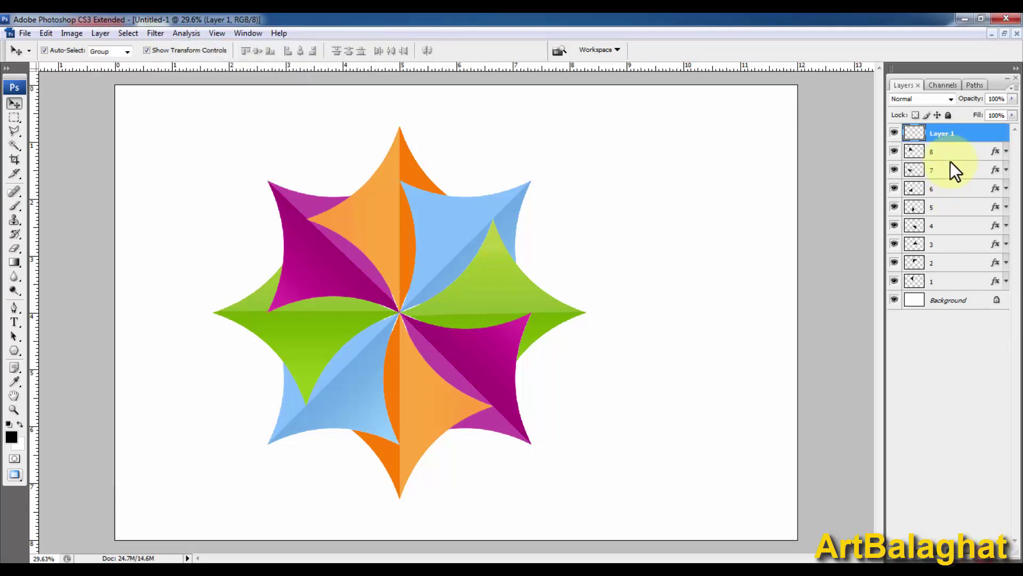
pyautogui.hotkey('ctrl', 'shift', 'n')
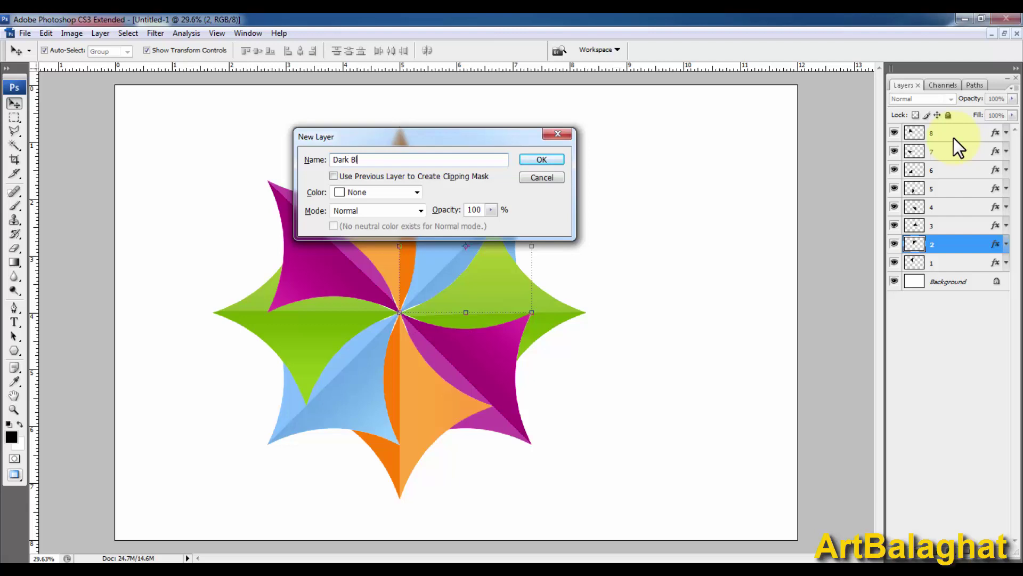
# Create the Dark Bleck layer and drag it above layer 8 to the top of the stack
pyautogui.press('Return')
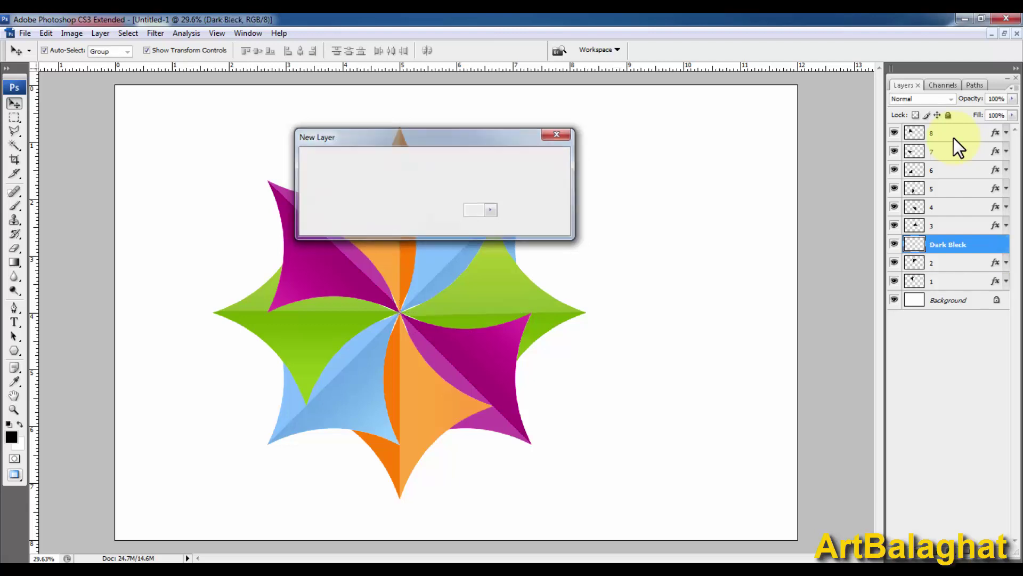
pyautogui.moveTo(957, 244); pyautogui.dragTo(946, 122)
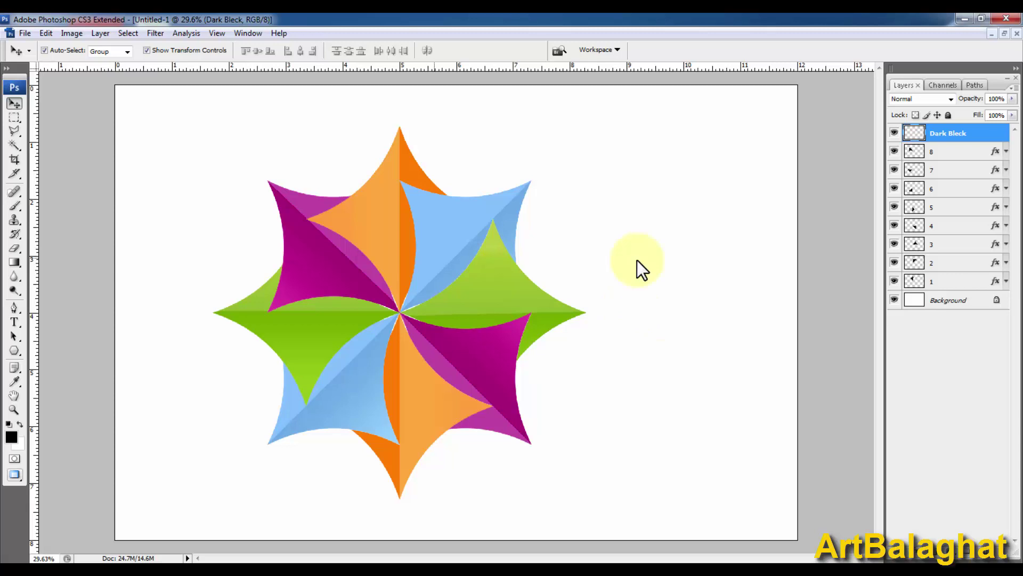
# Load the top orange petal's selection and brush soft black shading along its left edges
pyautogui.keyDown('ctrl'); pyautogui.click(914, 279); pyautogui.keyUp('ctrl')
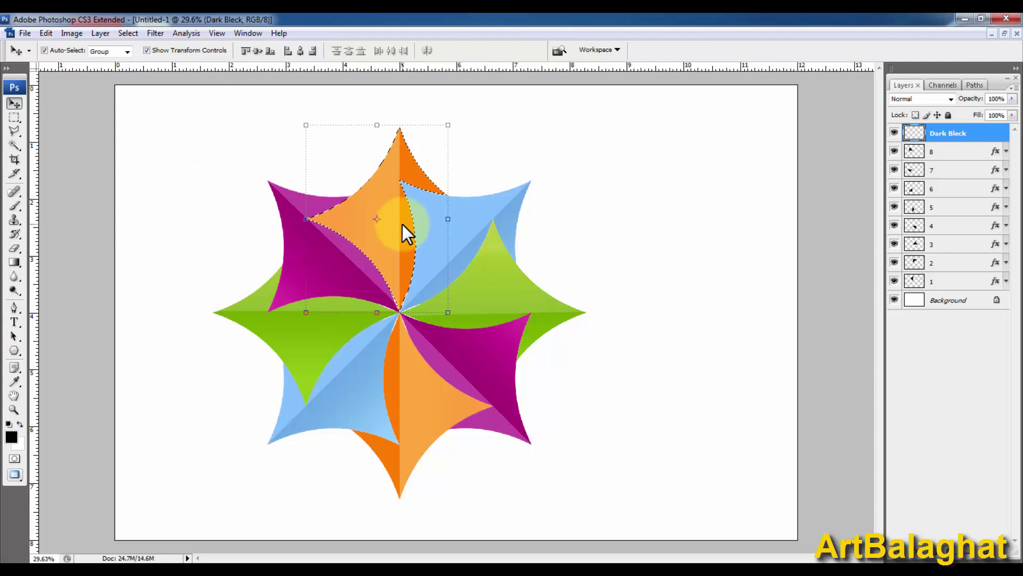
pyautogui.press('b')
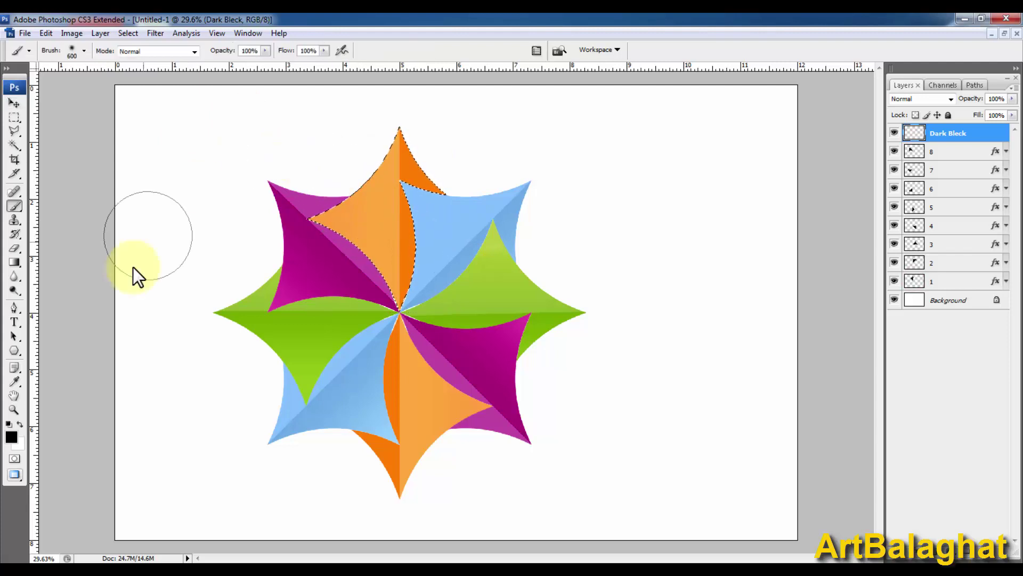
pyautogui.click(324, 161)
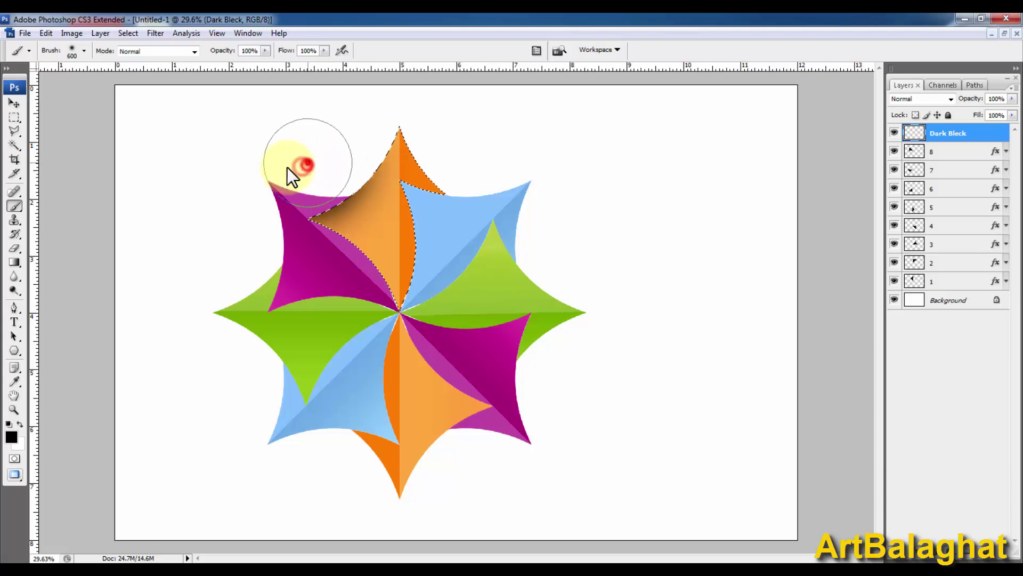
pyautogui.click(302, 270)
pyautogui.click(315, 272)
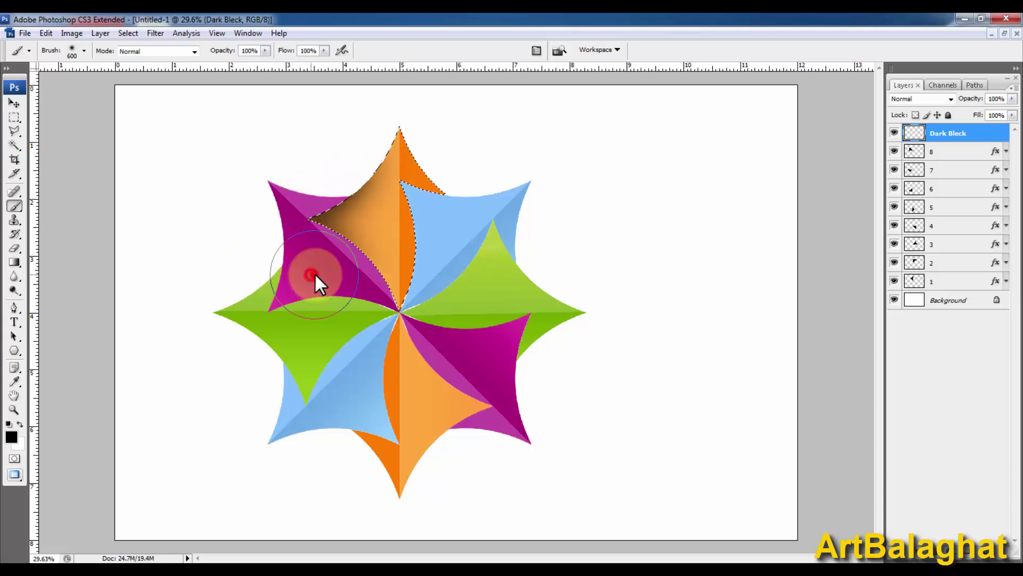
# Load the top-right blue petal's selection and darken its top and left edges
pyautogui.keyDown('ctrl'); pyautogui.click(915, 263); pyautogui.keyUp('ctrl')
pyautogui.click(363, 219)
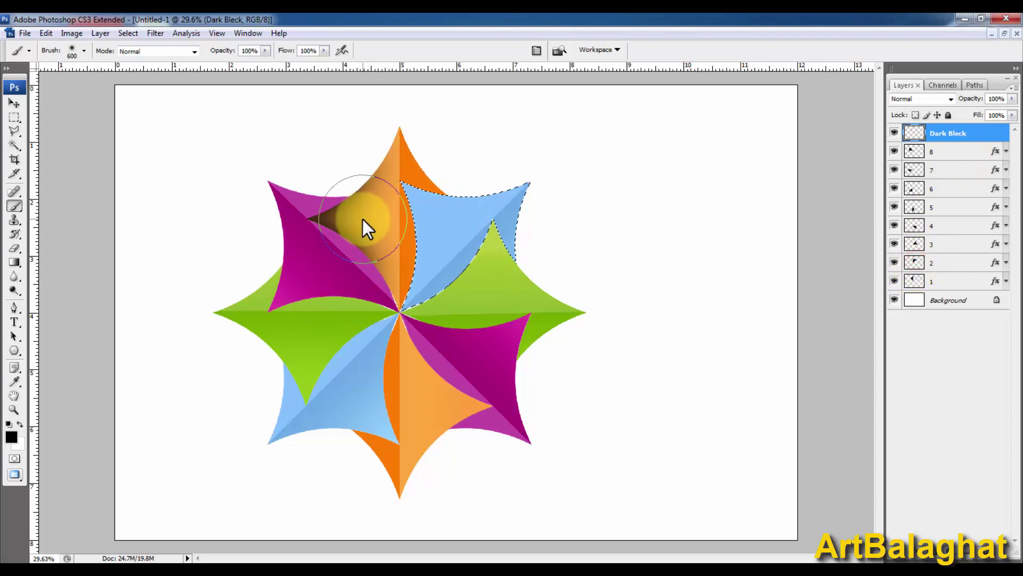
pyautogui.click(365, 226)
pyautogui.click(345, 171)
pyautogui.click(442, 143)
pyautogui.click(388, 135)
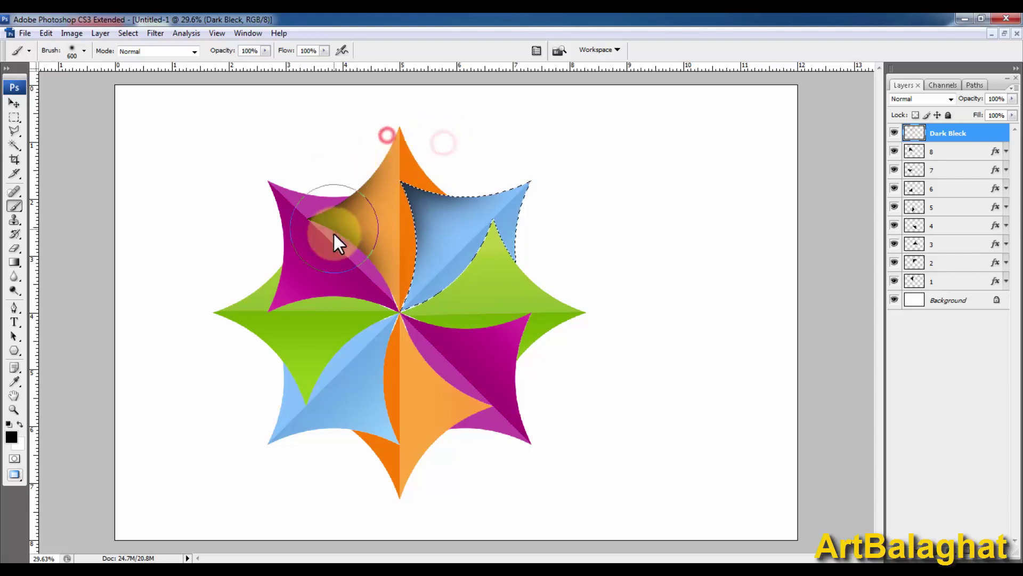
pyautogui.click(356, 241)
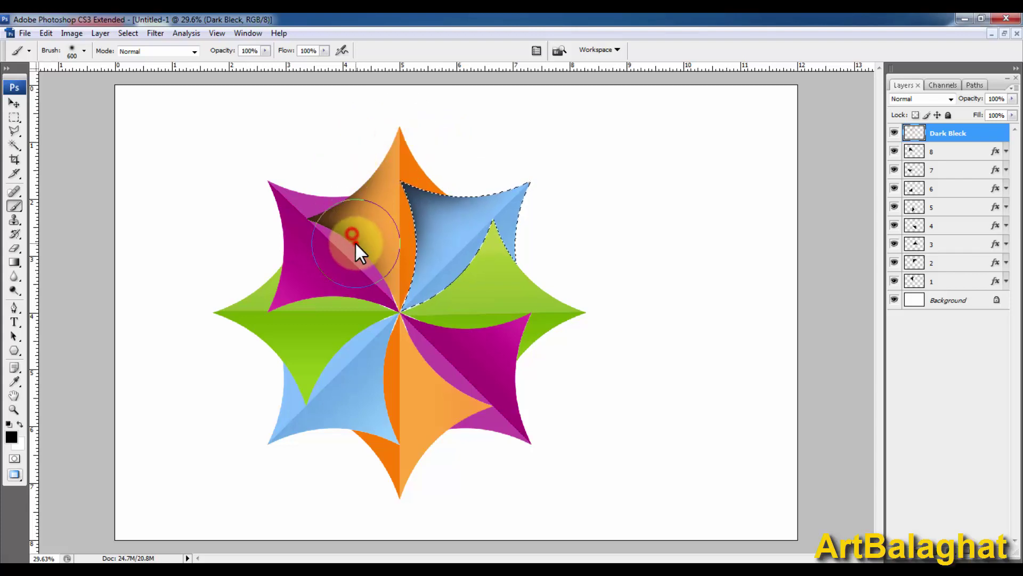
# Load the right green petal's selection and shade its top edge
pyautogui.keyDown('ctrl'); pyautogui.click(915, 242); pyautogui.keyUp('ctrl')
pyautogui.click(446, 222)
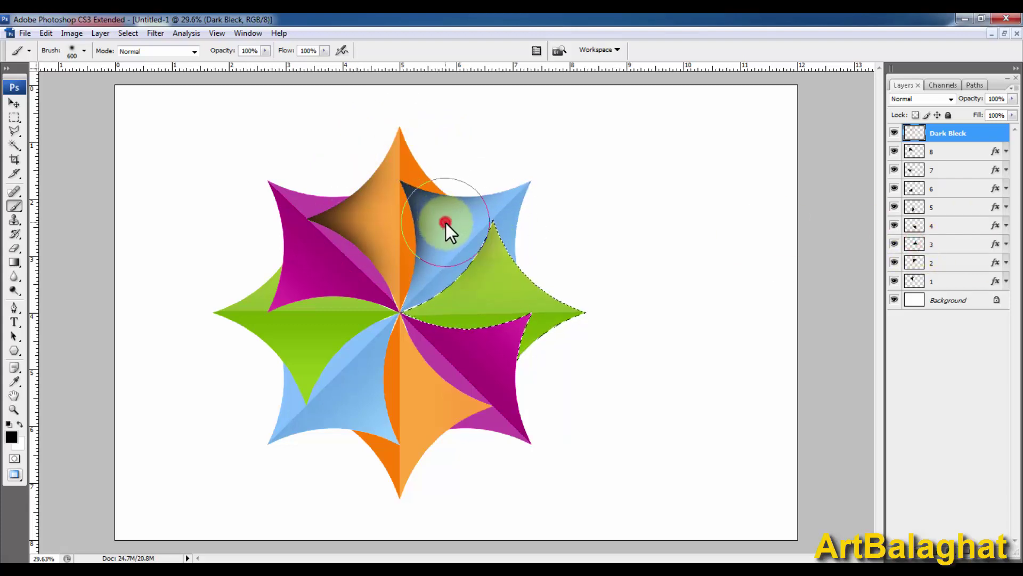
pyautogui.click(542, 214)
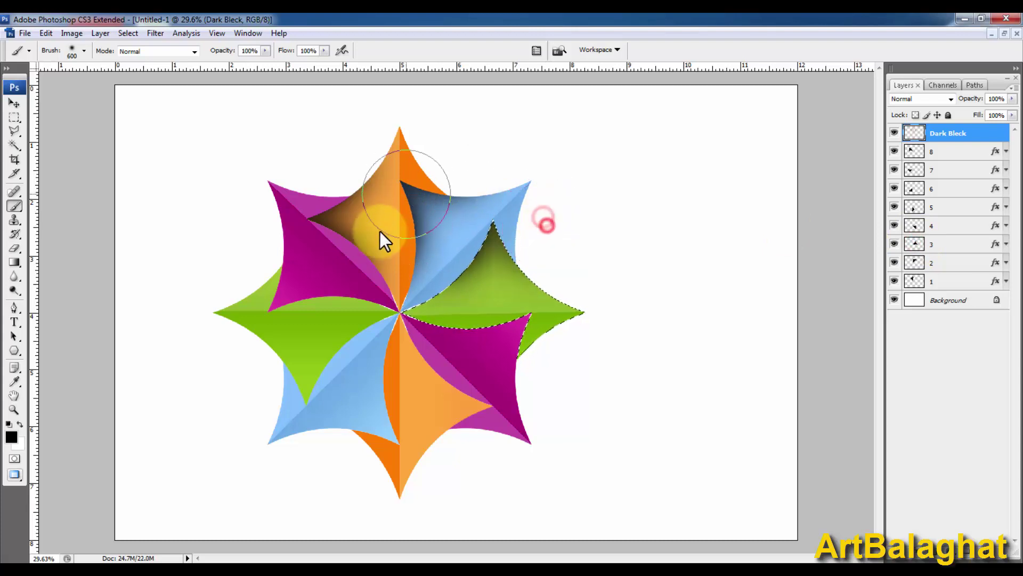
pyautogui.click(411, 247)
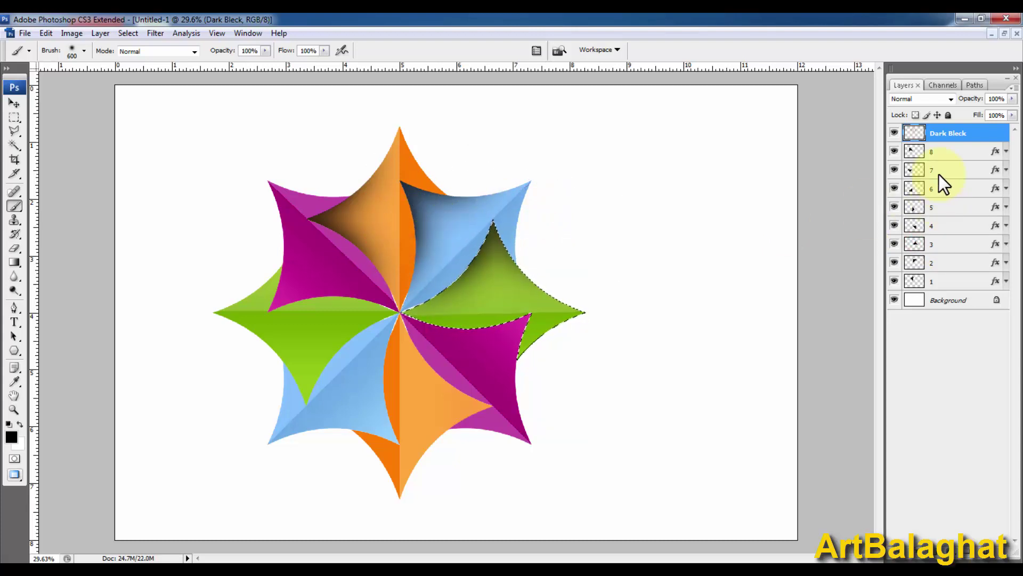
# Load the lower-right magenta petal's selection and darken its top edge and corner
pyautogui.keyDown('ctrl'); pyautogui.click(915, 225); pyautogui.keyUp('ctrl')
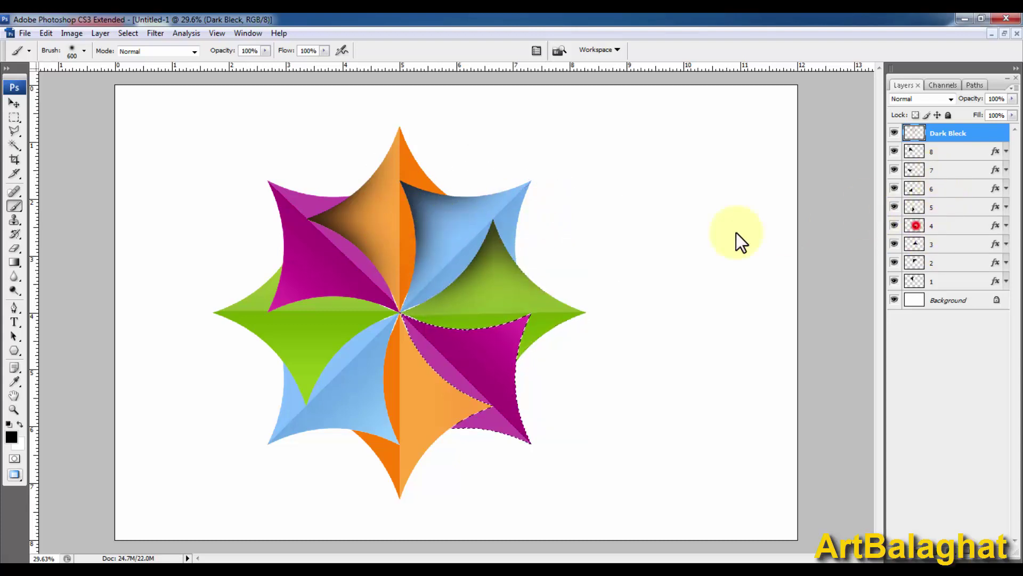
pyautogui.click(480, 284)
pyautogui.click(563, 331)
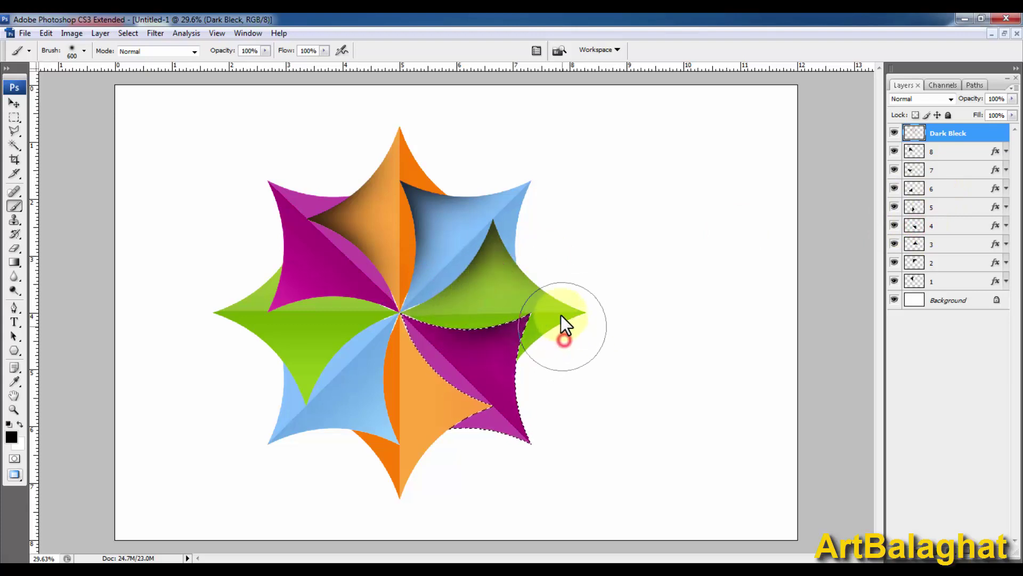
pyautogui.click(543, 281)
pyautogui.click(459, 259)
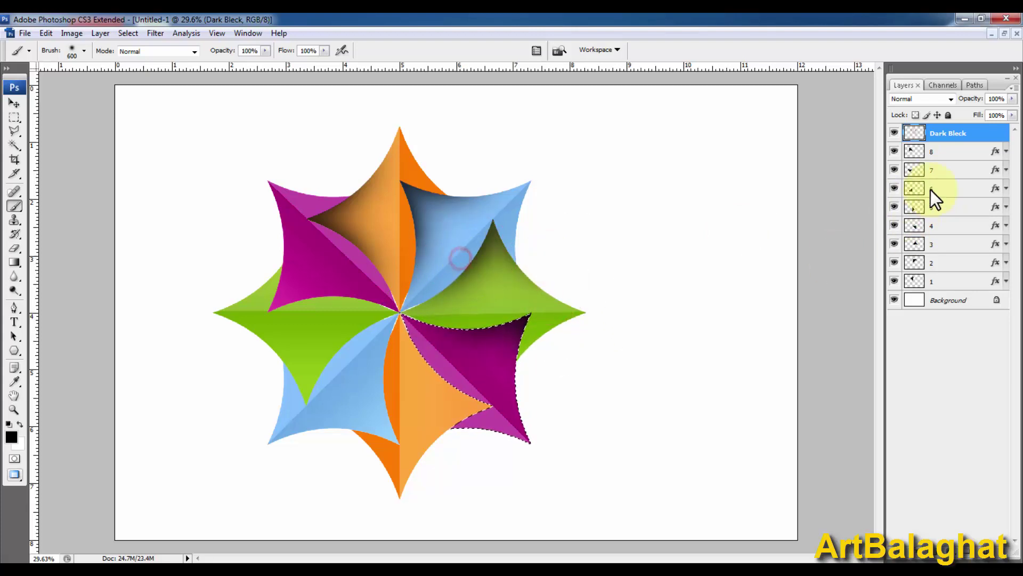
# Load the bottom orange petal's selection and shade it beside the magenta edge
pyautogui.keyDown('ctrl'); pyautogui.click(913, 208); pyautogui.keyUp('ctrl')
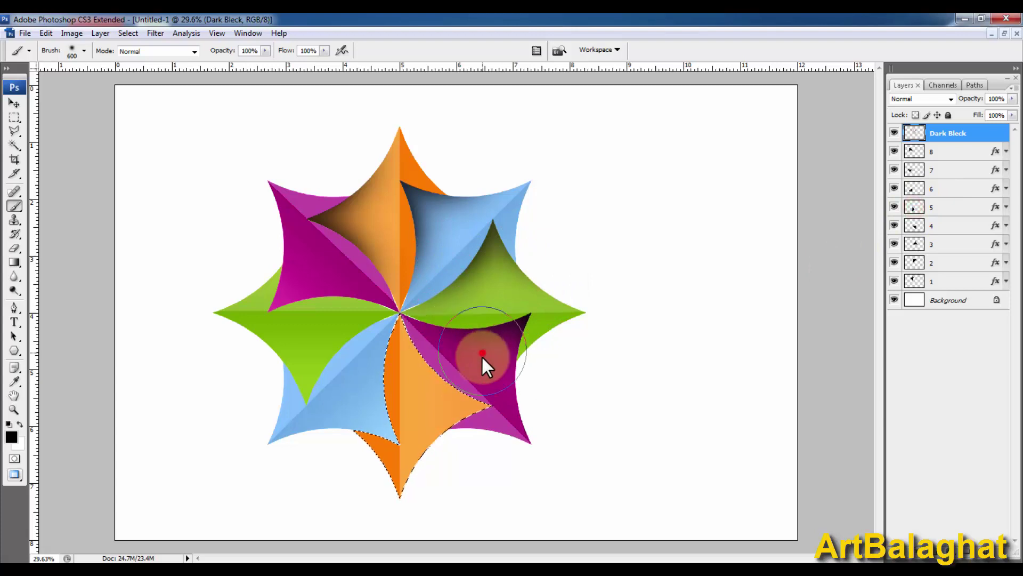
pyautogui.click(481, 355)
pyautogui.click(522, 399)
pyautogui.click(490, 463)
pyautogui.click(479, 327)
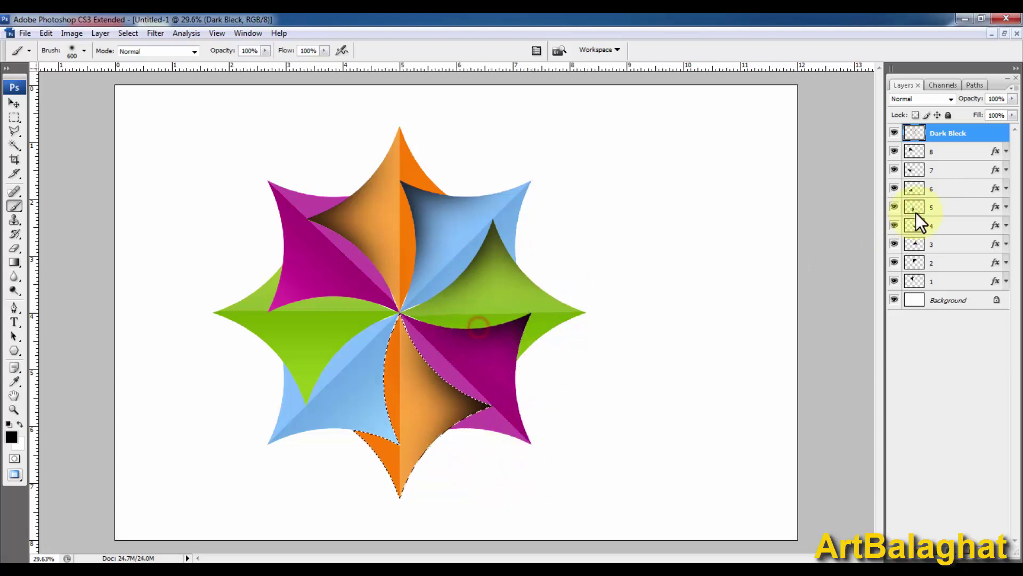
# Load the lower-left blue petal's selection and paint shading down its orange-side edge
pyautogui.keyDown('ctrl'); pyautogui.click(915, 187); pyautogui.keyUp('ctrl')
pyautogui.keyDown('ctrl'); pyautogui.click(912, 169); pyautogui.keyUp('ctrl')
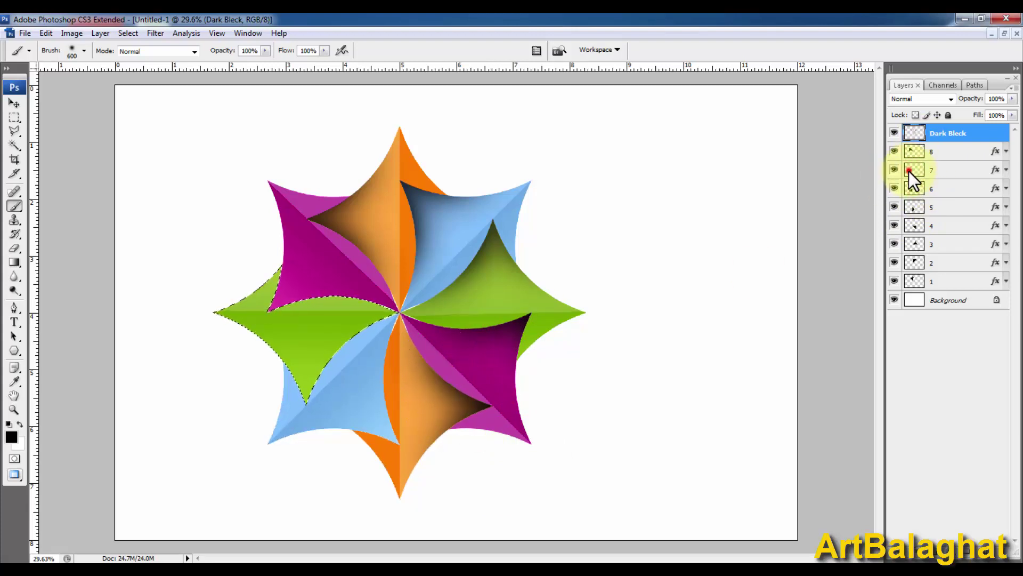
pyautogui.keyDown('ctrl'); pyautogui.click(912, 187); pyautogui.keyUp('ctrl')
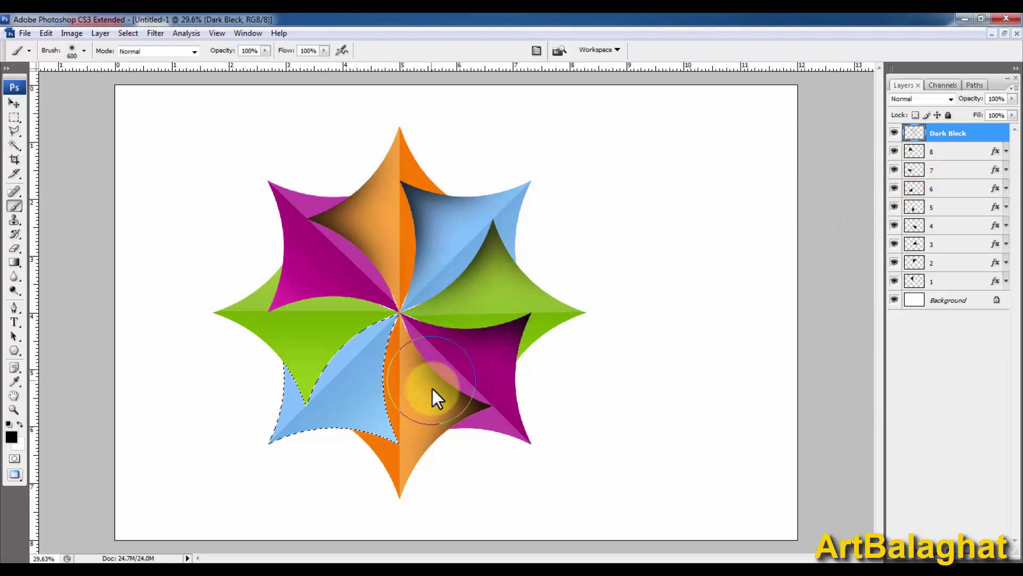
pyautogui.click(431, 393)
pyautogui.moveTo(437, 405)
pyautogui.mouseDown()
pyautogui.moveTo(435, 461)
pyautogui.moveTo(356, 477)
pyautogui.mouseUp()
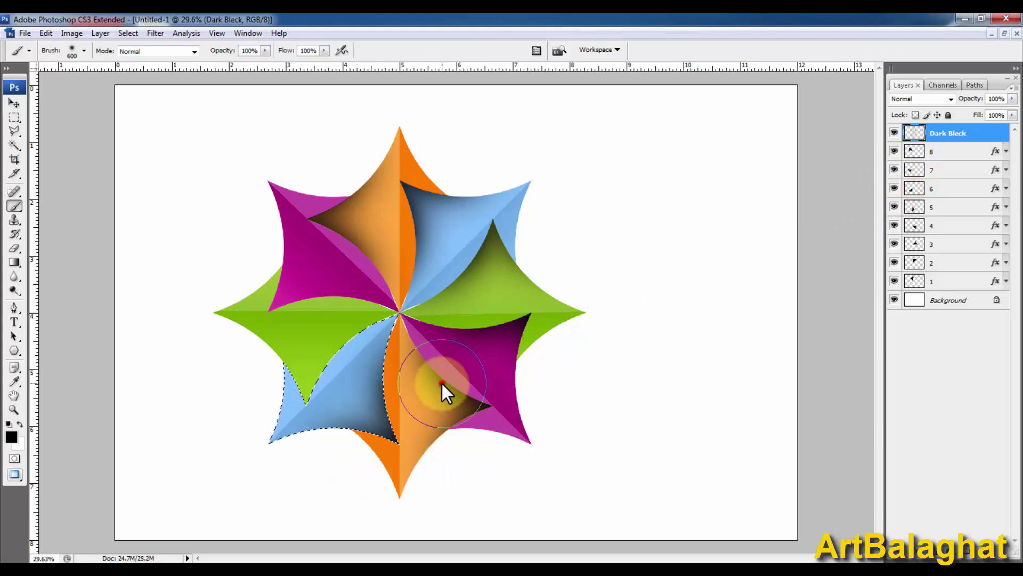
# Load the upper-left magenta petal's selection and darken its lower and left edges
pyautogui.keyDown('ctrl'); pyautogui.click(915, 169); pyautogui.keyUp('ctrl')
pyautogui.keyDown('ctrl'); pyautogui.click(915, 152); pyautogui.keyUp('ctrl')
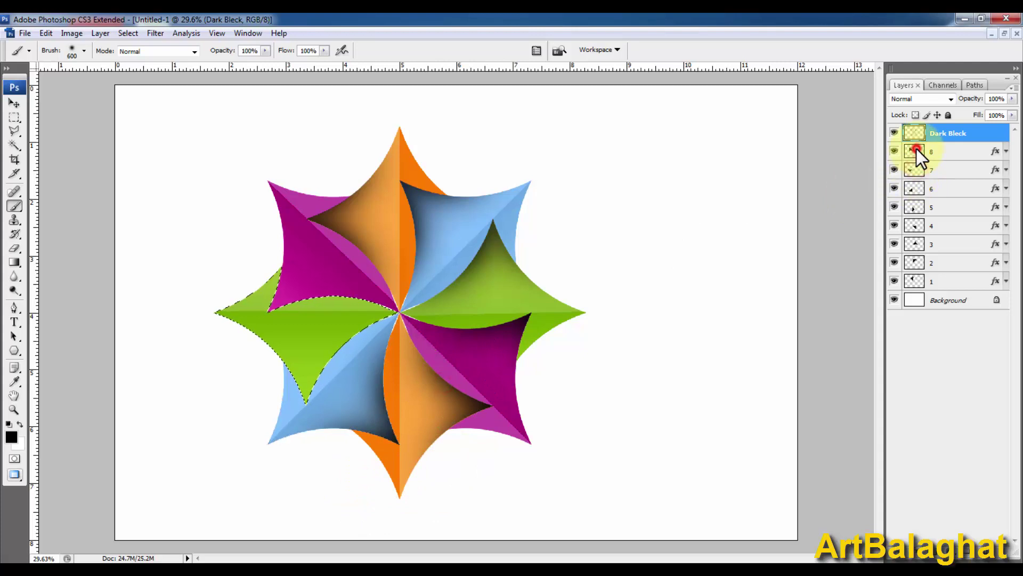
pyautogui.click(327, 344)
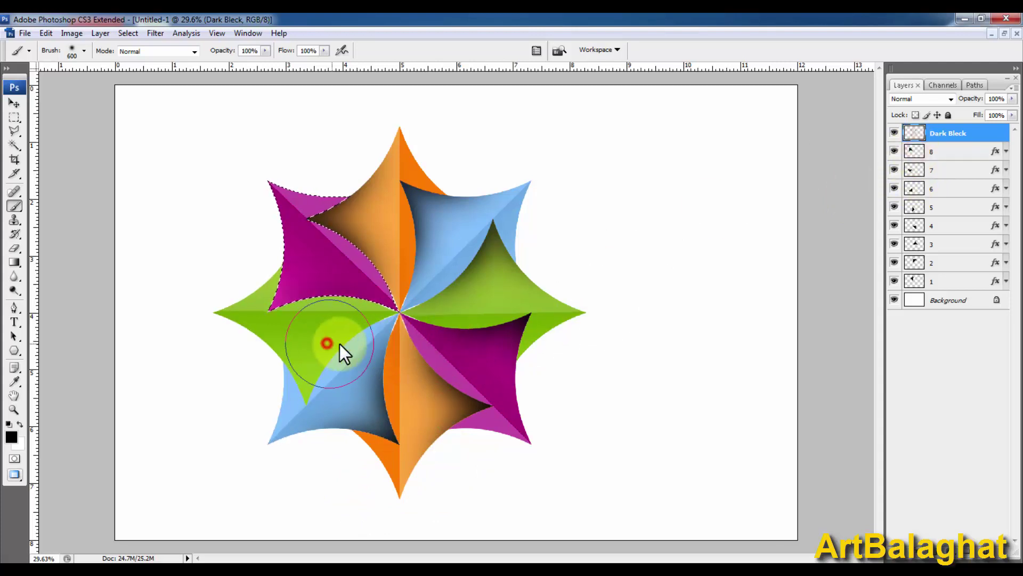
pyautogui.click(295, 351)
pyautogui.click(277, 352)
pyautogui.click(229, 284)
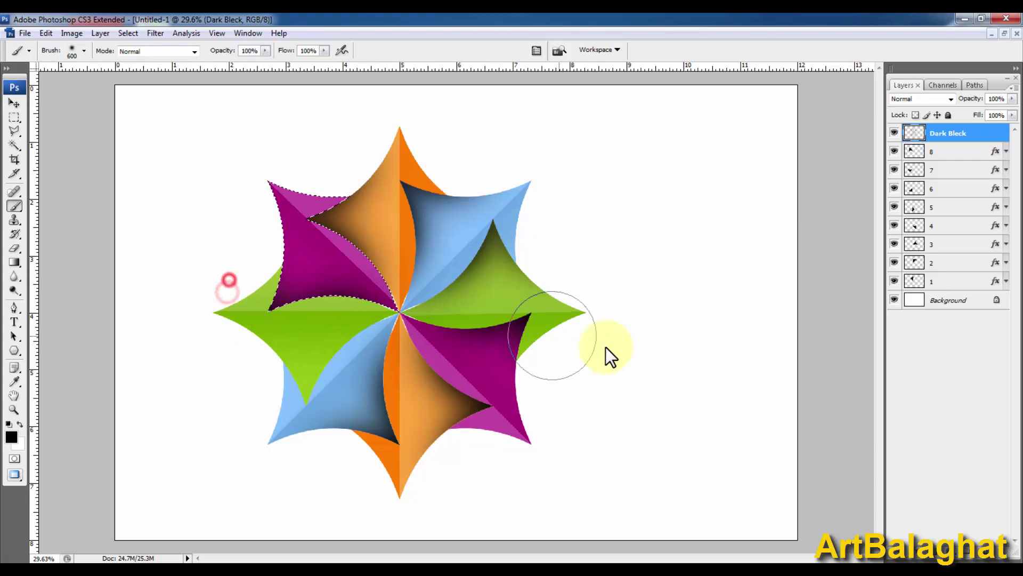
# Load the left green petal's selection and darken its lower-left edge
pyautogui.keyDown('ctrl'); pyautogui.click(912, 169); pyautogui.keyUp('ctrl')
pyautogui.click(368, 380)
pyautogui.click(354, 406)
pyautogui.click(329, 424)
pyautogui.click(247, 408)
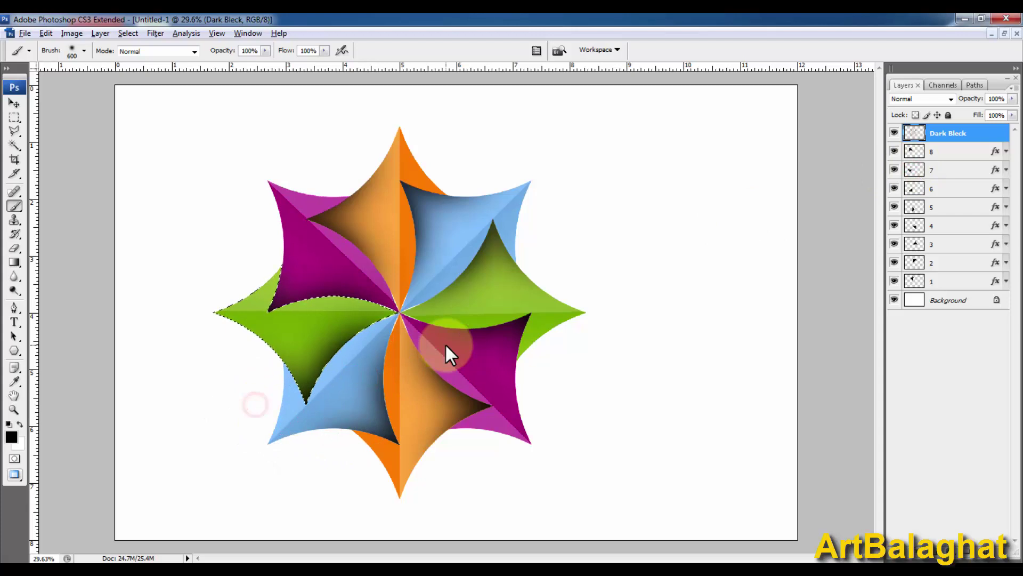
pyautogui.keyDown('alt'); pyautogui.scroll(-2, 445, 343); pyautogui.keyUp('alt')
# Shift the Dark Bleck shading to compare, lighten it slightly, and try Linear Burn blending
pyautogui.press('v')
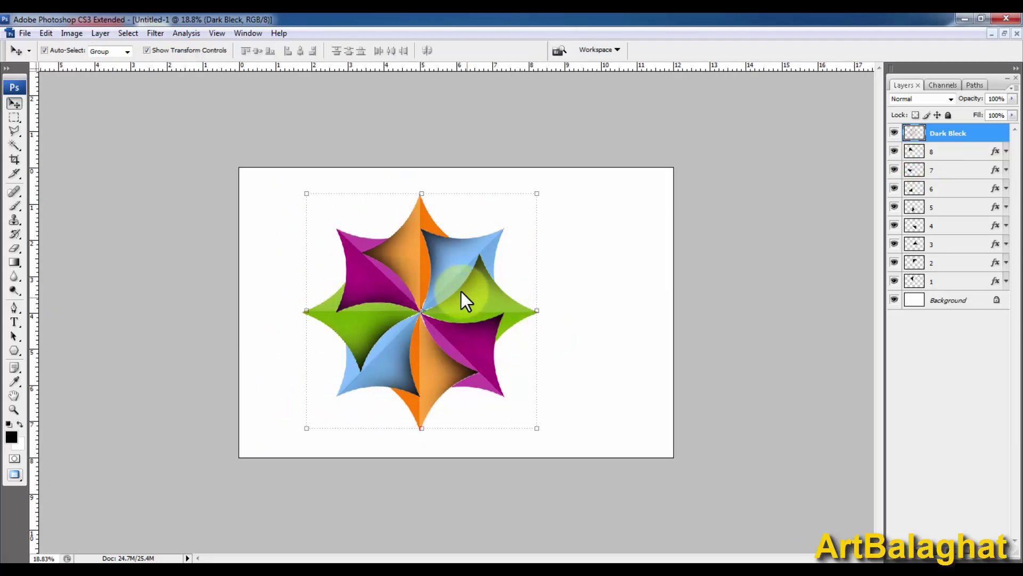
pyautogui.moveTo(433, 255); pyautogui.dragTo(418, 291)
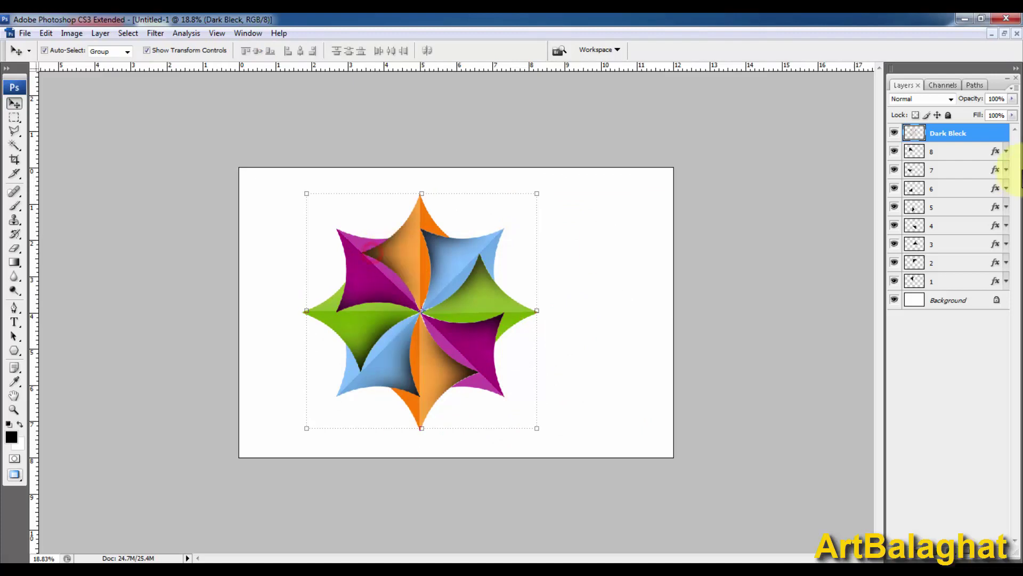
pyautogui.moveTo(998, 110); pyautogui.dragTo(999, 110)
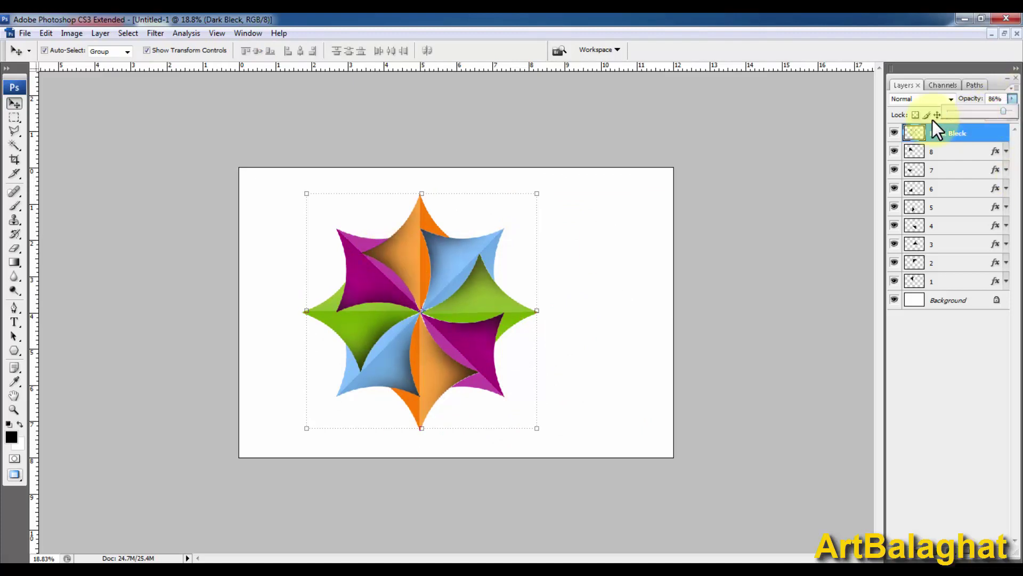
pyautogui.click(925, 100)
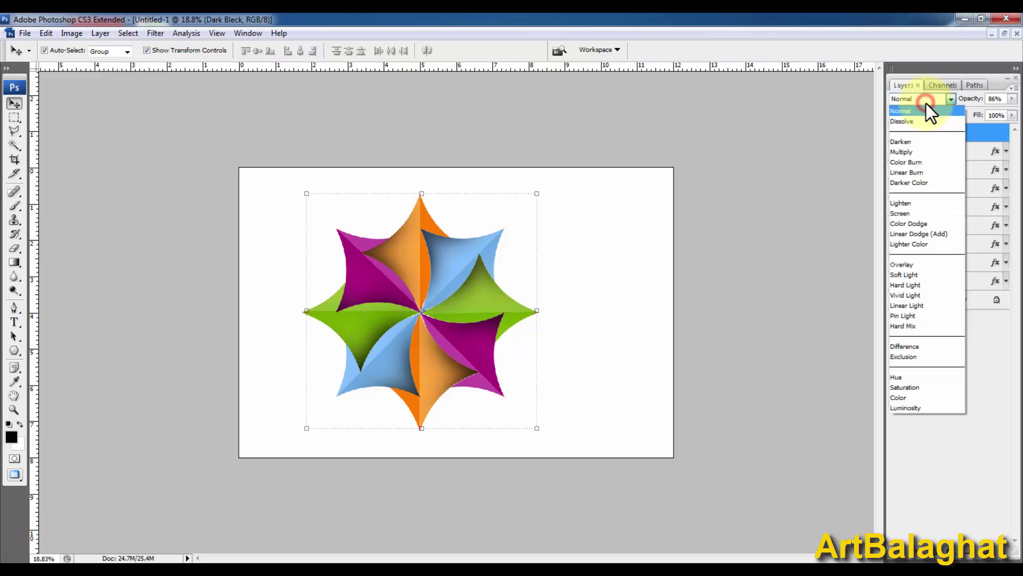
pyautogui.click(913, 153)
pyautogui.press('Down')
pyautogui.press('Down')
pyautogui.press('Up')
pyautogui.press('Up')
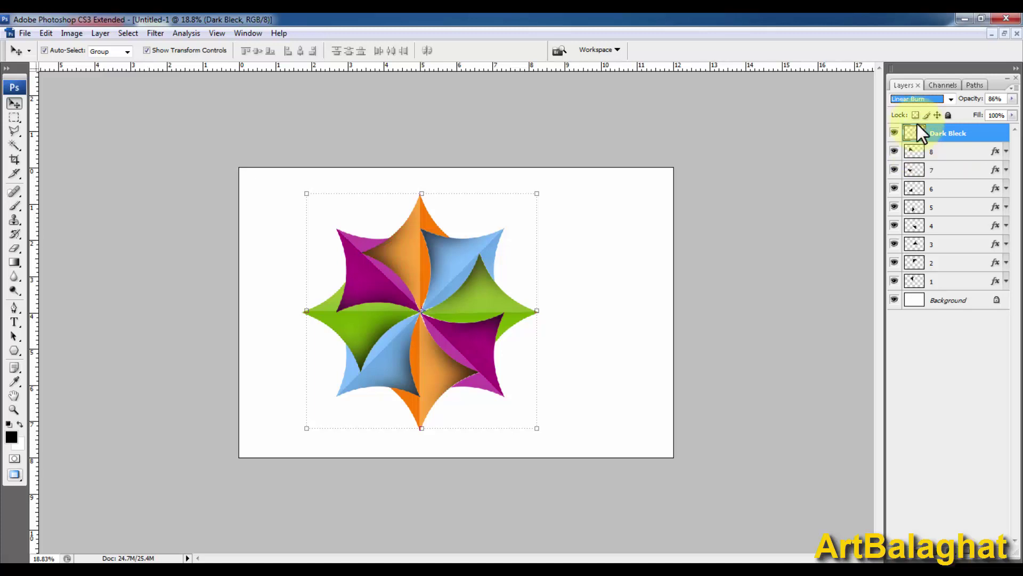
# Try Overlay and Lighten, settle Dark Bleck on Multiply, and fit the canvas to view
pyautogui.click(929, 101)
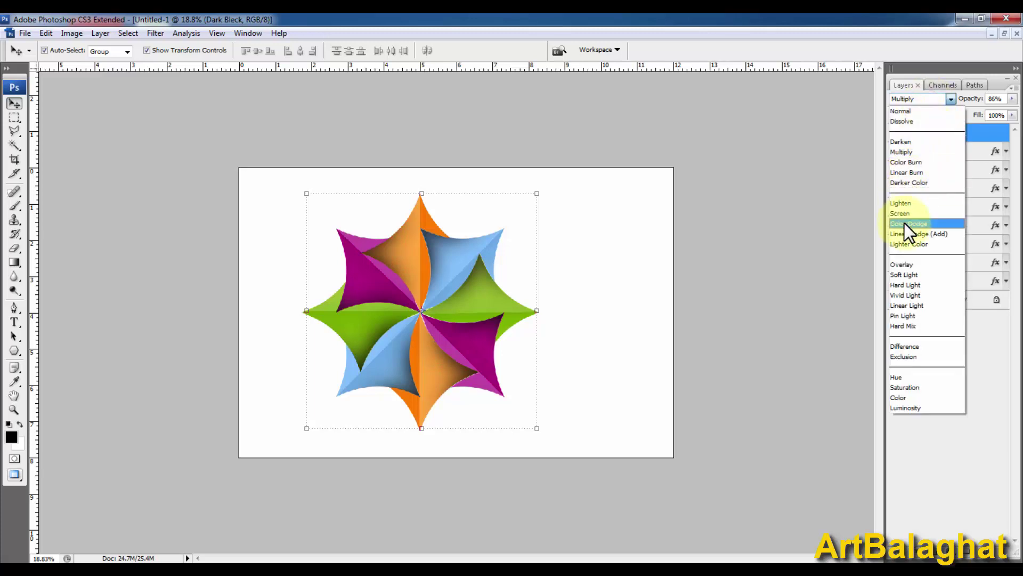
pyautogui.click(915, 265)
pyautogui.press('Up')
pyautogui.press('Up')
pyautogui.press('Up')
pyautogui.press('Up')
pyautogui.press('Up')
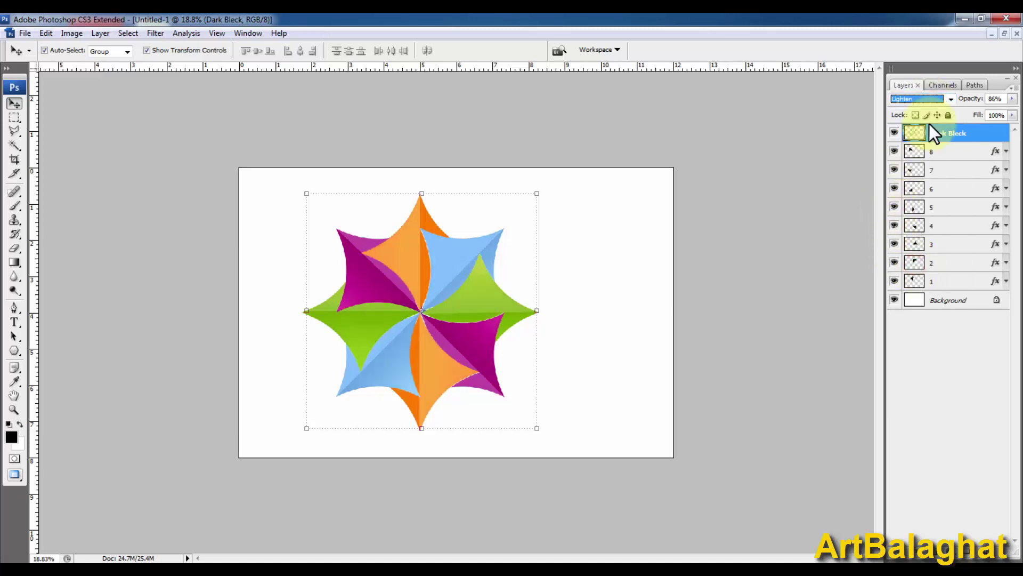
pyautogui.click(916, 99)
pyautogui.click(916, 149)
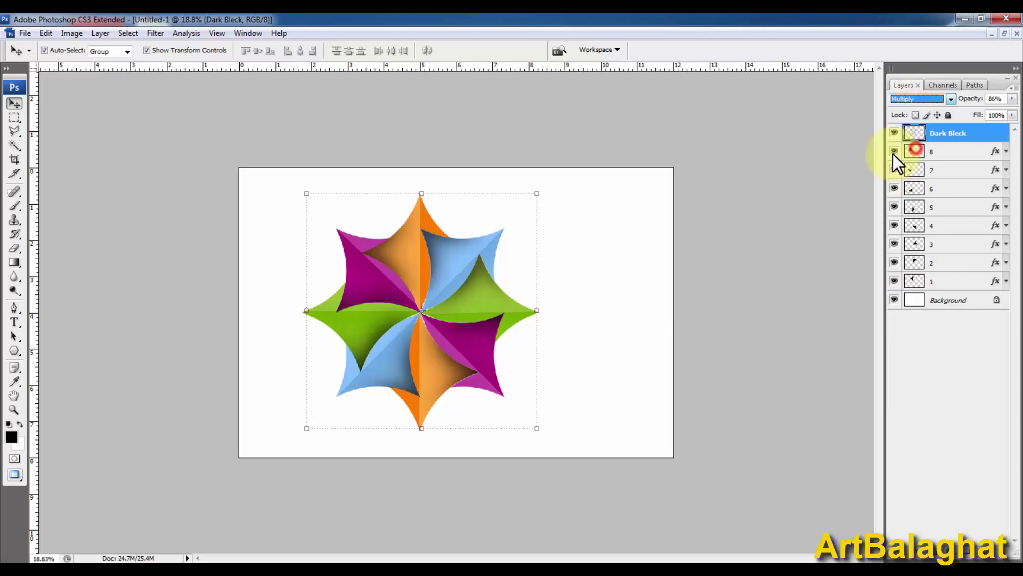
pyautogui.click(635, 186)
pyautogui.rightClick(493, 292)
pyautogui.click(507, 298)
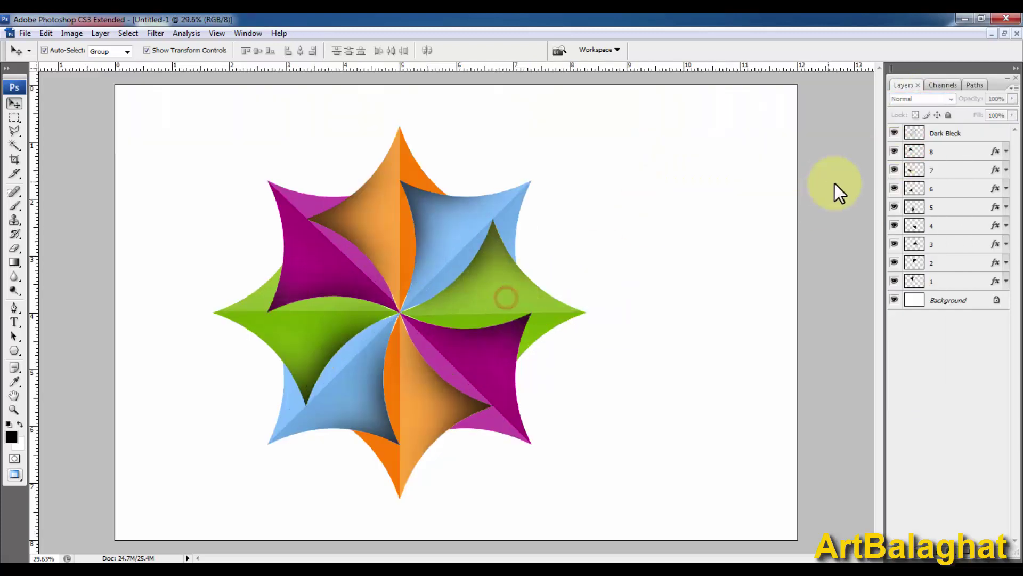
pyautogui.click(945, 132)
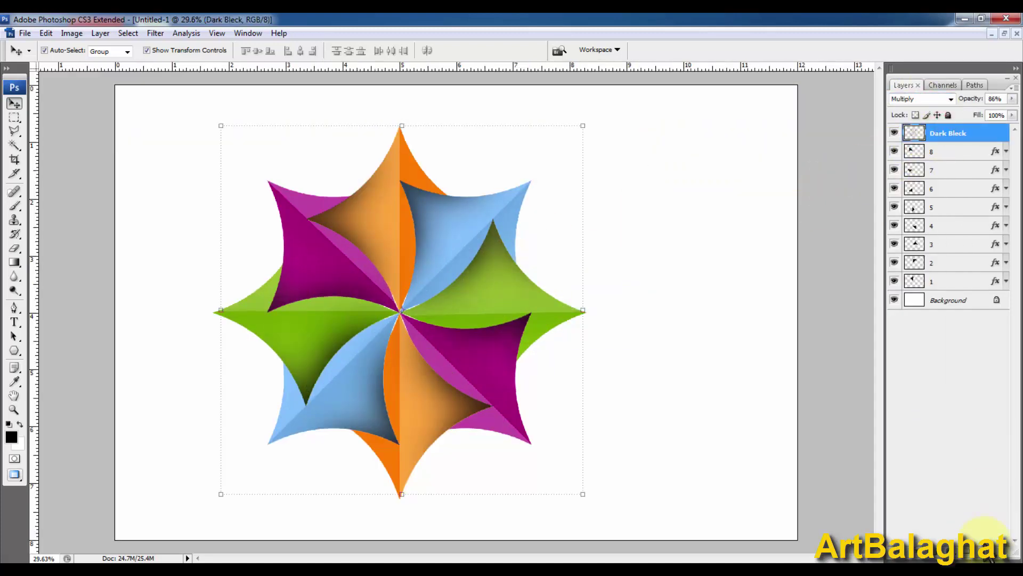
# Add a layer named W2 via Layer > New > Layer and load the top orange petal's outline
pyautogui.click(100, 32)
pyautogui.moveTo(108, 47)
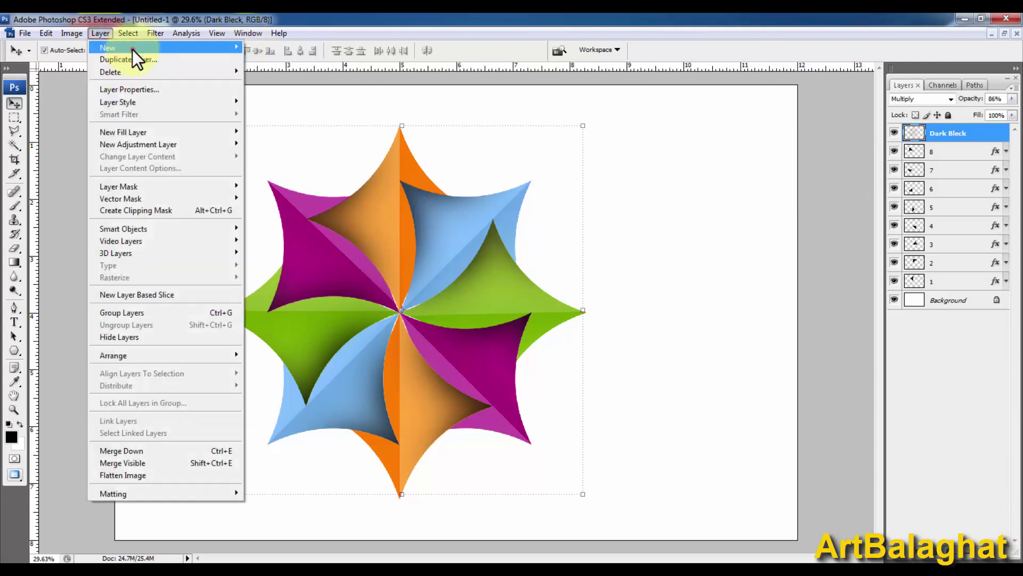
pyautogui.click(276, 45)
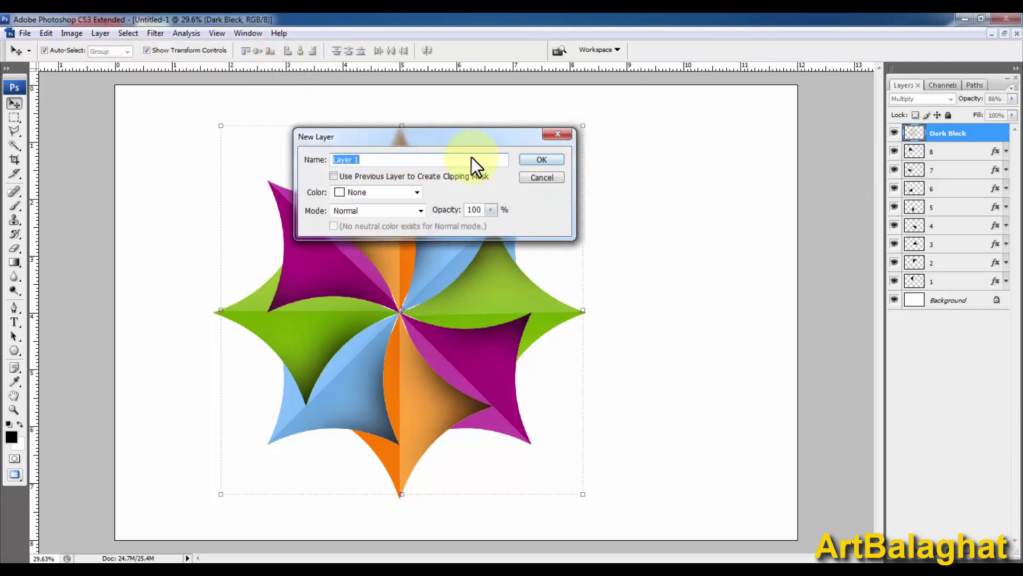
pyautogui.press('BackSpace')
pyautogui.write('W2')
pyautogui.press('Return')
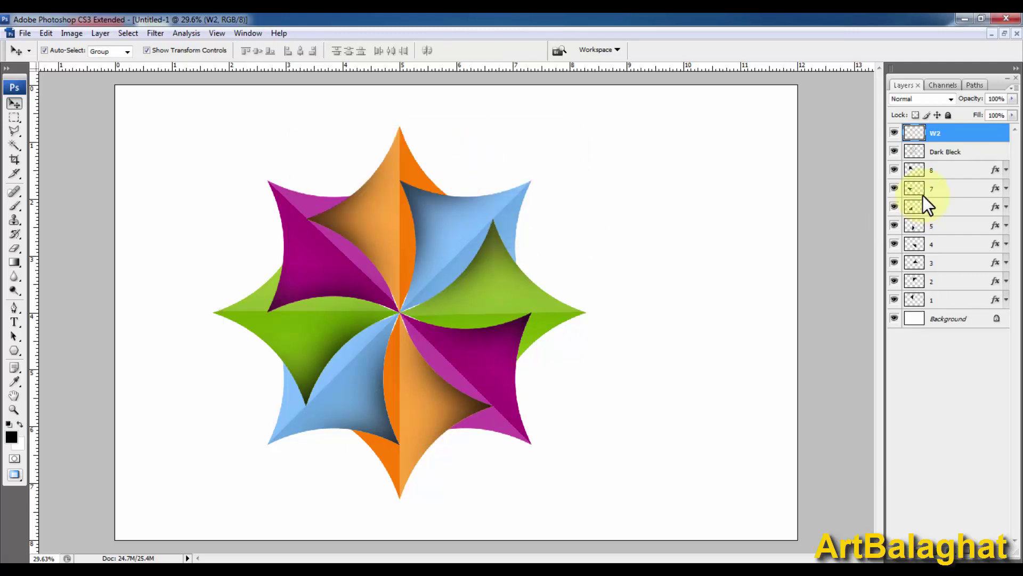
pyautogui.keyDown('ctrl'); pyautogui.click(914, 298); pyautogui.keyUp('ctrl')
# Pick the Brush and set the foreground colour to white
pyautogui.press('b')
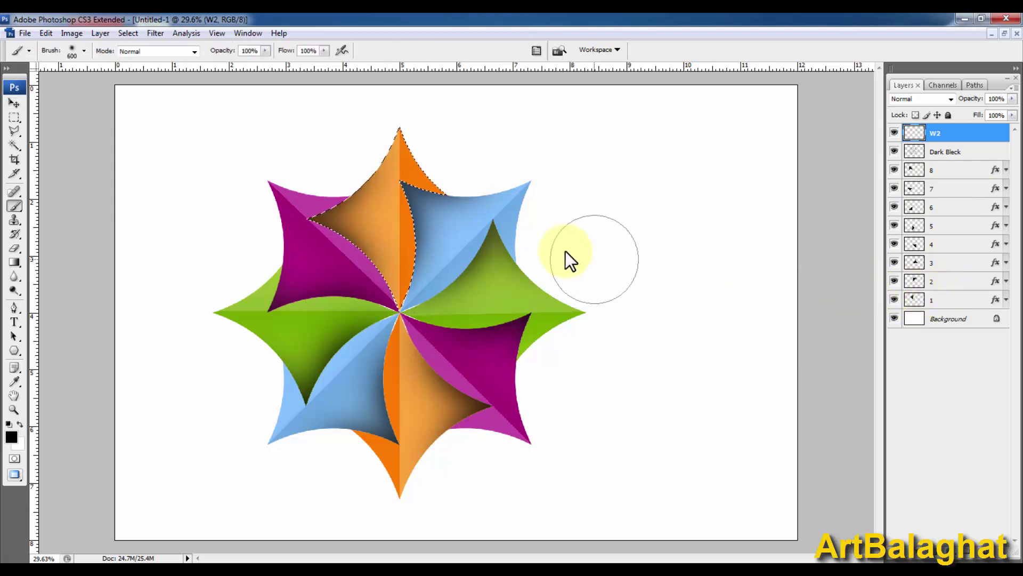
pyautogui.click(459, 251)
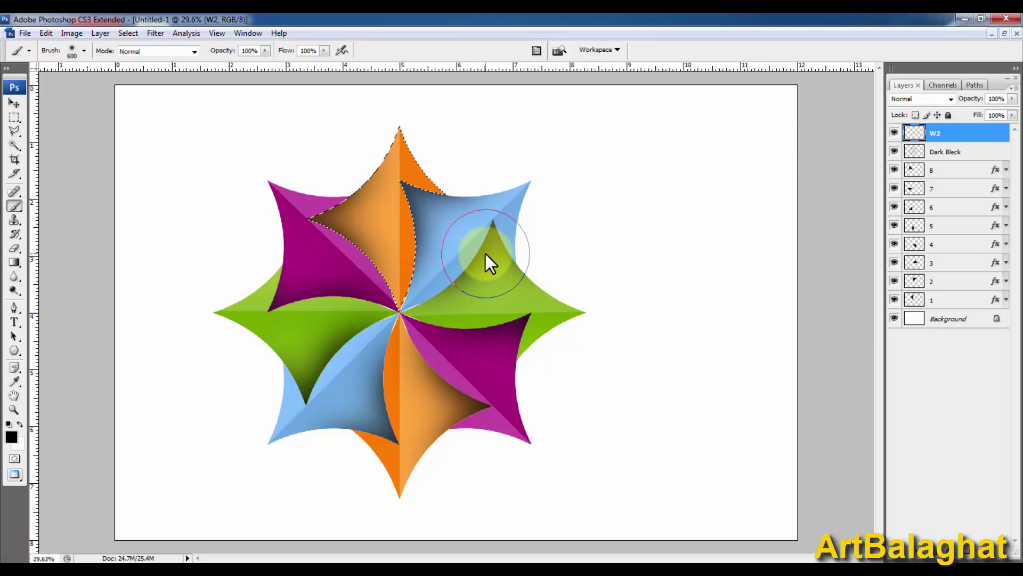
pyautogui.click(15, 438)
pyautogui.click(720, 183)
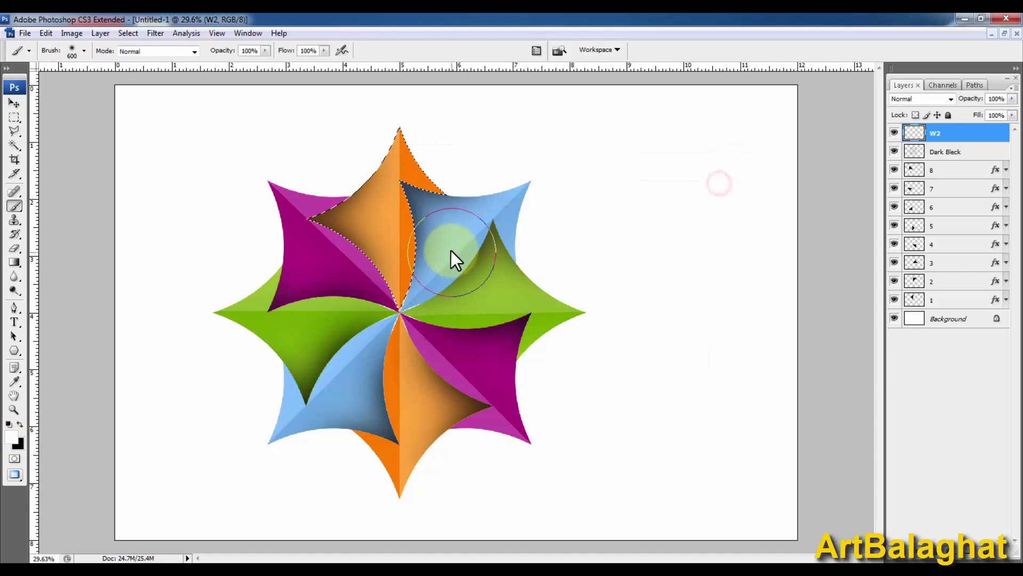
pyautogui.click(456, 240)
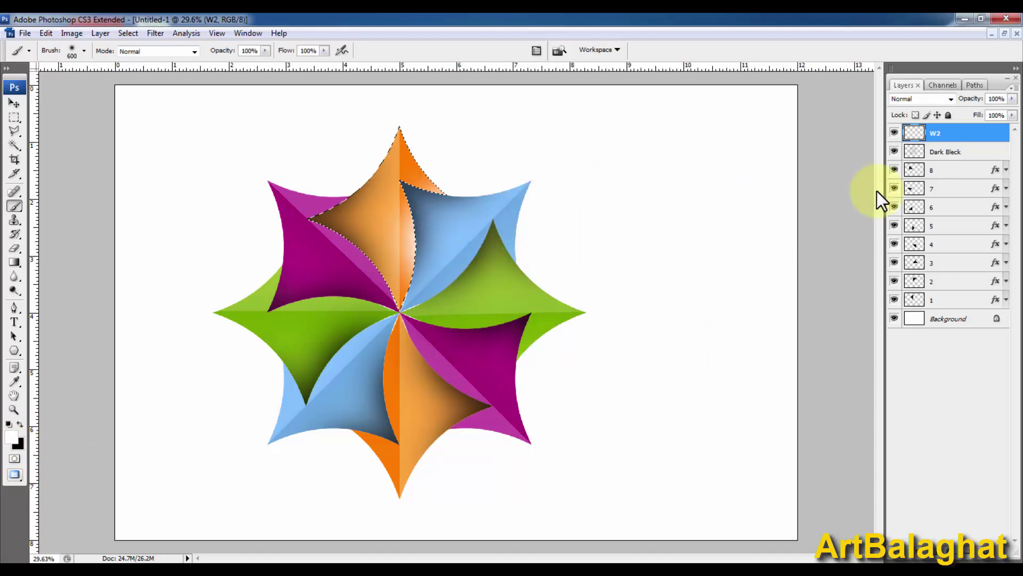
# Paint white highlights on the blue and green petals with a size 400 brush
pyautogui.click(500, 290)
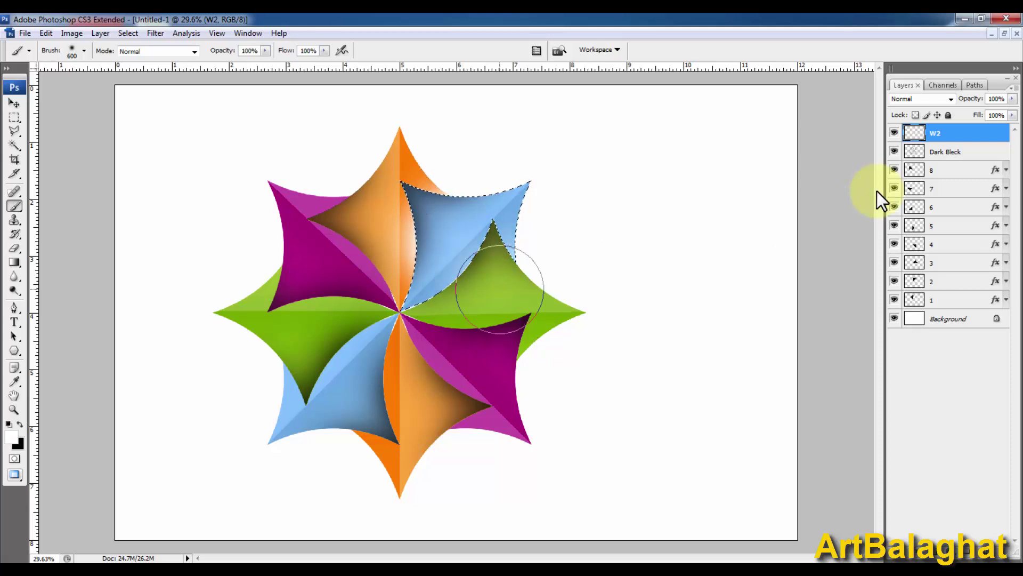
pyautogui.moveTo(499, 289); pyautogui.dragTo(489, 304)
pyautogui.press('[')
pyautogui.press('[')
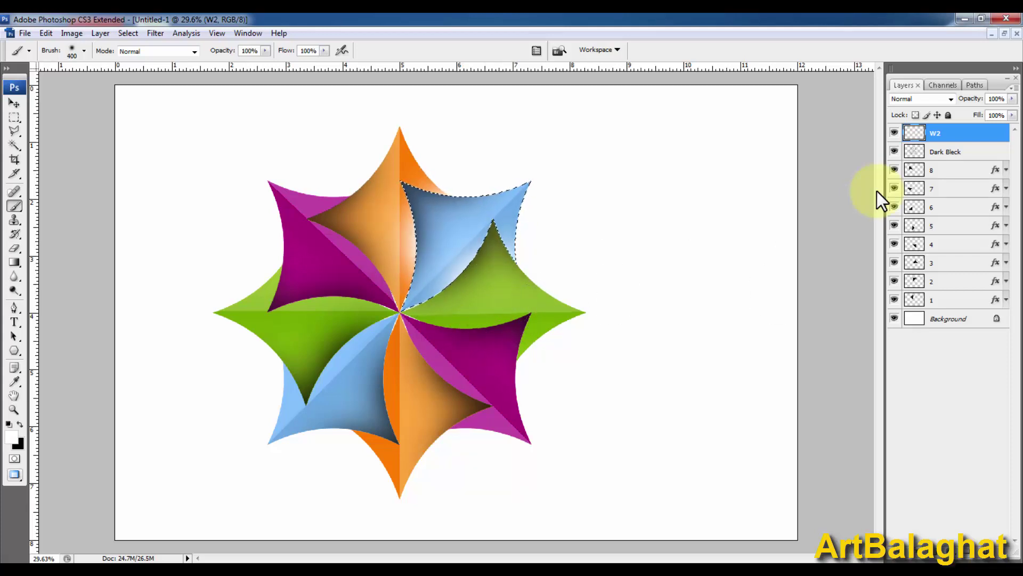
pyautogui.moveTo(593, 331); pyautogui.dragTo(480, 355)
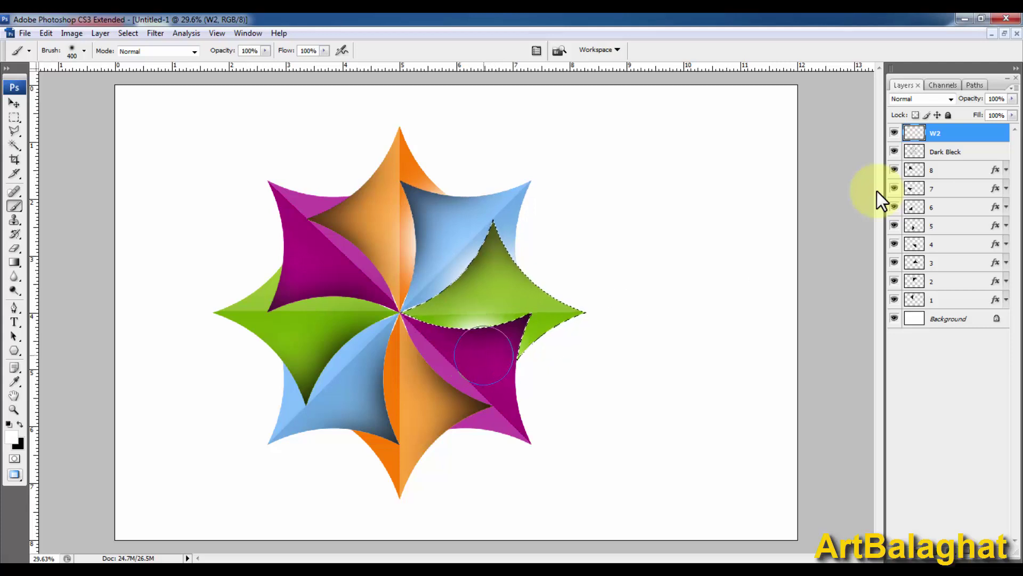
# Step through the lower petals' selections and paint highlights on the orange and magenta petals
pyautogui.keyDown('ctrl'); pyautogui.click(914, 207); pyautogui.keyUp('ctrl')
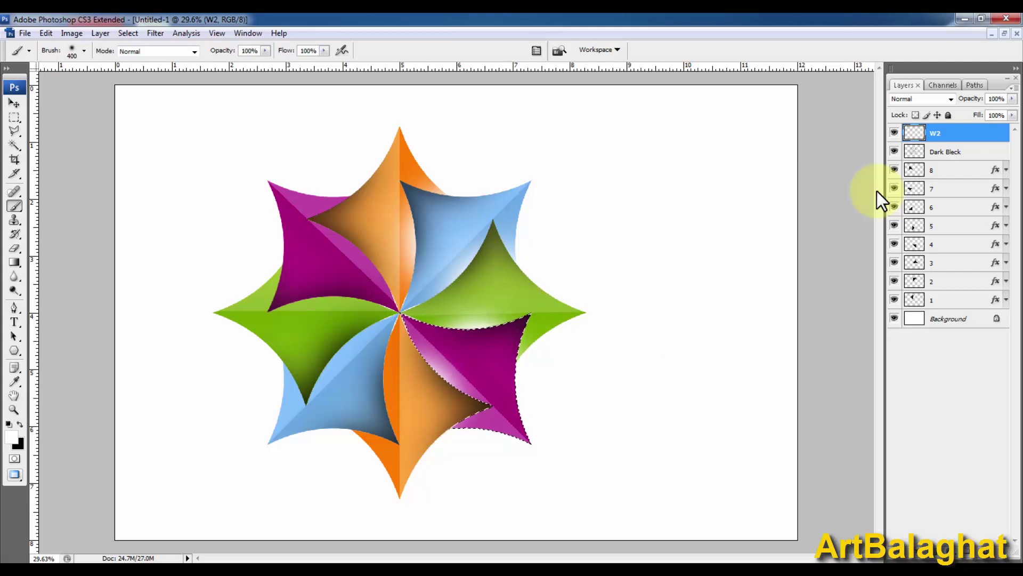
pyautogui.keyDown('ctrl'); pyautogui.click(880, 200); pyautogui.keyUp('ctrl')
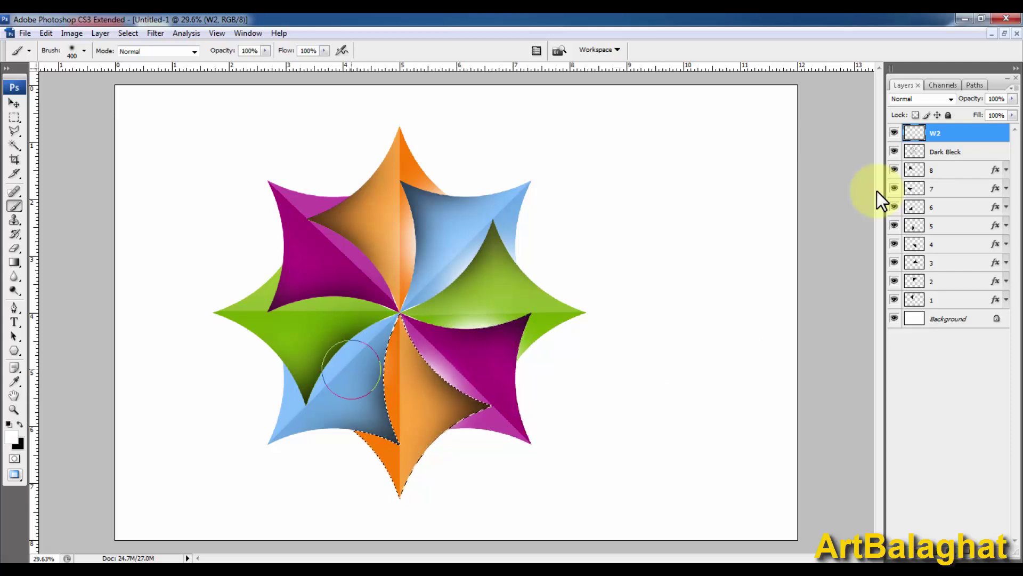
pyautogui.moveTo(361, 370); pyautogui.dragTo(352, 359)
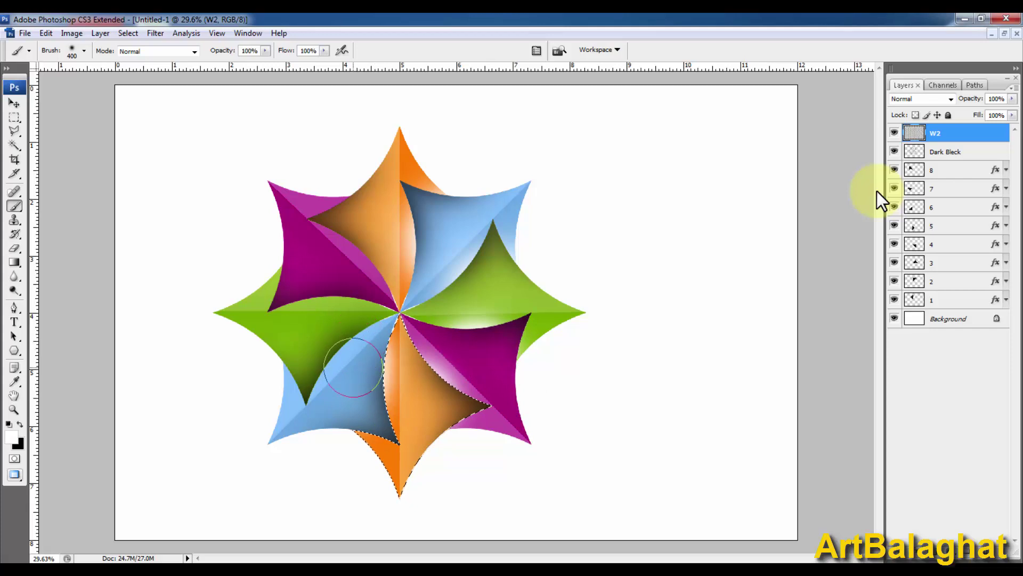
pyautogui.keyDown('ctrl'); pyautogui.click(879, 199); pyautogui.keyUp('ctrl')
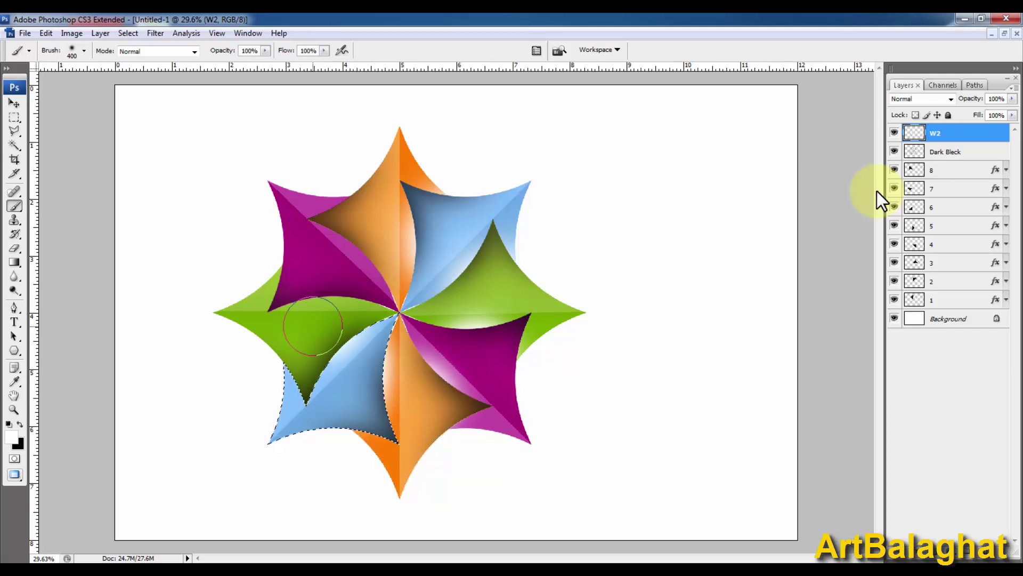
pyautogui.keyDown('ctrl'); pyautogui.click(879, 200); pyautogui.keyUp('ctrl')
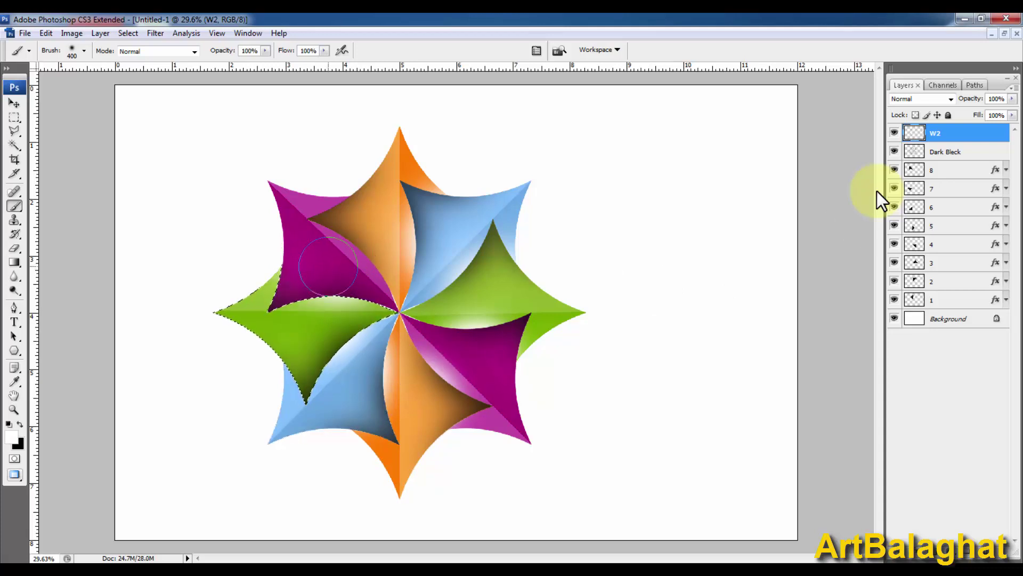
pyautogui.keyDown('ctrl'); pyautogui.click(879, 200); pyautogui.keyUp('ctrl')
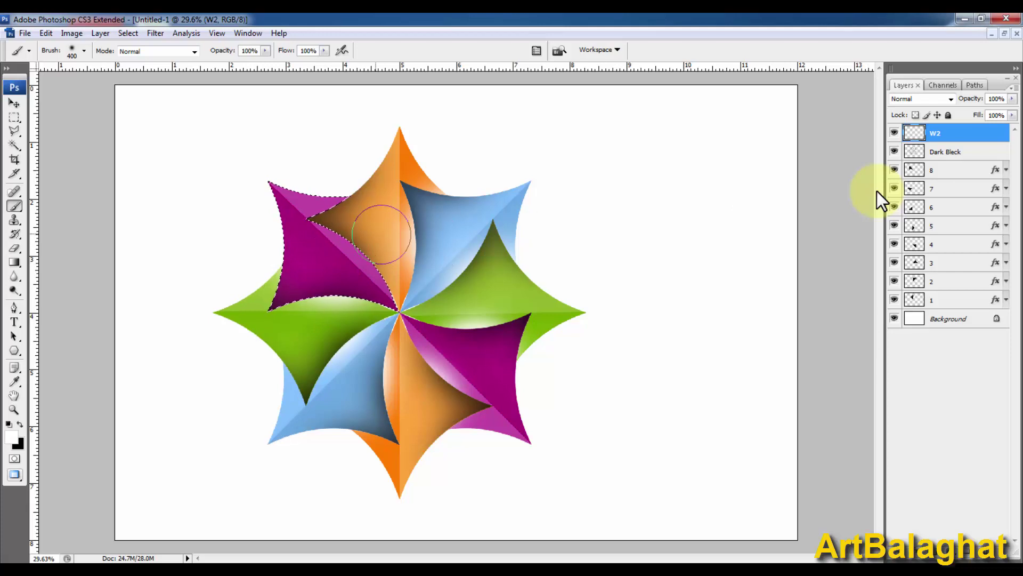
pyautogui.moveTo(377, 228); pyautogui.dragTo(394, 245)
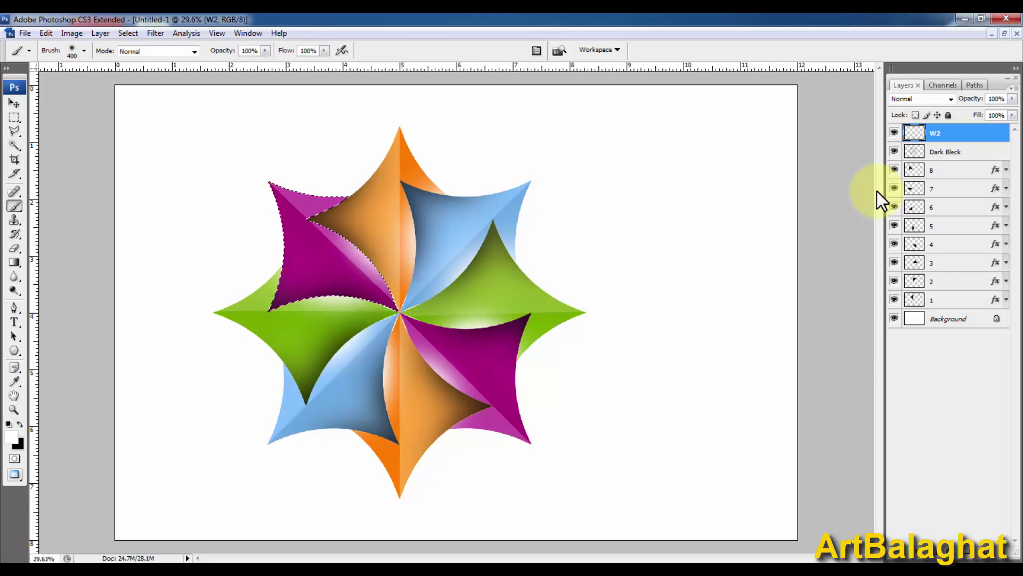
# Reload the left green petal's selection, return to the W2 layer, and zoom out slightly
pyautogui.hotkey('alt', '[')
pyautogui.hotkey('alt', '[')
pyautogui.hotkey('alt', '[')
pyautogui.keyDown('ctrl'); pyautogui.click(879, 200); pyautogui.keyUp('ctrl')
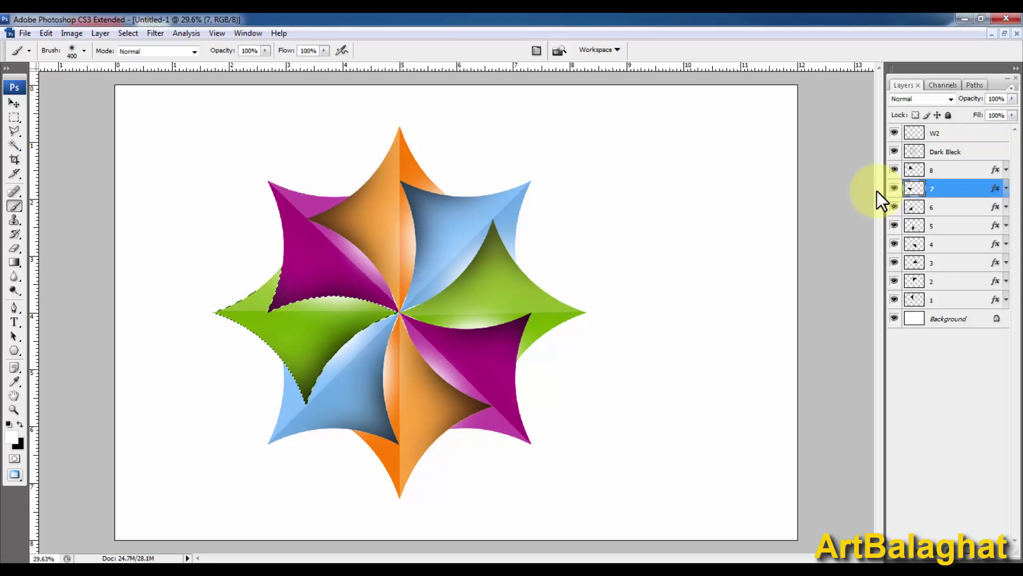
pyautogui.hotkey('alt', ']')
pyautogui.hotkey('alt', ']')
pyautogui.hotkey('alt', ']')
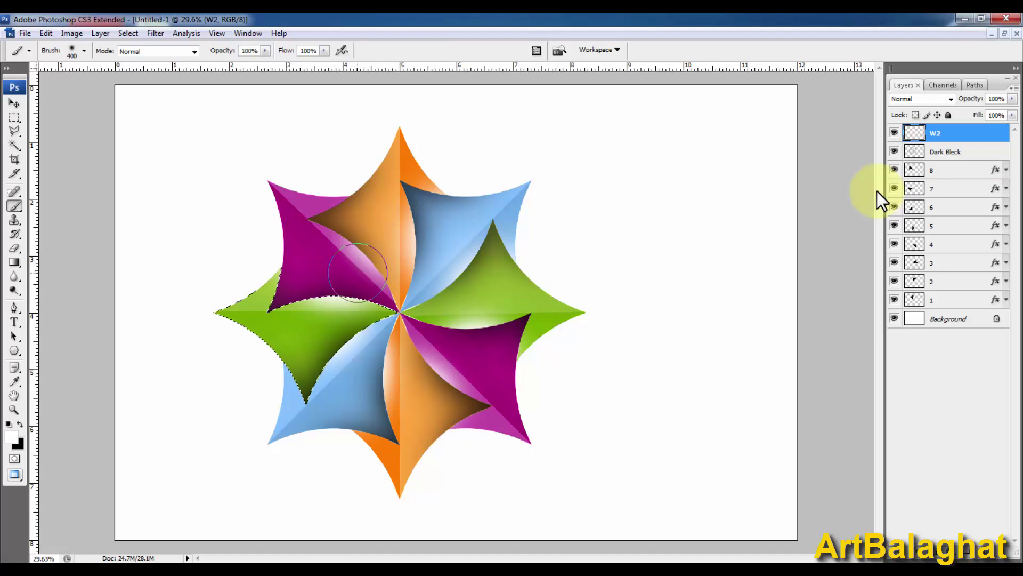
pyautogui.hotkey('ctrl', '-')
pyautogui.press('v')
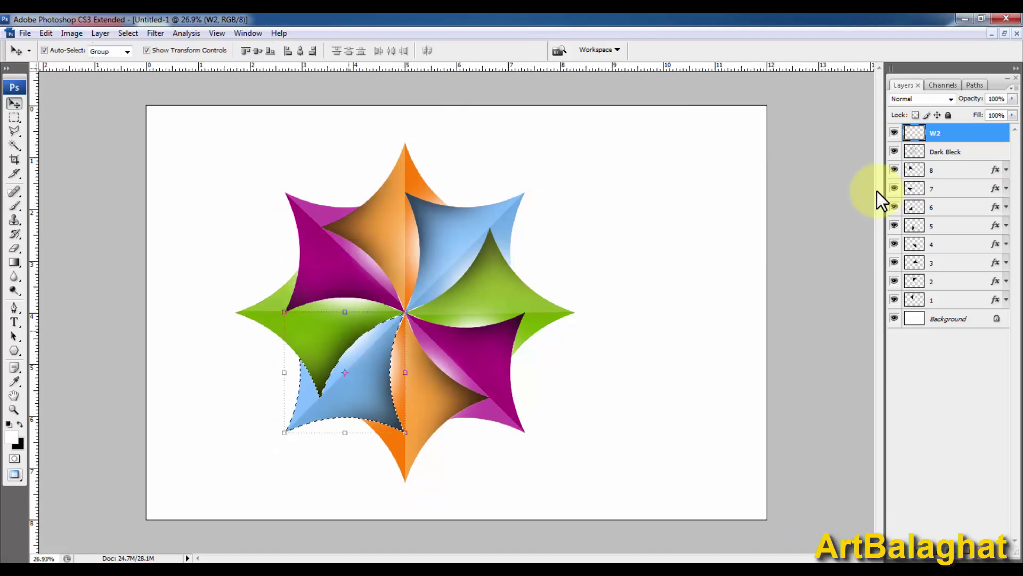
# Deselect and erase stray fringe along W2's blue and green petal edges
pyautogui.press('b')
pyautogui.hotkey('ctrl', 'd')
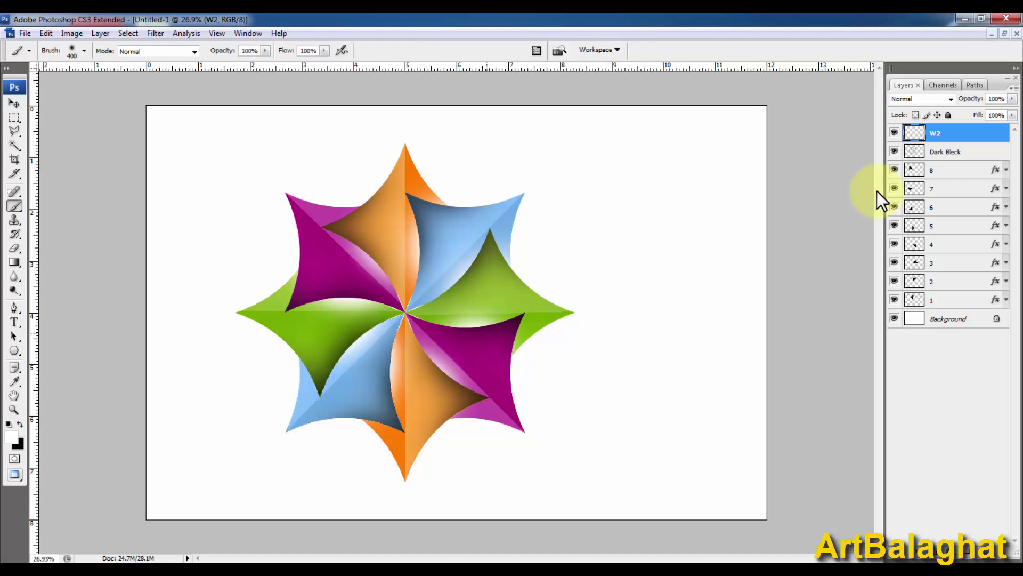
pyautogui.press('v')
pyautogui.hotkey('ctrl', '-')
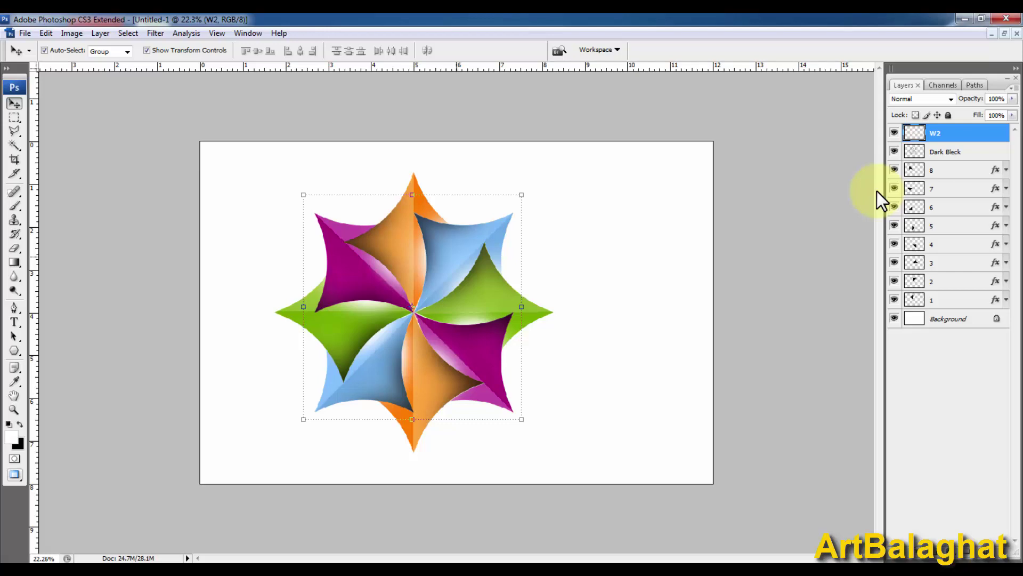
pyautogui.press('e')
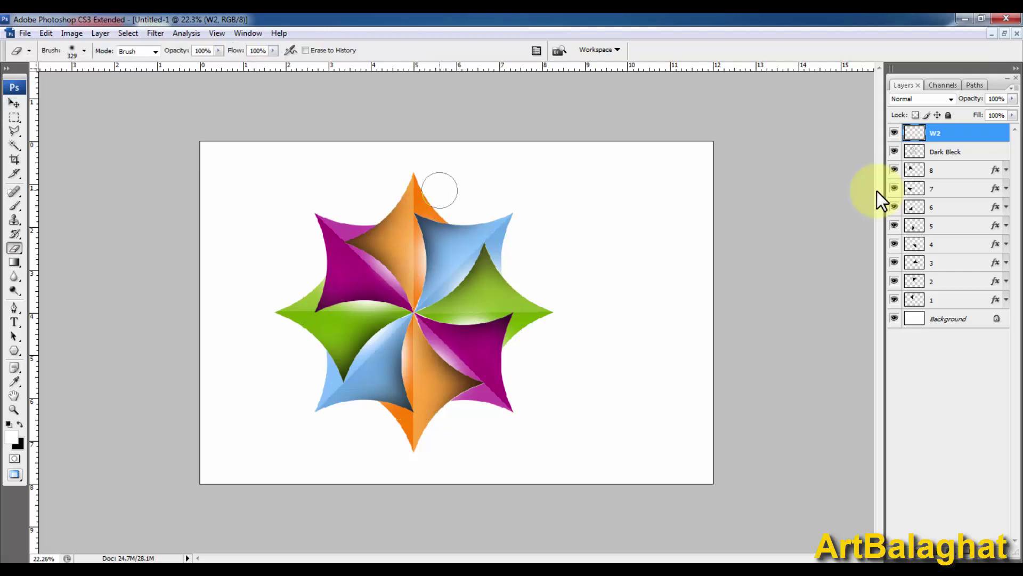
pyautogui.moveTo(497, 219)
pyautogui.mouseDown()
pyautogui.moveTo(548, 308)
pyautogui.moveTo(513, 354)
pyautogui.mouseUp()
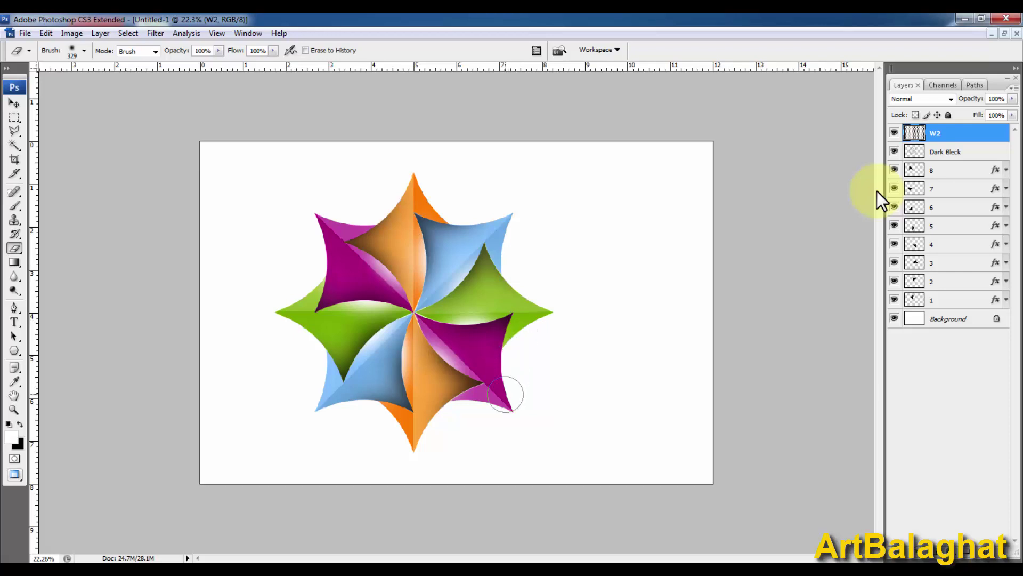
pyautogui.moveTo(370, 375); pyautogui.dragTo(332, 307)
# Zoom out, return to full-screen view fitted to the window, and select only W2
pyautogui.press('v')
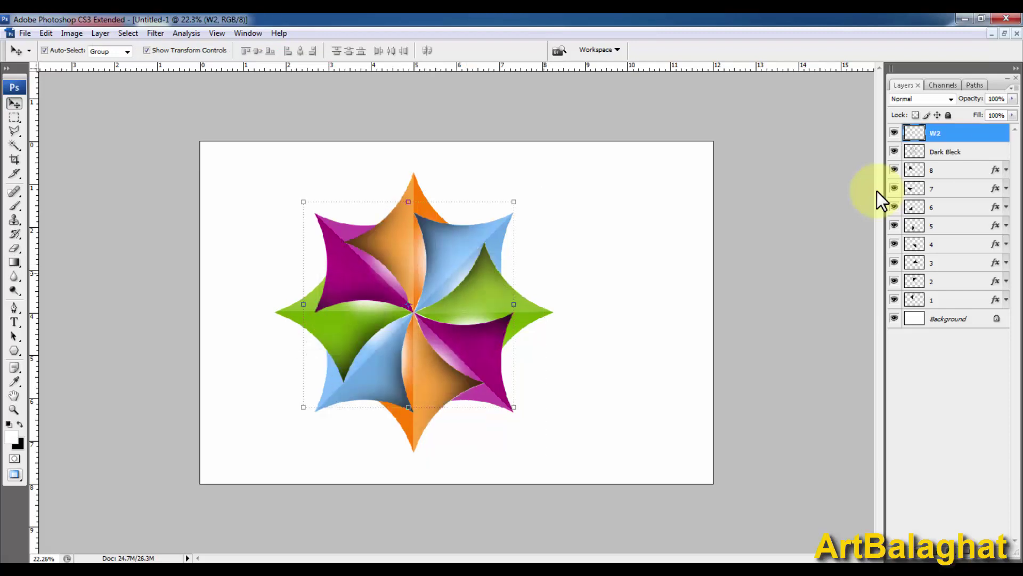
pyautogui.hotkey('ctrl', '-')
pyautogui.hotkey('ctrl', '-')
pyautogui.hotkey('ctrl', 'alt', 'a')
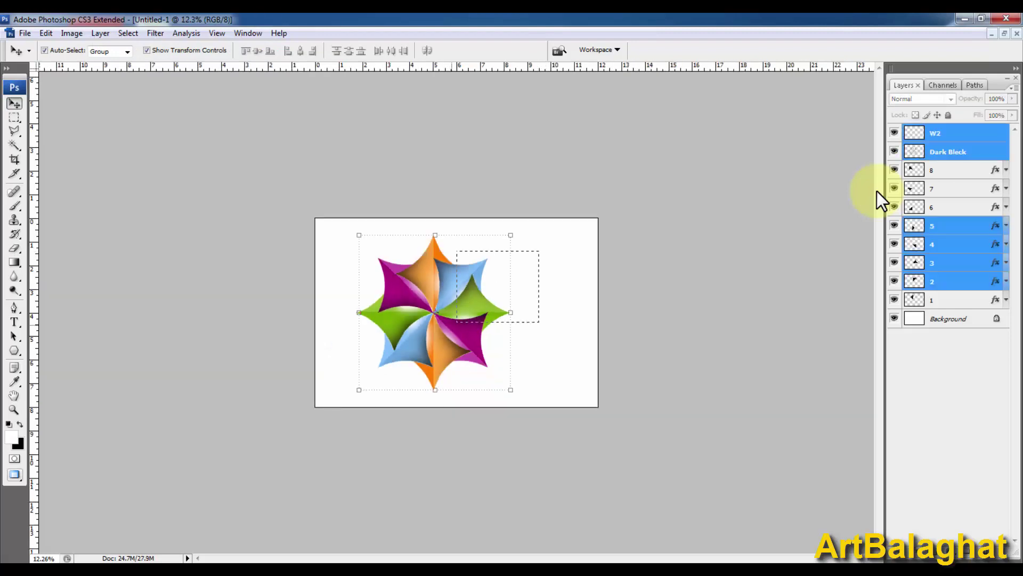
pyautogui.hotkey('shift', 'f')
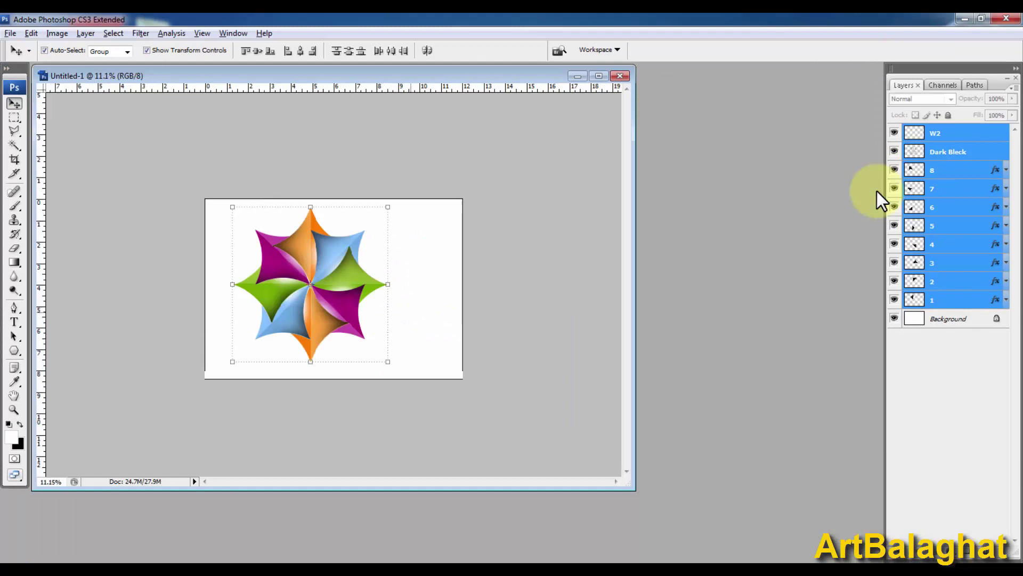
pyautogui.press('f')
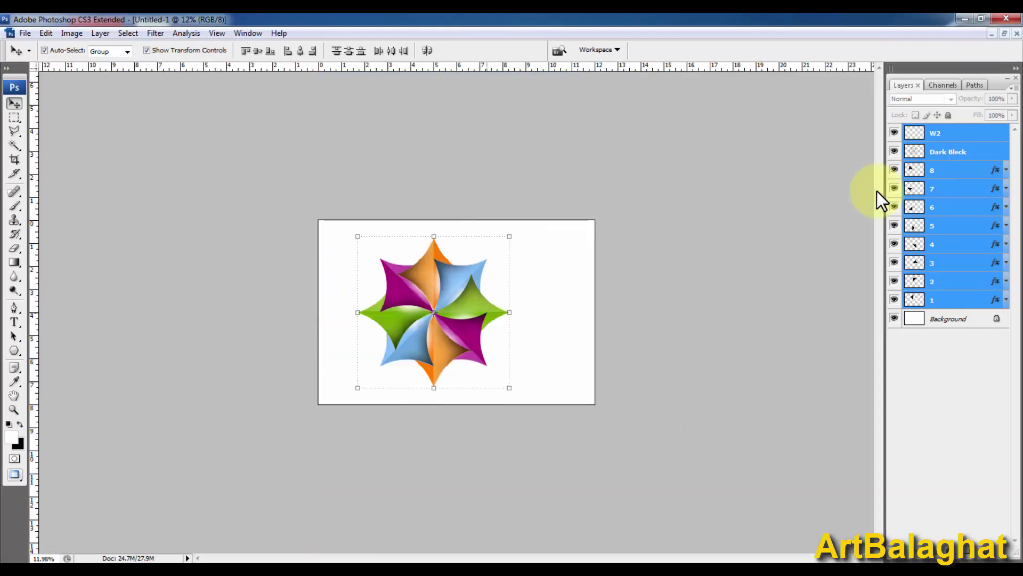
pyautogui.press('Return')
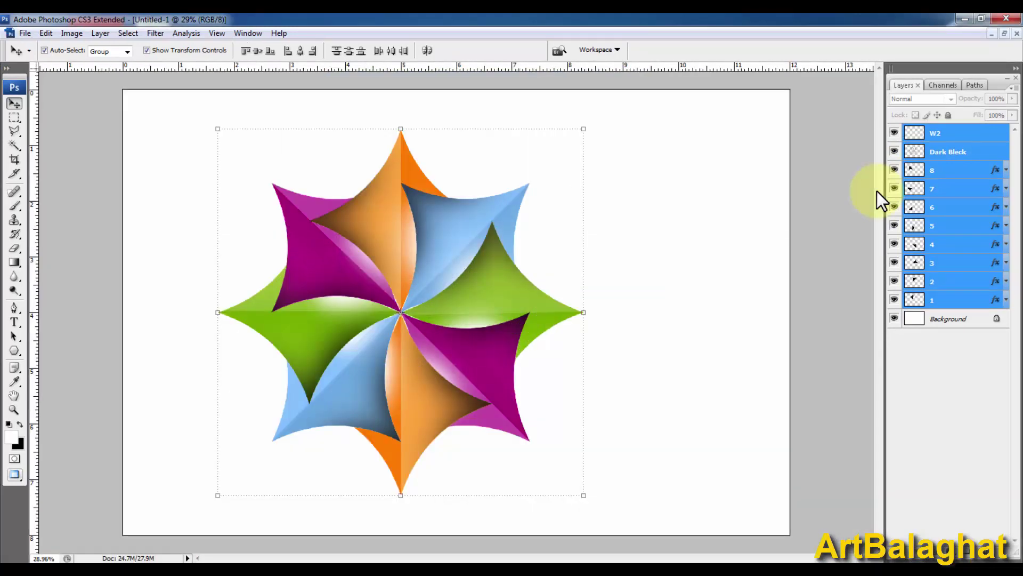
pyautogui.hotkey('alt', '.')
# Try Color Burn, Color Dodge and Dissolve blends on W2, then enter 86 opacity
pyautogui.hotkey('alt', '[')
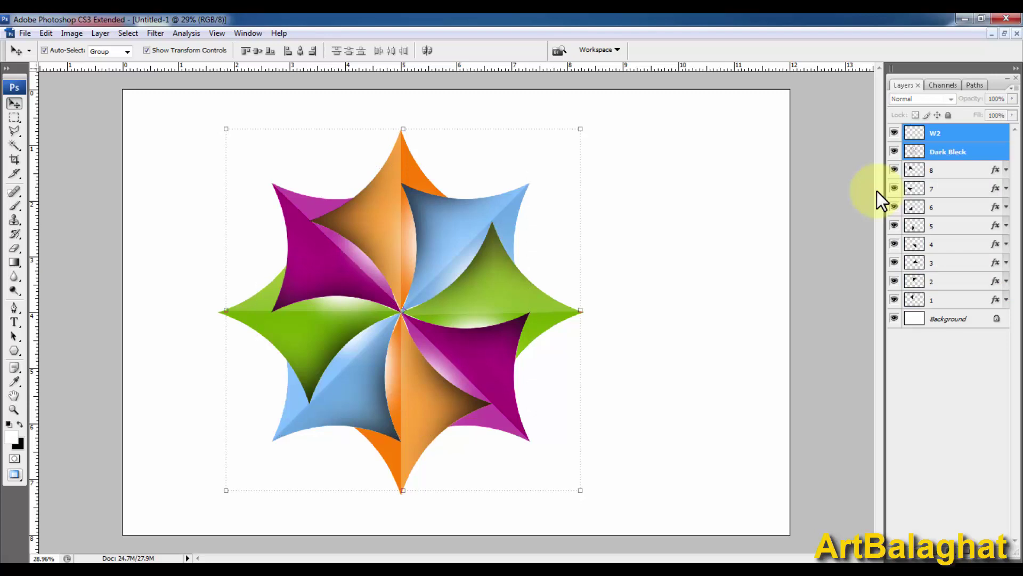
pyautogui.hotkey('alt', ']')
pyautogui.press('Down')
pyautogui.press('Down')
pyautogui.press('Down')
pyautogui.press('Return')
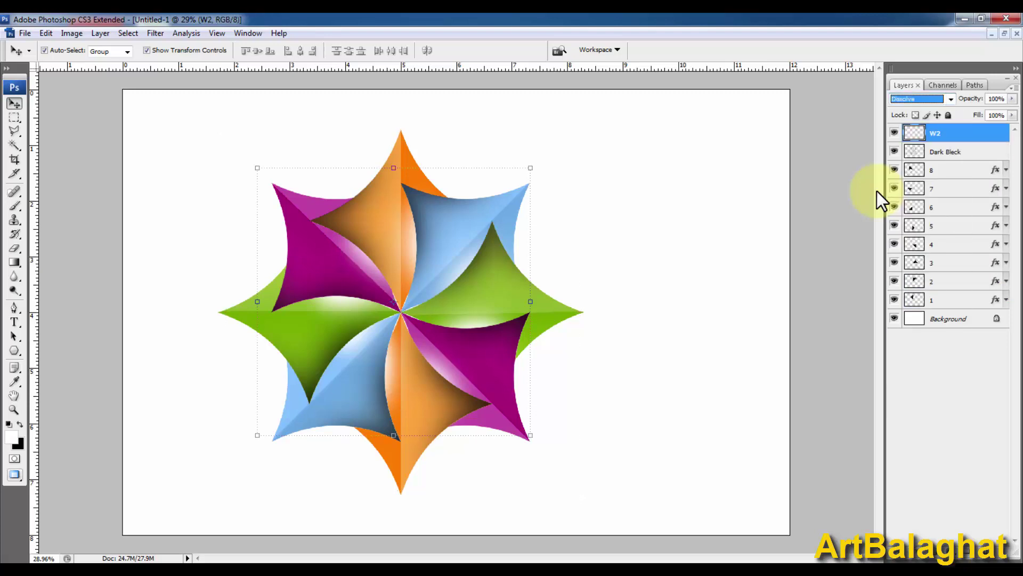
pyautogui.press('Down')
pyautogui.press('Down')
pyautogui.press('Down')
pyautogui.press('Down')
pyautogui.press('d')
pyautogui.press('Return')
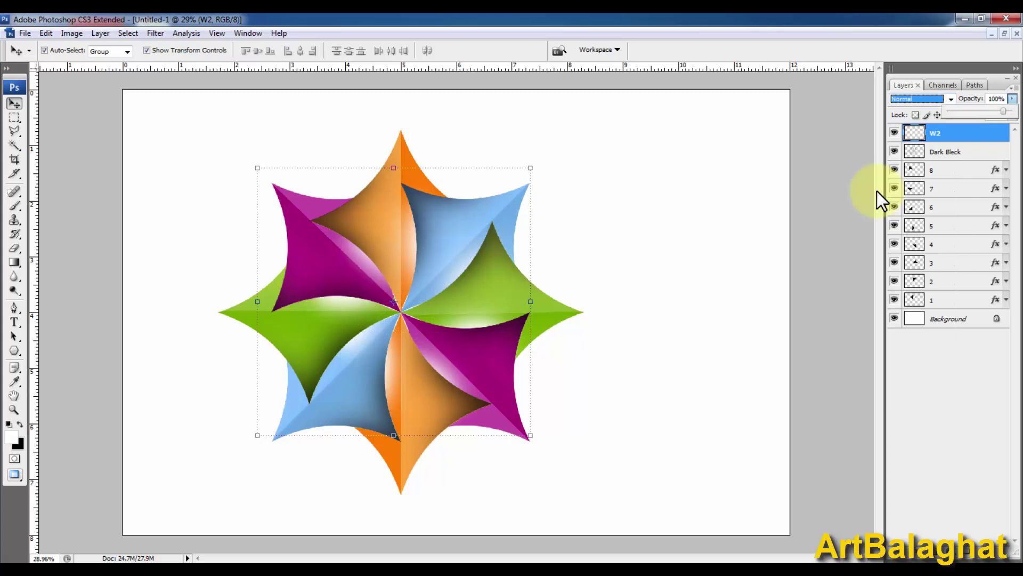
pyautogui.write('86')
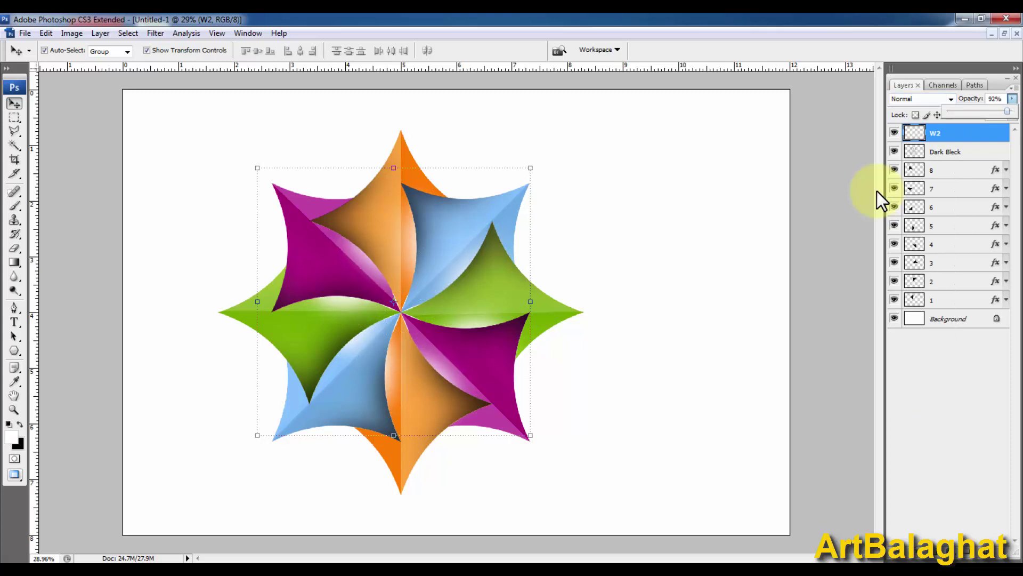
pyautogui.click(877, 191)
pyautogui.click(943, 152)
# Merge the W2 and Dark Bleck layers into one
pyautogui.keyDown('shift'); pyautogui.click(944, 133); pyautogui.keyUp('shift')
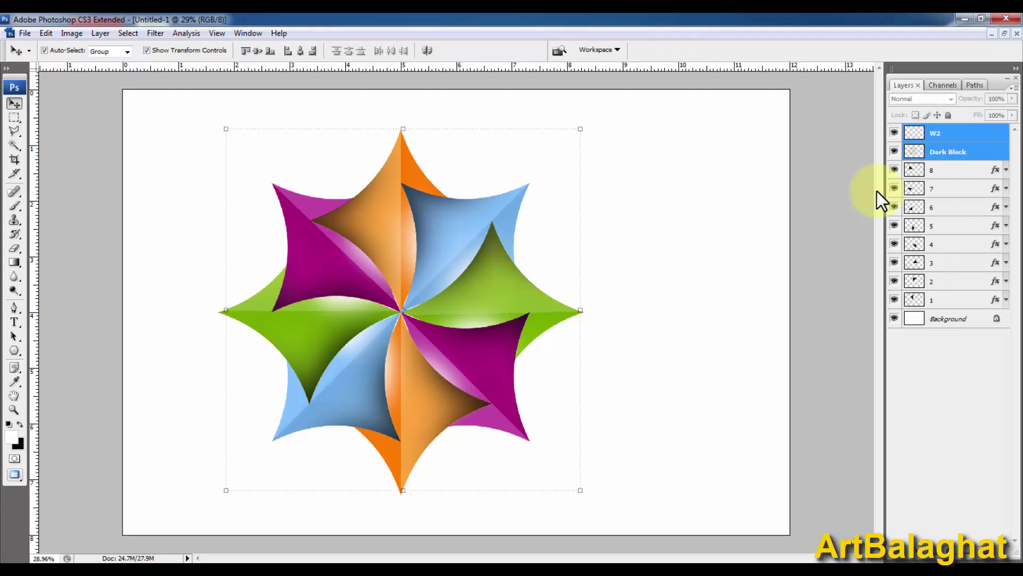
pyautogui.rightClick(888, 134)
pyautogui.press('Down')
pyautogui.press('Return')
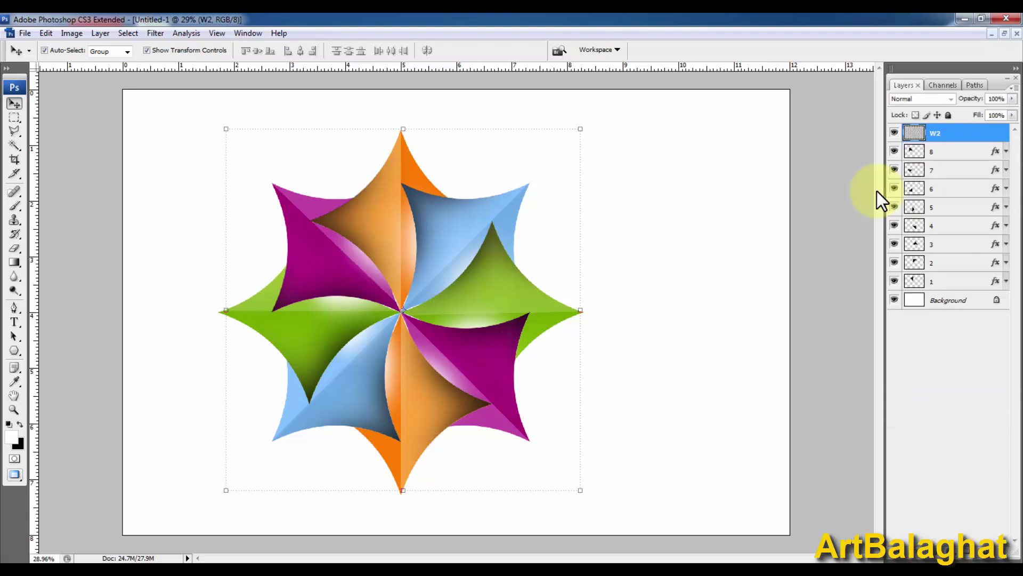
pyautogui.hotkey('alt', '[')
# Convert the eight petal layers into a single smart object
pyautogui.hotkey('alt', 'shift', '[')
pyautogui.hotkey('alt', 'shift', '[')
pyautogui.hotkey('alt', 'shift', '[')
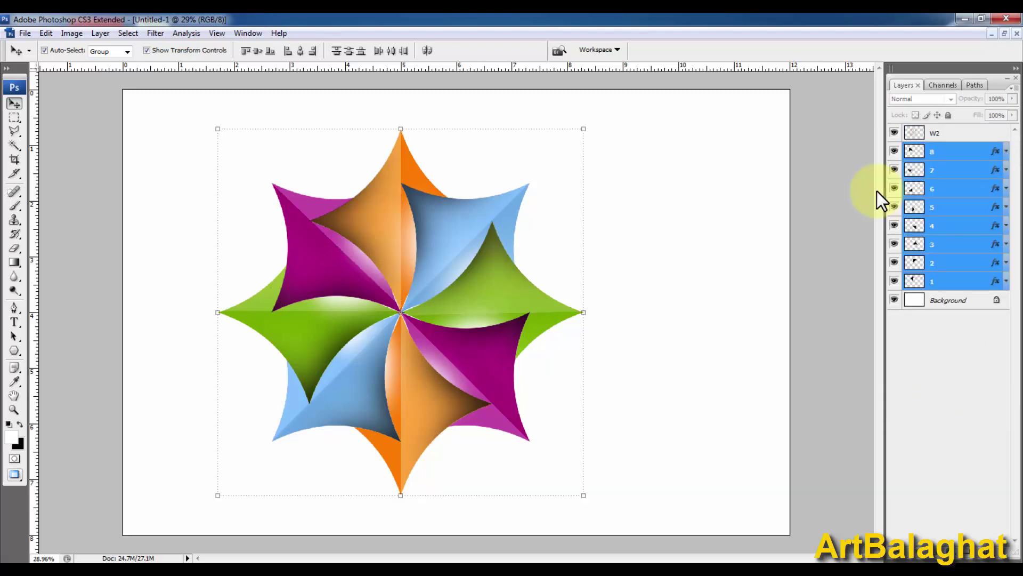
pyautogui.rightClick(879, 193)
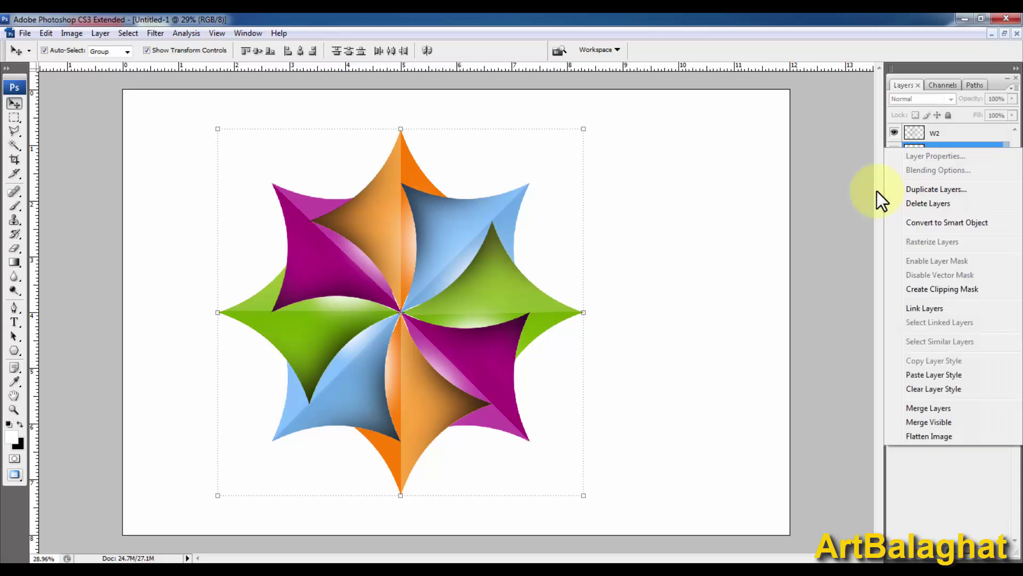
pyautogui.press('Return')
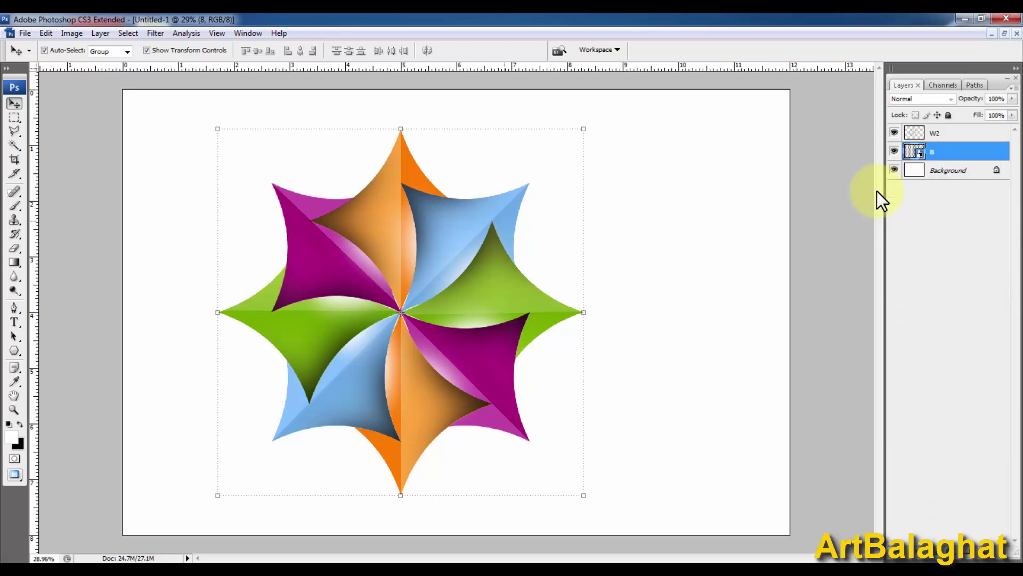
# Select W2 together with layer 8 and nudge the star up and left
pyautogui.hotkey('alt', 'shift', ']')
pyautogui.rightClick(878, 199)
pyautogui.press('Up')
pyautogui.press('Up')
pyautogui.press('Up')
pyautogui.press('Down')
pyautogui.press('Down')
pyautogui.press('Down')
pyautogui.press('Down')
pyautogui.press('Down')
pyautogui.press('Down')
pyautogui.press('Down')
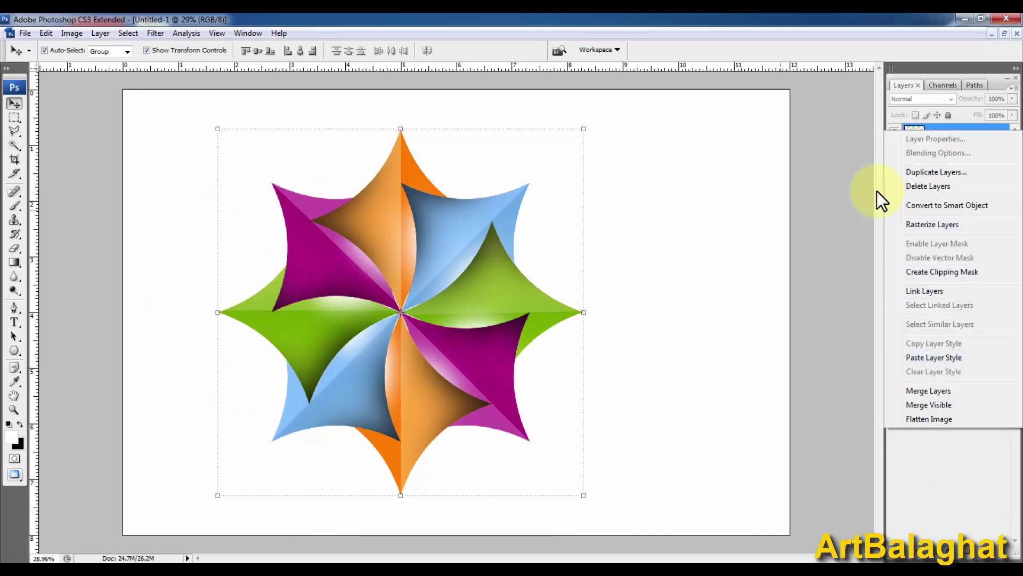
pyautogui.press('Escape')
pyautogui.hotkey('alt', '[')
pyautogui.hotkey('alt', 'shift', ']')
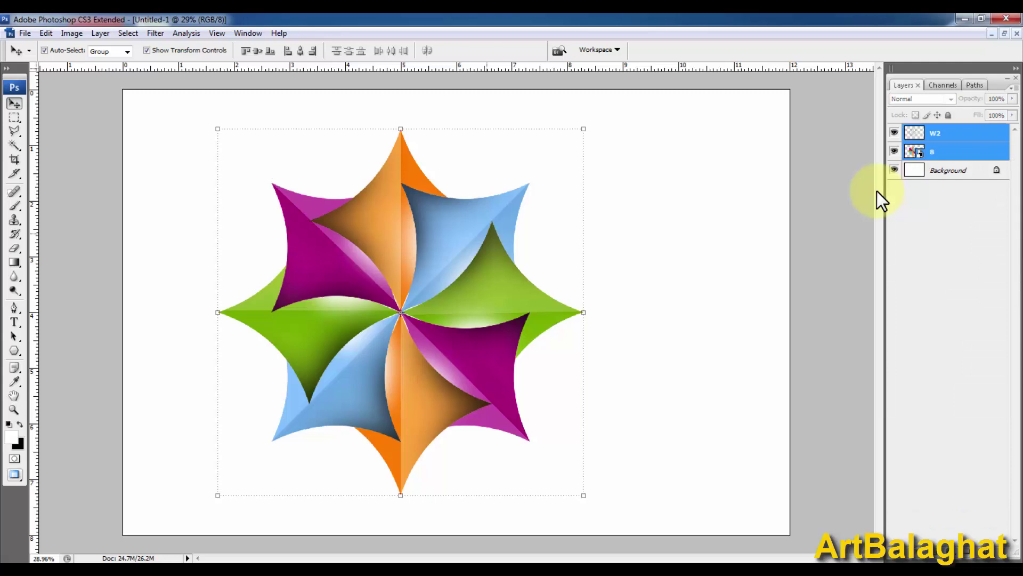
pyautogui.hotkey('shift', 'Left')
pyautogui.hotkey('shift', 'Left')
pyautogui.hotkey('shift', 'Left')
pyautogui.hotkey('shift', 'Up')
pyautogui.hotkey('shift', 'Up')
pyautogui.hotkey('shift', 'Left')
pyautogui.hotkey('shift', 'Left')
pyautogui.hotkey('shift', 'Left')
pyautogui.hotkey('shift', 'Up')
pyautogui.hotkey('shift', 'Up')
# Scale the star down to about 76% and nudge it further toward the upper left
pyautogui.hotkey('ctrl', 't')
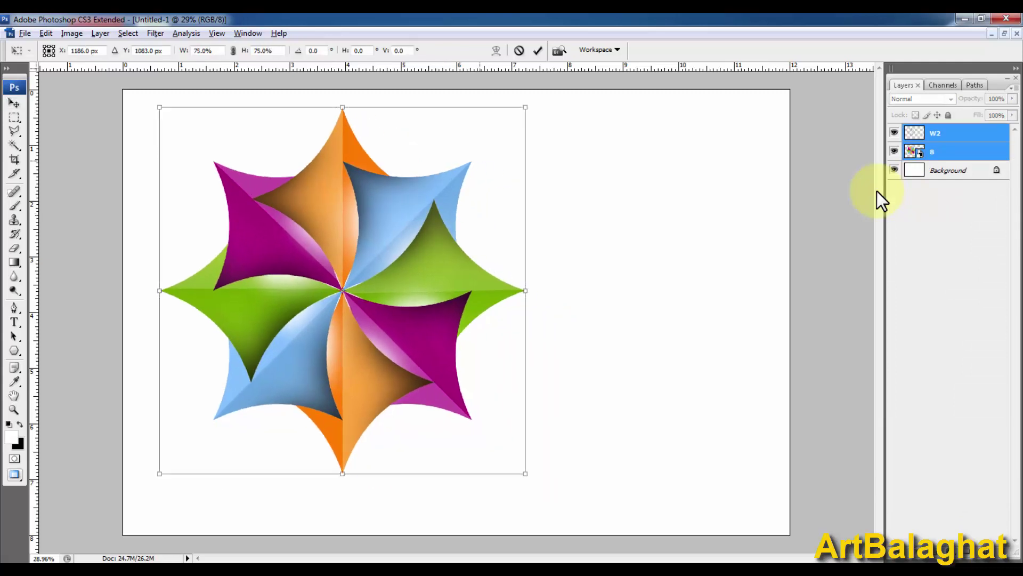
pyautogui.press('Return')
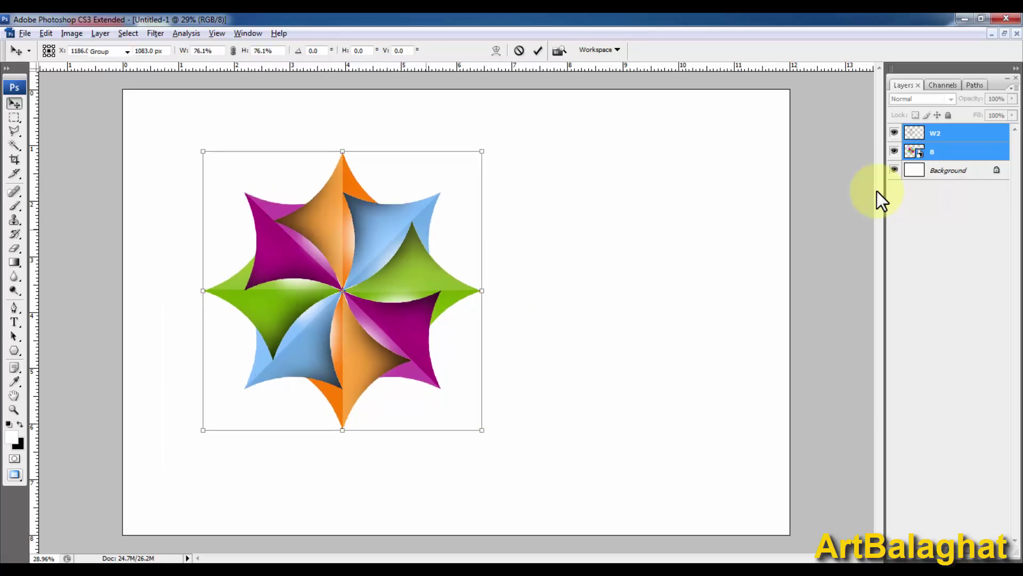
pyautogui.press('Return')
pyautogui.hotkey('shift', 'Up')
pyautogui.hotkey('shift', 'Up')
pyautogui.hotkey('shift', 'Up')
pyautogui.hotkey('shift', 'Left')
pyautogui.hotkey('shift', 'Left')
pyautogui.hotkey('shift', 'Left')
pyautogui.hotkey('shift', 'Left')
pyautogui.hotkey('shift', 'Up')
pyautogui.hotkey('shift', 'Up')
pyautogui.hotkey('shift', 'Up')
pyautogui.hotkey('shift', 'Up')
pyautogui.hotkey('shift', 'Up')
pyautogui.hotkey('shift', 'Up')
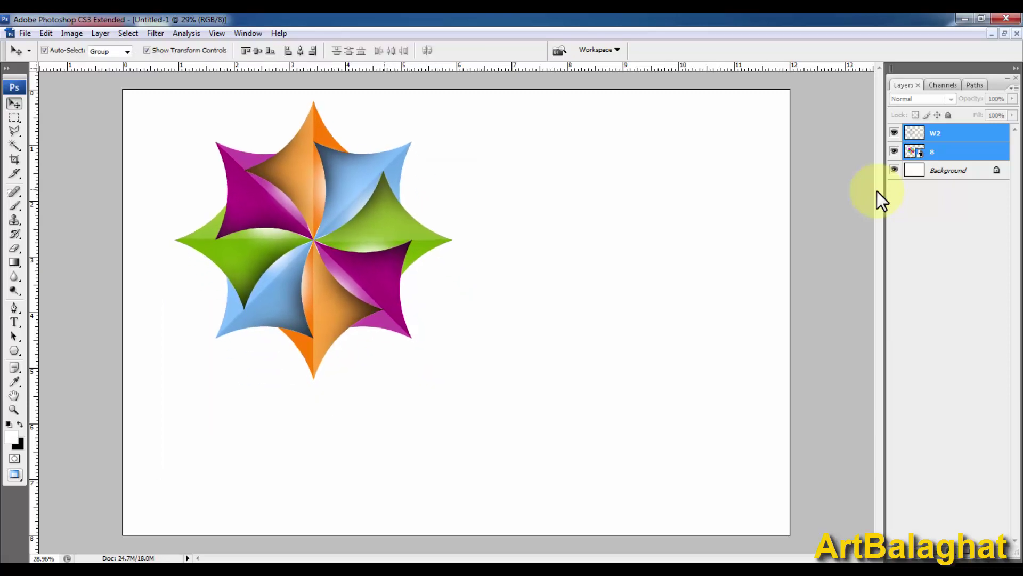
pyautogui.hotkey('alt', '[')
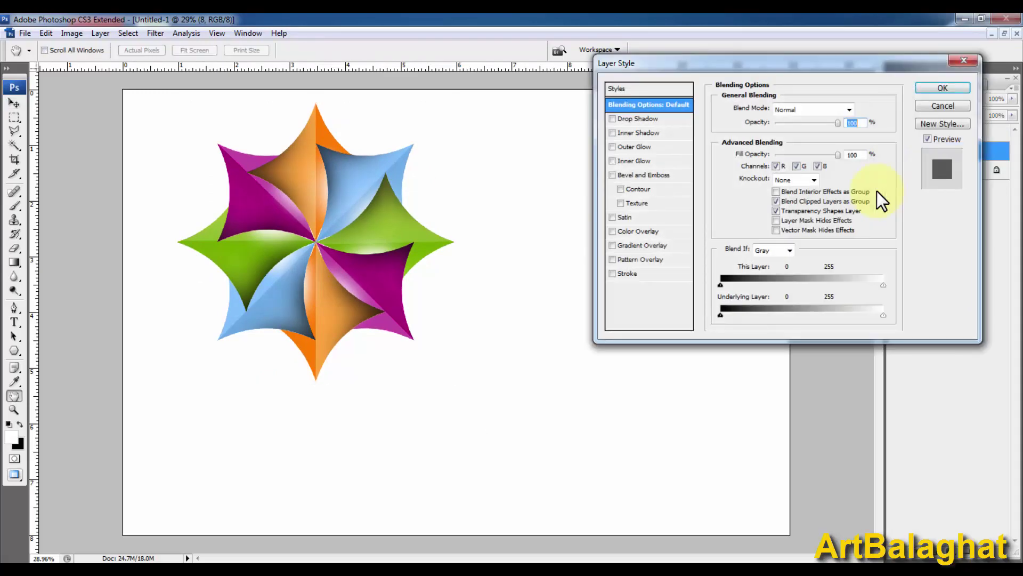
# Give the star a drop shadow with Normal blending mode
pyautogui.write('1550')
pyautogui.hotkey('alt', 'Down')
pyautogui.press('Home')
pyautogui.press('Return')
pyautogui.press('Return')
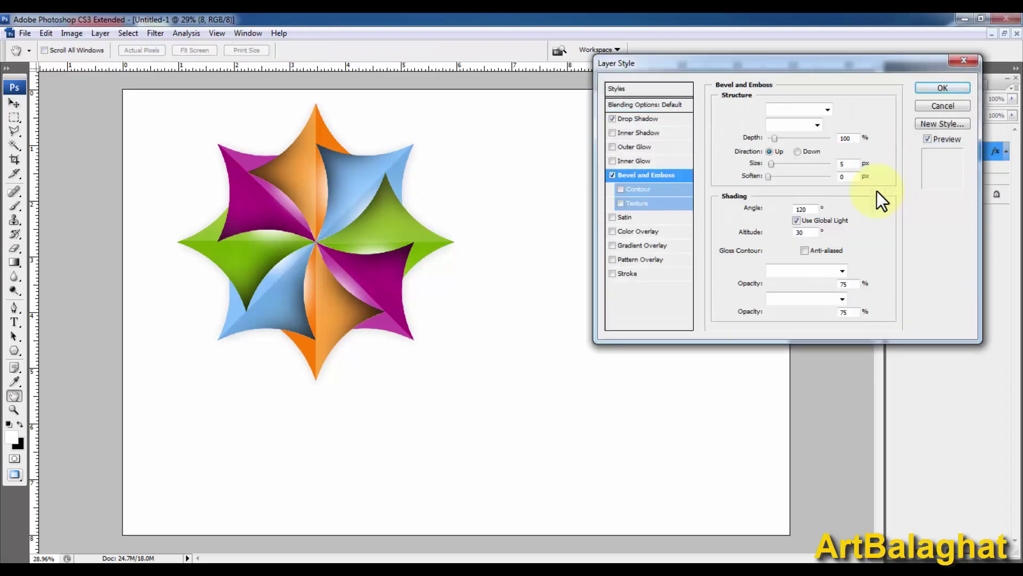
# Try out Bevel and Emboss size, depth and direction, keeping the bevel raised
pyautogui.press('Up')
pyautogui.press('Up')
pyautogui.press('Up')
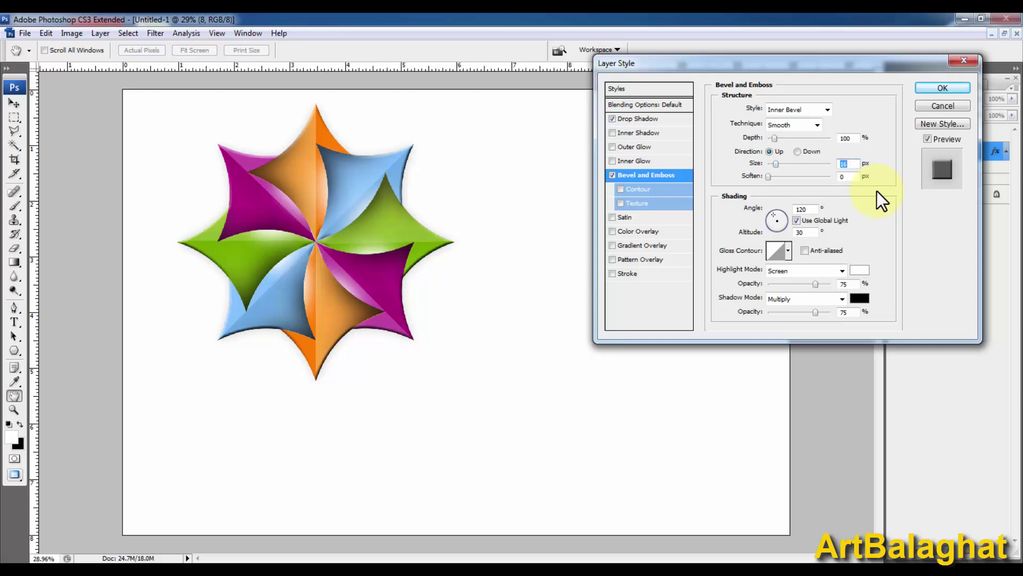
pyautogui.hotkey('shift', 'Tab')
pyautogui.press('Down')
pyautogui.press('Down')
pyautogui.press('Down')
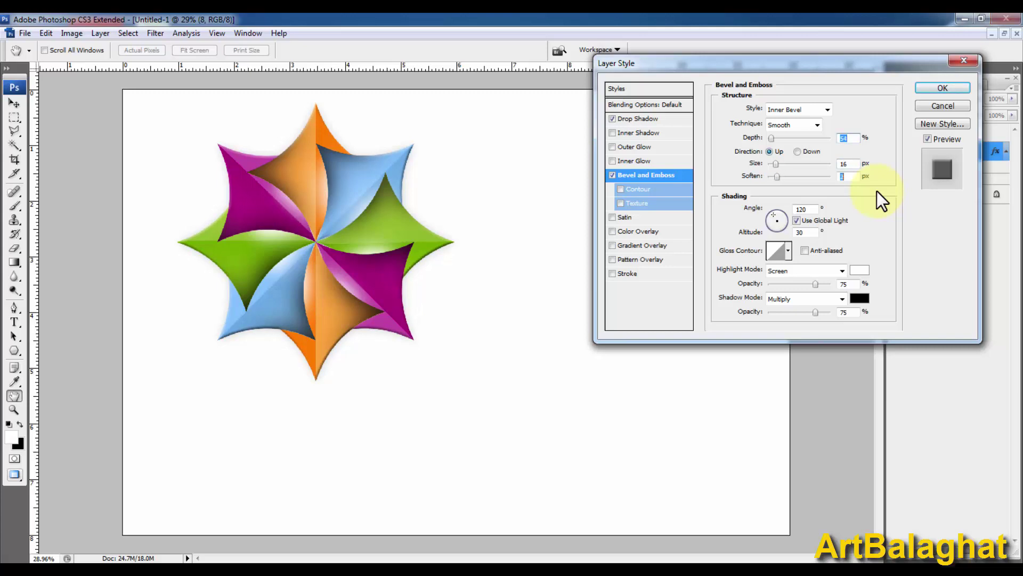
pyautogui.hotkey('shift', 'Tab')
pyautogui.hotkey('shift', 'Tab')
pyautogui.press('Down')
pyautogui.press('Up')
pyautogui.hotkey('shift', 'Tab')
pyautogui.hotkey('shift', 'Up')
pyautogui.hotkey('shift', 'Up')
pyautogui.hotkey('shift', 'Up')
pyautogui.press('Up')
pyautogui.hotkey('shift', 'Up')
pyautogui.hotkey('shift', 'Up')
pyautogui.hotkey('shift', 'Up')
pyautogui.hotkey('shift', 'Up')
pyautogui.hotkey('shift', 'Up')
pyautogui.hotkey('shift', 'Up')
pyautogui.hotkey('shift', 'Down')
pyautogui.hotkey('shift', 'Down')
pyautogui.hotkey('shift', 'Down')
pyautogui.hotkey('shift', 'Down')
pyautogui.hotkey('shift', 'Down')
pyautogui.hotkey('shift', 'Down')
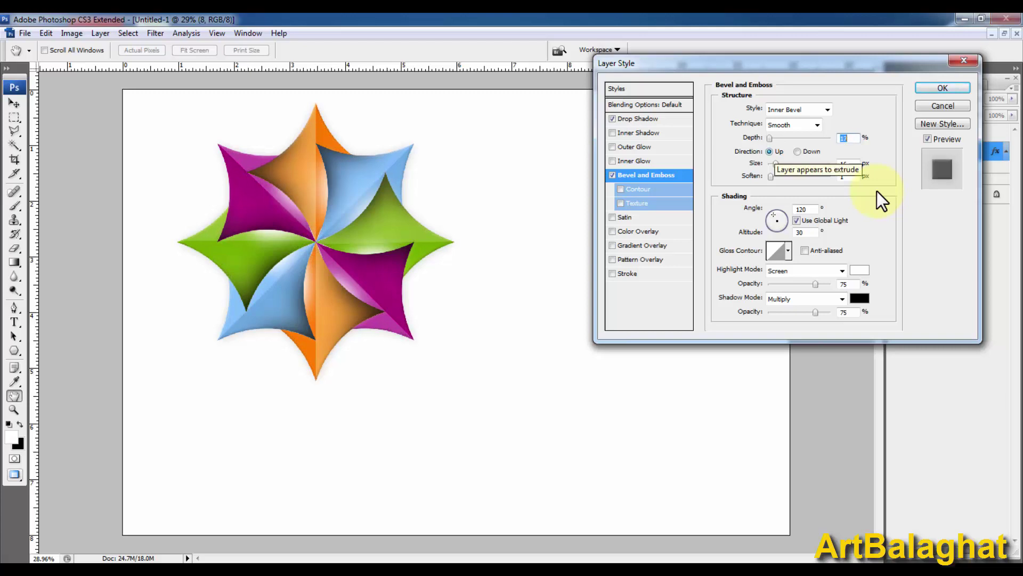
# Set bevel depth to 42 and size to 6, apply both effects, then select the Background layer
pyautogui.hotkey('shift', 'Up')
pyautogui.hotkey('shift', 'Up')
pyautogui.hotkey('shift', 'Up')
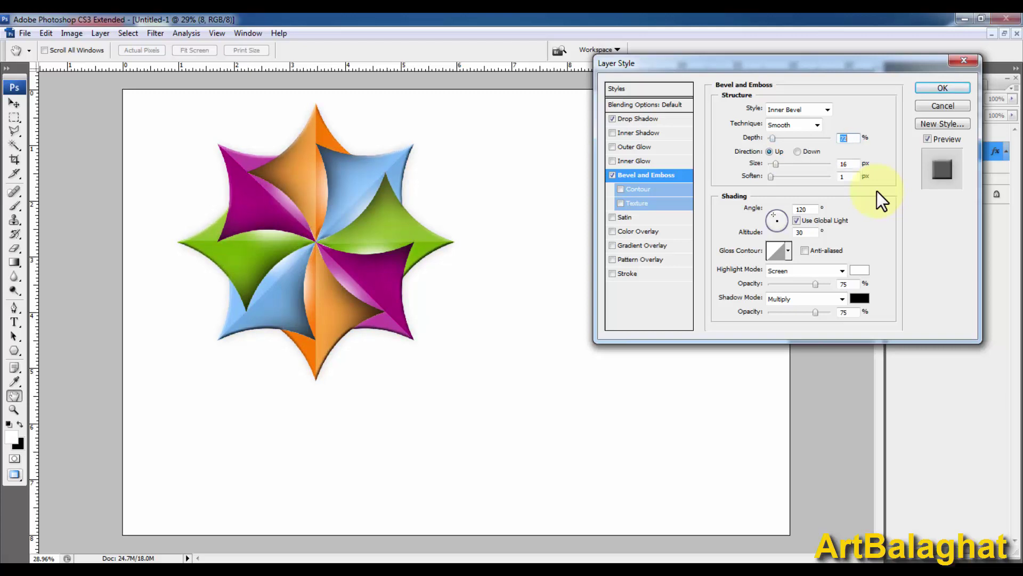
pyautogui.hotkey('shift', 'Down')
pyautogui.press('Tab')
pyautogui.hotkey('shift', 'Down')
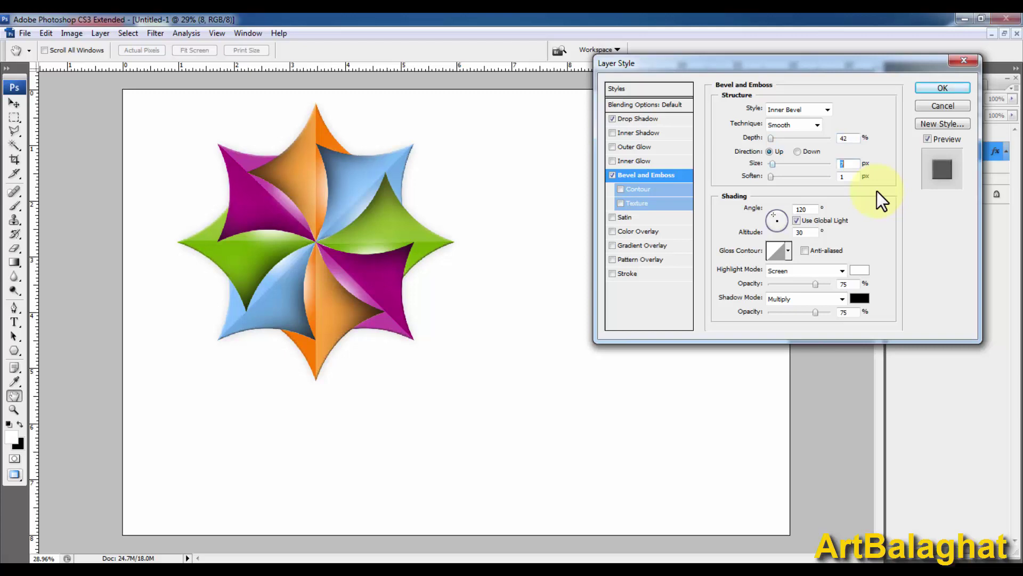
pyautogui.press('Return')
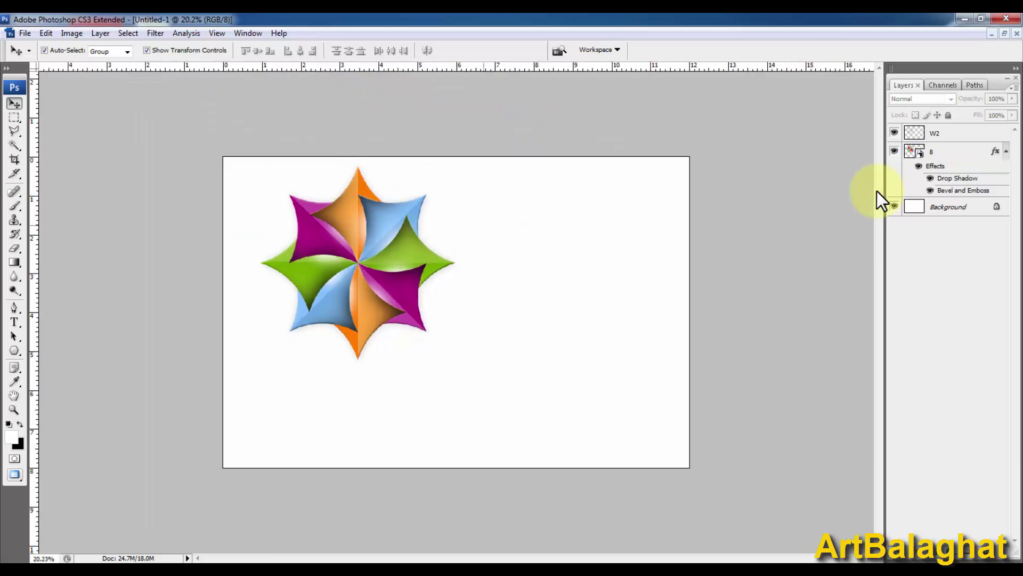
pyautogui.hotkey('ctrl', 'alt', 'a')
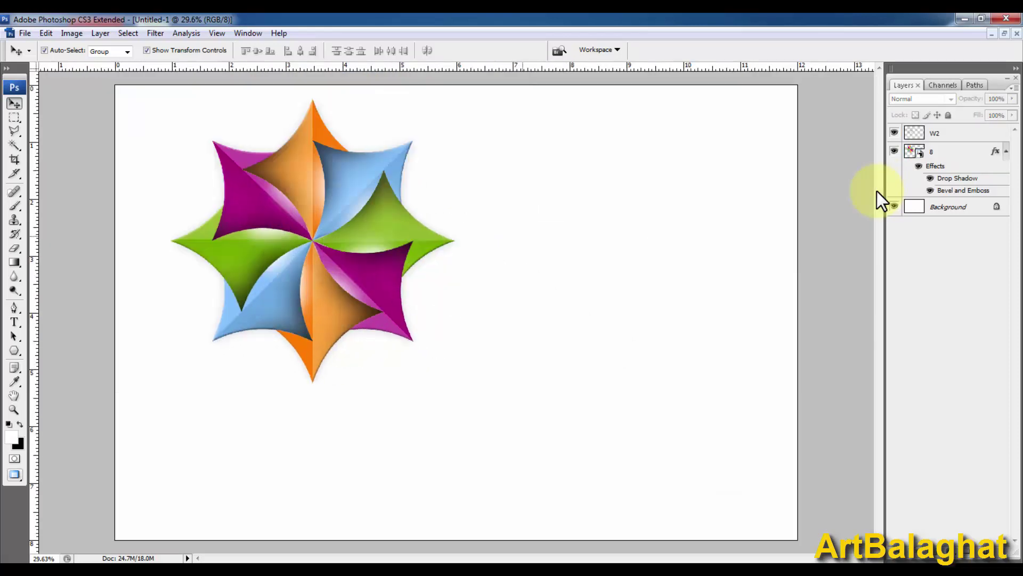
pyautogui.press('Return')
# Convert the Background into Layer 0 and give it a radial Gradient Overlay
pyautogui.doubleClick(882, 202)
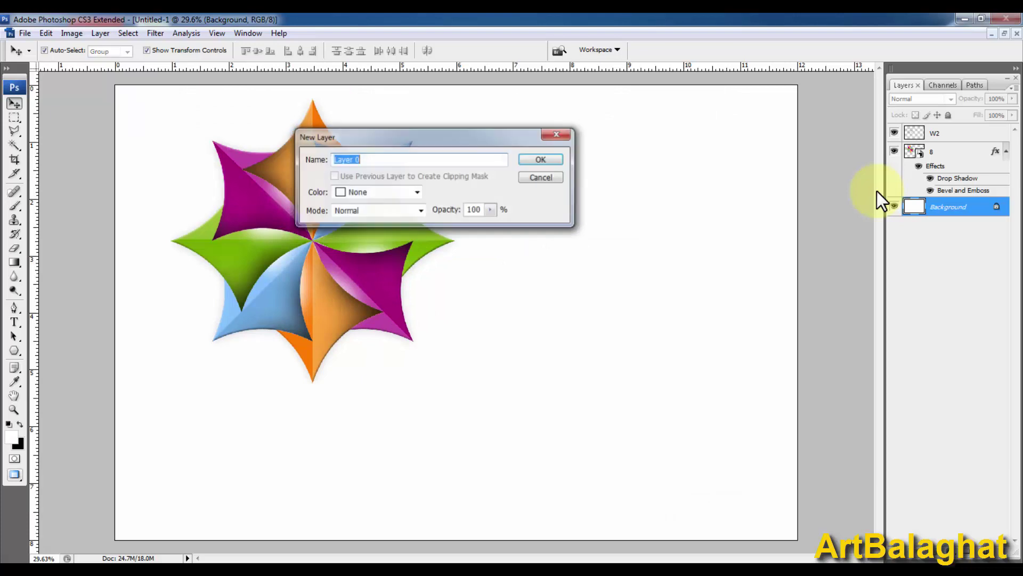
pyautogui.press('Return')
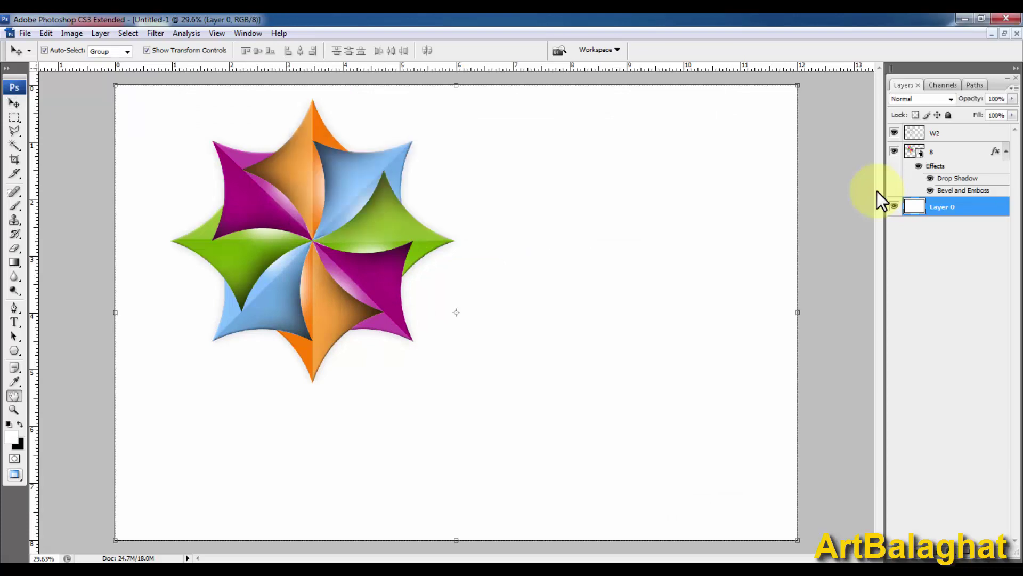
pyautogui.doubleClick(879, 199)
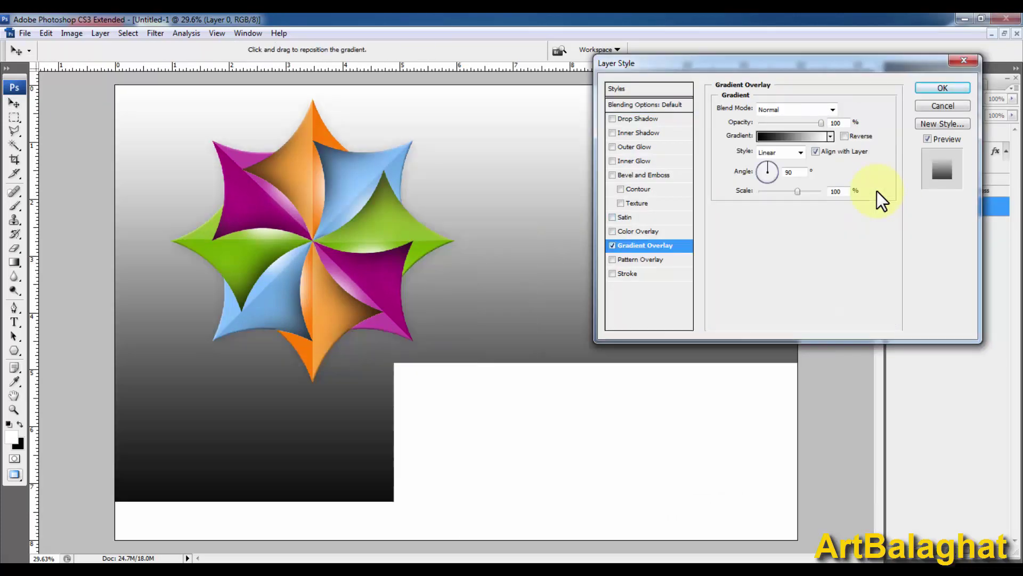
pyautogui.hotkey('alt', 'Down')
pyautogui.press('Down')
pyautogui.press('Return')
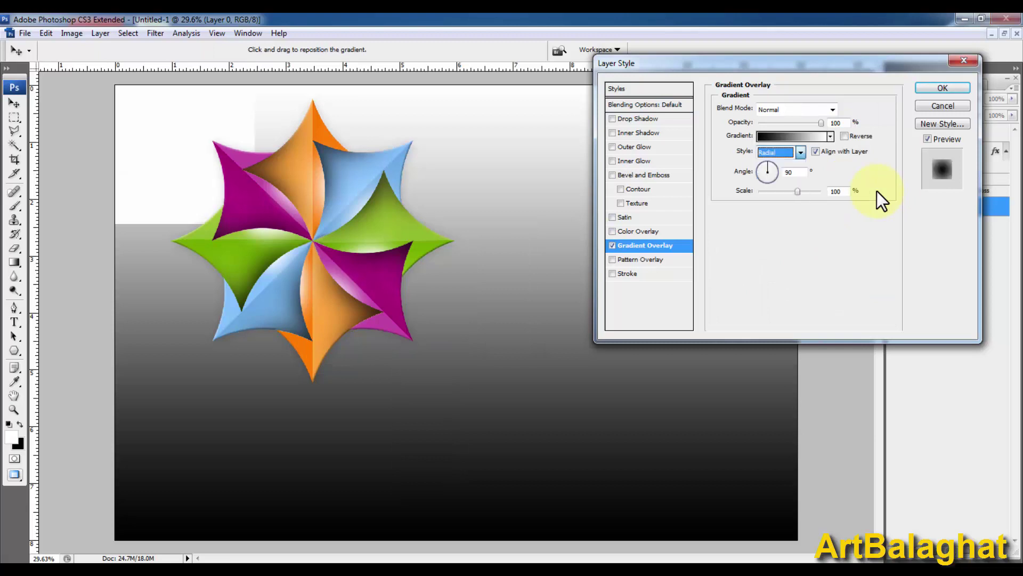
pyautogui.press('Tab')
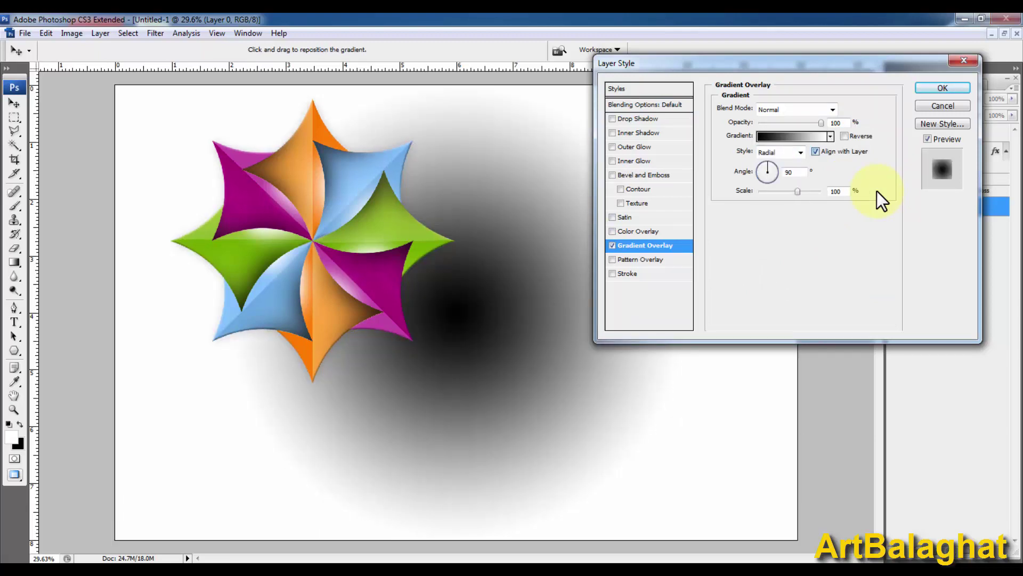
# Reverse the radial gradient at 150% scale with a darker gray stop and lower opacity
pyautogui.press('space')
pyautogui.hotkey('alt', 'r')
pyautogui.press('Tab')
pyautogui.press('Tab')
pyautogui.write('150')
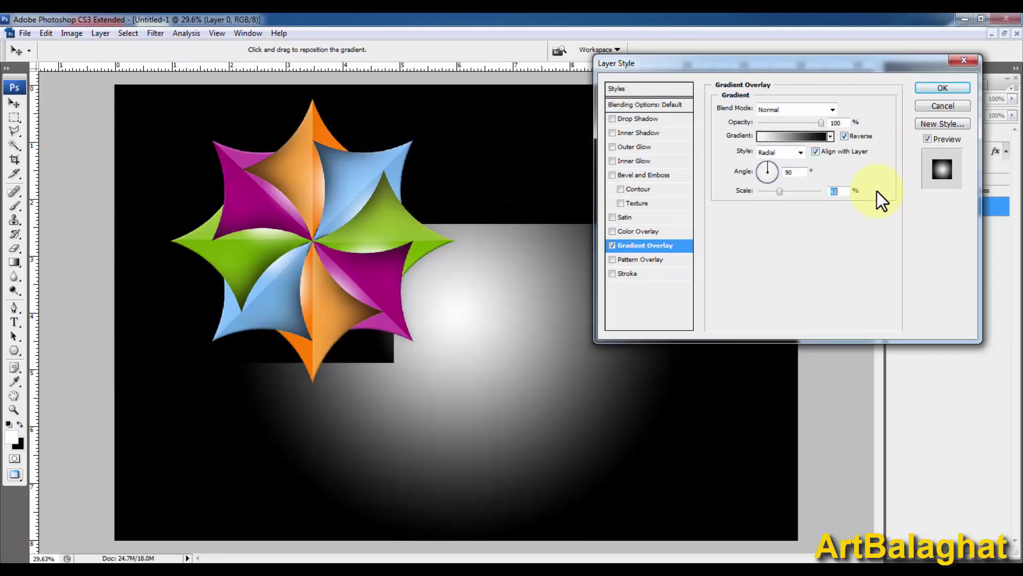
pyautogui.hotkey('alt', 'o')
pyautogui.write('60')
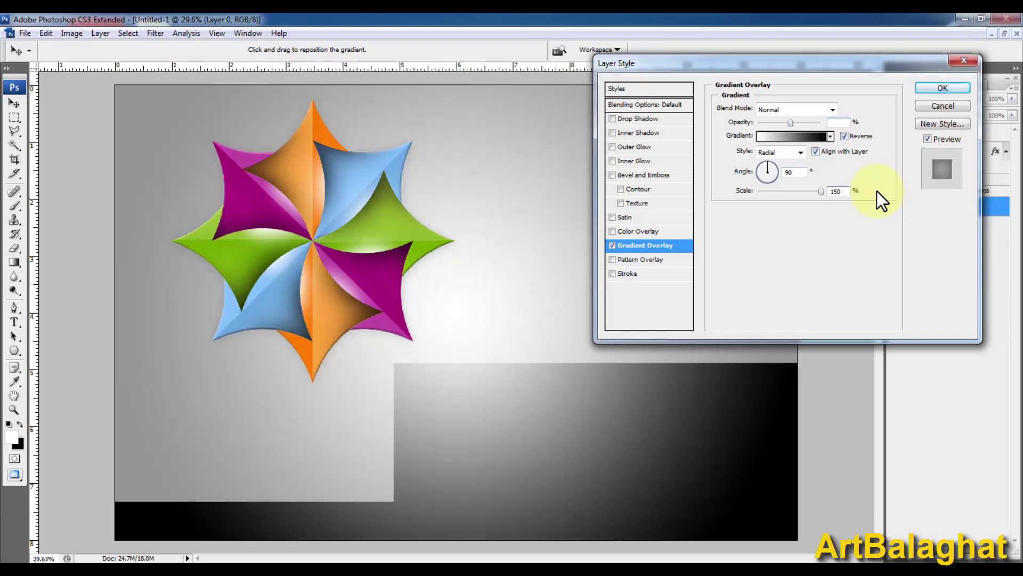
pyautogui.write('77')
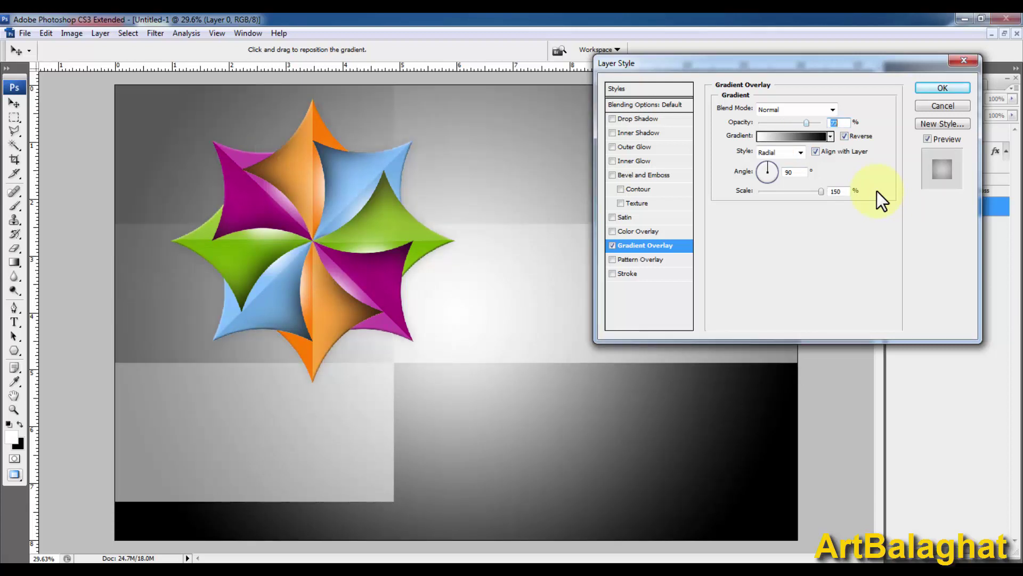
pyautogui.write('70')
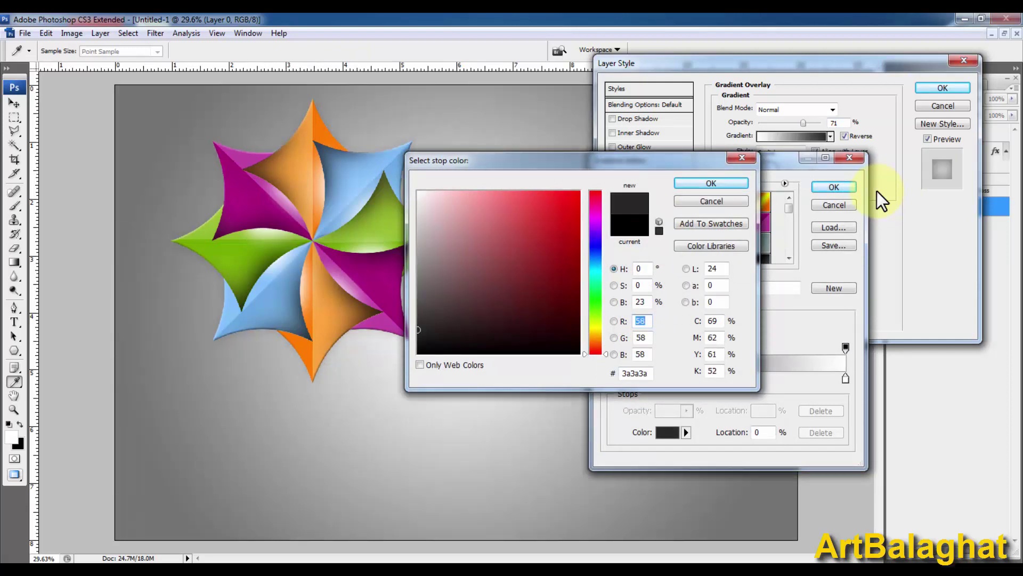
pyautogui.press('Return')
pyautogui.press('Return')
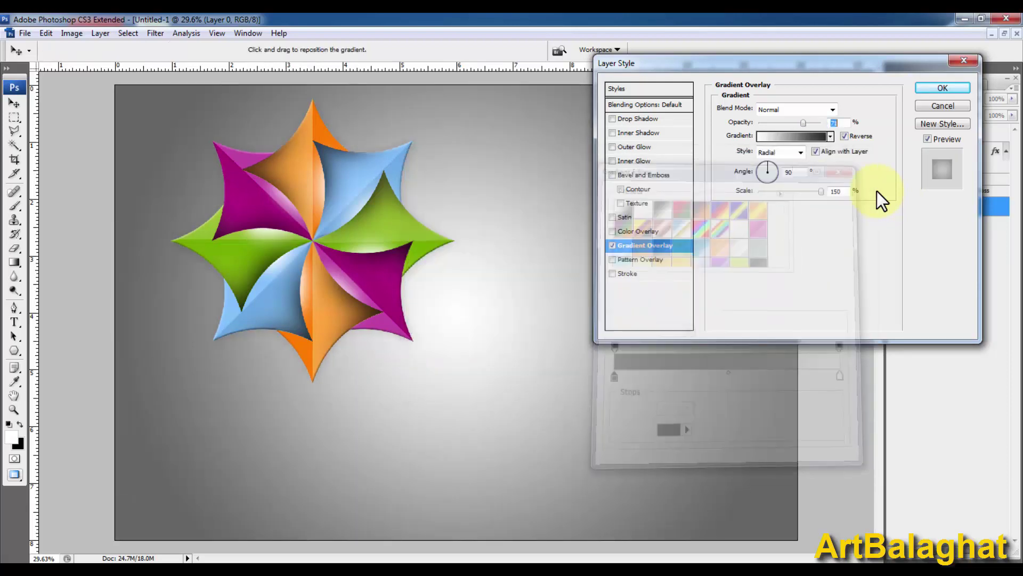
pyautogui.hotkey('ctrl', '-')
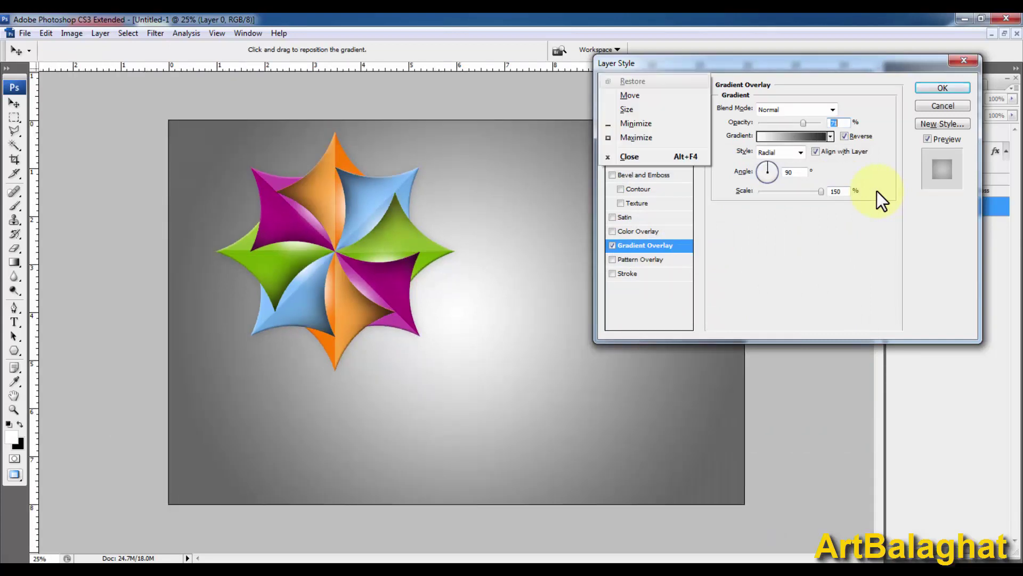
pyautogui.press('Return')
pyautogui.hotkey('alt', ']')
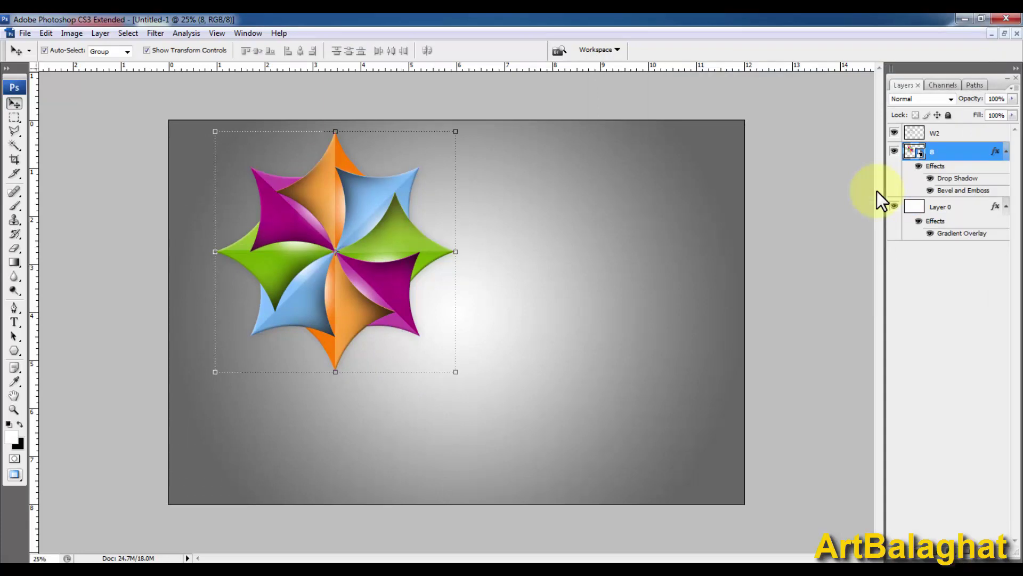
# Paint a soft black brush dab on a new Layer 1 at the star's centre
pyautogui.hotkey('ctrl', 'shift', 'alt', 'n')
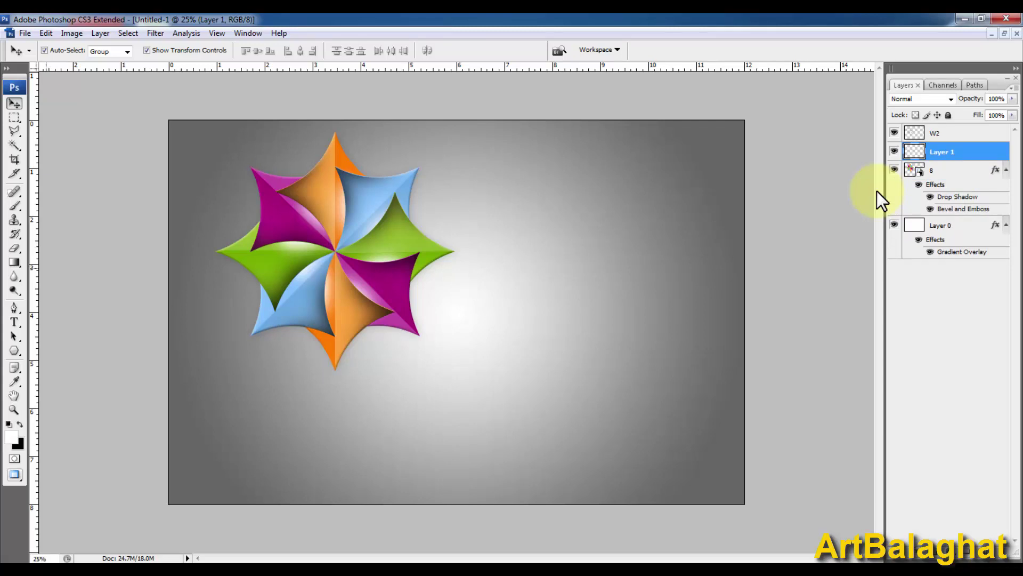
pyautogui.press('b')
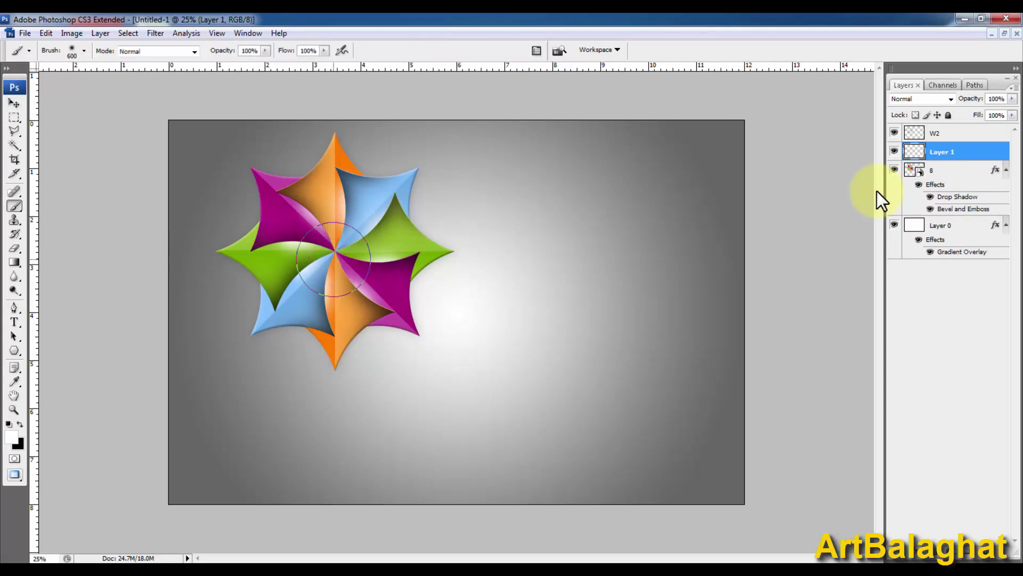
pyautogui.click(333, 258)
pyautogui.hotkey('ctrl', 'z')
pyautogui.press('x')
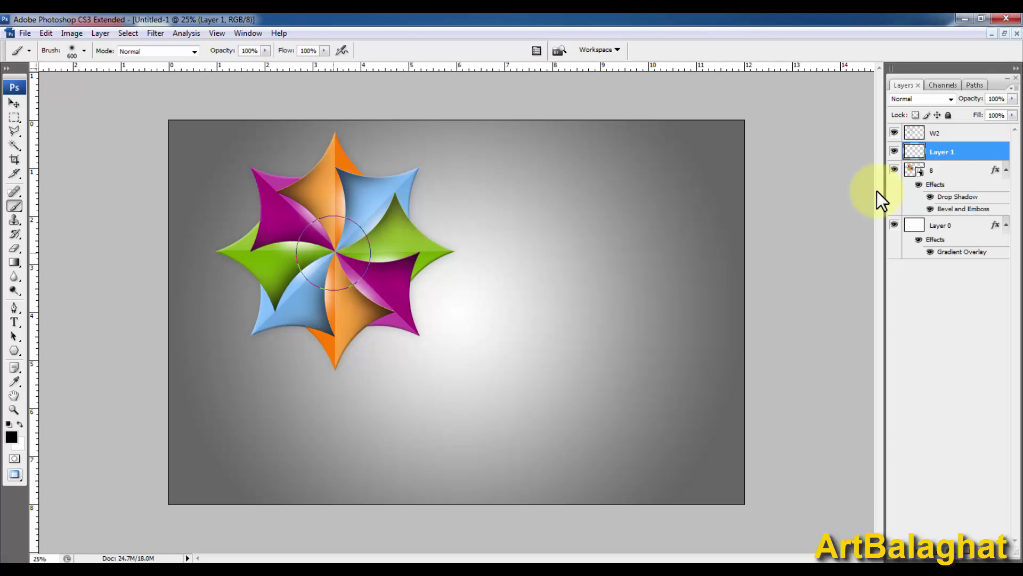
pyautogui.click(333, 252)
# Transform the dab into a wide, flat ellipse centred beneath the star
pyautogui.press('v')
pyautogui.hotkey('ctrl', 't')
pyautogui.moveTo(421, 252); pyautogui.dragTo(759, 252)
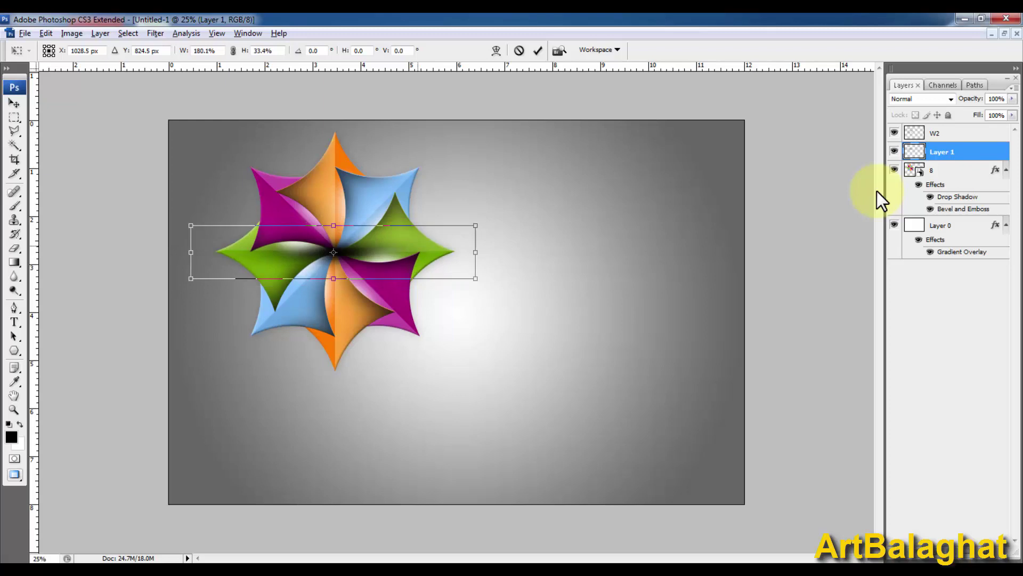
pyautogui.moveTo(333, 251); pyautogui.dragTo(333, 382)
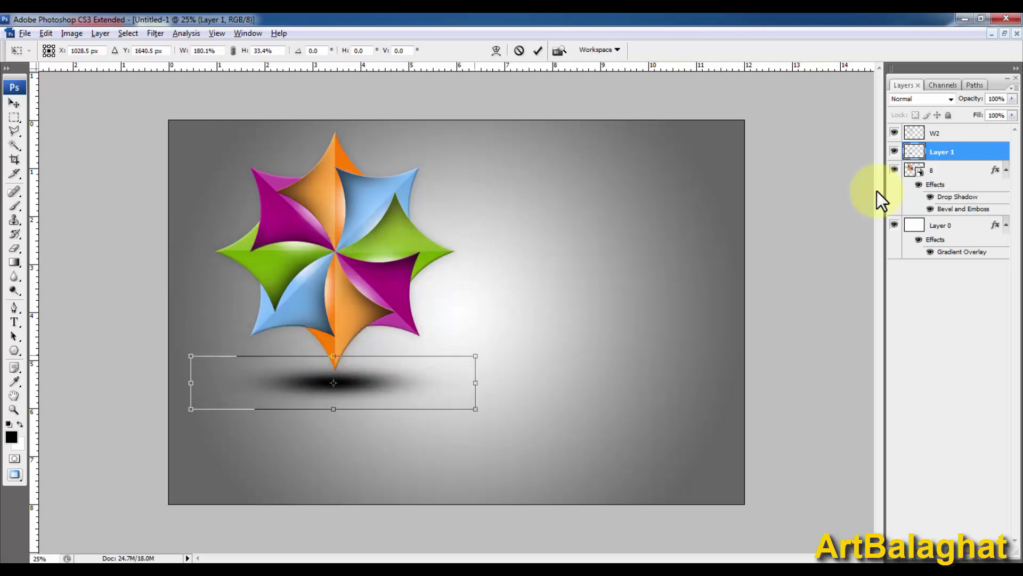
pyautogui.moveTo(475, 408); pyautogui.dragTo(744, 402)
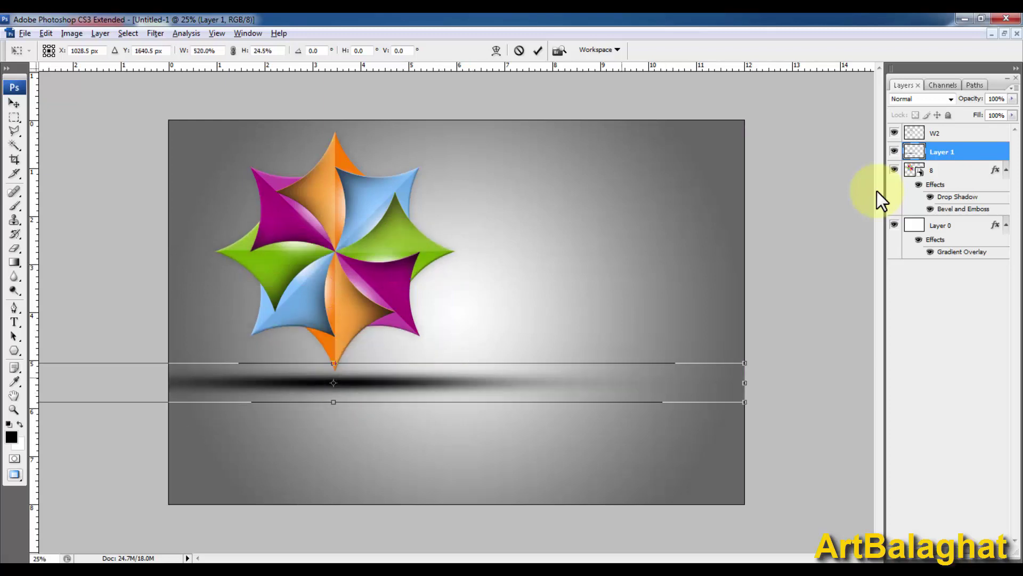
pyautogui.moveTo(744, 382); pyautogui.dragTo(581, 382)
pyautogui.press('Return')
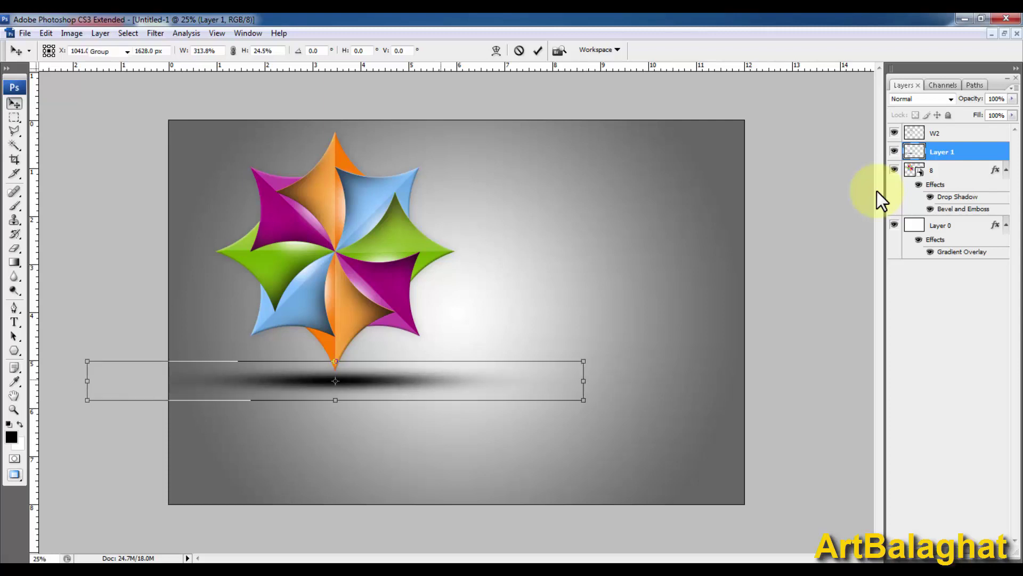
pyautogui.press('Left')
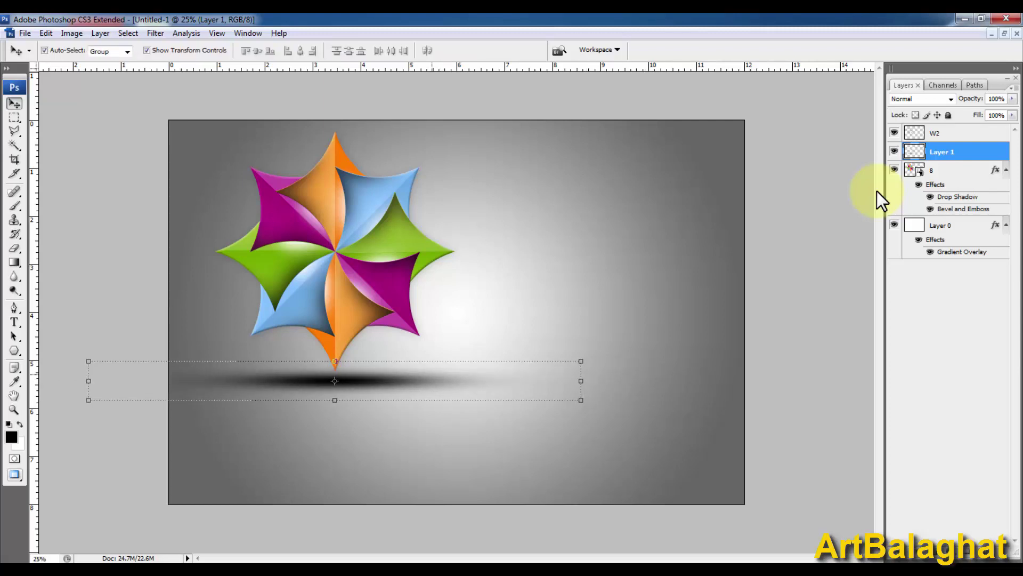
# Set the shadow layer opacity to 59% and nudge it up slightly
pyautogui.click(1012, 99)
pyautogui.moveTo(1011, 111); pyautogui.dragTo(985, 111)
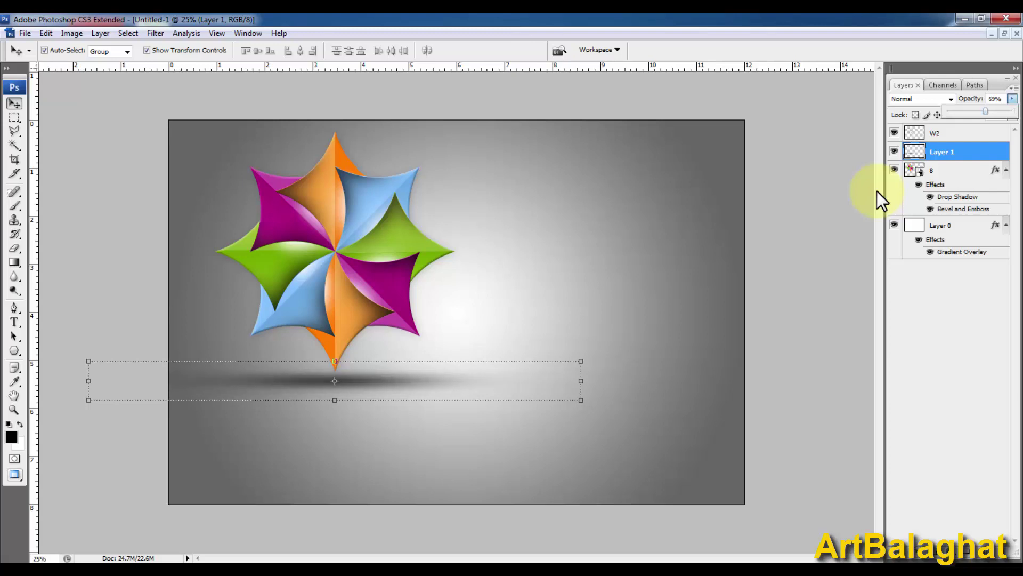
pyautogui.click(940, 225)
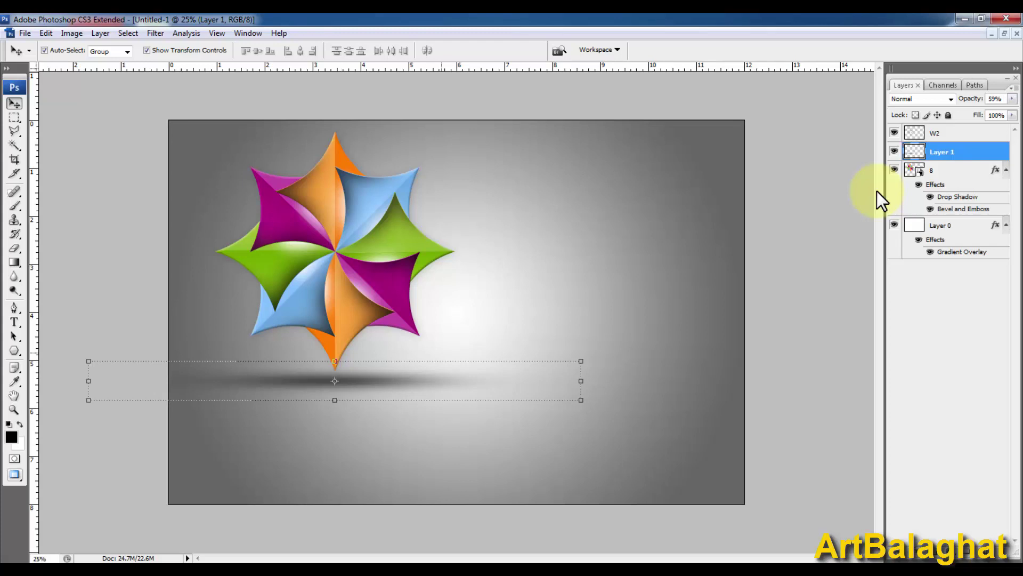
pyautogui.press('Up')
# Duplicate the star below the original and flip the copy vertically
pyautogui.click(940, 170)
pyautogui.moveTo(335, 251); pyautogui.dragTo(334, 474)
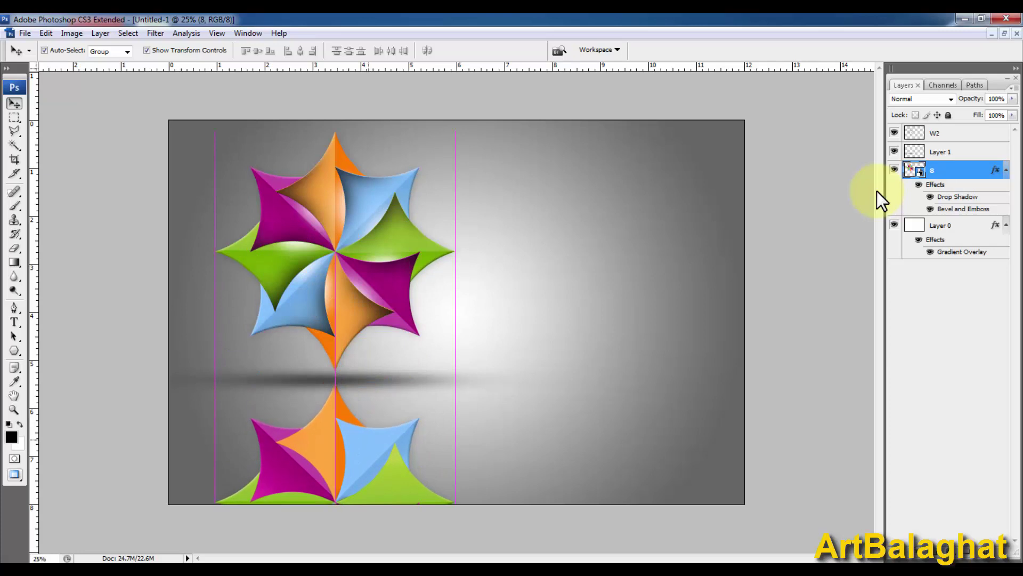
pyautogui.hotkey('ctrl', 't')
pyautogui.rightClick(339, 382)
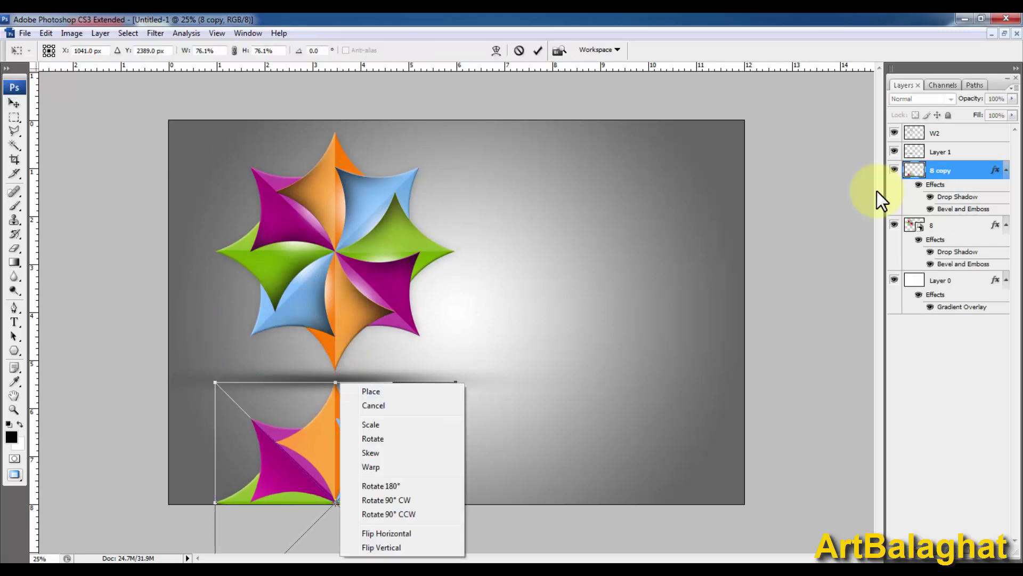
pyautogui.click(381, 547)
pyautogui.press('Return')
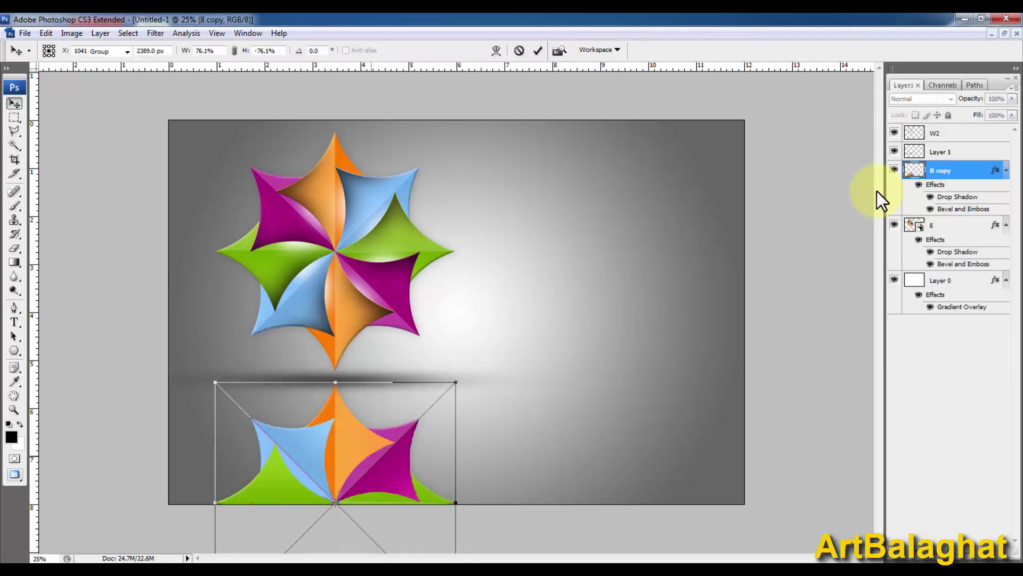
pyautogui.hotkey('shift', 'Down')
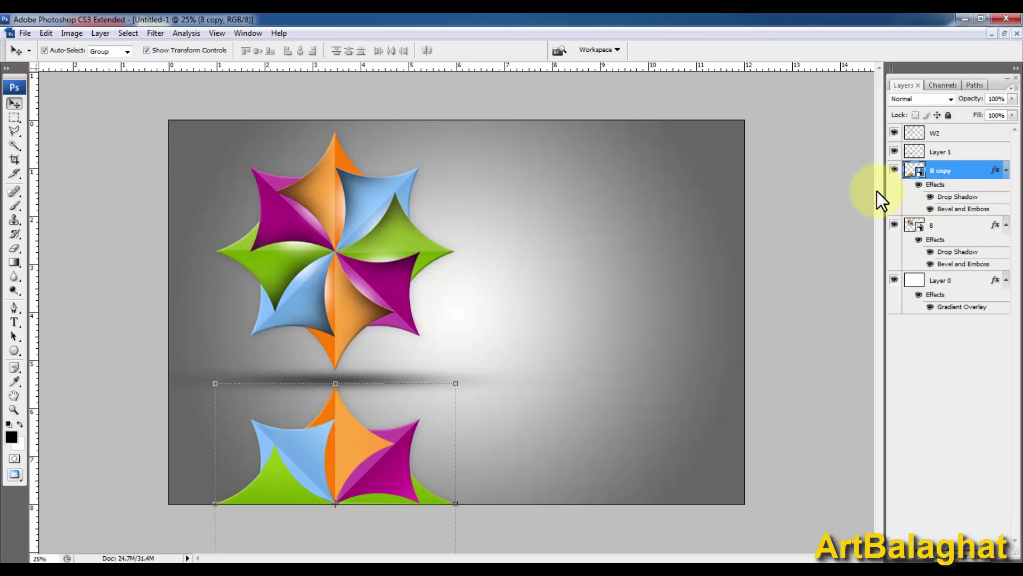
# Add a layer mask to the copy and fade it toward the bottom with a gradient
pyautogui.hotkey('alt', 'l')
pyautogui.press('m')
pyautogui.press('r')
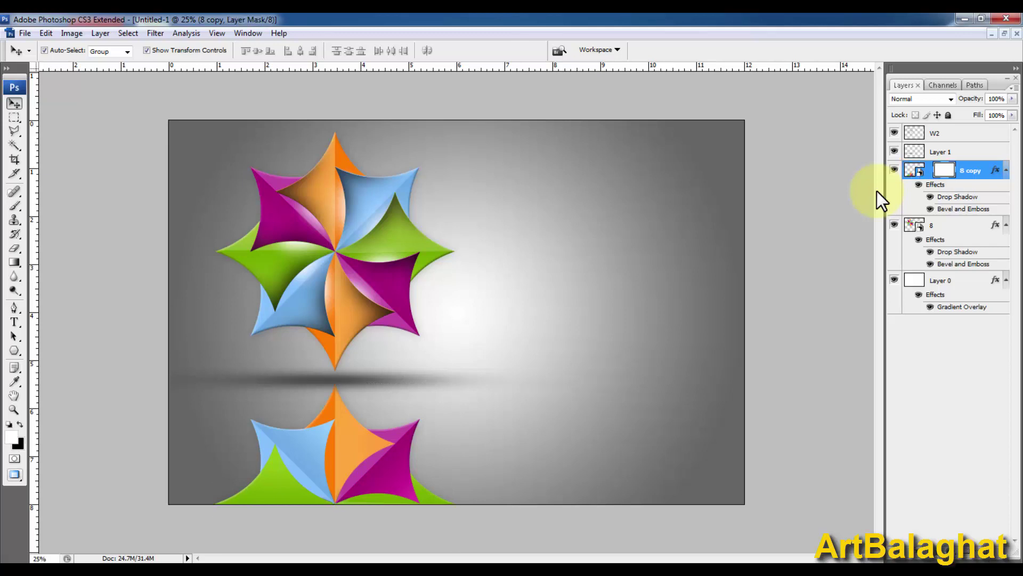
pyautogui.hotkey('ctrl', 'z')
pyautogui.hotkey('ctrl', 'z')
pyautogui.press('g')
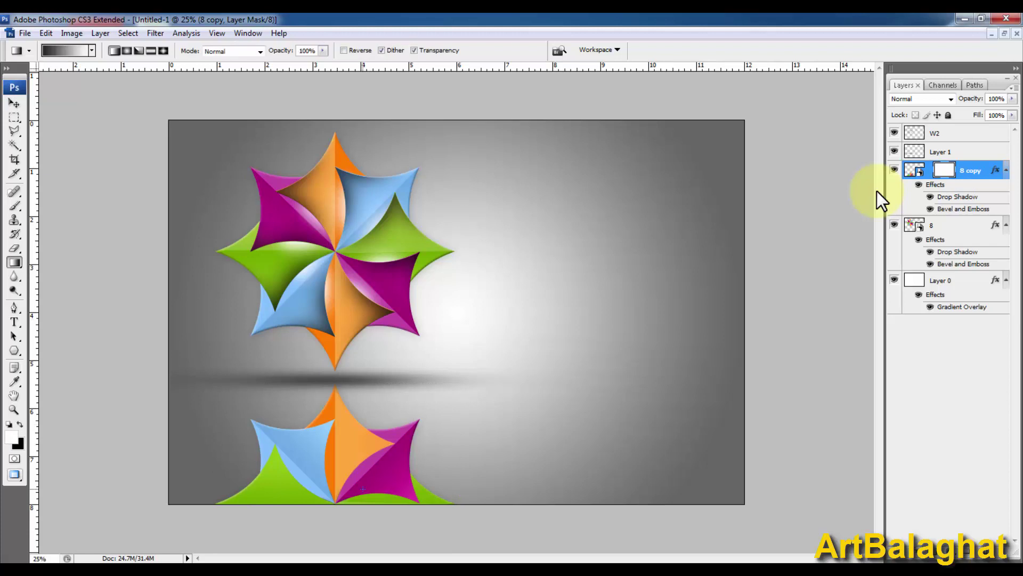
pyautogui.moveTo(333, 421); pyautogui.dragTo(333, 501)
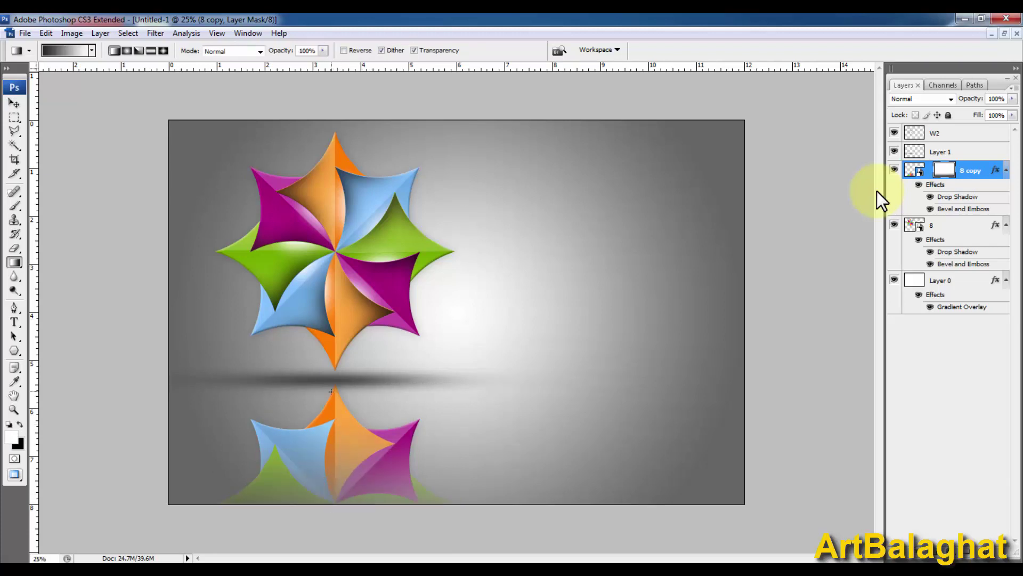
pyautogui.moveTo(331, 391); pyautogui.dragTo(330, 471)
pyautogui.moveTo(342, 389); pyautogui.dragTo(343, 466)
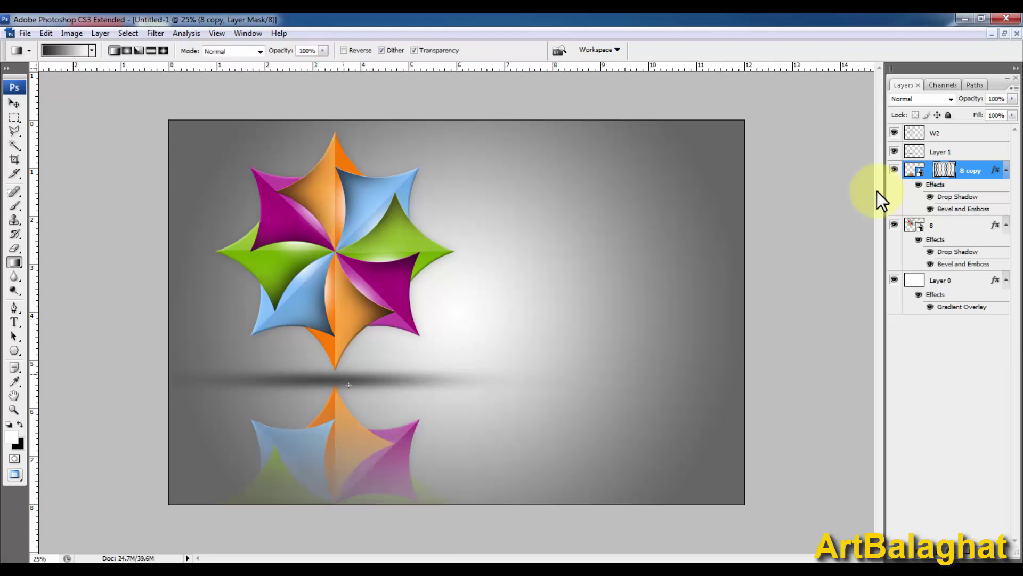
pyautogui.moveTo(346, 387); pyautogui.dragTo(347, 465)
pyautogui.moveTo(349, 376); pyautogui.dragTo(338, 509)
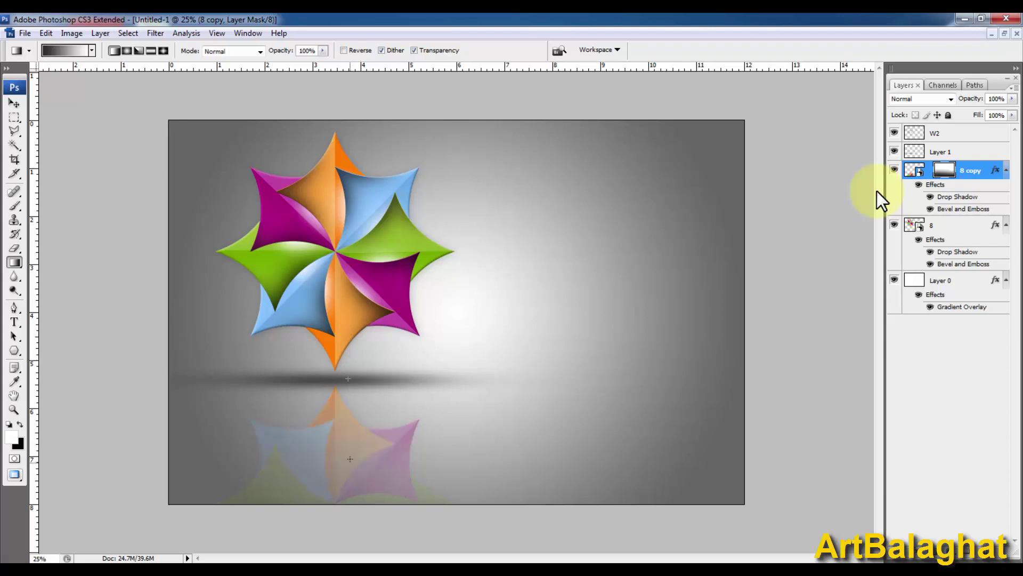
pyautogui.hotkey('alt', 'BackSpace')
pyautogui.moveTo(333, 382); pyautogui.dragTo(334, 444)
pyautogui.moveTo(333, 500); pyautogui.dragTo(334, 501)
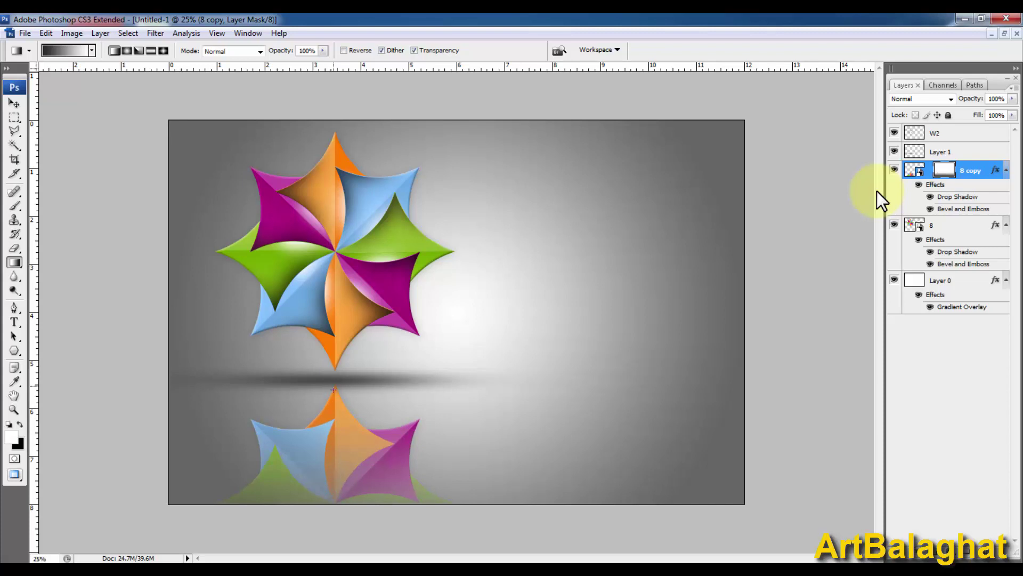
# Set the reflection layer's opacity to 46%
pyautogui.press('v')
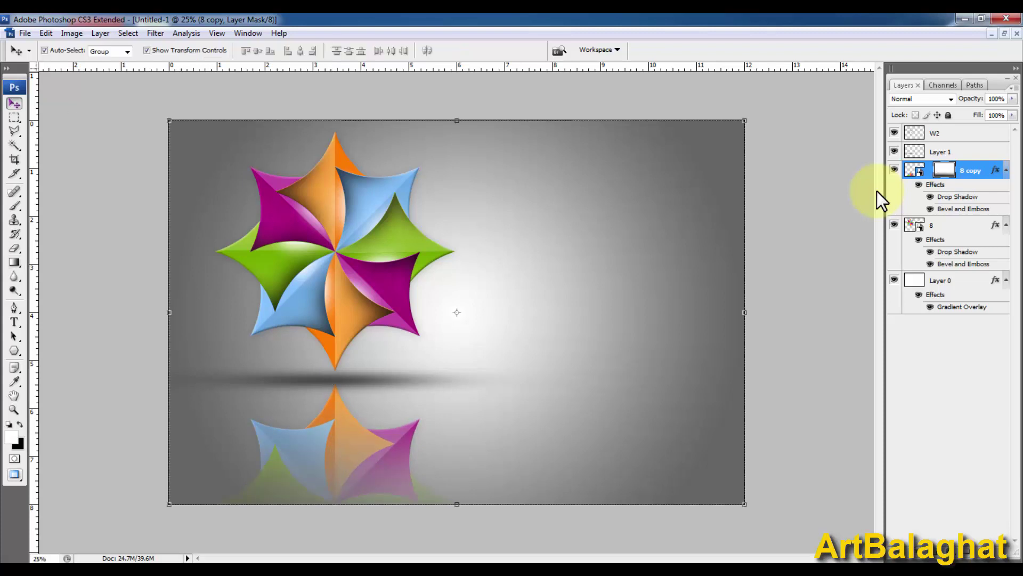
pyautogui.click(914, 170)
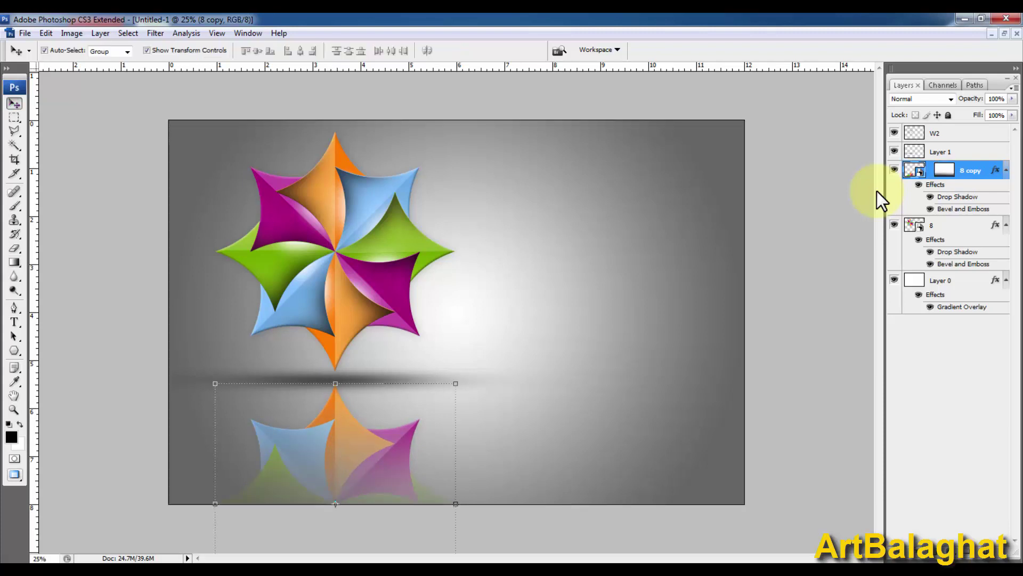
pyautogui.click(1012, 98)
pyautogui.write('46')
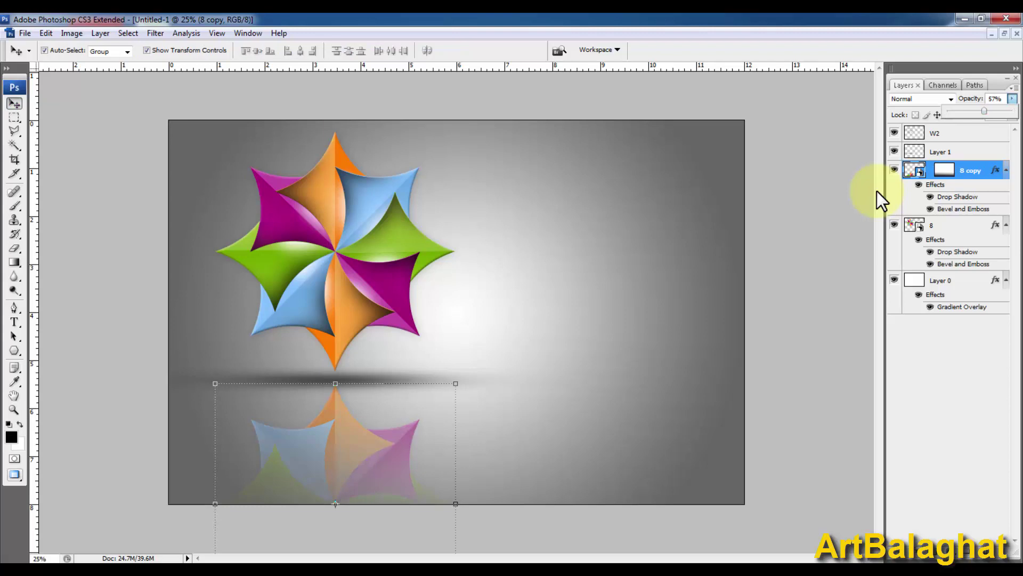
# Lock the gradient background Layer 0 and nudge the W2 star slightly down
pyautogui.hotkey('alt', '[')
pyautogui.hotkey('alt', '[')
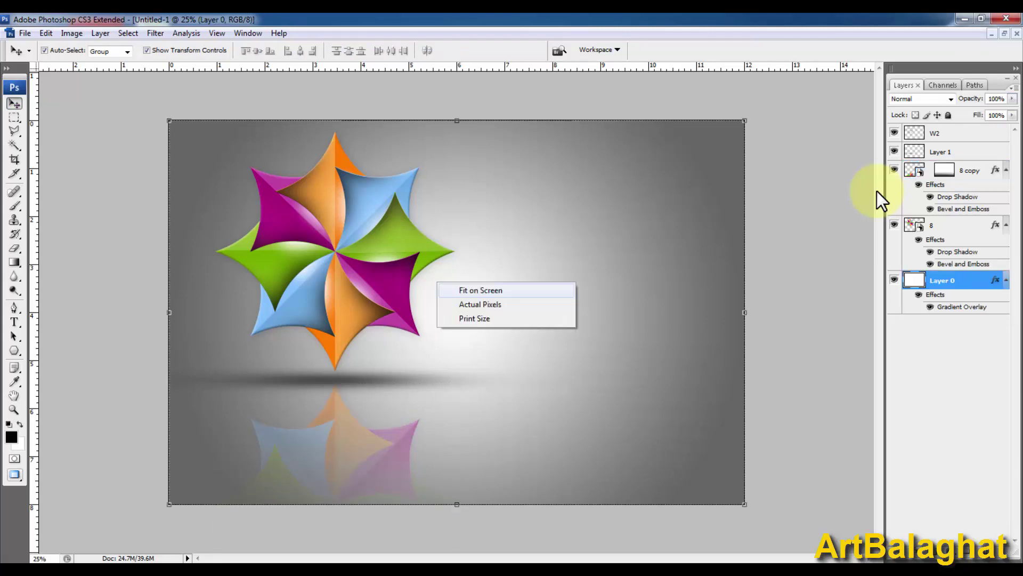
pyautogui.hotkey('ctrl', '0')
pyautogui.hotkey('alt', '.')
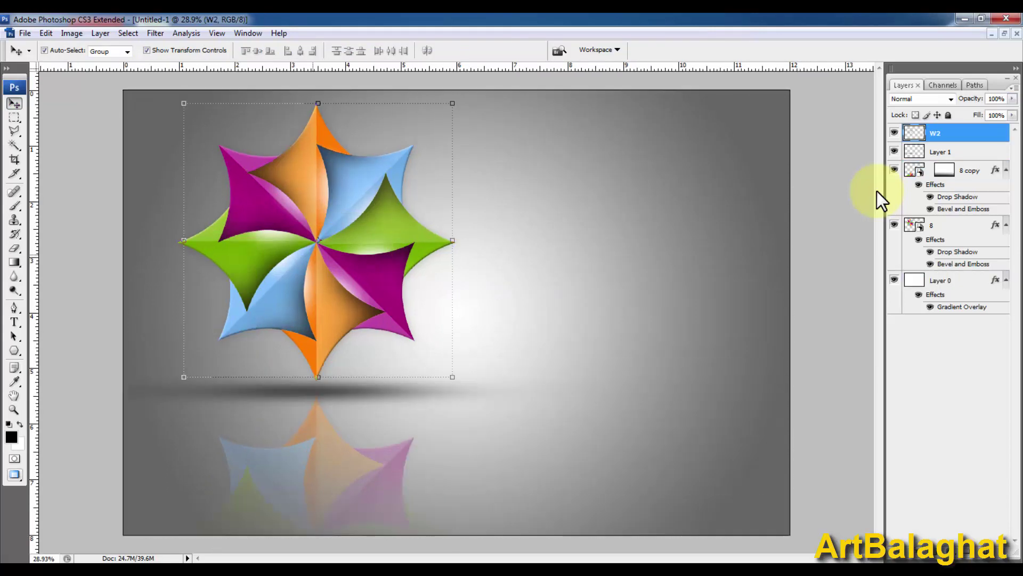
pyautogui.hotkey('alt', ',')
pyautogui.press('/')
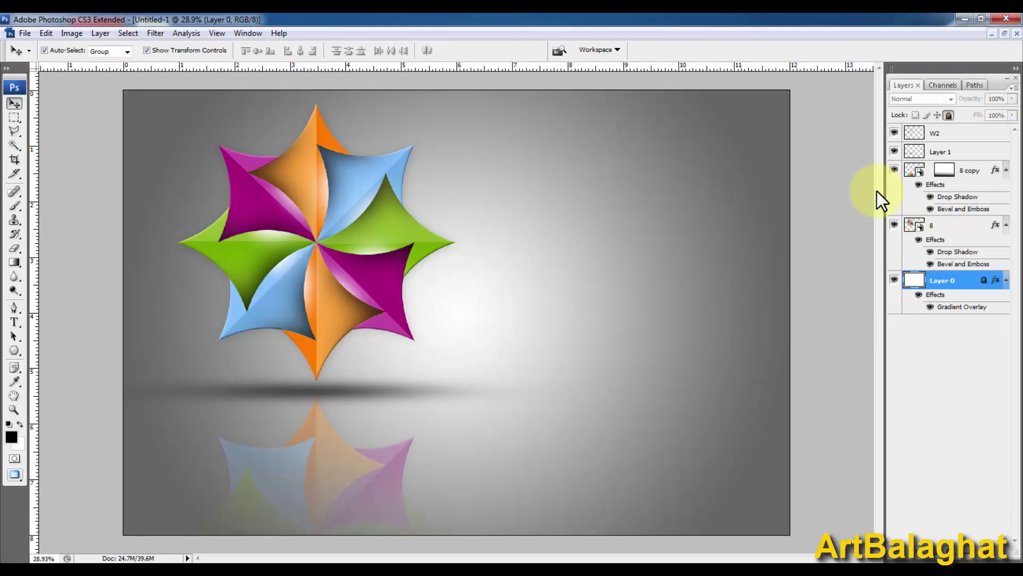
pyautogui.hotkey('alt', '.')
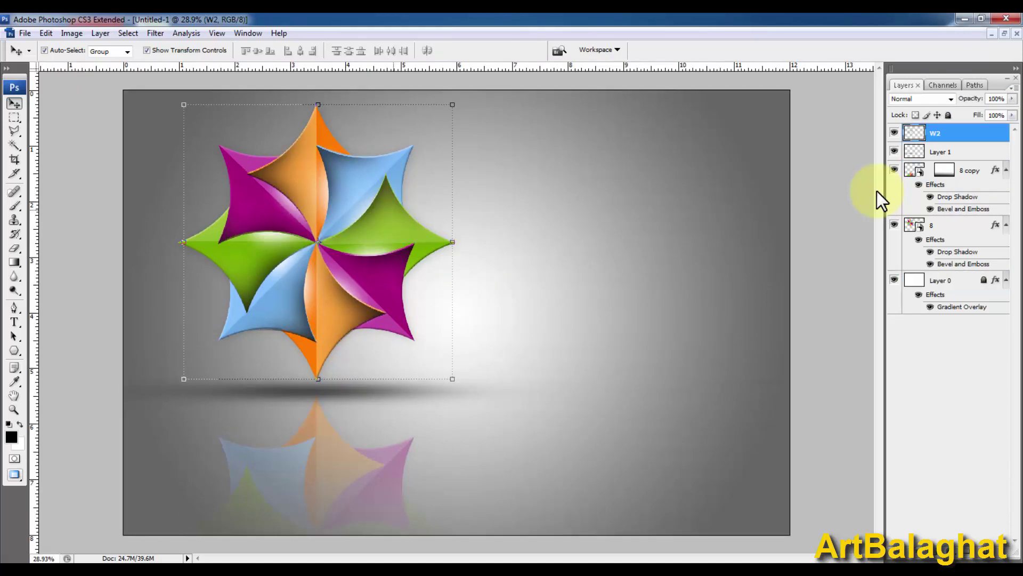
pyautogui.hotkey('shift', 'Down')
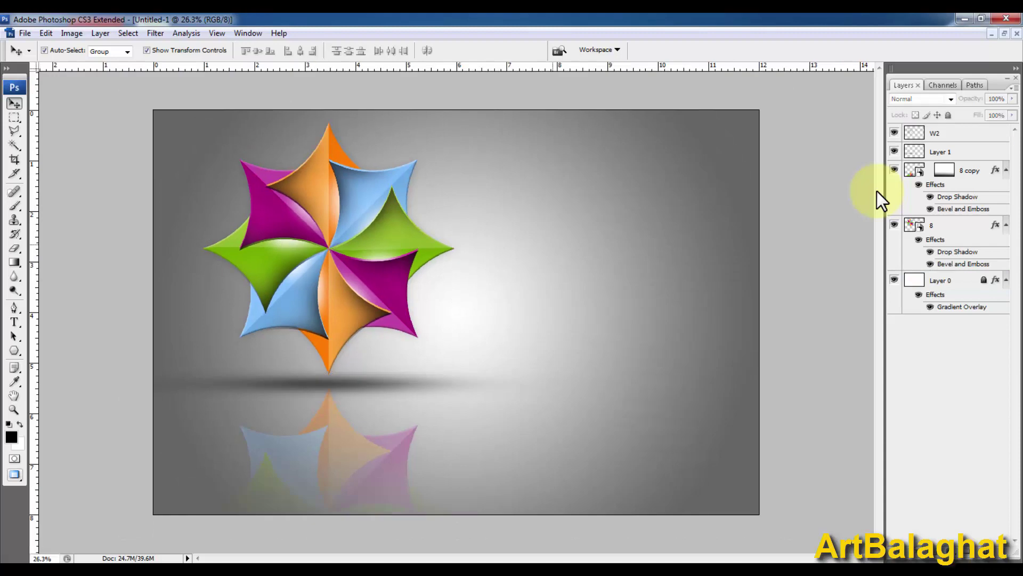
# Start a text layer right of the star and pick a yellow-green text colour
pyautogui.press('t')
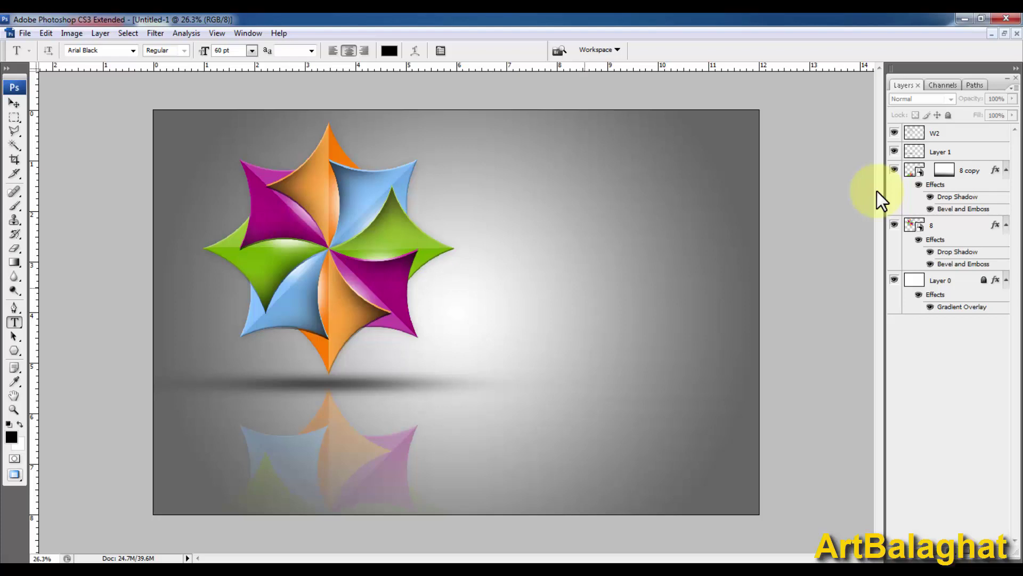
pyautogui.click(520, 288)
pyautogui.click(389, 50)
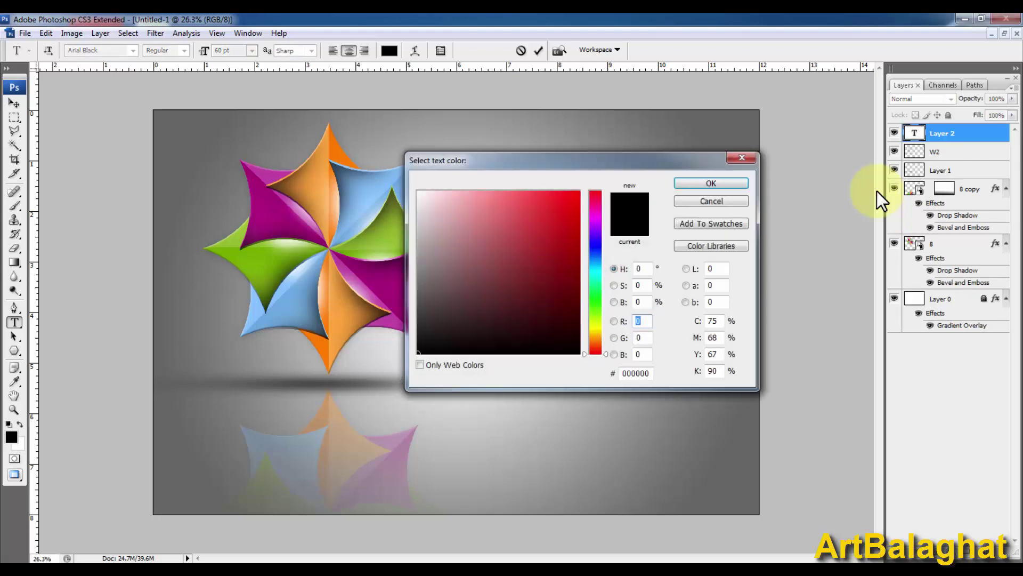
pyautogui.click(882, 201)
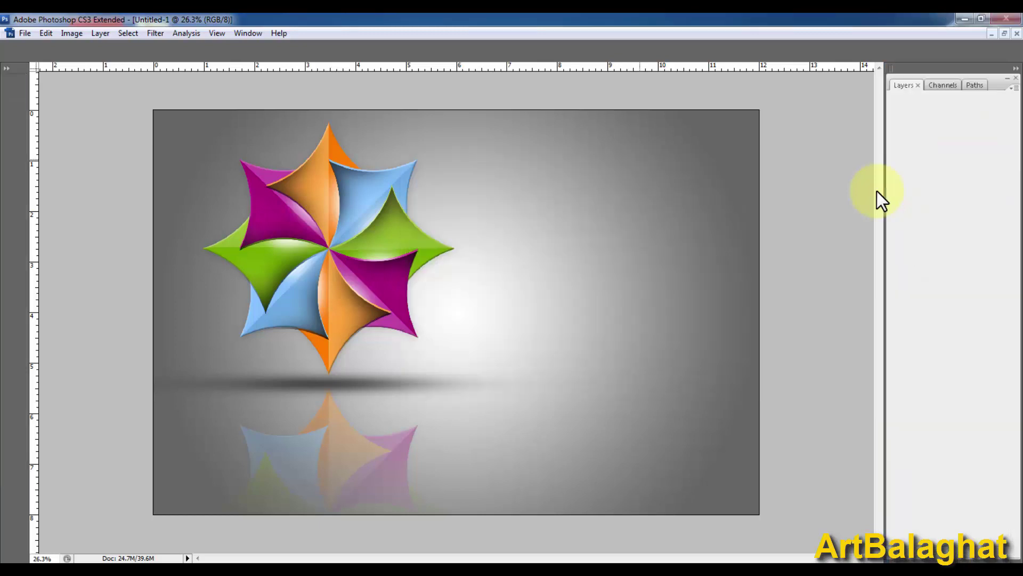
pyautogui.press('v')
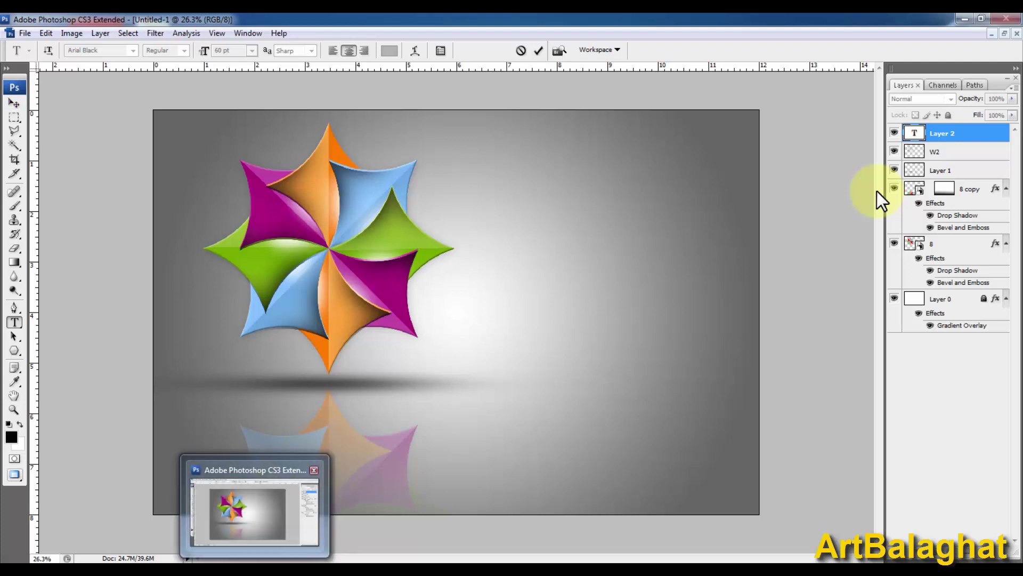
pyautogui.hotkey('shift', 'Down')
pyautogui.hotkey('shift', 'Down')
pyautogui.hotkey('shift', 'Down')
pyautogui.hotkey('shift', 'Down')
pyautogui.hotkey('shift', 'Down')
pyautogui.hotkey('shift', 'Down')
pyautogui.hotkey('shift', 'Down')
pyautogui.hotkey('shift', 'Down')
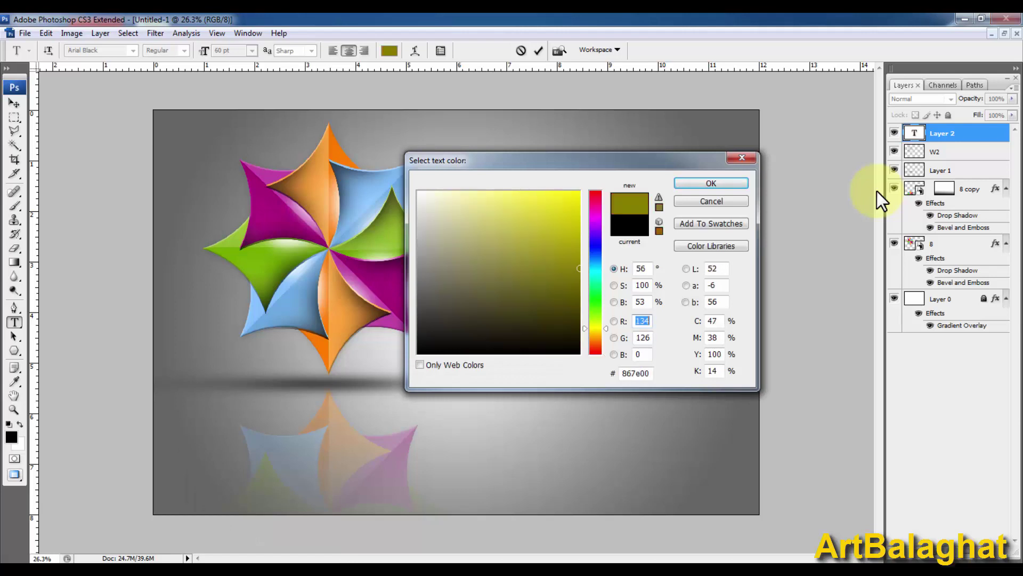
# Type the word LOGO and move it right and slightly down beside the star
pyautogui.press('Return')
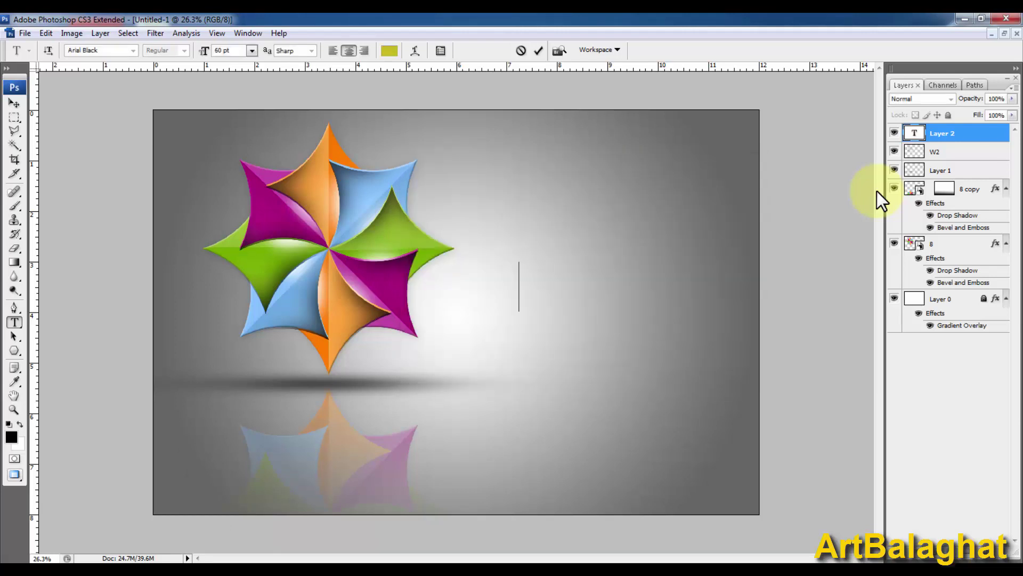
pyautogui.write('L')
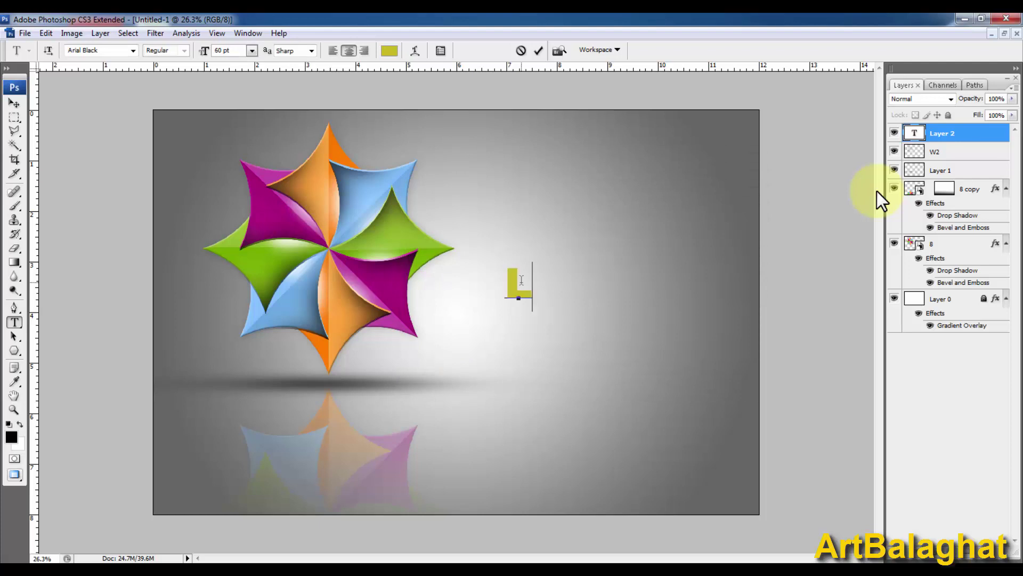
pyautogui.write('ogo')
pyautogui.hotkey('ctrl', 'a')
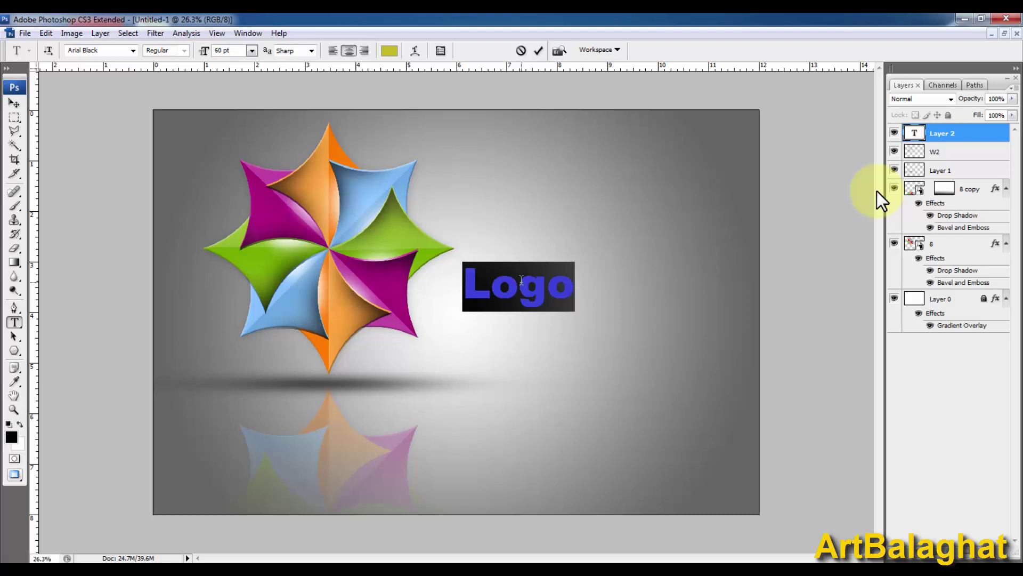
pyautogui.write('LOGO')
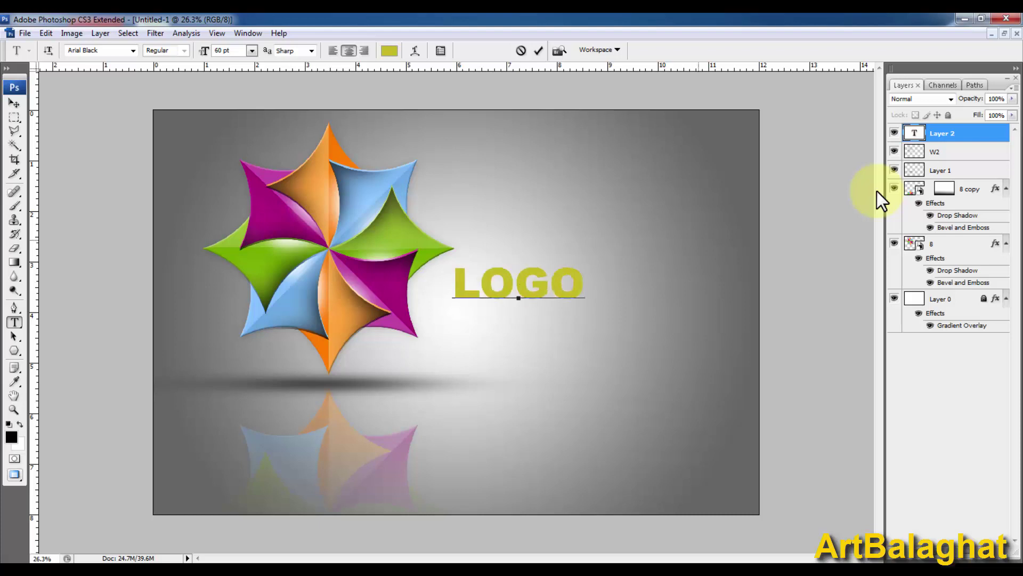
pyautogui.moveTo(586, 317); pyautogui.dragTo(617, 332)
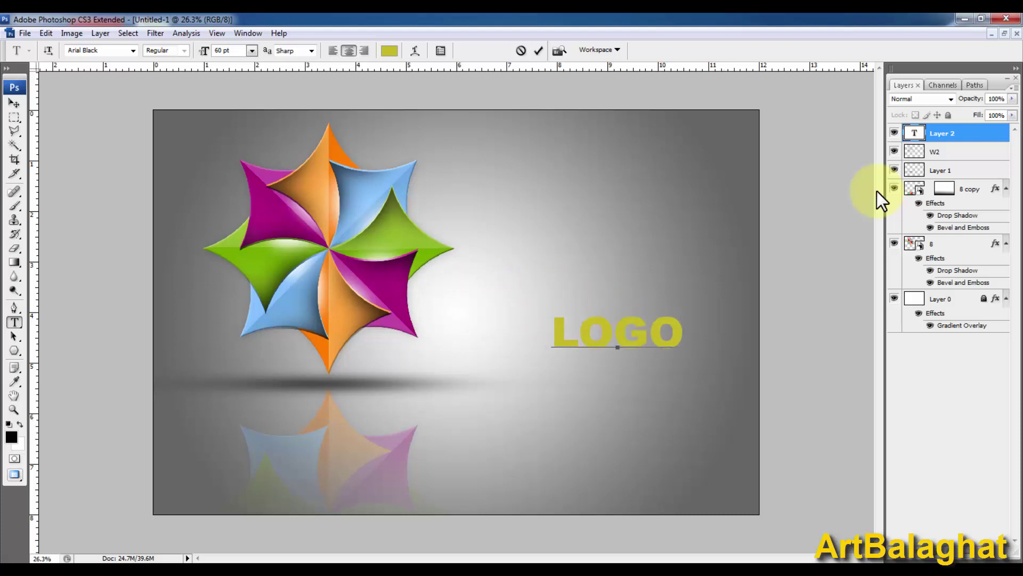
pyautogui.click(100, 33)
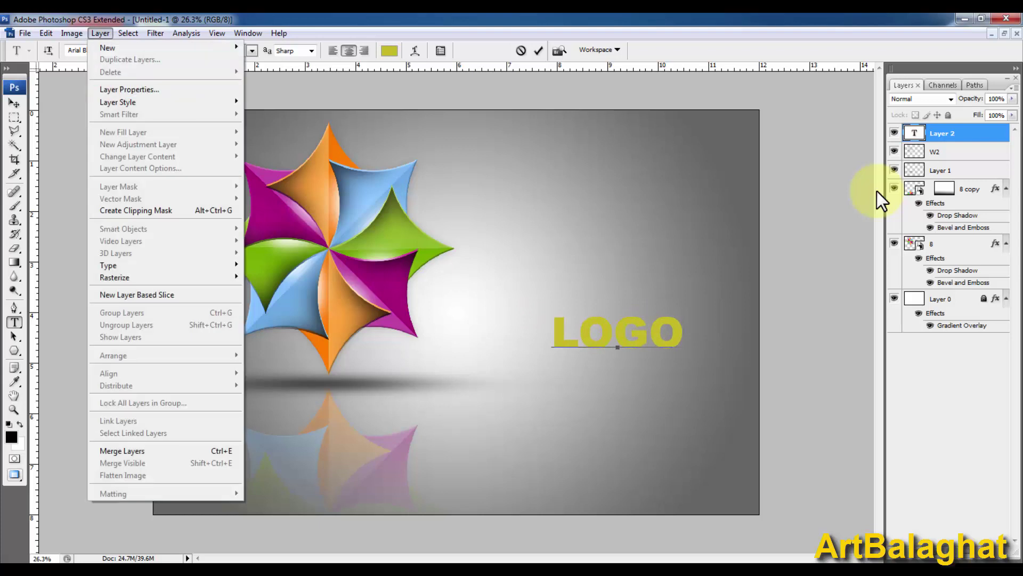
# Add a Drop Shadow layer style to the LOGO text layer
pyautogui.press('Right')
pyautogui.press('Down')
pyautogui.press('Return')
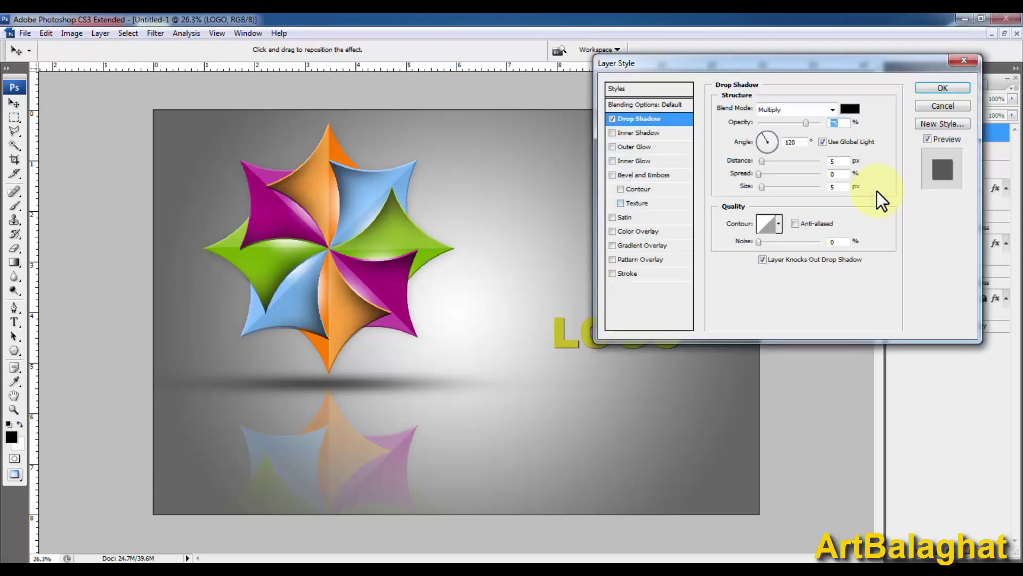
pyautogui.press('Escape')
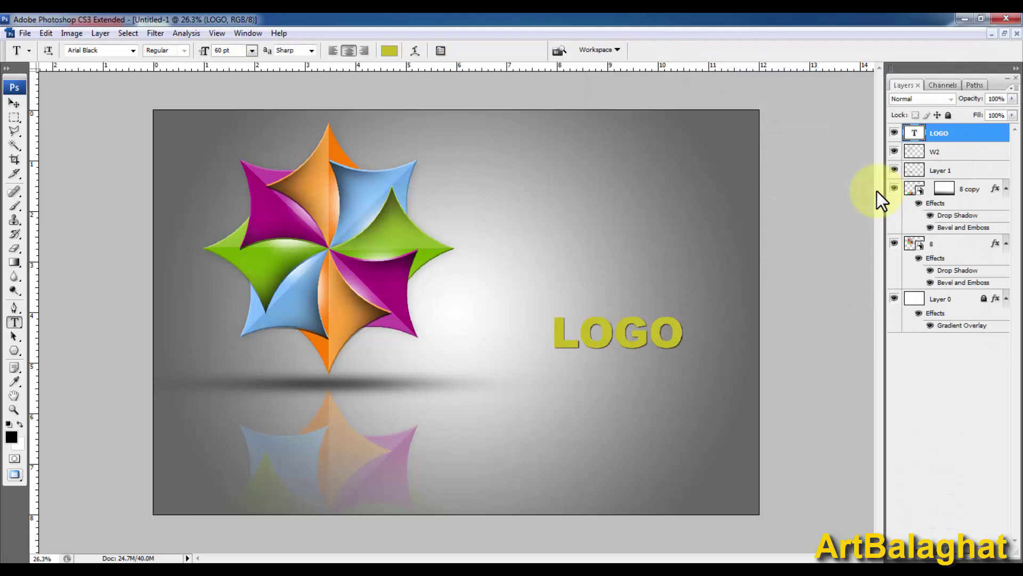
pyautogui.press('v')
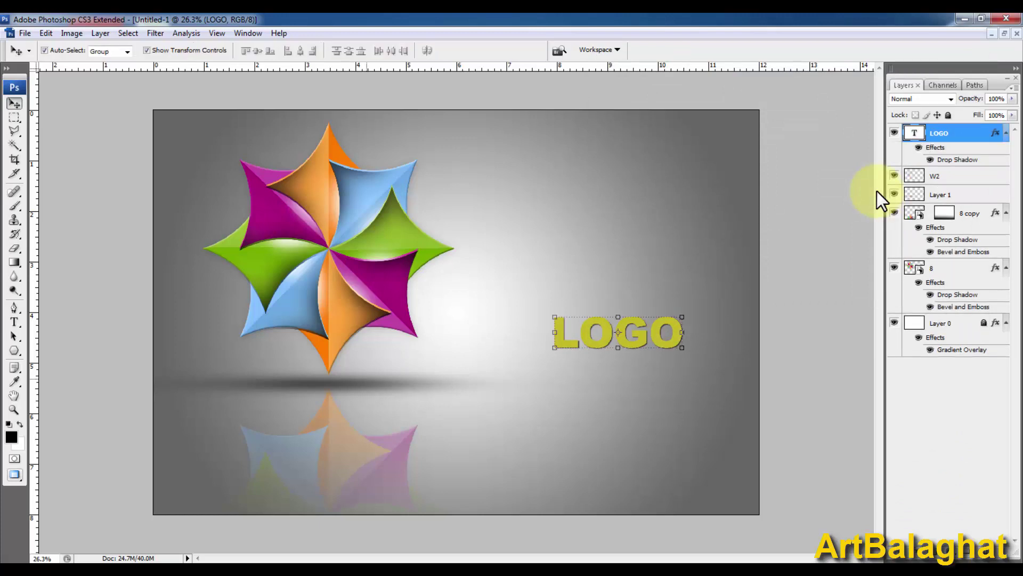
pyautogui.hotkey('alt', '[')
pyautogui.hotkey('alt', '[')
# Duplicate the star's ground shadow, scale it to about 53%, and position it under LOGO
pyautogui.hotkey('alt', 'shift', 'Right')
pyautogui.hotkey('alt', 'shift', 'Right')
pyautogui.hotkey('alt', 'shift', 'Right')
pyautogui.hotkey('alt', 'shift', 'Up')
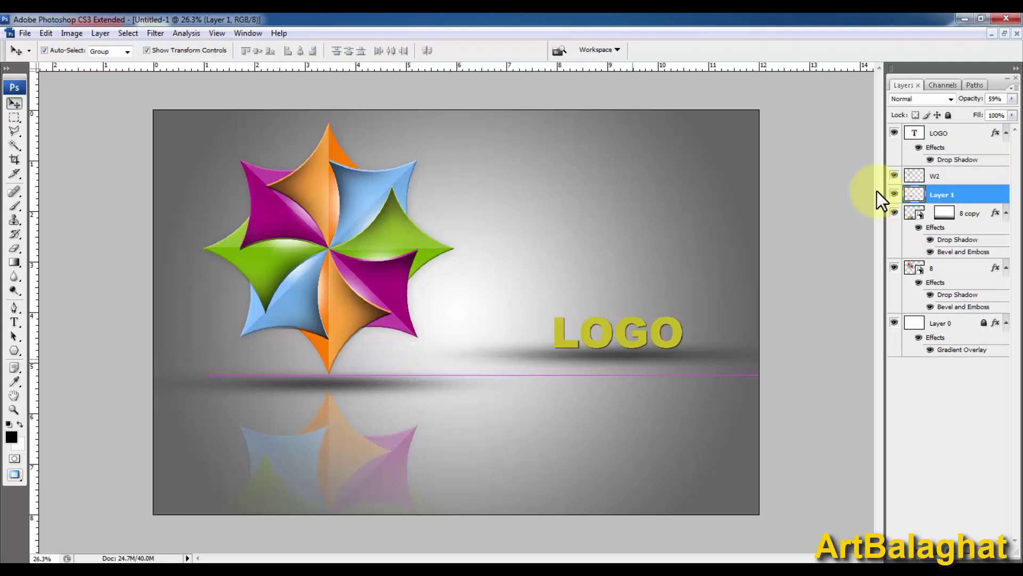
pyautogui.hotkey('ctrl', 't')
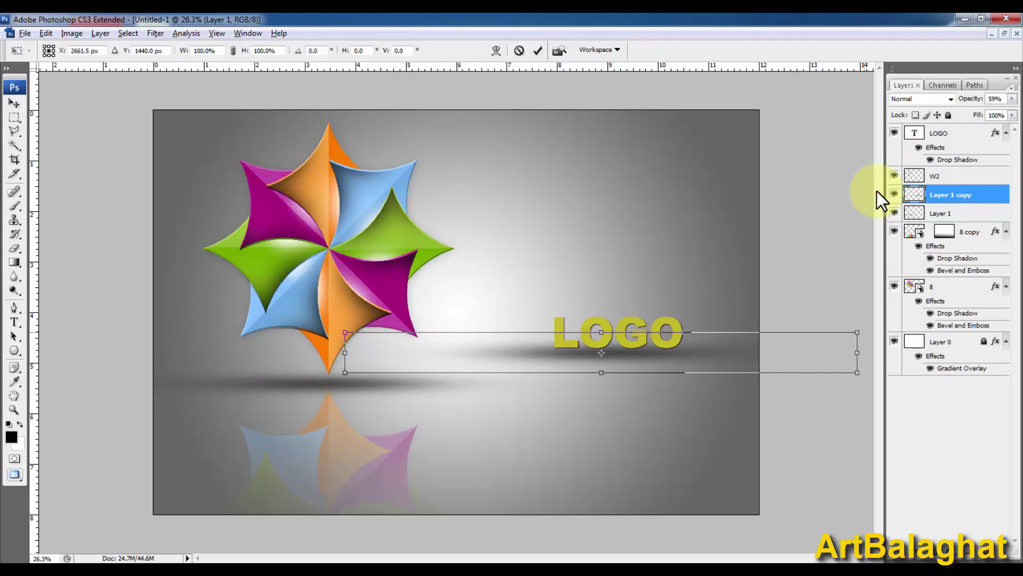
pyautogui.moveTo(857, 372); pyautogui.dragTo(742, 363)
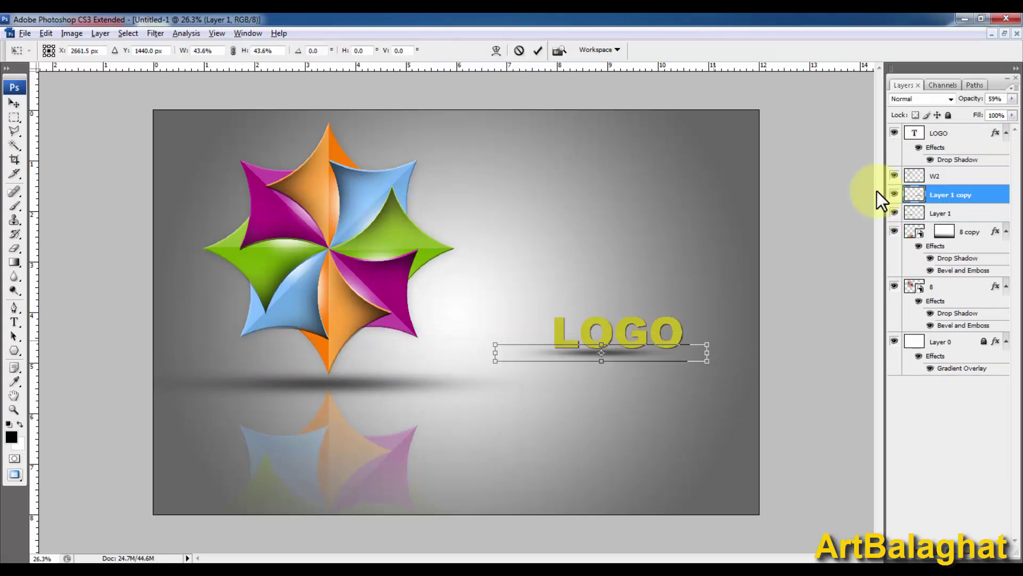
pyautogui.hotkey('shift', 'Right')
pyautogui.hotkey('shift', 'Right')
pyautogui.hotkey('shift', 'Right')
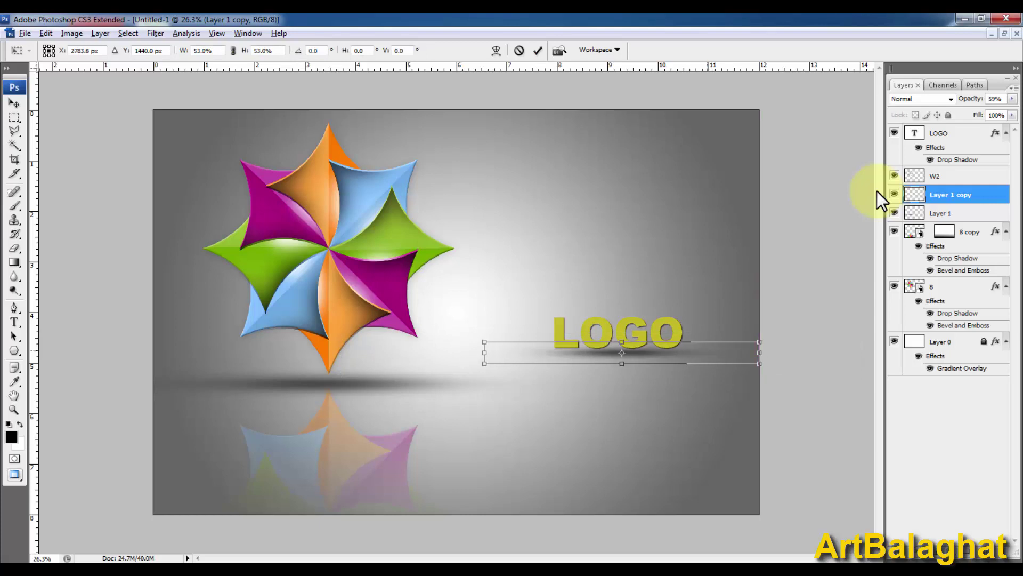
pyautogui.press('Return')
pyautogui.hotkey('shift', 'Up')
pyautogui.hotkey('shift', 'Up')
pyautogui.hotkey('shift', 'Left')
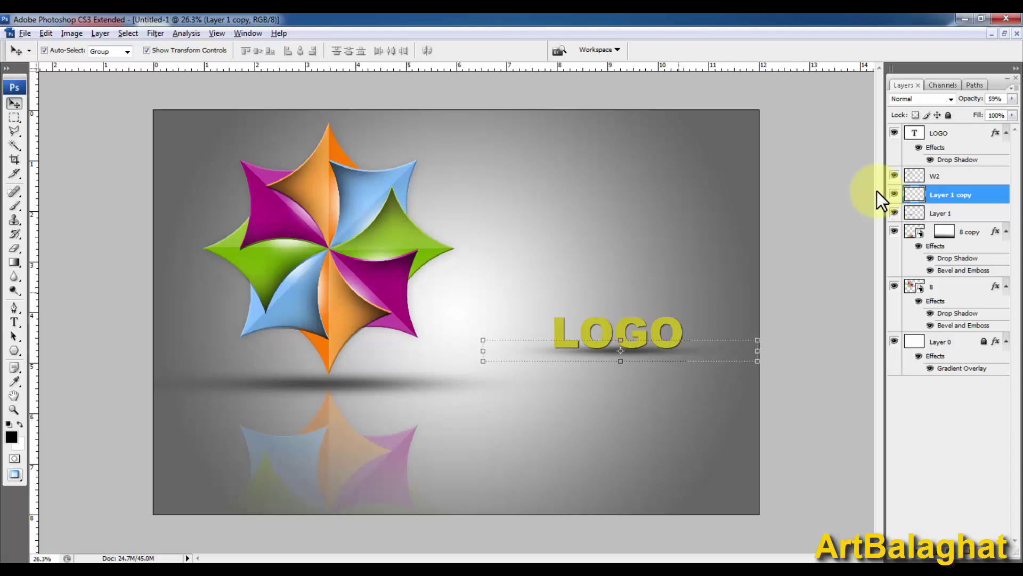
pyautogui.hotkey('ctrl', 't')
pyautogui.press('Return')
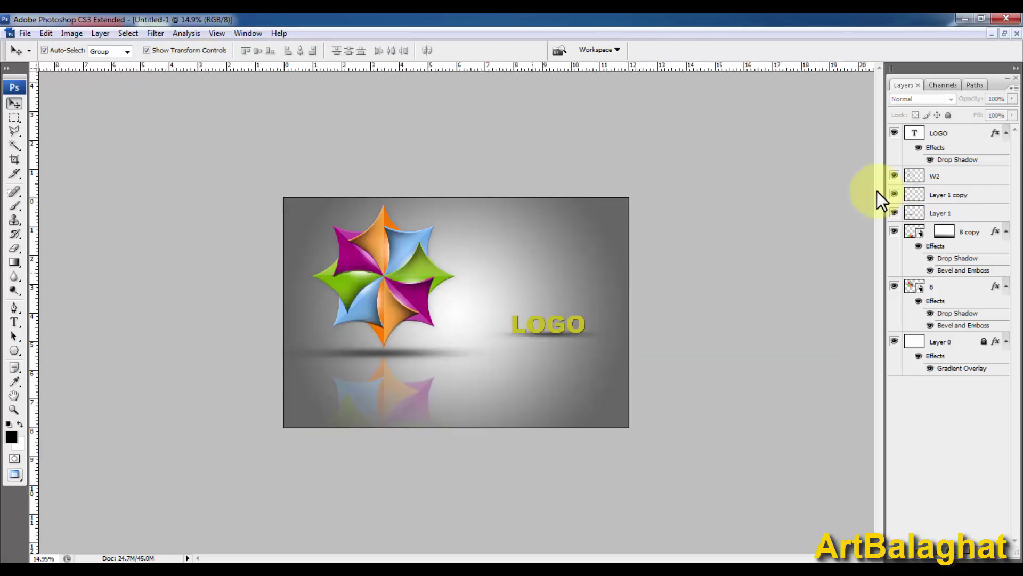
pyautogui.hotkey('alt', ',')
pyautogui.hotkey('alt', ']')
pyautogui.hotkey('shift', 'alt', ']')
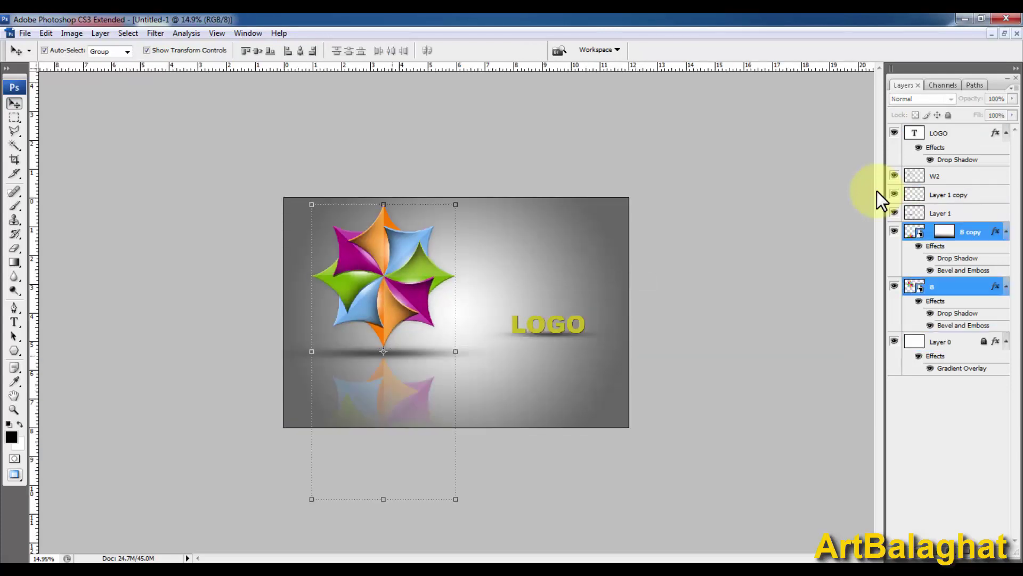
pyautogui.hotkey('shift', 'alt', ']')
pyautogui.rightClick(879, 199)
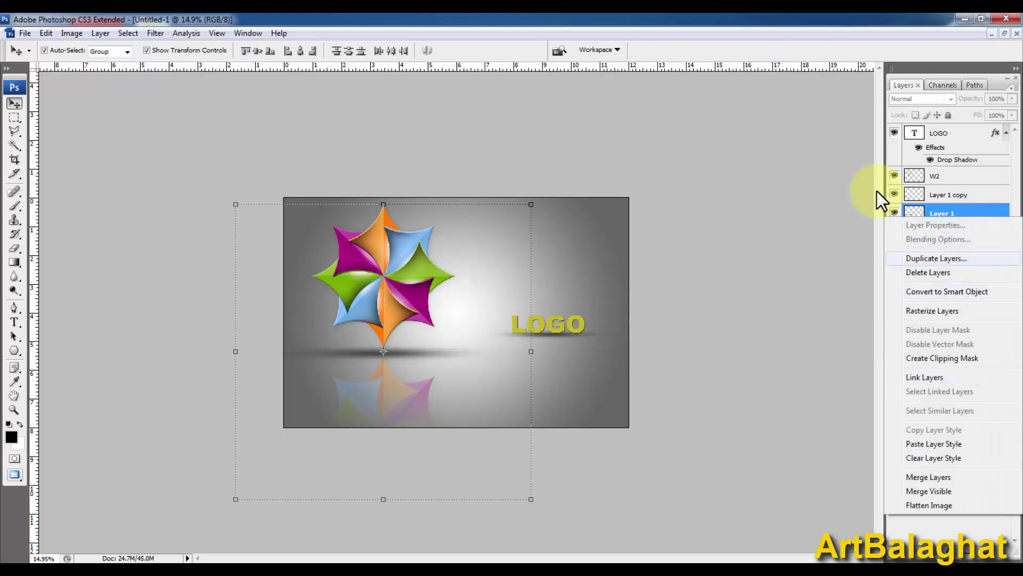
pyautogui.press('Escape')
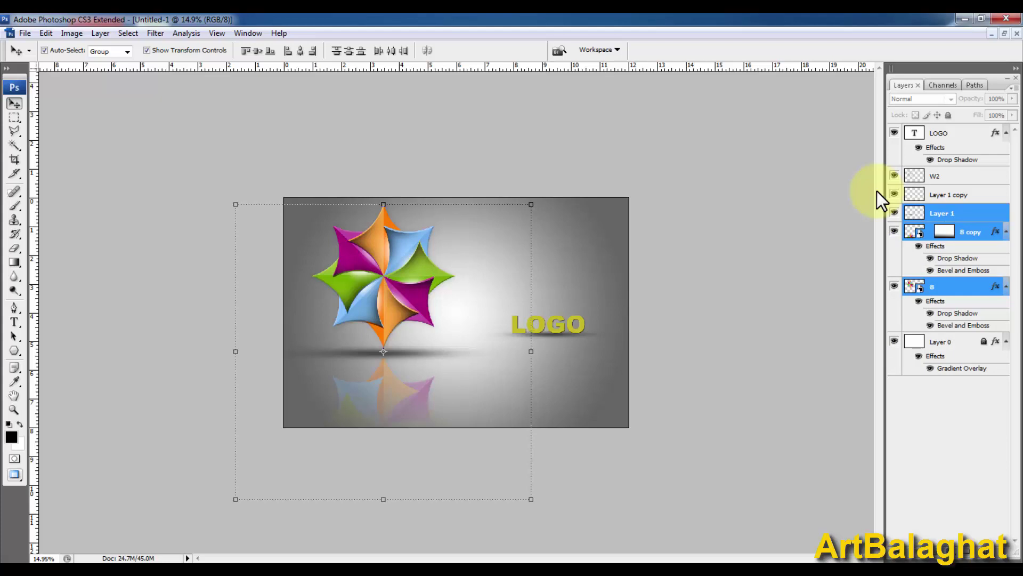
pyautogui.hotkey('ctrl', 'g')
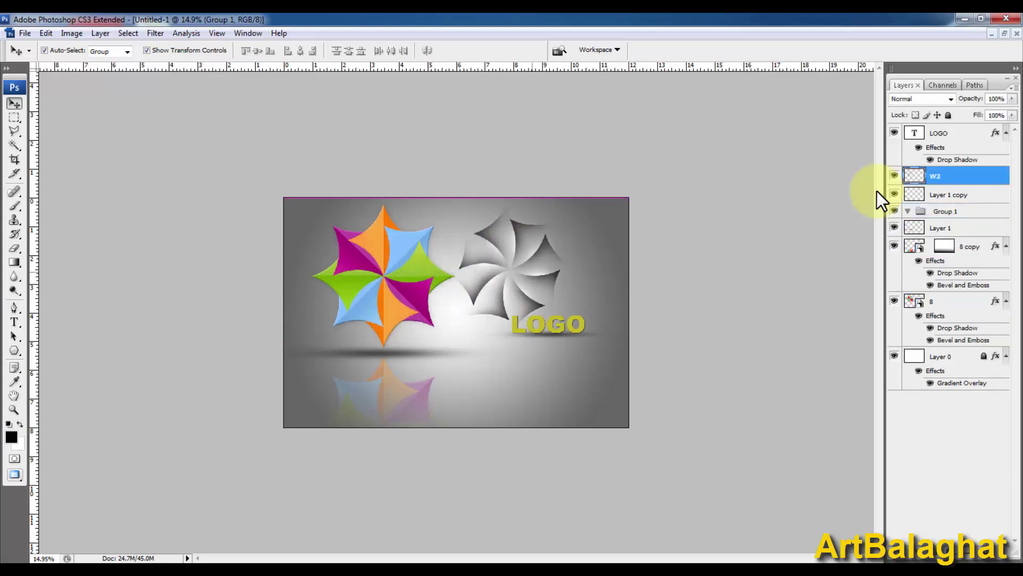
pyautogui.hotkey('ctrl', 'z')
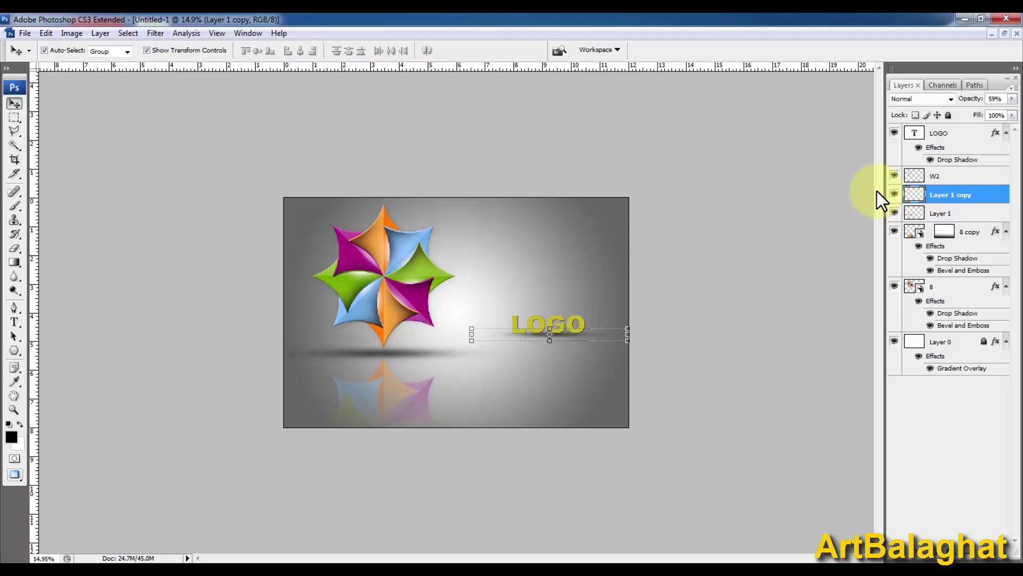
pyautogui.hotkey('alt', '.')
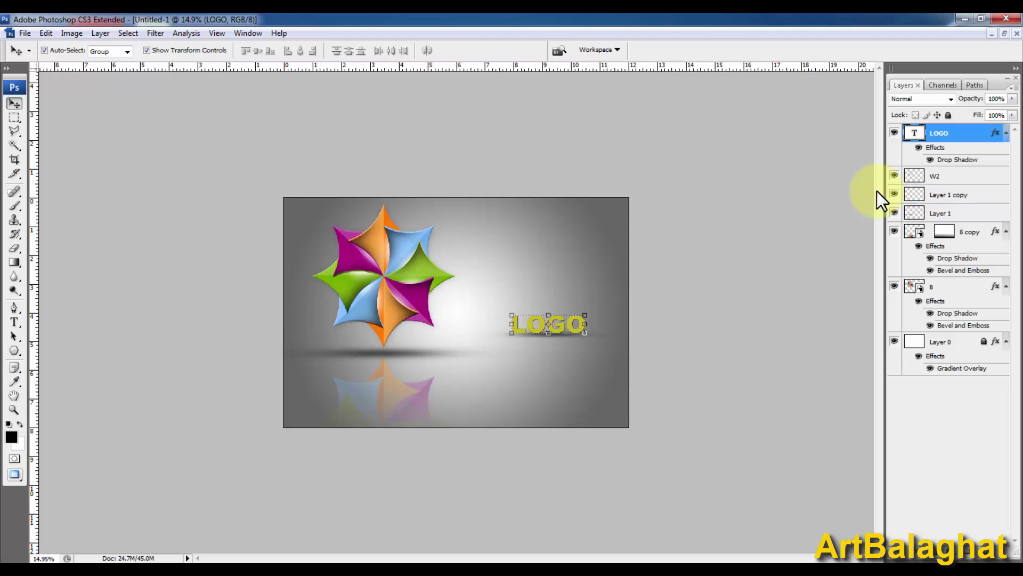
pyautogui.hotkey('ctrl', 'alt', 'a')
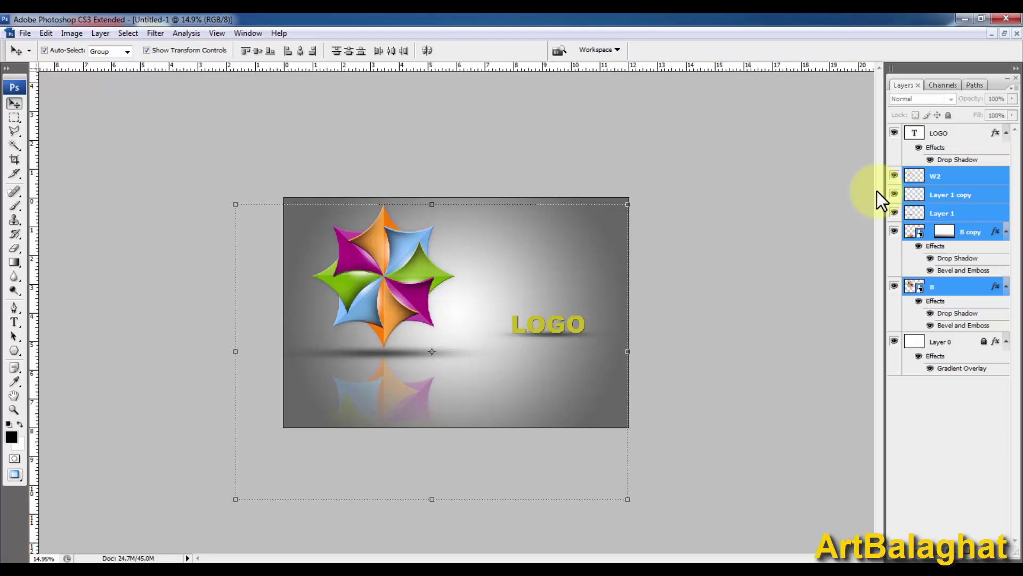
pyautogui.rightClick(550, 334)
pyautogui.click(573, 340)
pyautogui.hotkey('ctrl', ']')
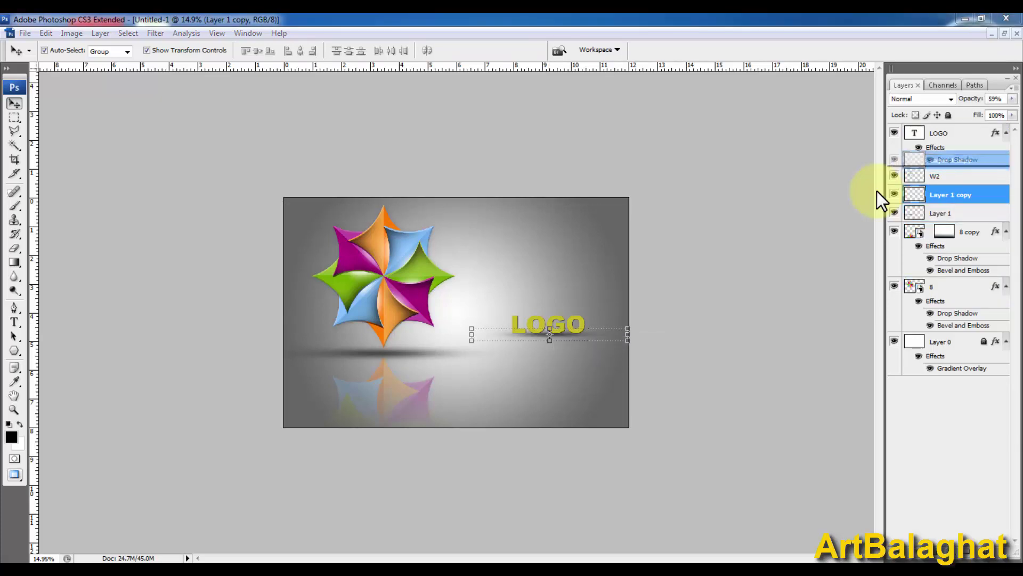
pyautogui.hotkey('alt', '[')
pyautogui.hotkey('alt', 'shift', '[')
pyautogui.hotkey('alt', 'shift', '[')
pyautogui.hotkey('alt', 'shift', '[')
pyautogui.hotkey('ctrl', 'g')
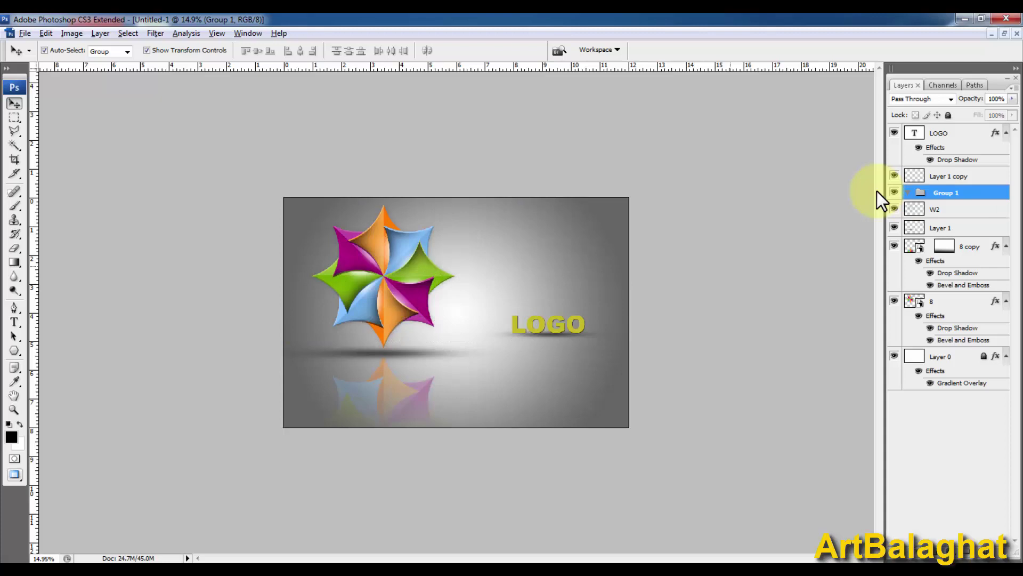
pyautogui.hotkey('ctrl', 'alt', 'z')
pyautogui.hotkey('ctrl', 'alt', 'z')
pyautogui.hotkey('ctrl', '[')
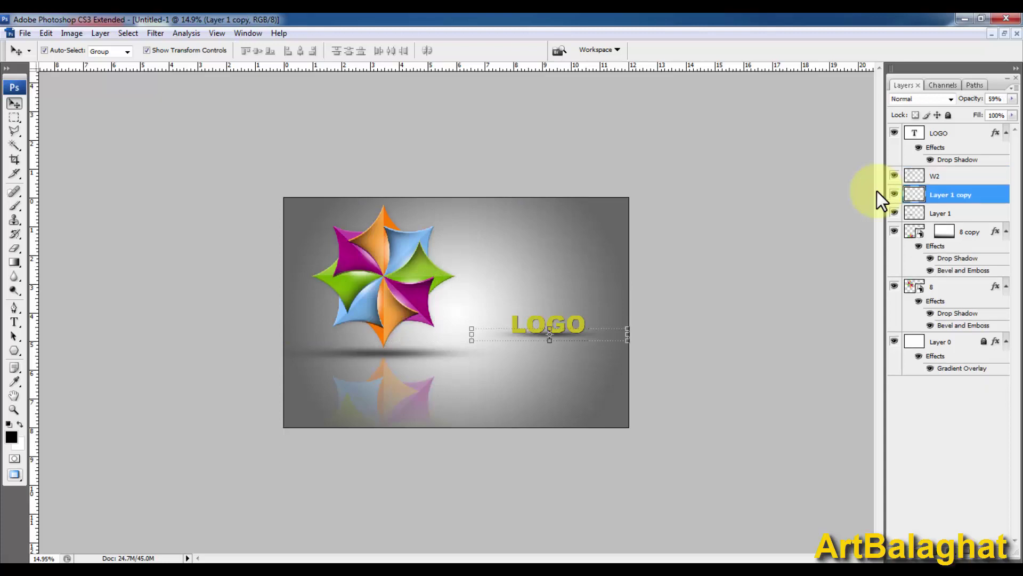
pyautogui.hotkey('alt', 'shift', '[')
pyautogui.hotkey('alt', 'shift', '[')
pyautogui.hotkey('alt', 'shift', '[')
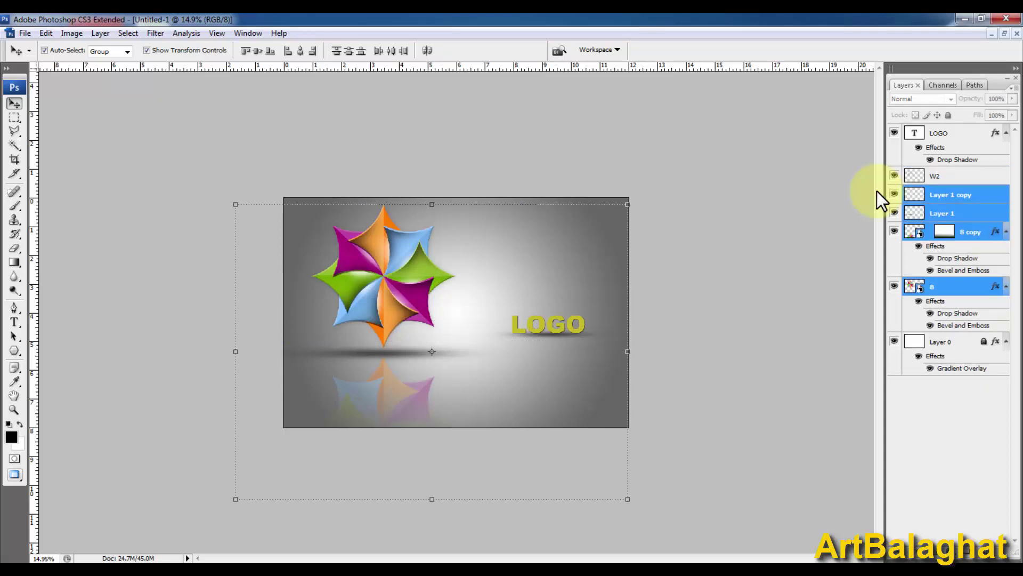
# Merge the star, shadow, W2 and LOGO layers into one, then view at 25%
pyautogui.hotkey('ctrl', 'e')
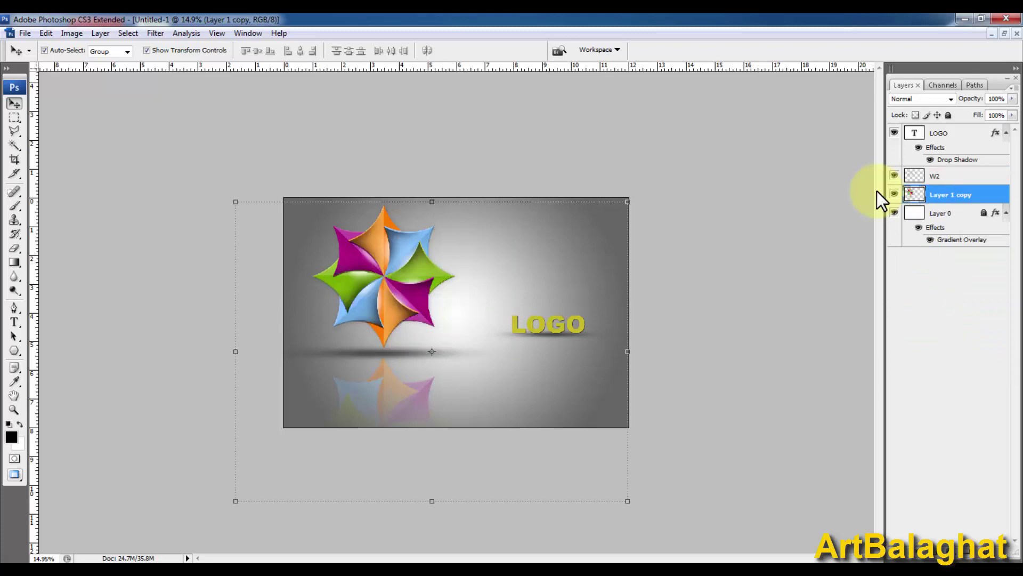
pyautogui.hotkey('alt', 'shift', ']')
pyautogui.hotkey('ctrl', 'e')
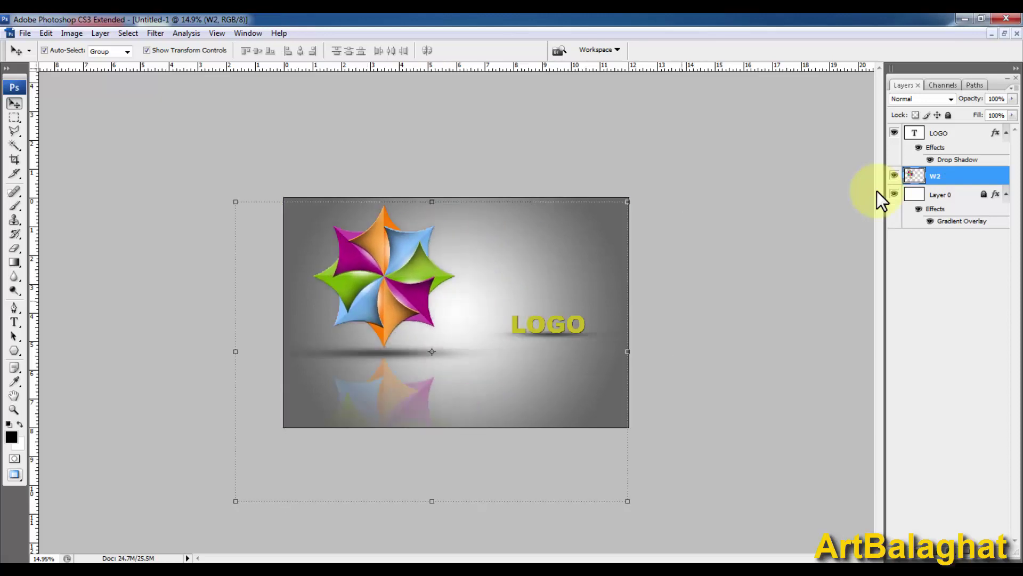
pyautogui.hotkey('alt', 'shift', ']')
pyautogui.hotkey('ctrl', 'e')
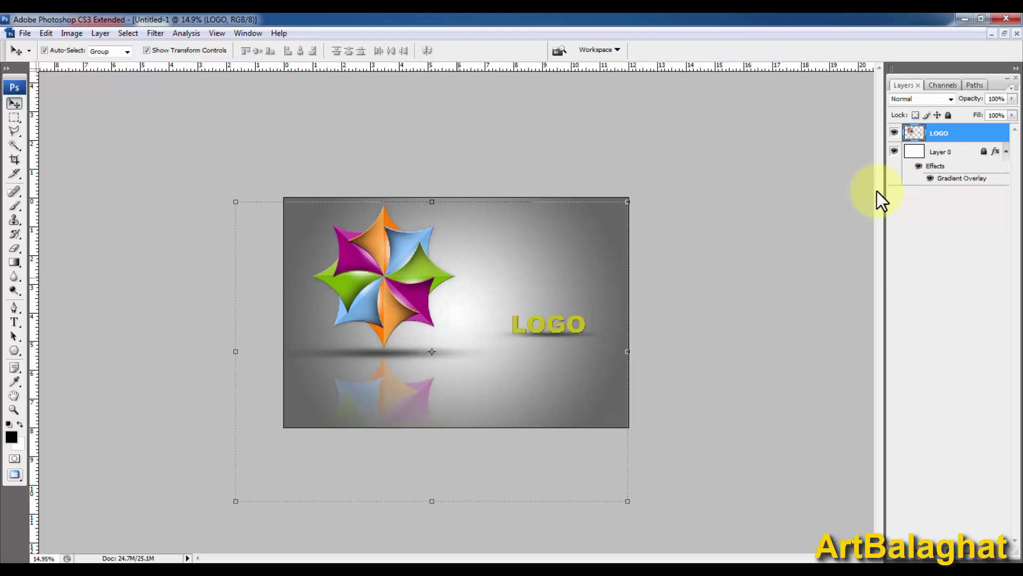
pyautogui.hotkey('ctrl', '+')
pyautogui.hotkey('ctrl', '+')
pyautogui.hotkey('ctrl', '+')
pyautogui.rightClick(477, 292)
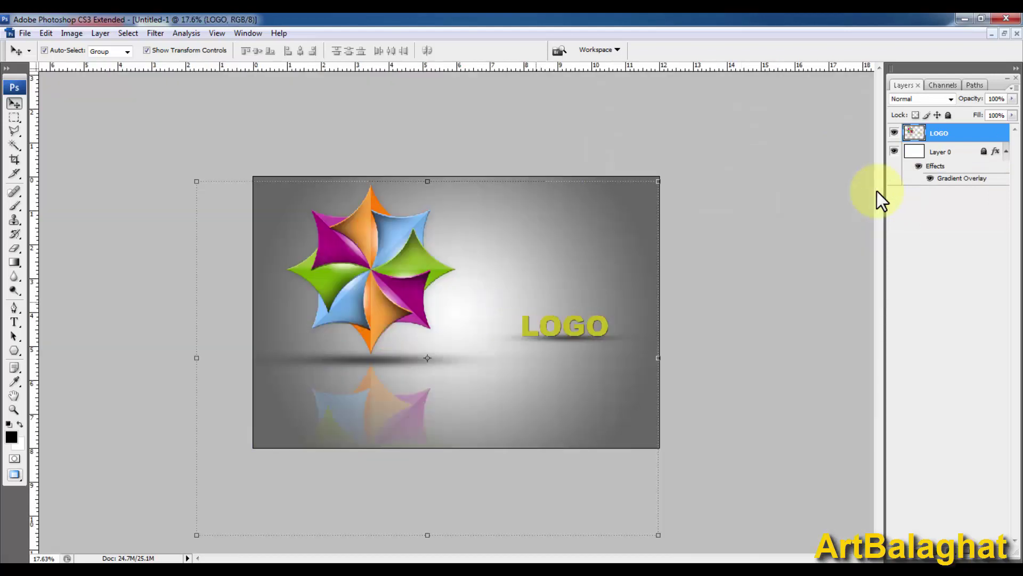
pyautogui.hotkey('ctrl', '0')
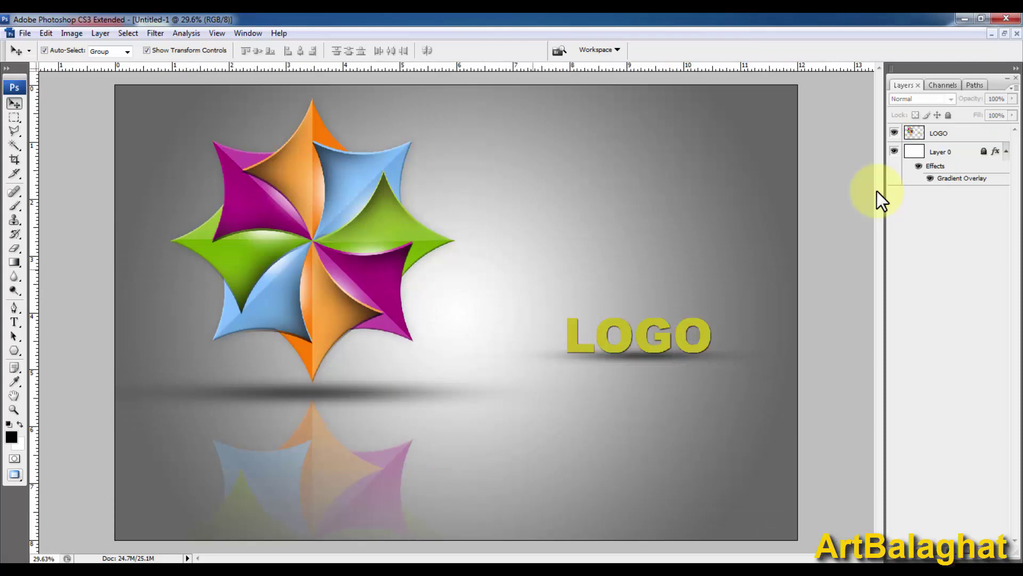
pyautogui.hotkey('ctrl', '-')
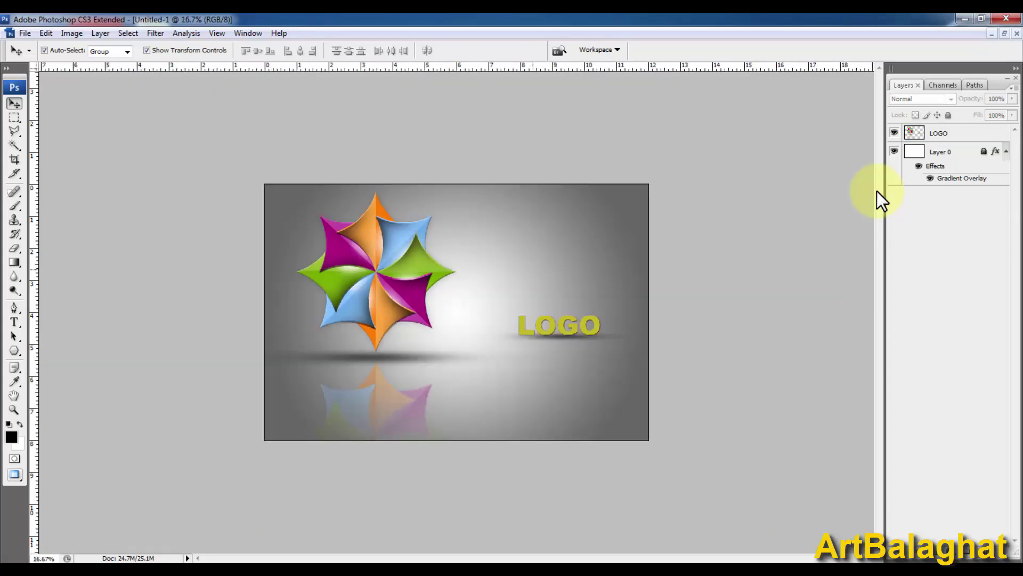
pyautogui.hotkey('ctrl', '-')
pyautogui.hotkey('ctrl', '+')
pyautogui.hotkey('ctrl', '+')
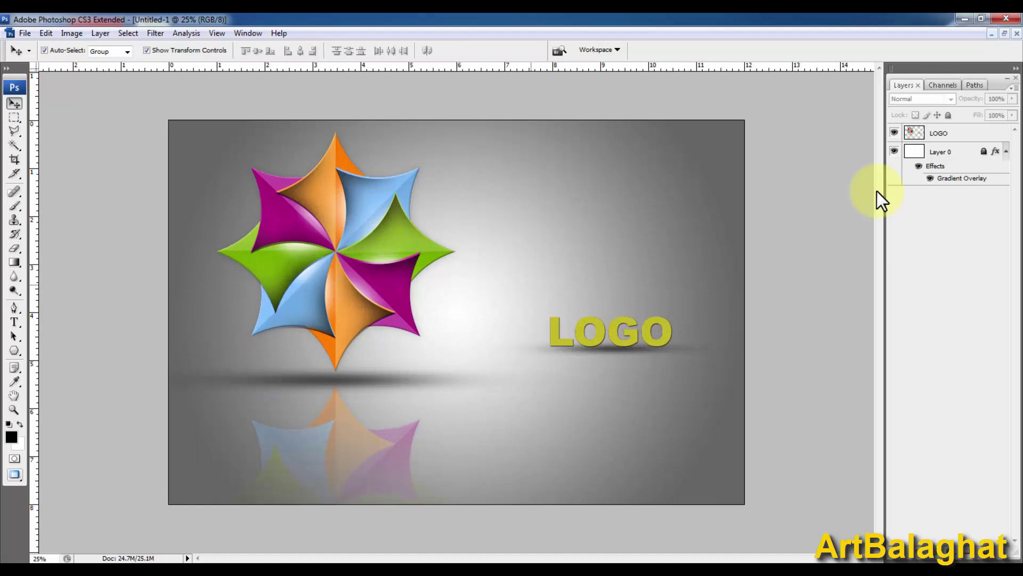